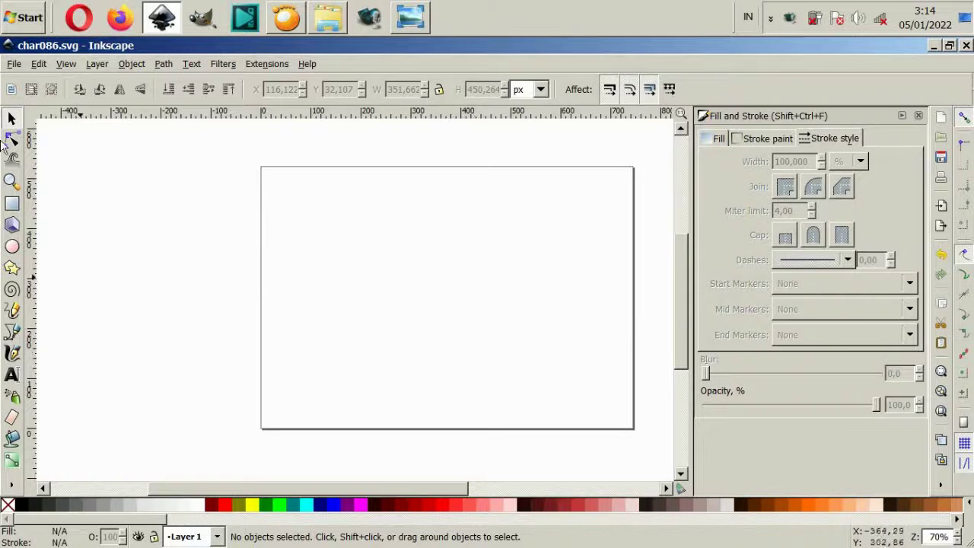
- Draw a closed bean-shaped body outline from four curved Bezier nodes, closing on the start node
click(13, 333)
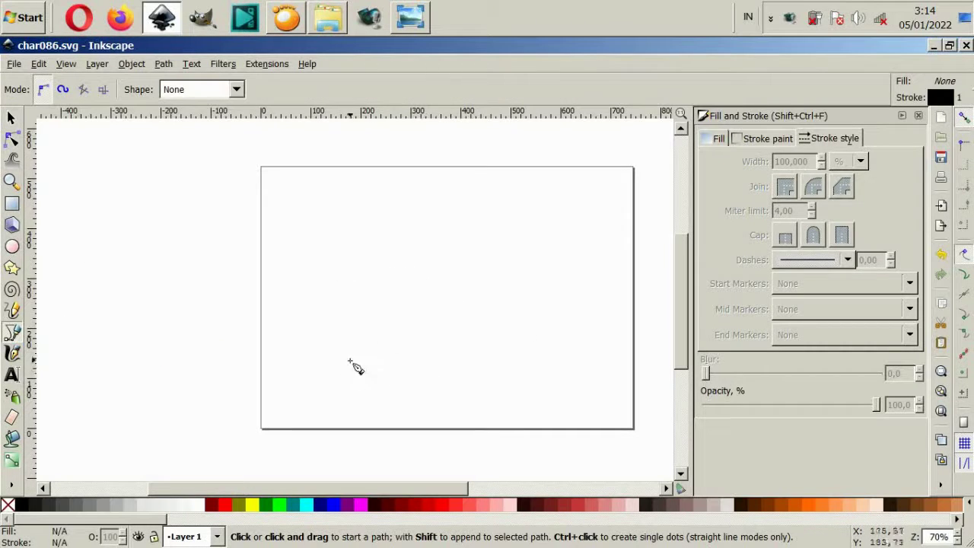
mouse_move(353, 393)
mouse_down()
mouse_move(312, 321)
mouse_move(308, 288)
mouse_up()
drag(362, 199, 407, 197)
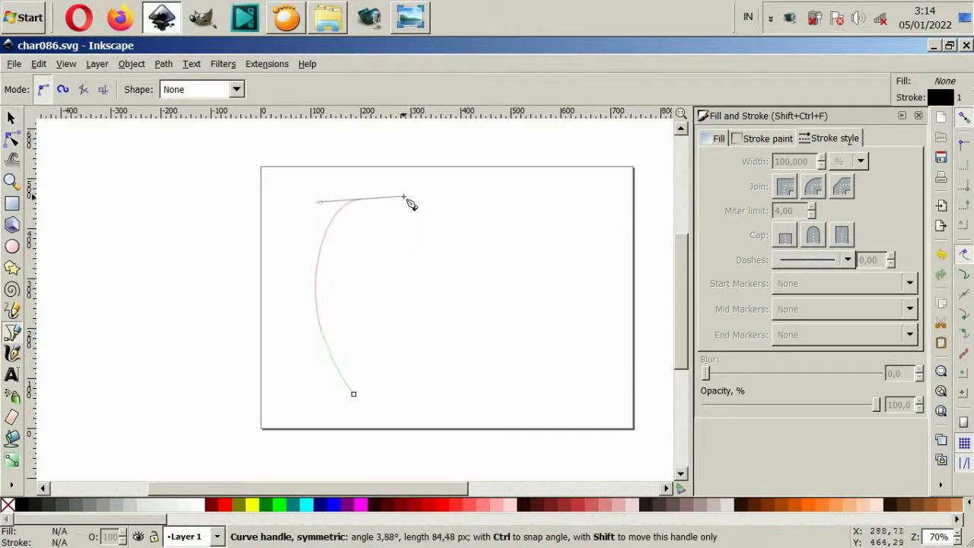
drag(416, 278, 421, 310)
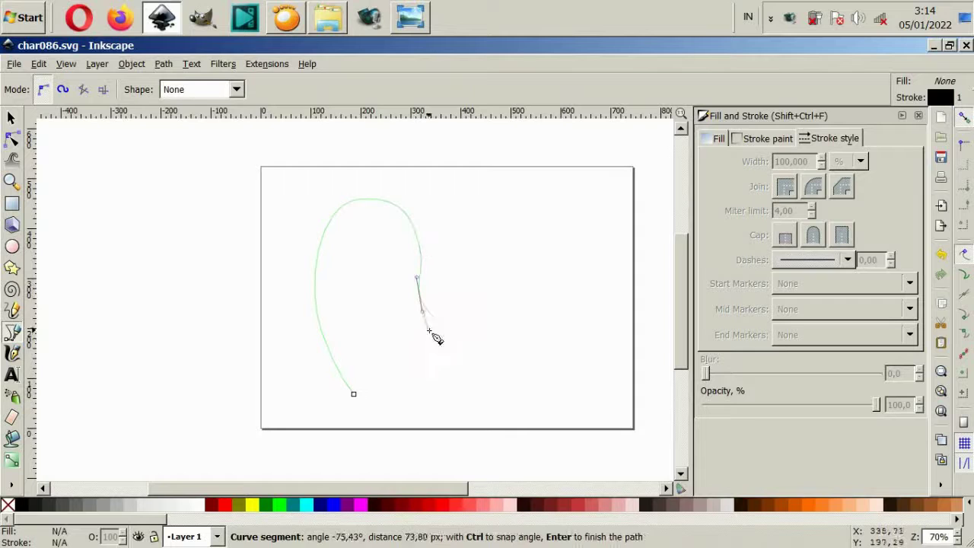
drag(456, 360, 461, 404)
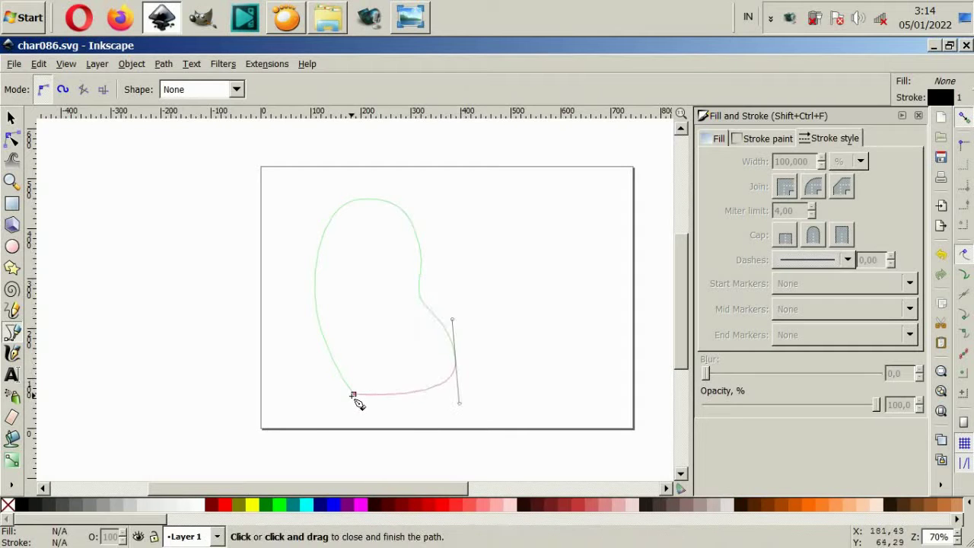
mouse_move(353, 393)
mouse_down()
mouse_move(304, 373)
mouse_move(329, 342)
mouse_move(323, 314)
mouse_up()
- Adjust the outline's left, lower and right nodes to round out the belly
key(n)
click(344, 394)
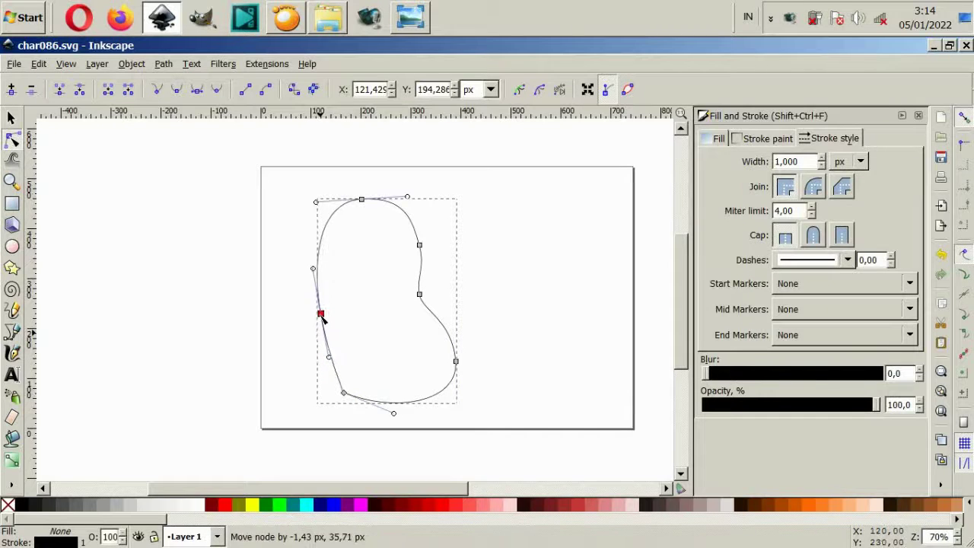
drag(332, 358, 327, 363)
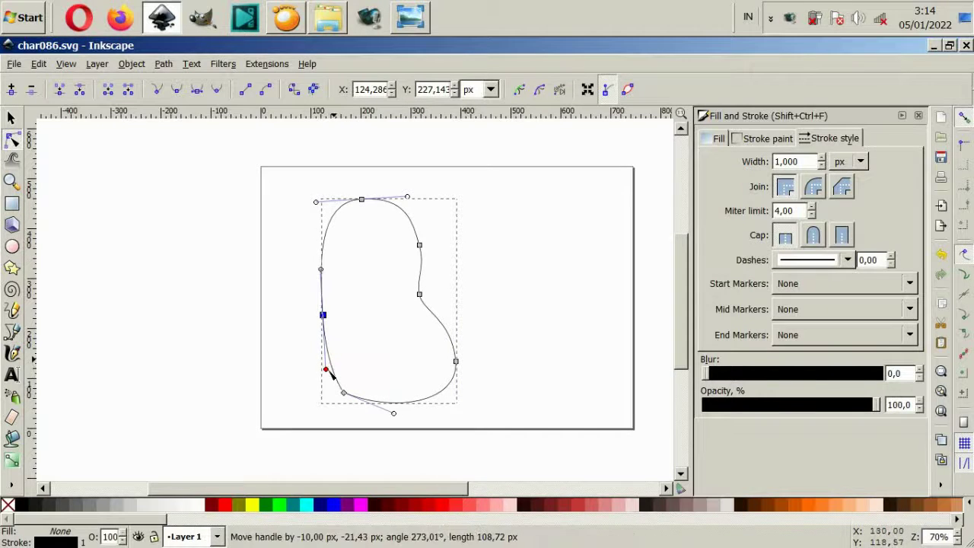
drag(364, 413, 362, 412)
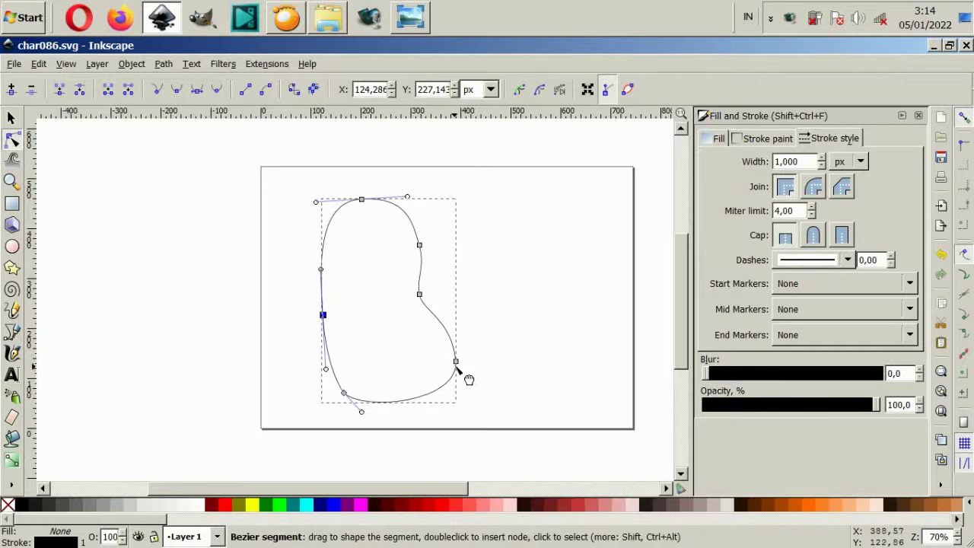
drag(455, 360, 449, 373)
mouse_move(447, 333)
mouse_down()
mouse_move(457, 313)
mouse_move(457, 327)
mouse_up()
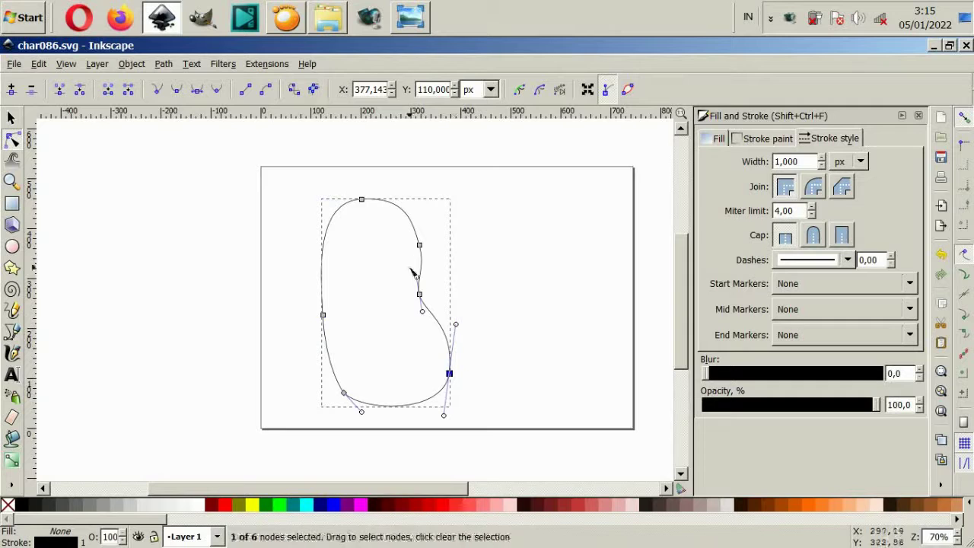
- Move the upper-right node down to smooth the shoulder curve
click(419, 245)
click(470, 278)
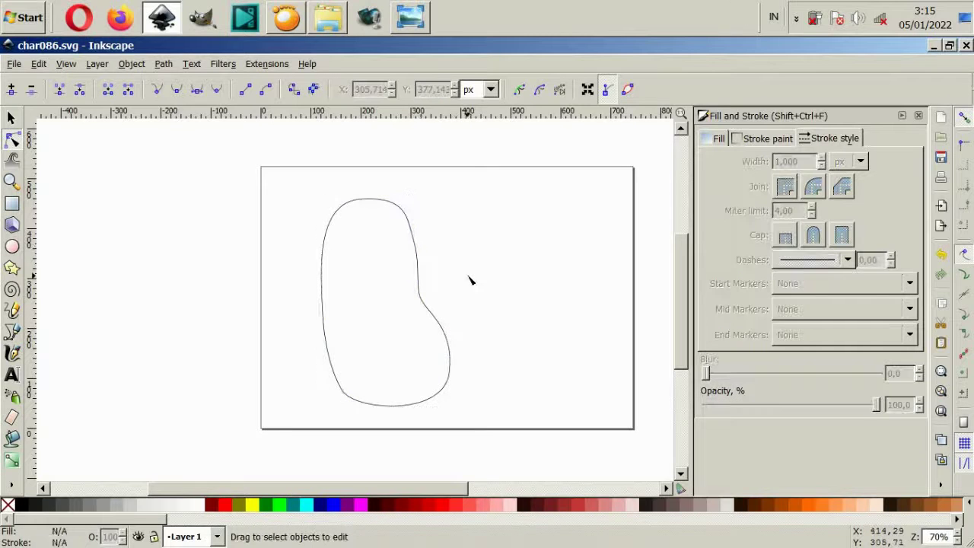
scroll(441, 282, up, 2)
click(437, 279)
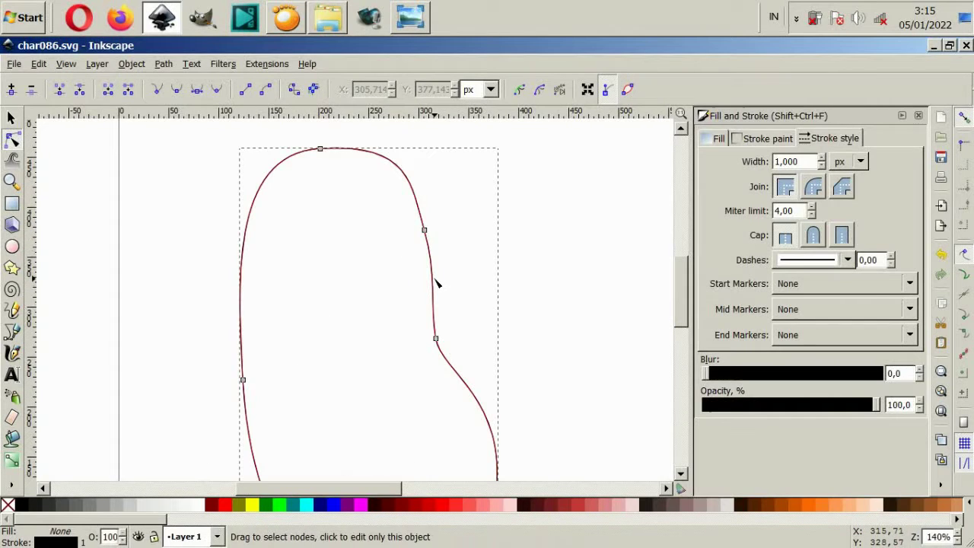
click(424, 230)
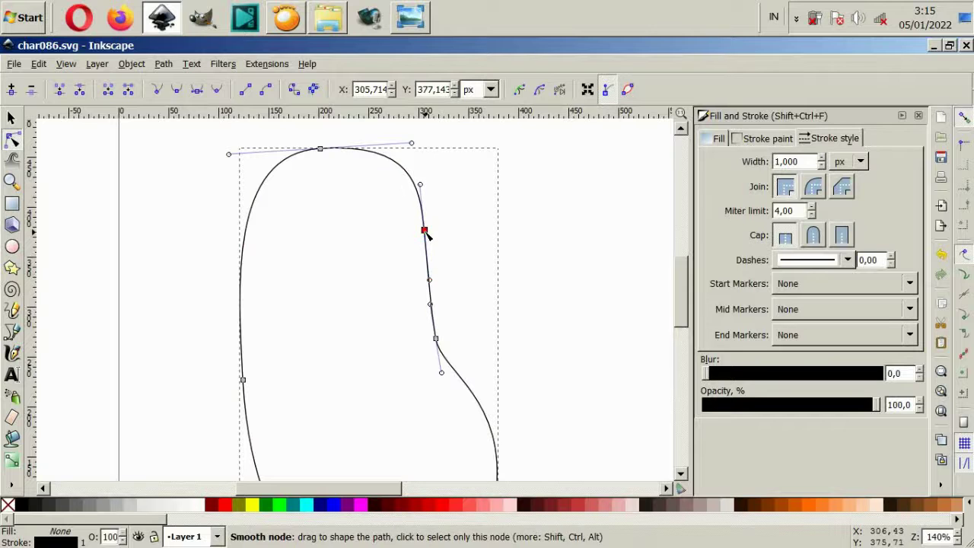
drag(424, 230, 429, 251)
- Drag a right-side node up to reshape the body's waist
click(482, 264)
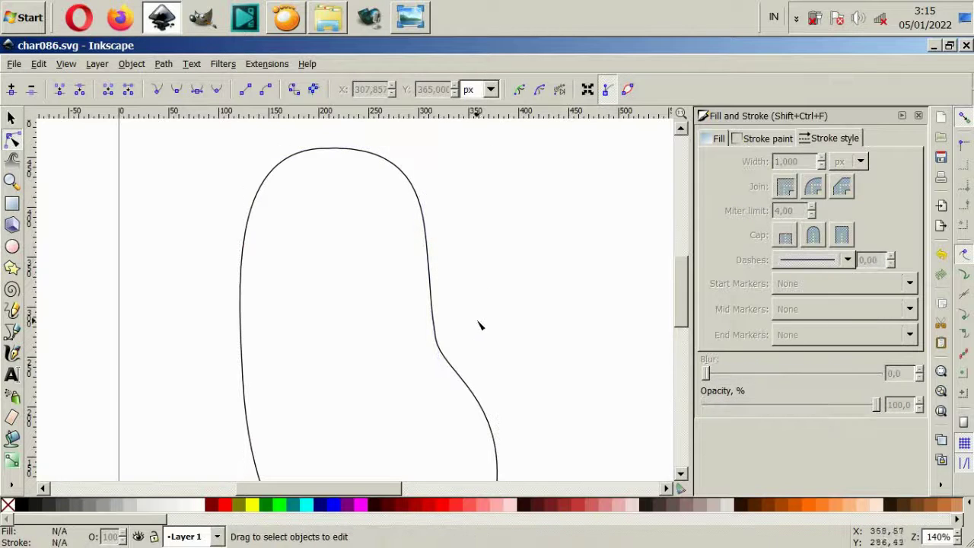
scroll(481, 334, down, 3)
click(482, 323)
mouse_move(365, 215)
mouse_down()
mouse_move(446, 274)
mouse_move(430, 200)
mouse_up()
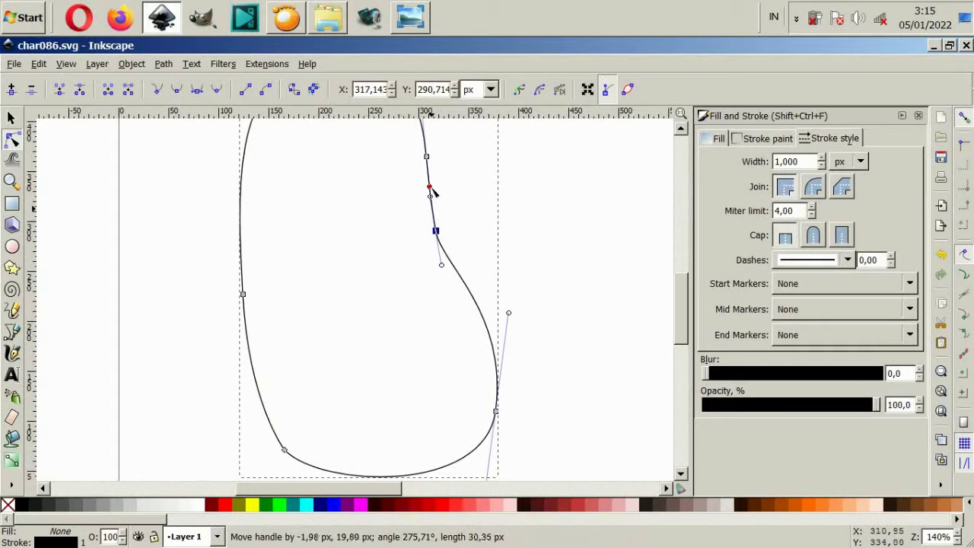
click(452, 234)
scroll(456, 258, down, 1)
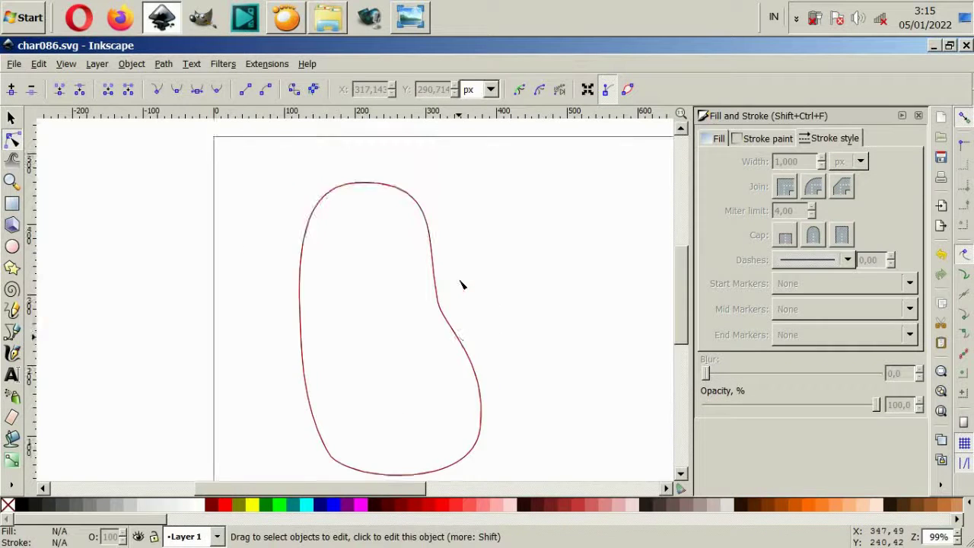
- Reshape the bottom-left node and curve for a rounder bottom
click(359, 416)
drag(360, 431, 343, 436)
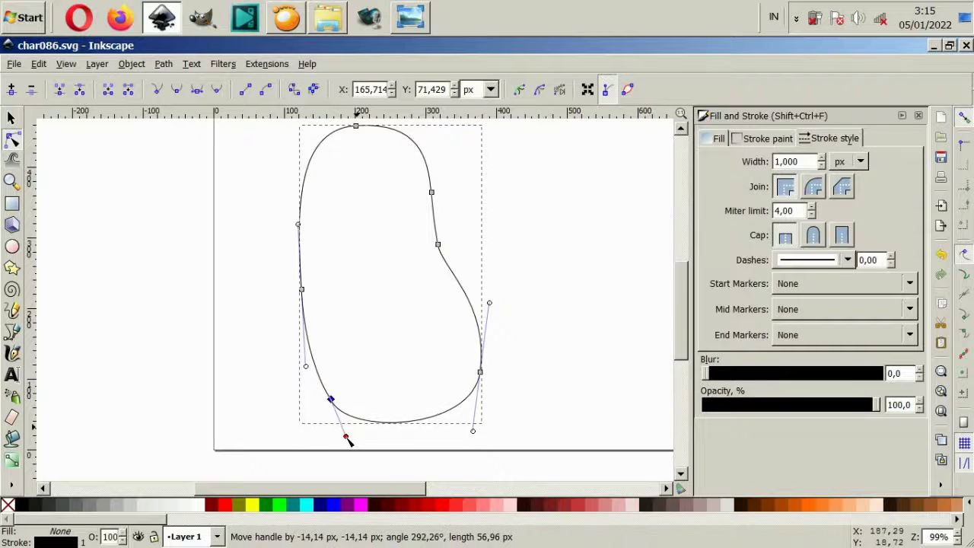
click(554, 434)
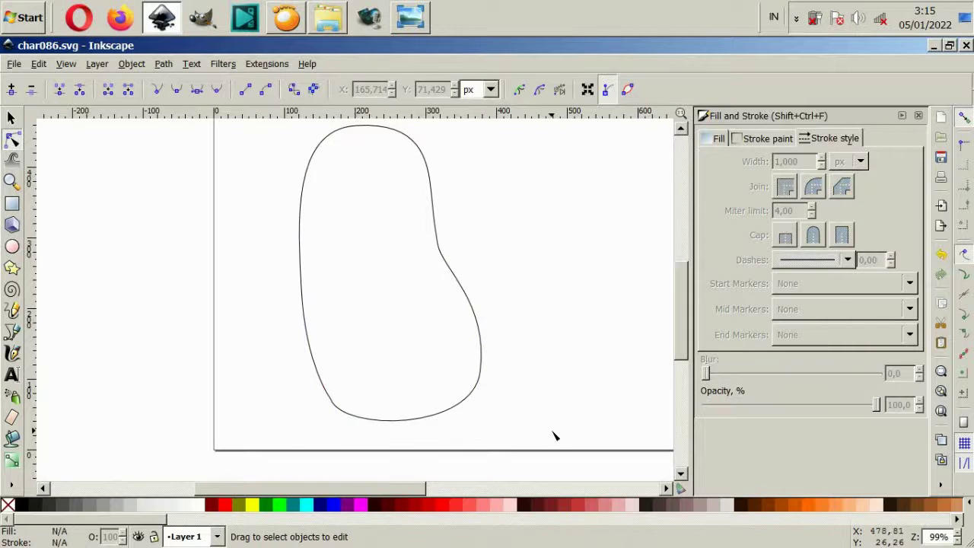
click(406, 426)
ctrl+scroll(320, 419, up, 2)
ctrl+scroll(320, 418, up, 1)
drag(370, 370, 356, 356)
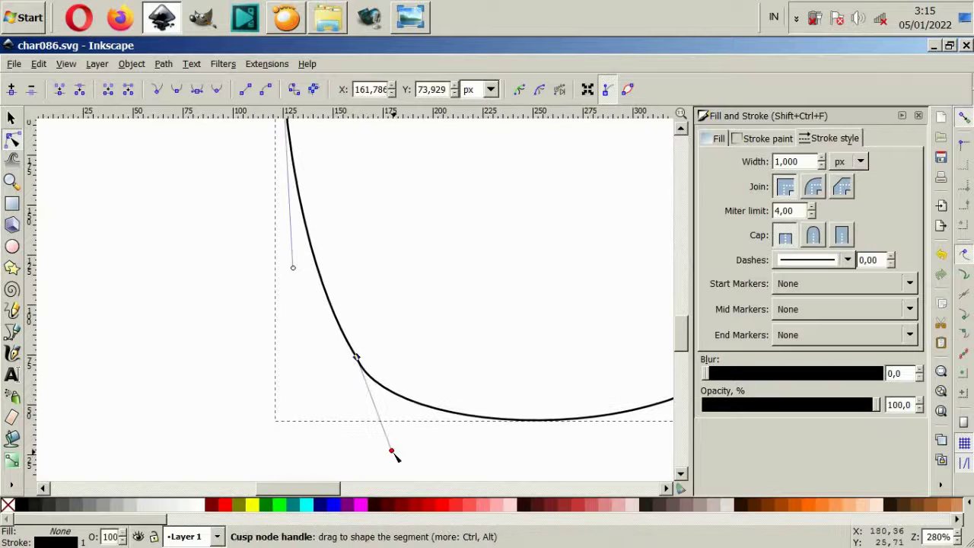
drag(393, 454, 418, 452)
click(436, 389)
ctrl+scroll(436, 389, down, 3)
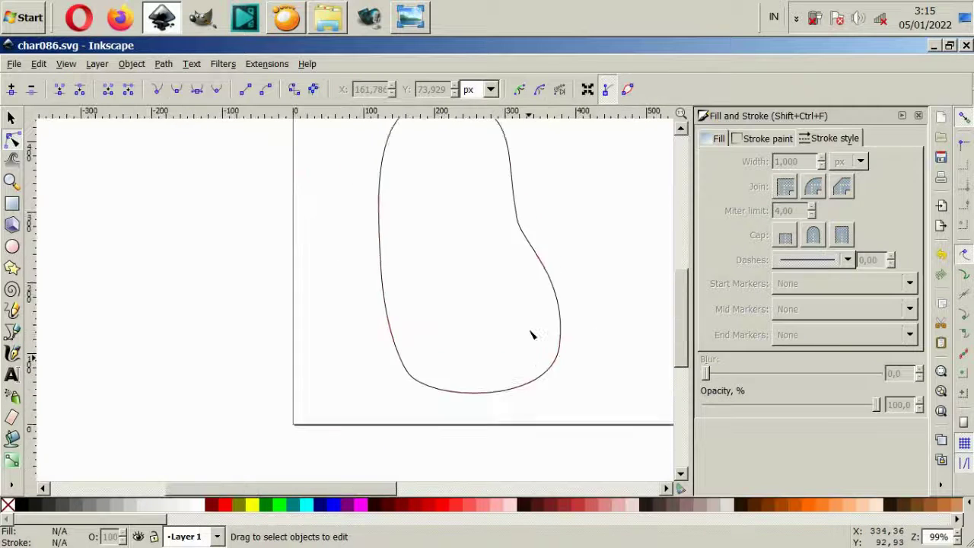
ctrl+scroll(517, 343, down, 1)
- Nudge the body outline up and right and set its stroke width to 3 pt
click(411, 320)
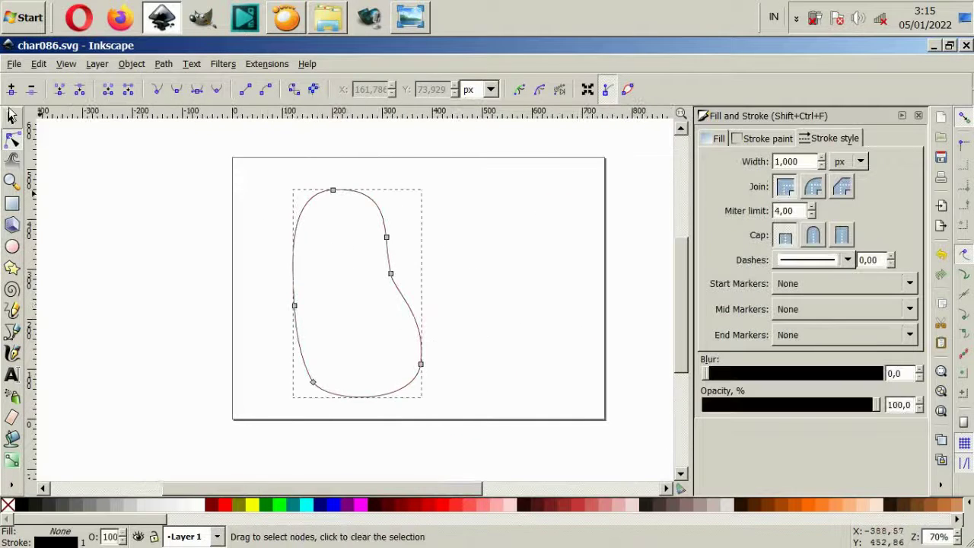
key(s)
drag(381, 206, 387, 199)
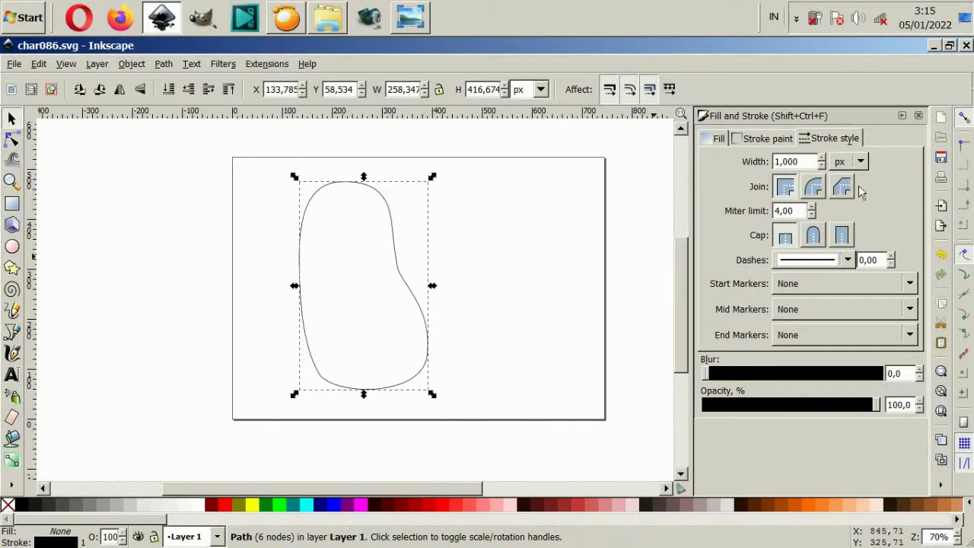
click(860, 162)
click(843, 133)
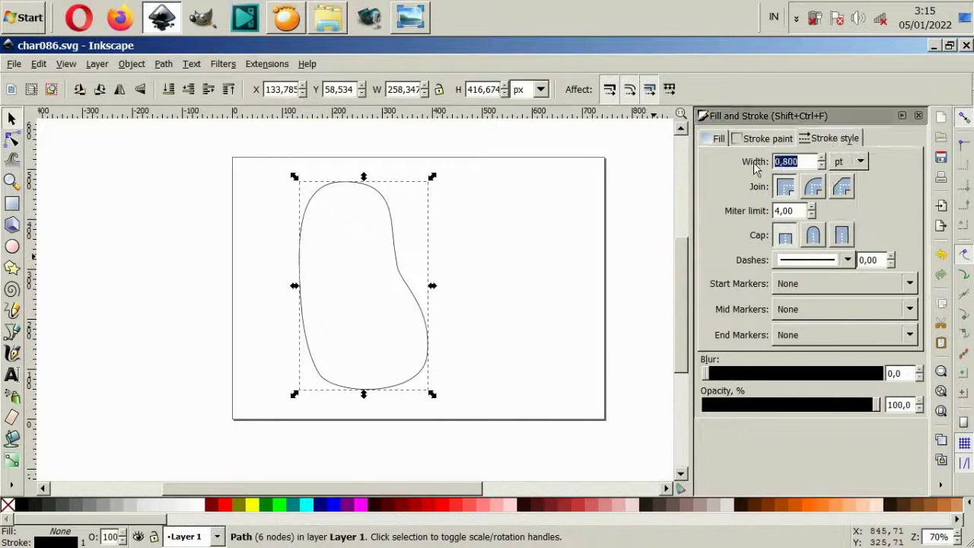
text(3,000)
key(Return)
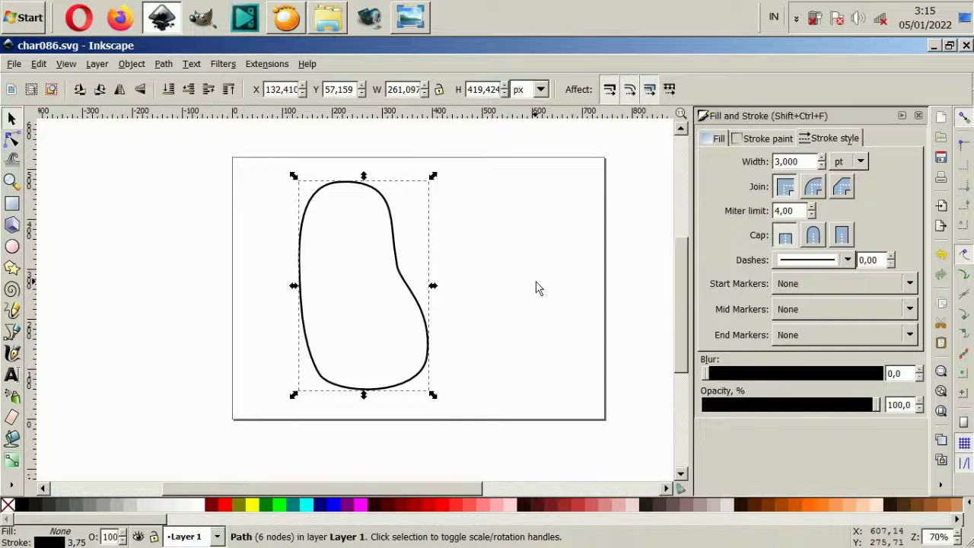
click(536, 288)
scroll(385, 228, up, 1)
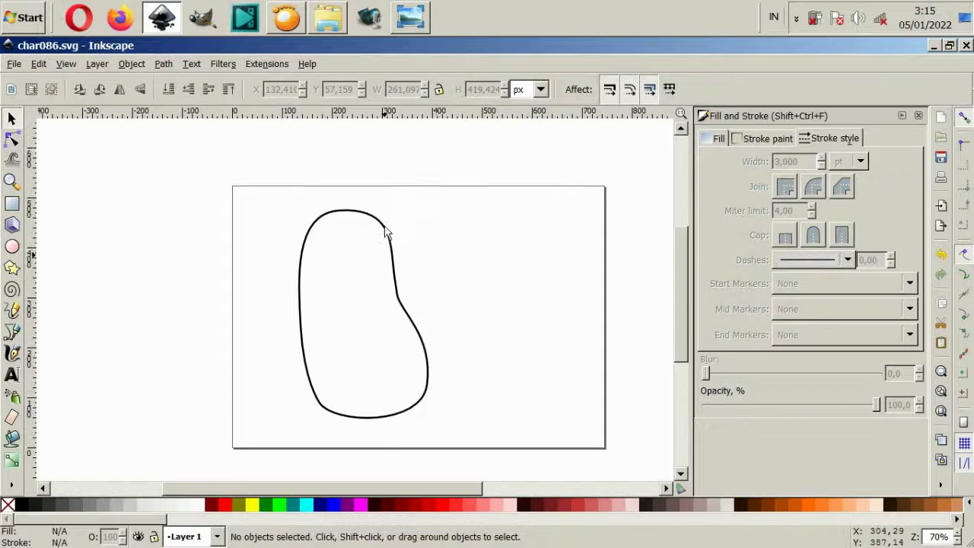
scroll(380, 352, up, 1)
scroll(380, 352, up, 3)
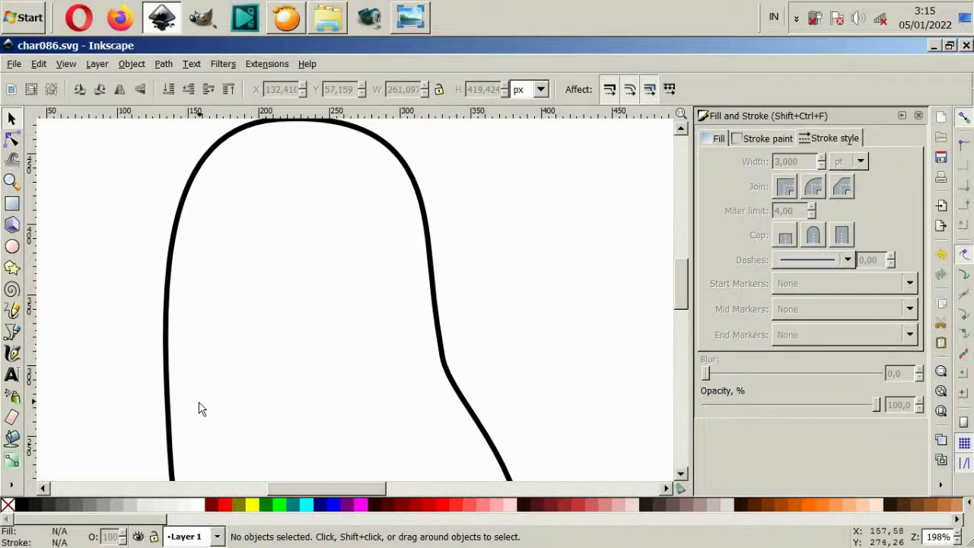
- Draw a closed rounded shape with curved nodes inside the head area
click(12, 332)
click(308, 264)
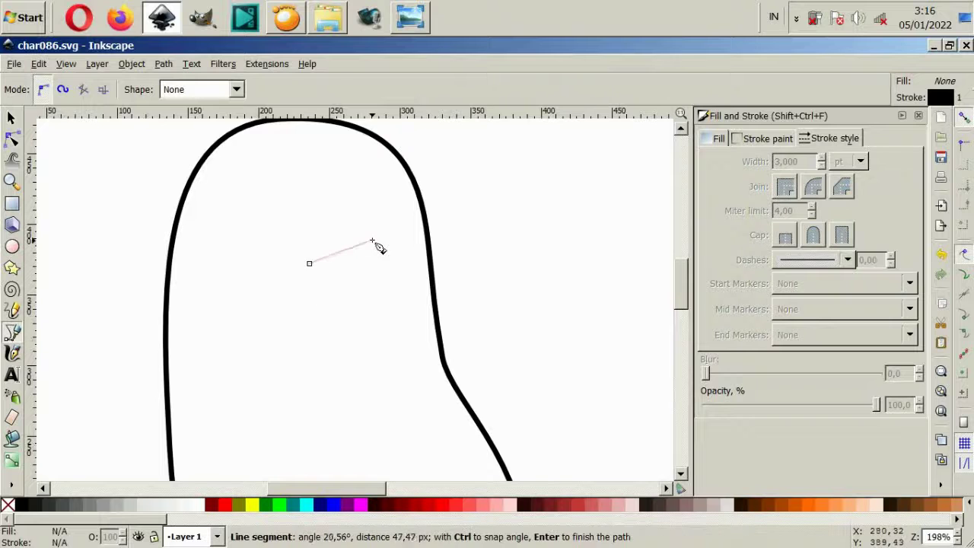
mouse_move(375, 245)
mouse_down()
mouse_move(429, 245)
mouse_move(439, 261)
mouse_up()
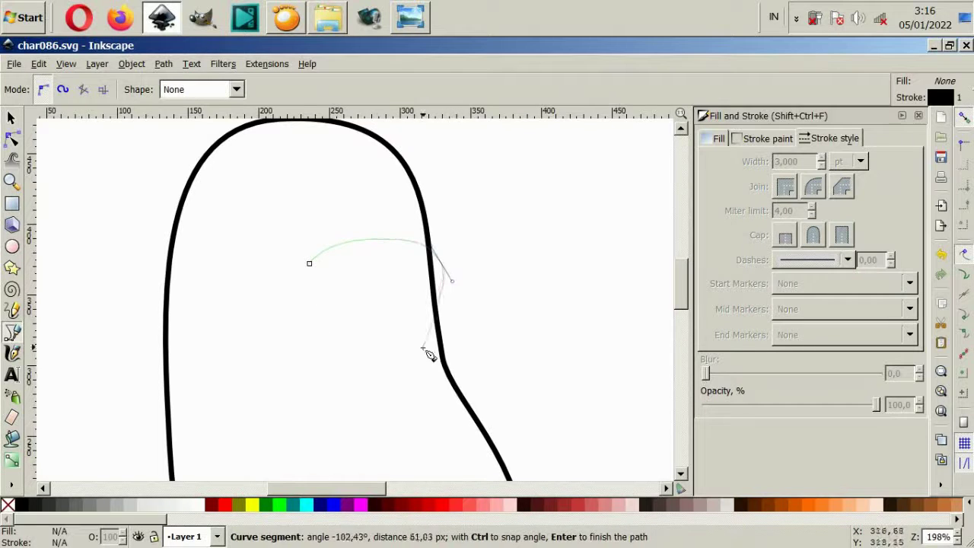
drag(396, 382, 305, 388)
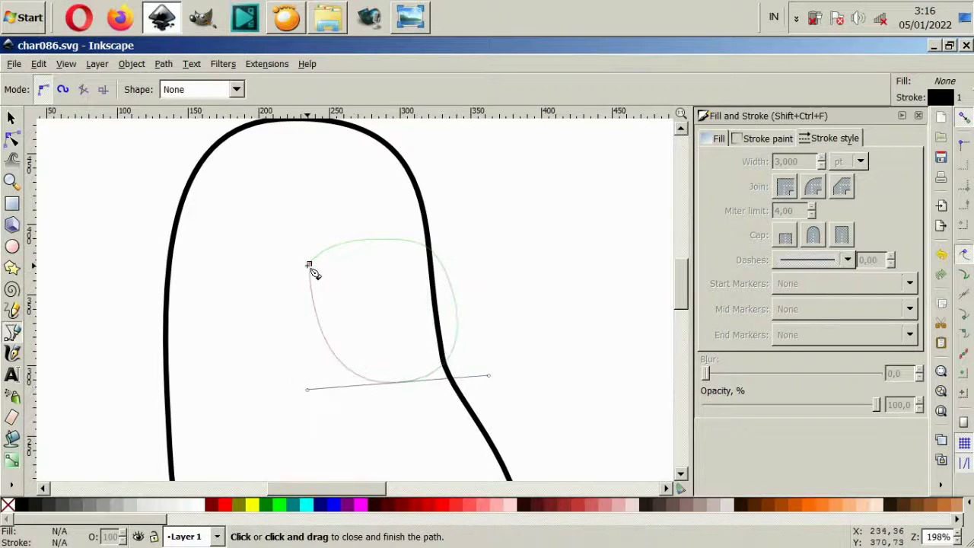
drag(309, 264, 330, 178)
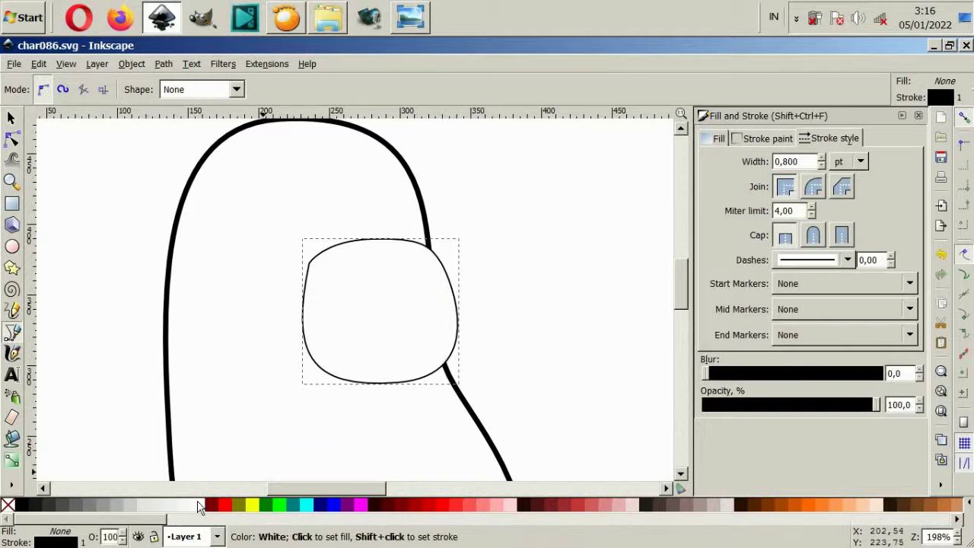
- Try reshaping the new shape's curves, then undo and delete the inner path
click(11, 138)
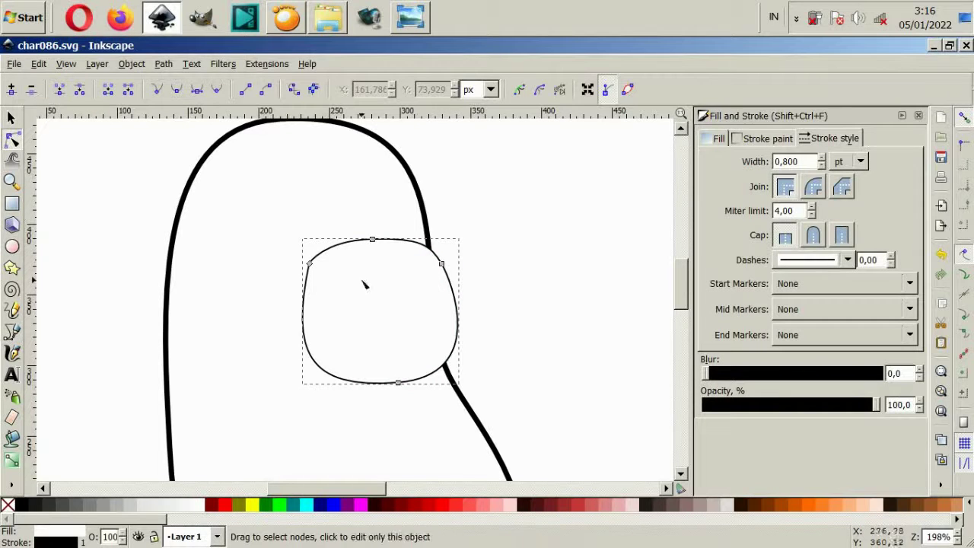
click(310, 265)
drag(276, 343, 295, 341)
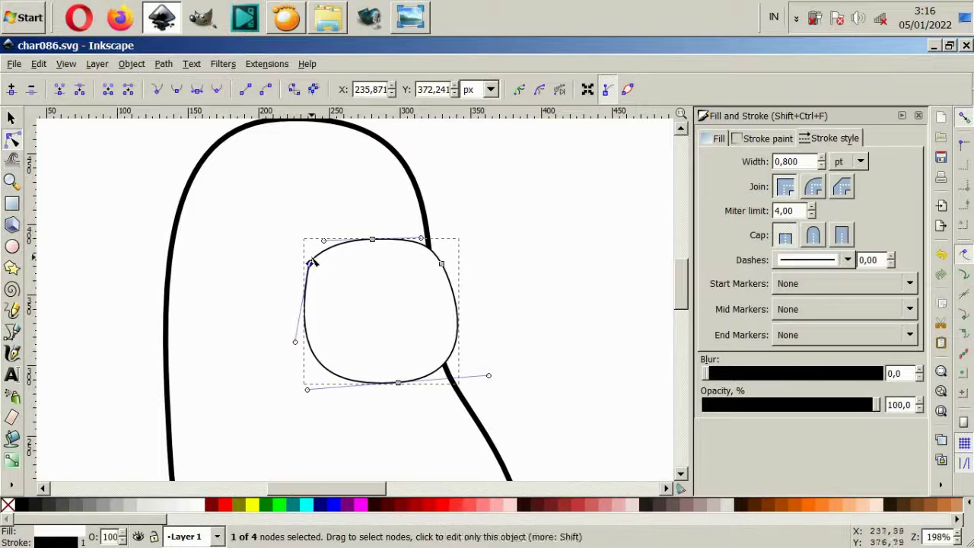
drag(324, 240, 375, 231)
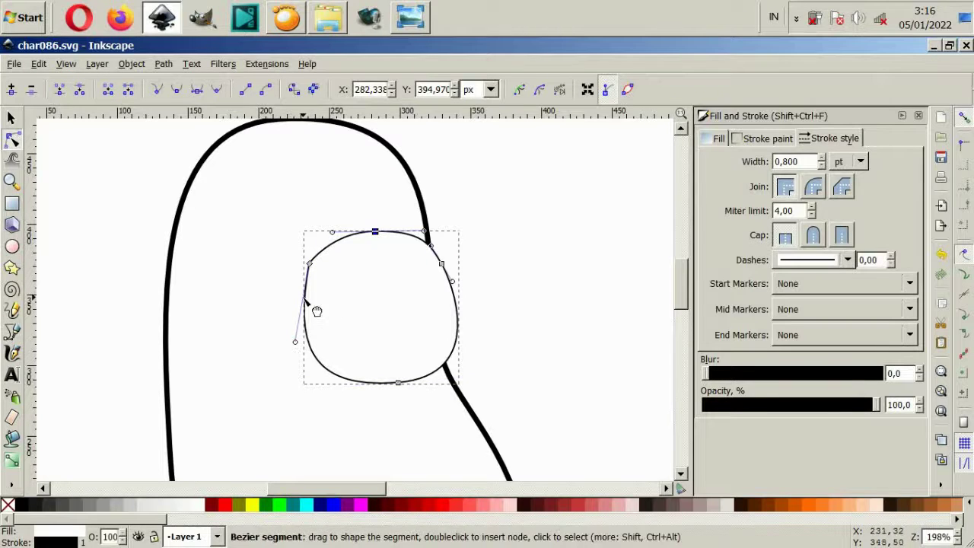
key(ctrl+z)
key(ctrl+z)
key(ctrl+z)
key(ctrl+z)
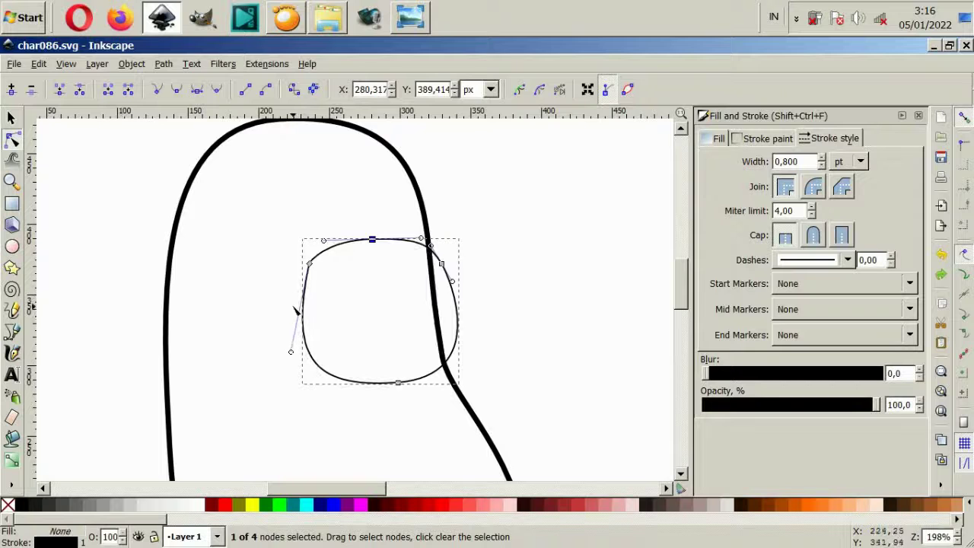
click(11, 118)
key(Delete)
- Redraw the rounded muzzle over the head's right edge and fill it white
click(11, 331)
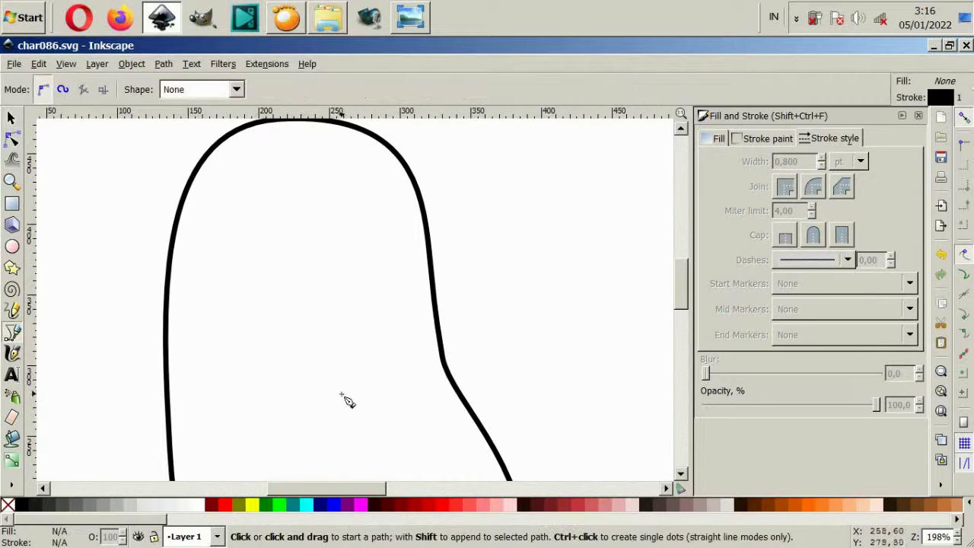
click(307, 328)
drag(394, 376, 477, 374)
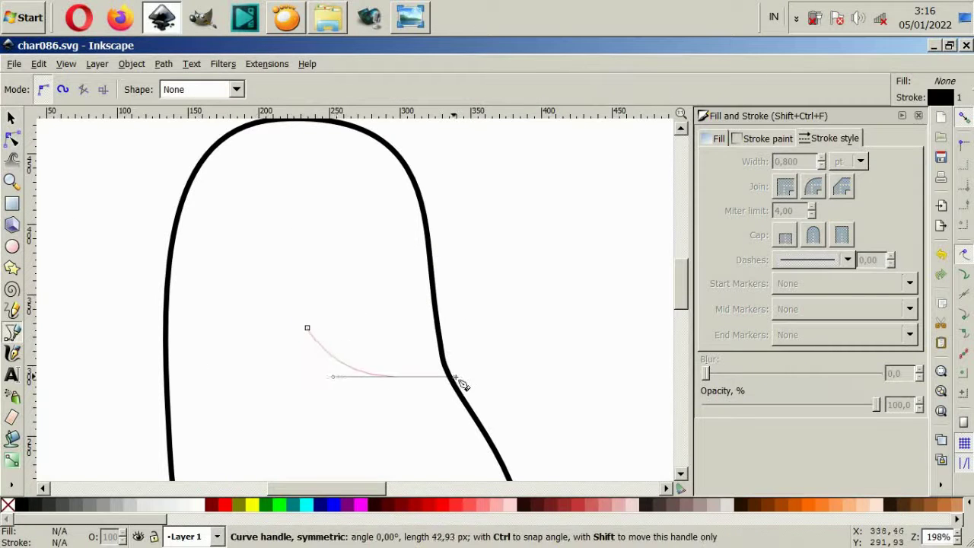
click(473, 317)
drag(401, 222, 328, 222)
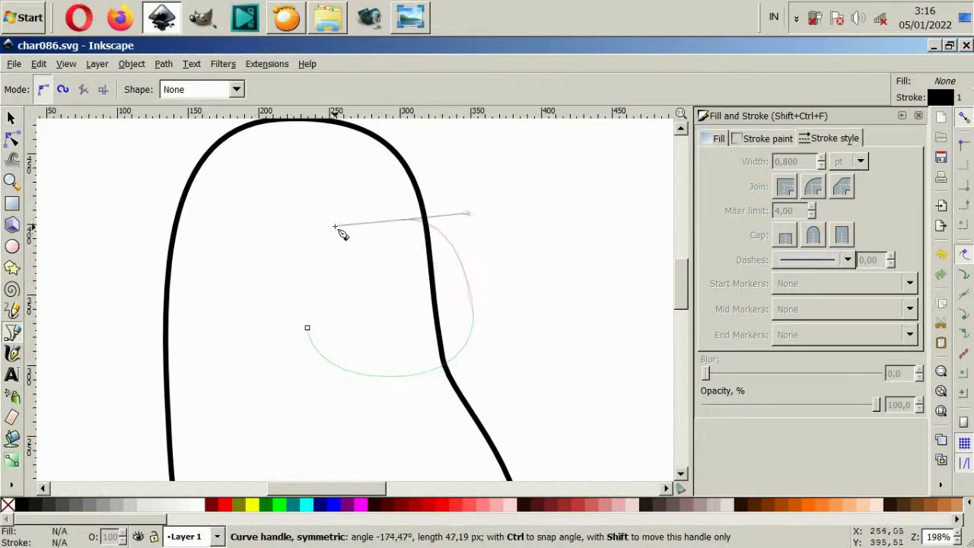
drag(308, 328, 312, 397)
click(195, 505)
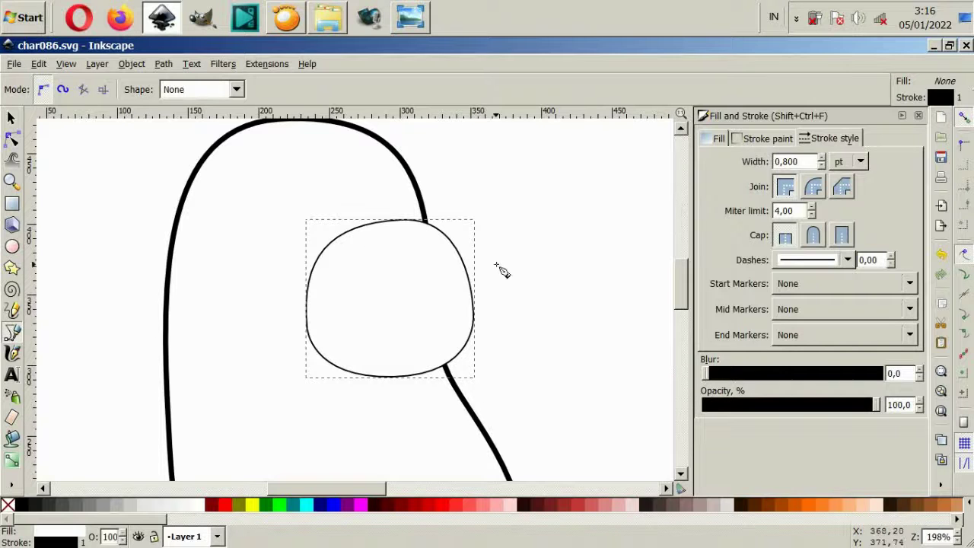
scroll(401, 233, up, 2)
- Draw a closed oval nose outline along the top of the muzzle
click(378, 242)
drag(469, 240, 510, 255)
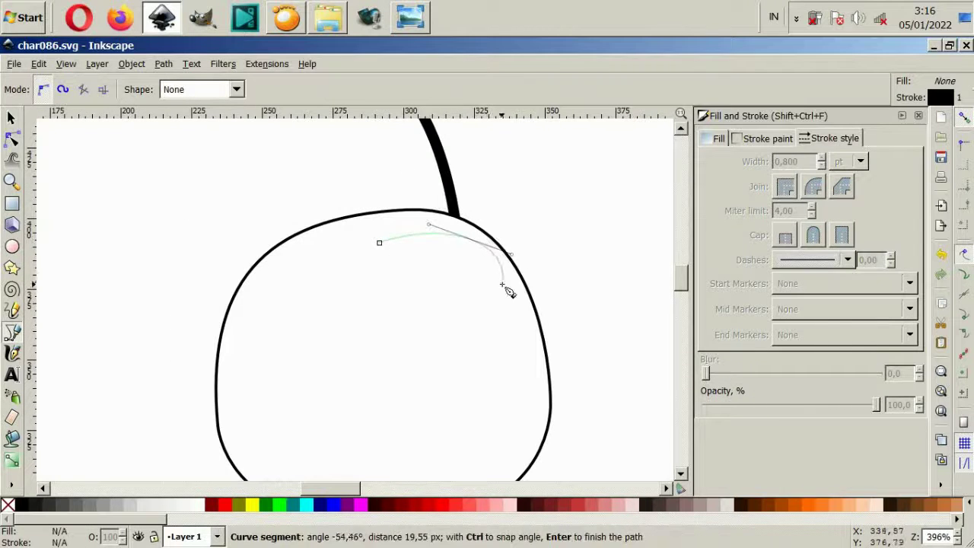
drag(492, 288, 481, 308)
drag(365, 302, 341, 293)
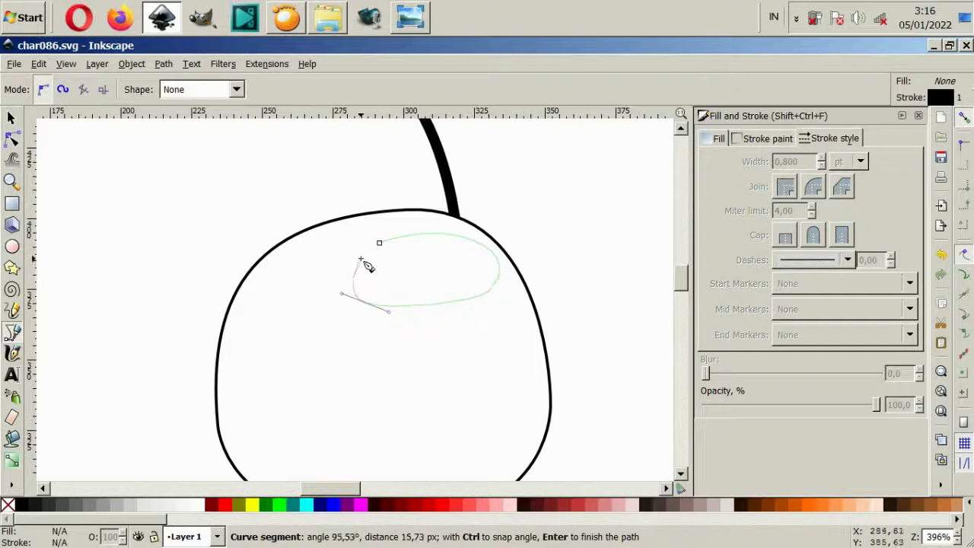
drag(378, 243, 419, 236)
- Start the eye outline with a curved top edge
scroll(468, 335, down, 4)
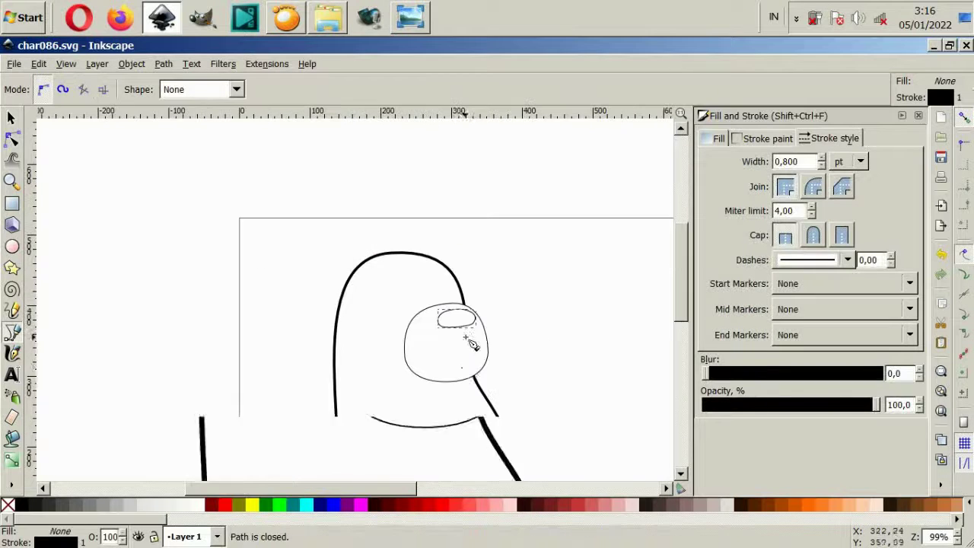
scroll(398, 310, up, 1)
scroll(388, 312, up, 2)
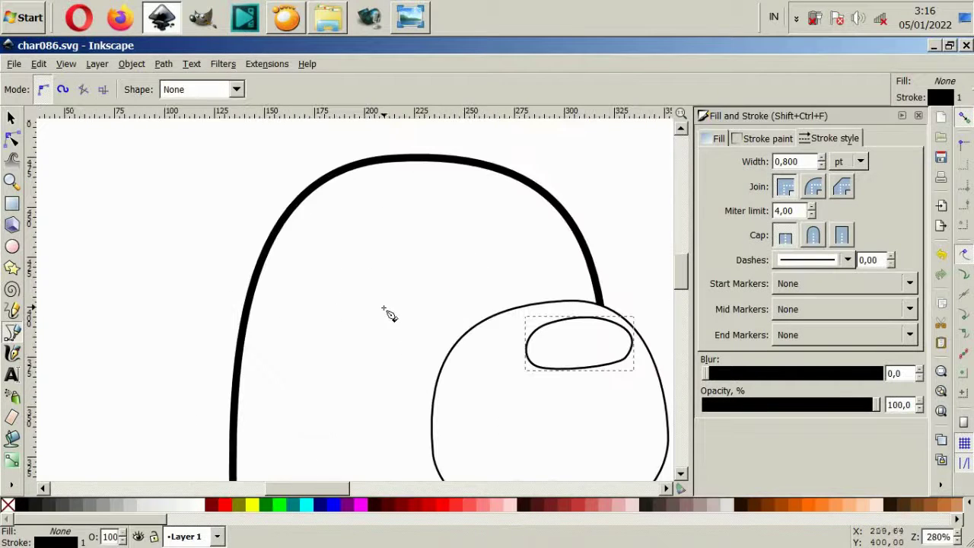
click(352, 293)
drag(363, 258, 442, 272)
- Complete the round eye outline with its right side and curved bottom
click(438, 316)
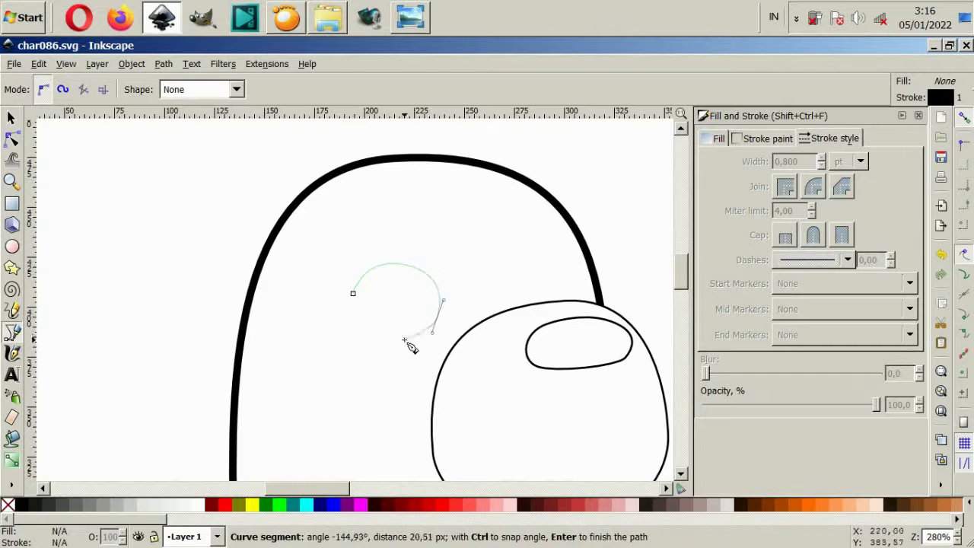
drag(390, 337, 360, 335)
drag(353, 293, 365, 272)
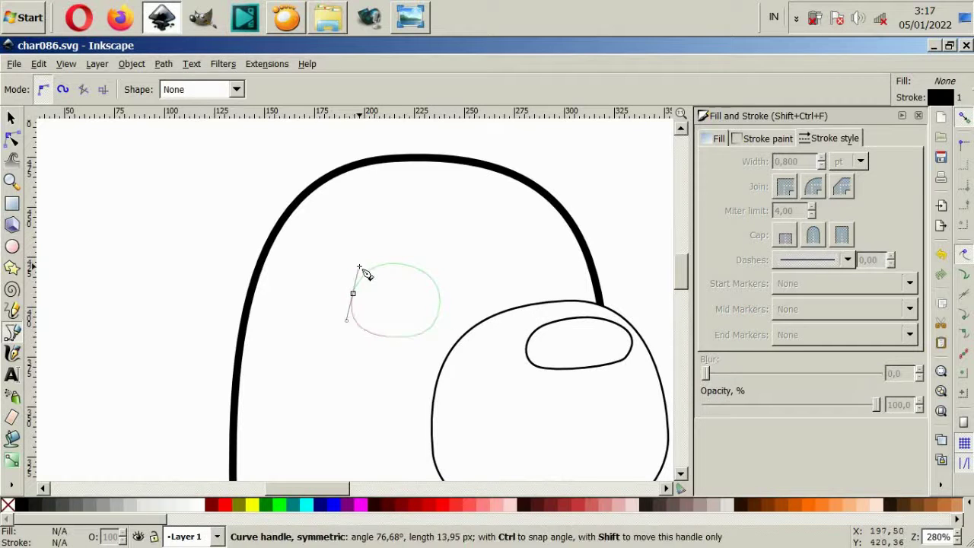
scroll(434, 334, up, 2)
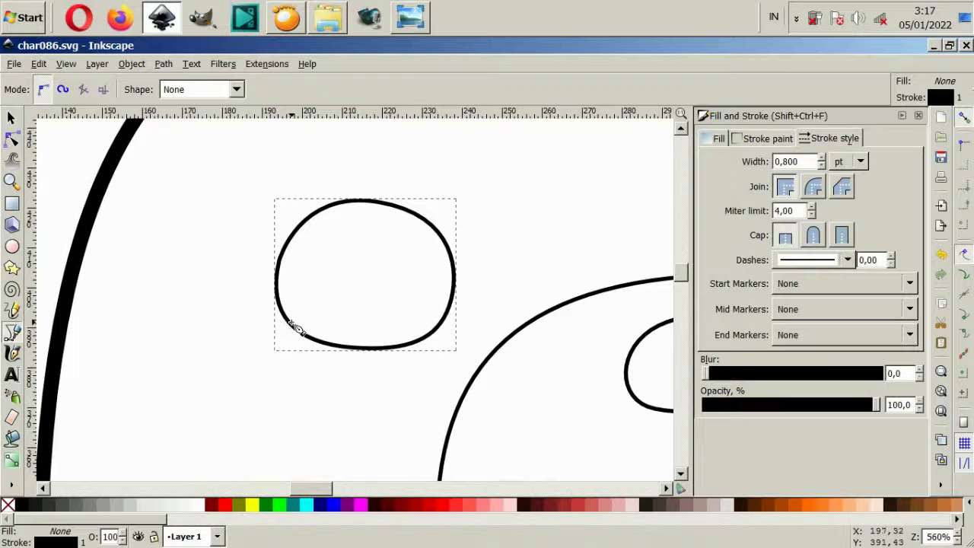
- Draw a closed crescent lid shape across the lower part of the eye
click(290, 324)
drag(393, 328, 440, 320)
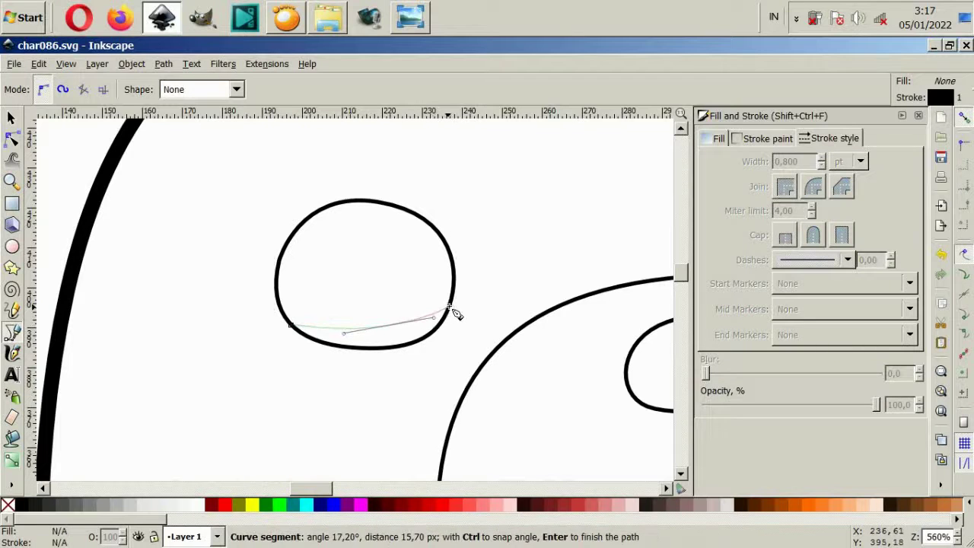
click(453, 307)
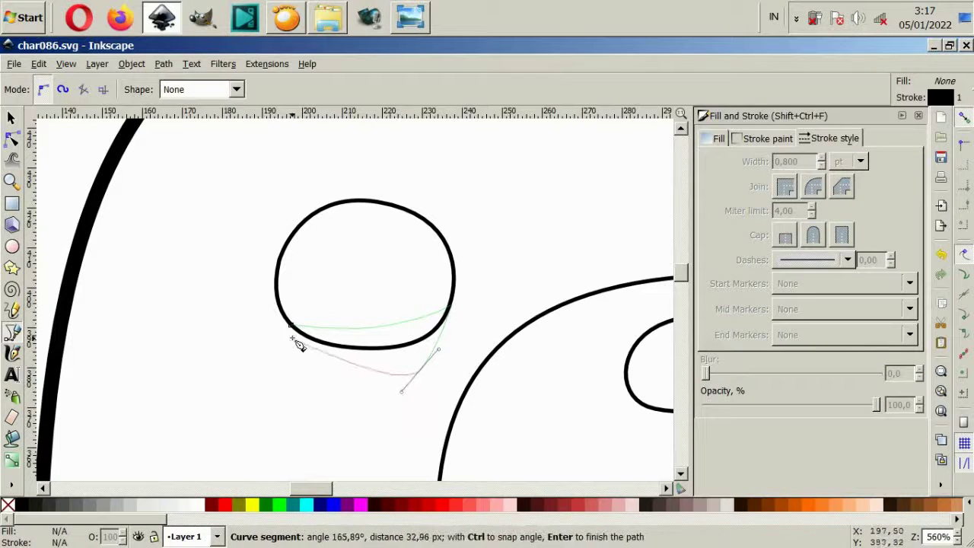
drag(290, 325, 304, 265)
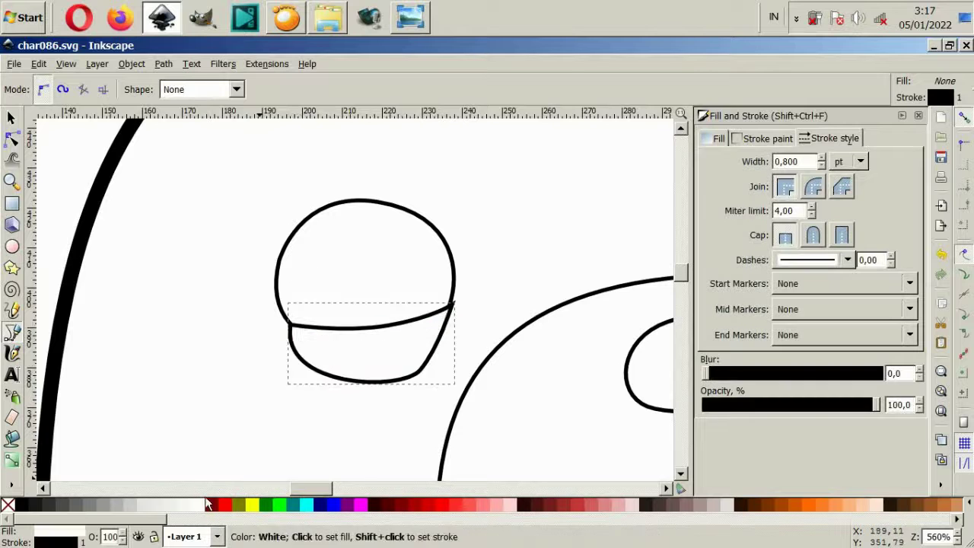
scroll(305, 395, down, 2)
scroll(521, 376, down, 1)
scroll(507, 373, up, 1)
scroll(504, 373, down, 2)
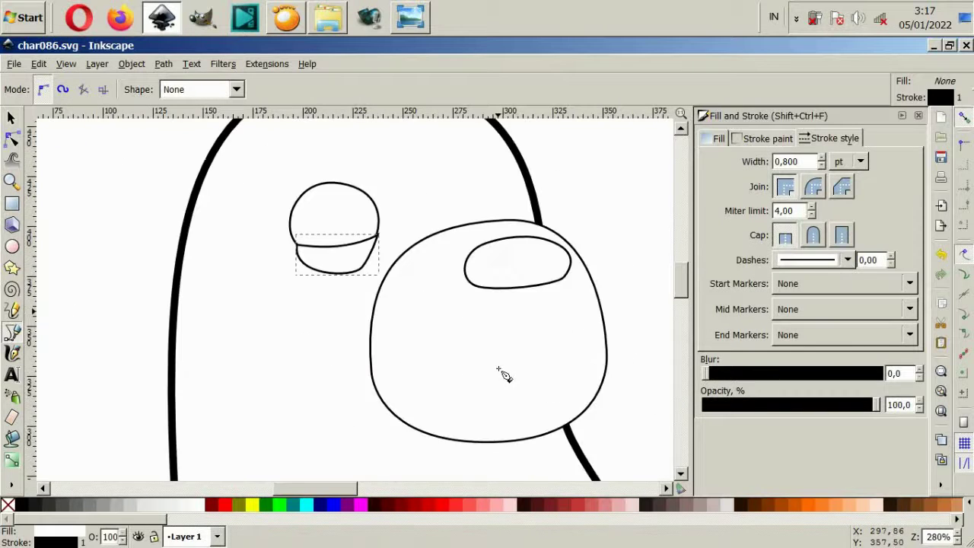
scroll(498, 377, up, 2)
scroll(499, 377, right, 2)
scroll(327, 358, down, 2)
- Select the lid together with the eye circle
click(12, 118)
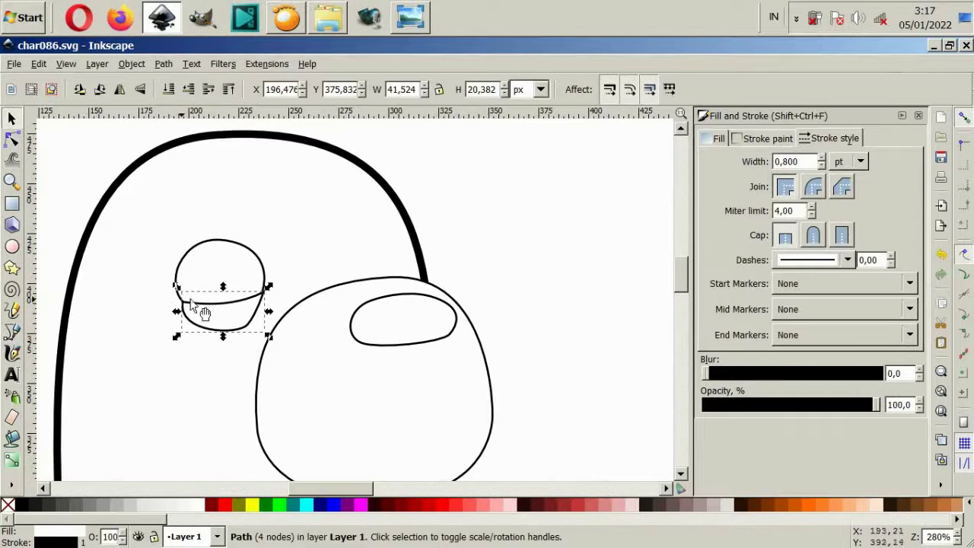
shift+click(245, 253)
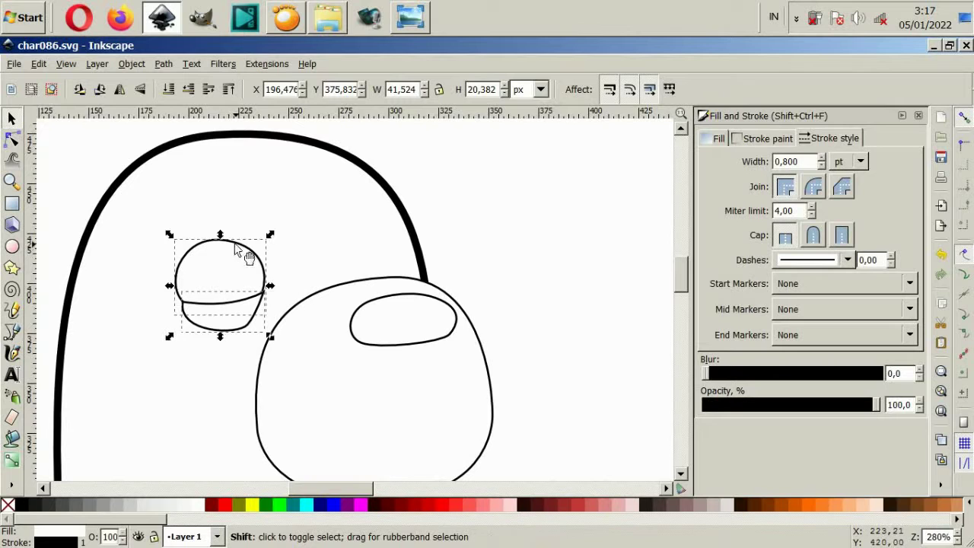
click(11, 331)
- Cancel a stray curve started near the head outline
scroll(424, 217, up, 2)
click(426, 205)
drag(476, 251, 500, 304)
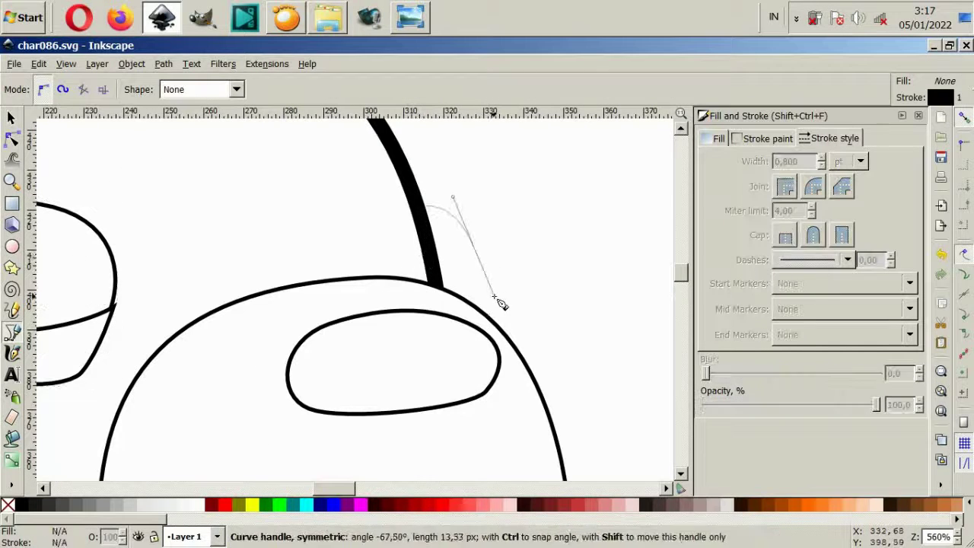
key(Escape)
scroll(442, 327, down, 6)
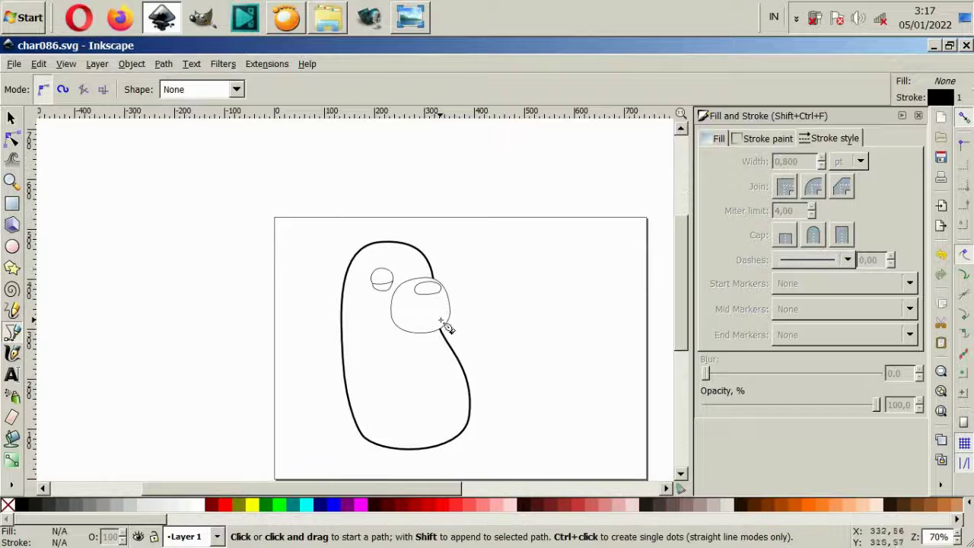
scroll(374, 267, up, 3)
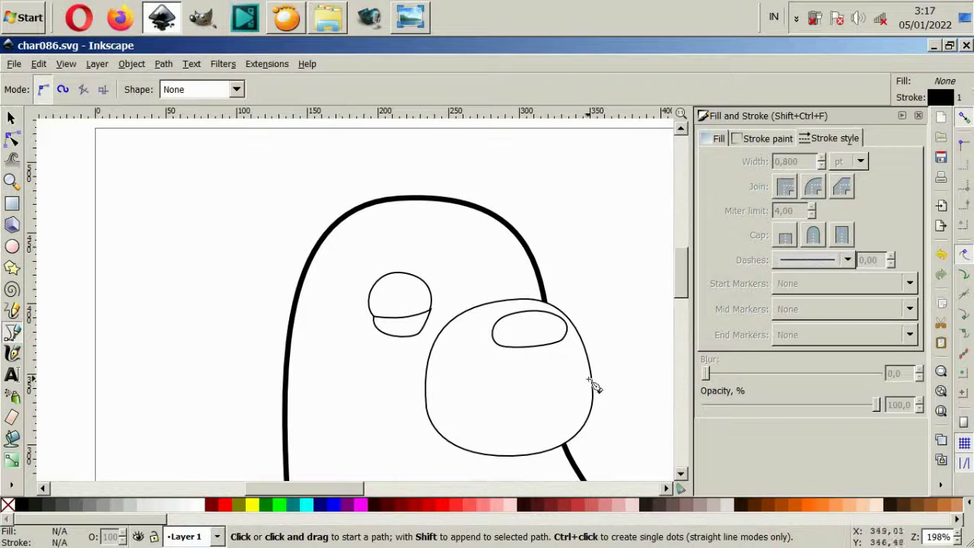
scroll(560, 365, up, 2)
- Draw a mouth line dropping from the nose bottom down the muzzle
click(535, 217)
drag(553, 273, 554, 364)
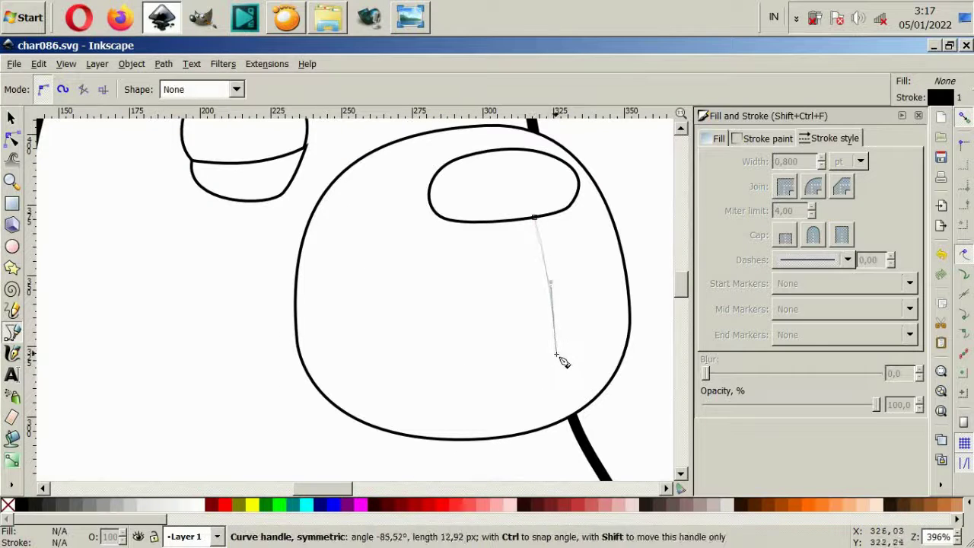
right_click(537, 394)
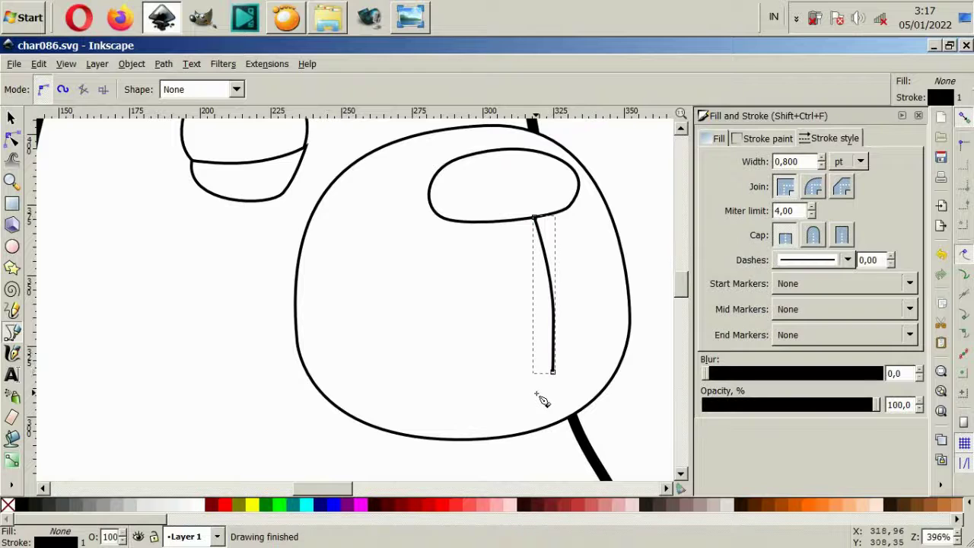
scroll(494, 321, down, 2)
scroll(499, 322, up, 1)
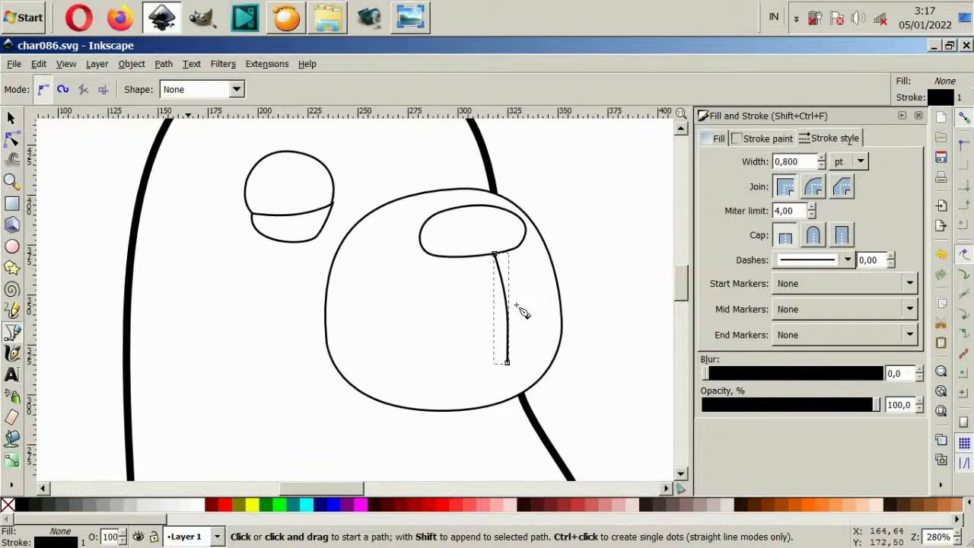
- Shift the nose and mouth line slightly to the right
key(s)
drag(517, 250, 546, 251)
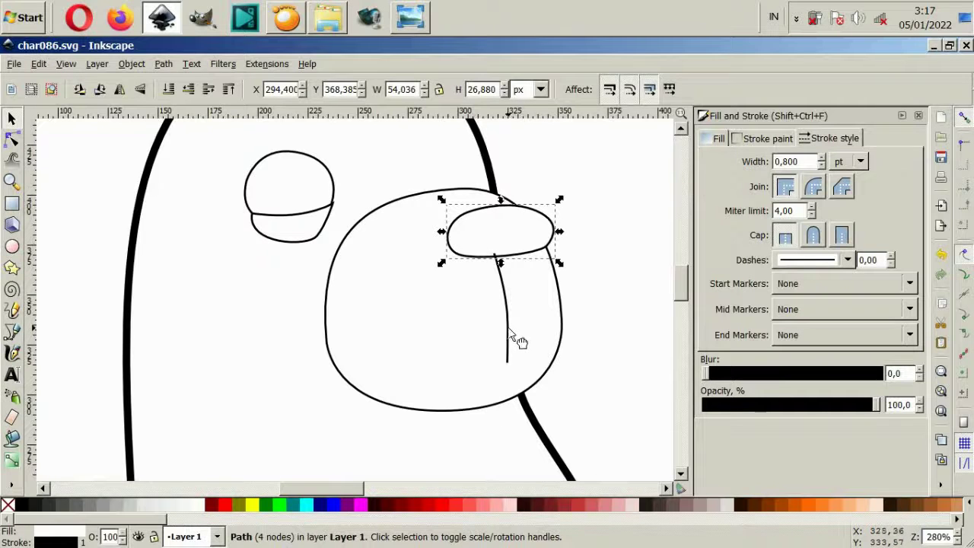
drag(518, 340, 532, 338)
key(Escape)
scroll(530, 405, down, 4)
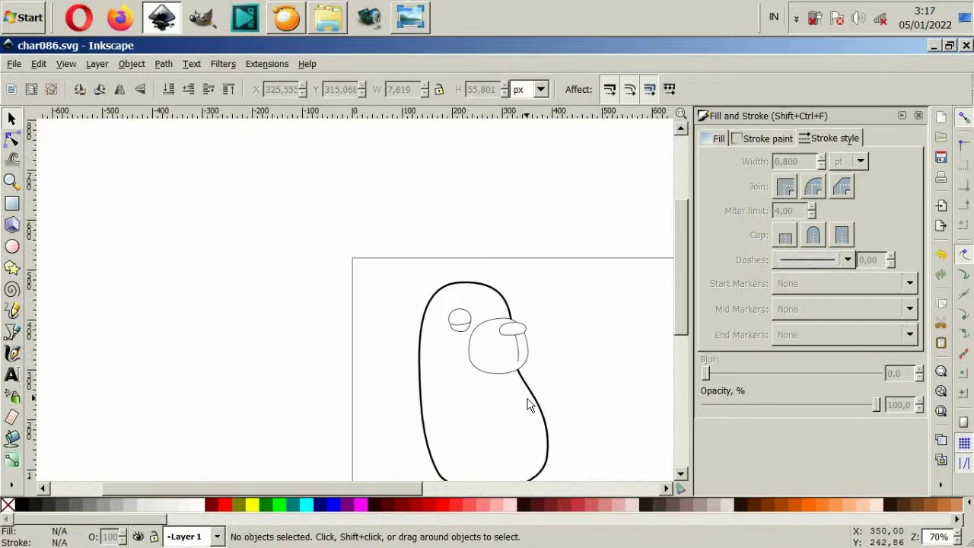
scroll(436, 309, up, 2)
- Draw a closed, rounded ear outline on top of the bear's head with the Bezier tool
scroll(449, 293, up, 2)
key(b)
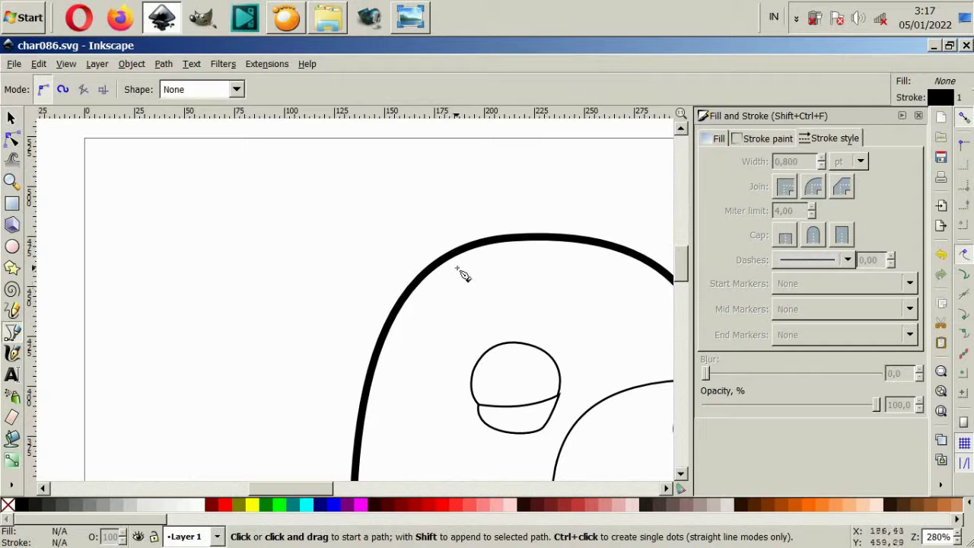
drag(482, 255, 455, 176)
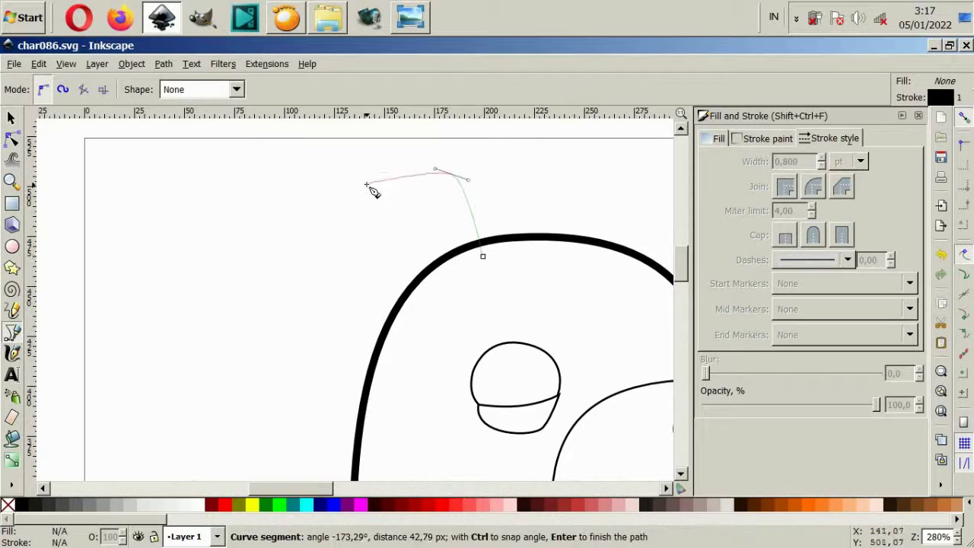
drag(351, 193, 318, 220)
drag(329, 267, 336, 282)
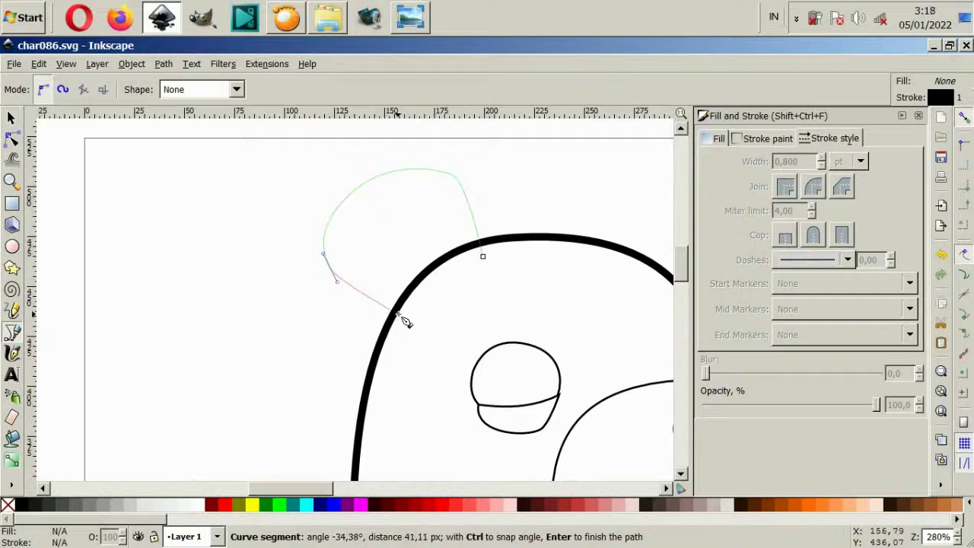
click(393, 312)
click(483, 256)
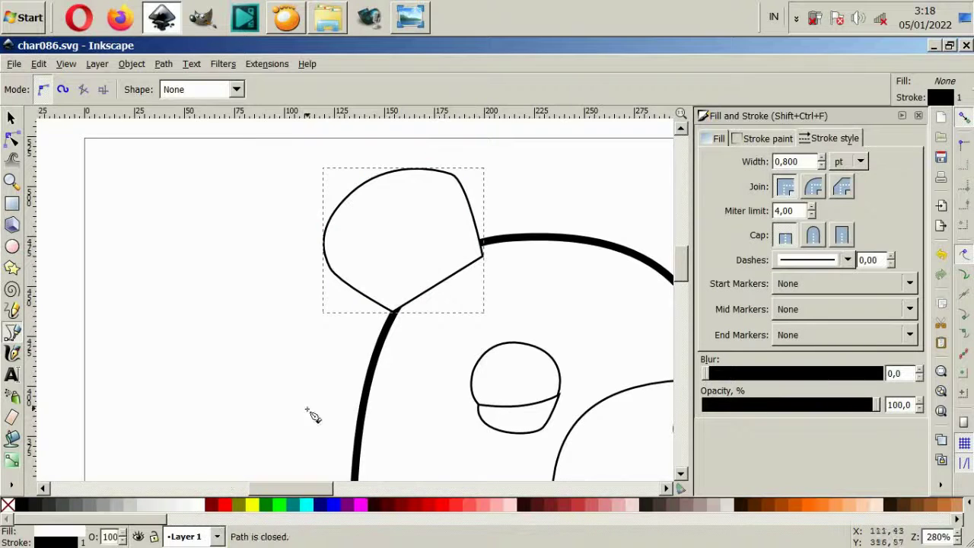
ctrl+scroll(142, 354, down, 2)
ctrl+scroll(394, 308, up, 2)
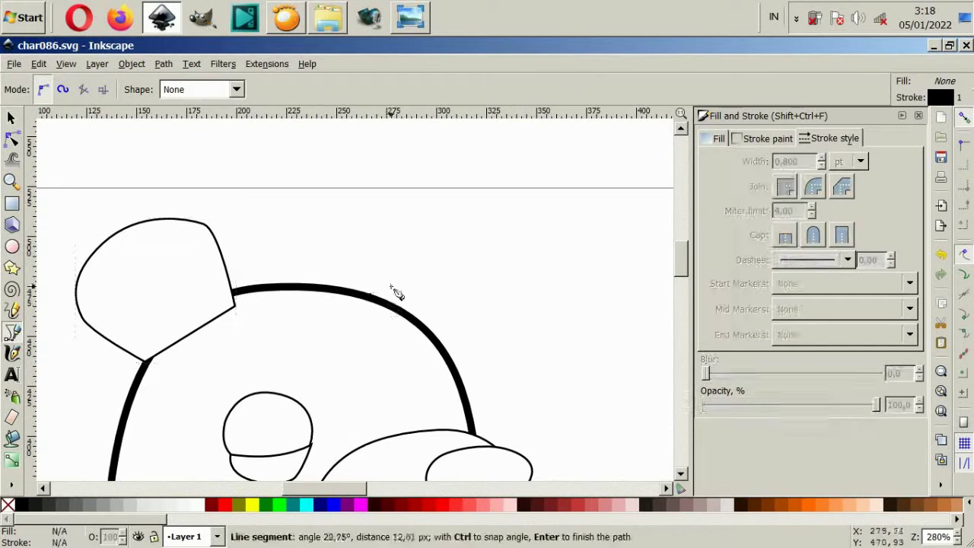
- Draw the right ear as a closed curved shape on the head outline, redoing a rejected first attempt
drag(371, 294, 462, 252)
drag(514, 275, 519, 308)
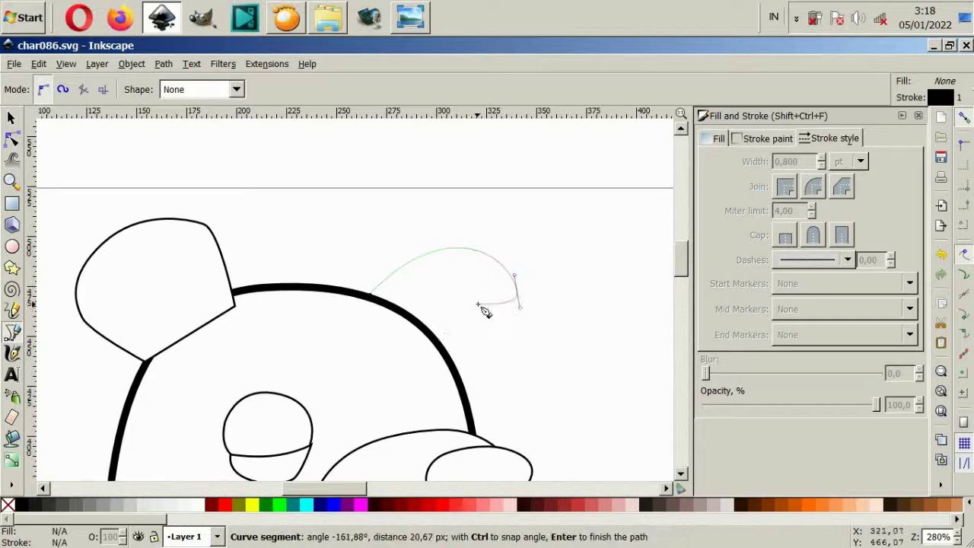
key(Escape)
click(373, 292)
drag(509, 272, 509, 319)
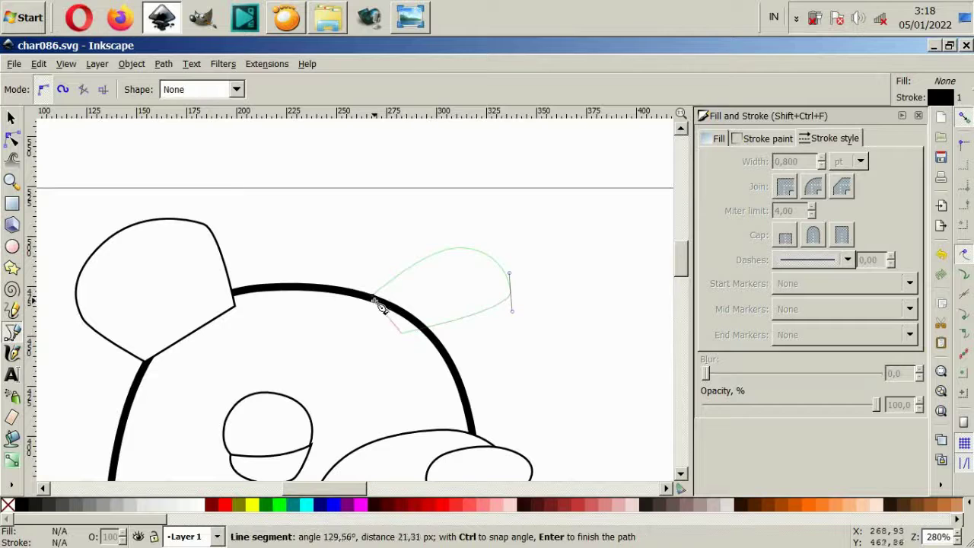
drag(373, 292, 387, 279)
key(s)
- Fill both ears and the head white, and lower the right ear behind the head
shift+click(107, 224)
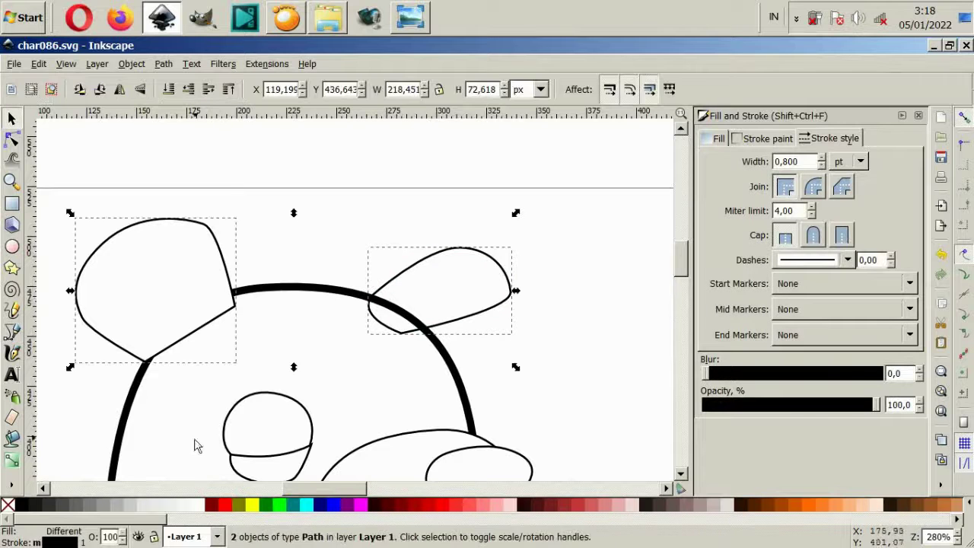
click(199, 504)
key(Escape)
click(512, 270)
key(Page_Down)
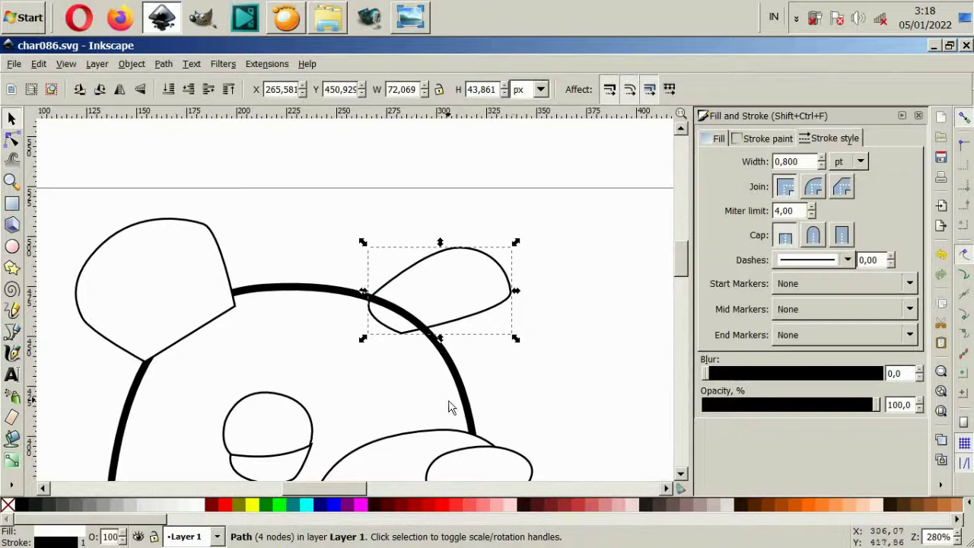
click(461, 396)
click(200, 504)
- Shift the whole bear drawing slightly lower on the page
scroll(398, 407, down, 4)
key(Escape)
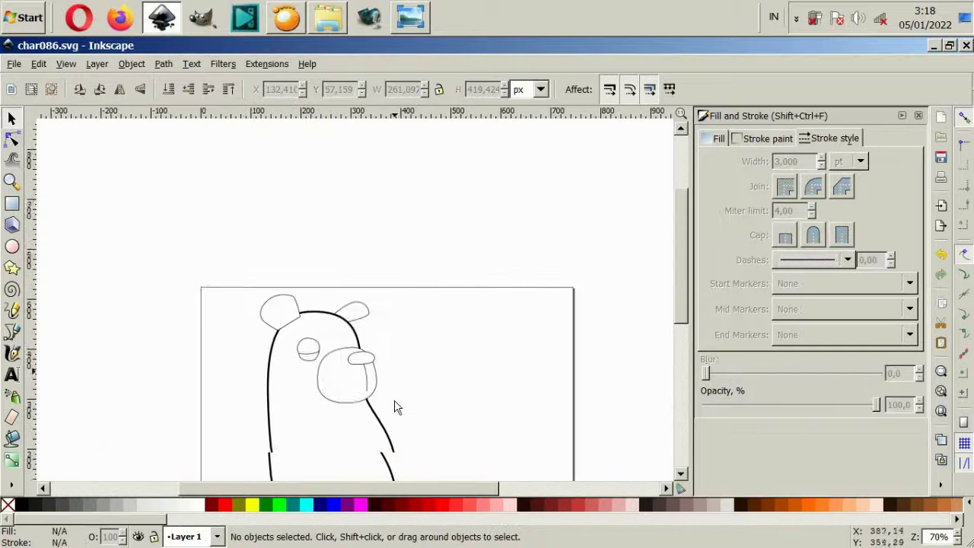
scroll(397, 407, down, 4)
drag(224, 167, 434, 441)
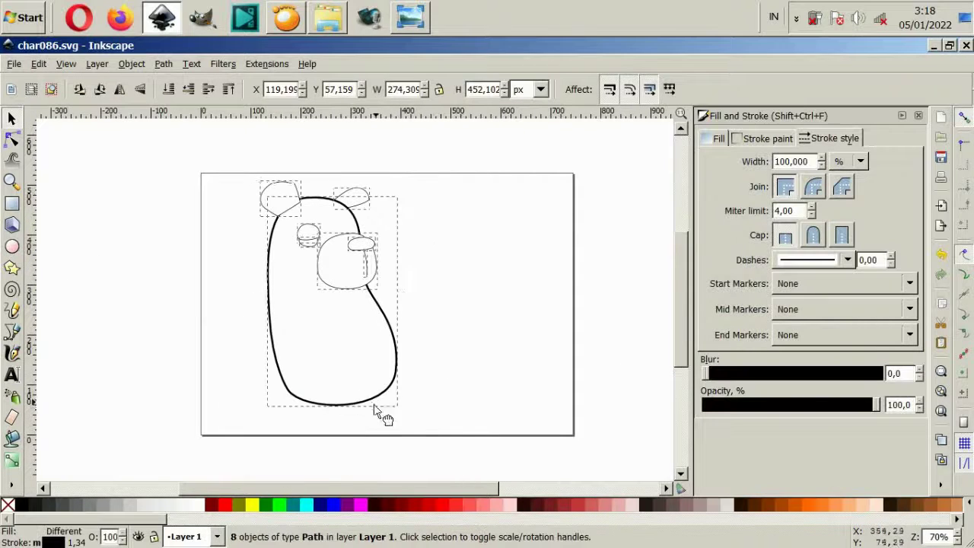
drag(378, 411, 377, 421)
key(Escape)
scroll(342, 380, up, 2)
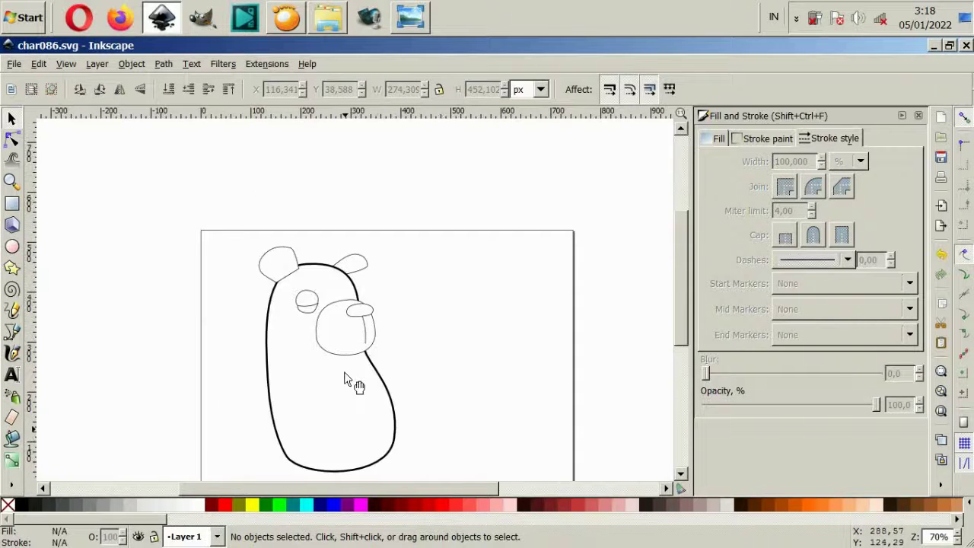
scroll(348, 403, down, 2)
scroll(346, 404, up, 2)
- Sketch an arm outline across the lower body with the Bezier tool, then discard it
click(12, 333)
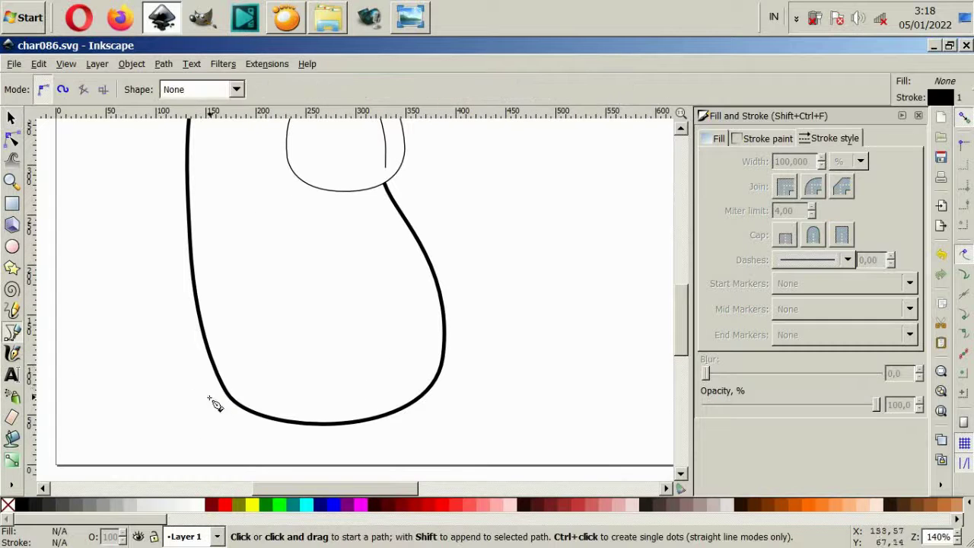
click(213, 366)
drag(279, 313, 332, 310)
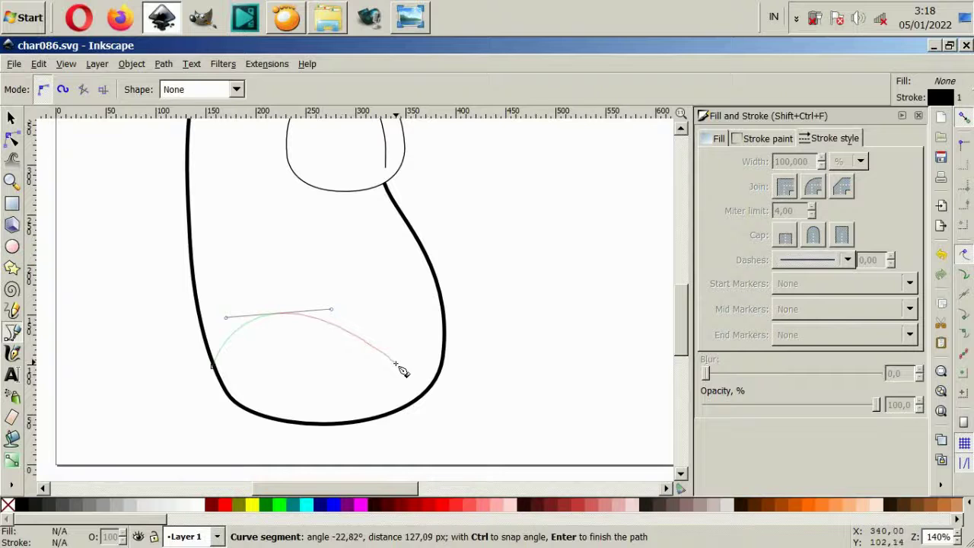
drag(396, 363, 407, 368)
drag(456, 327, 471, 326)
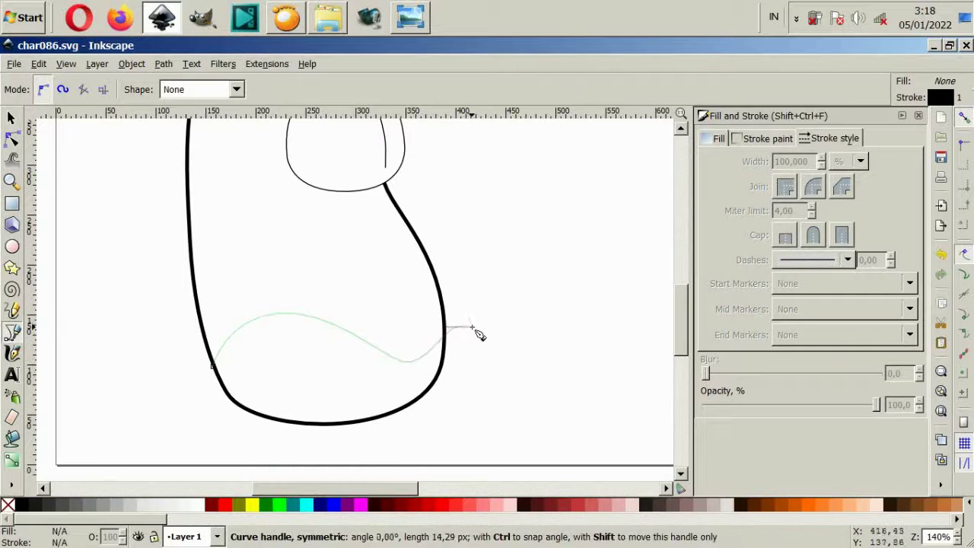
drag(462, 401, 451, 419)
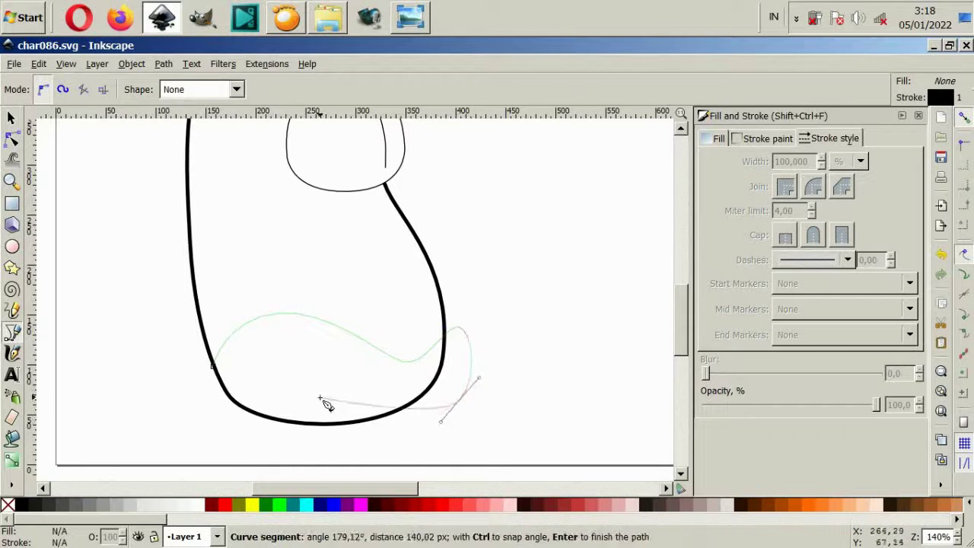
key(Escape)
- Draw a closed arm shape across the belly and fill it white
click(215, 363)
drag(295, 320, 365, 331)
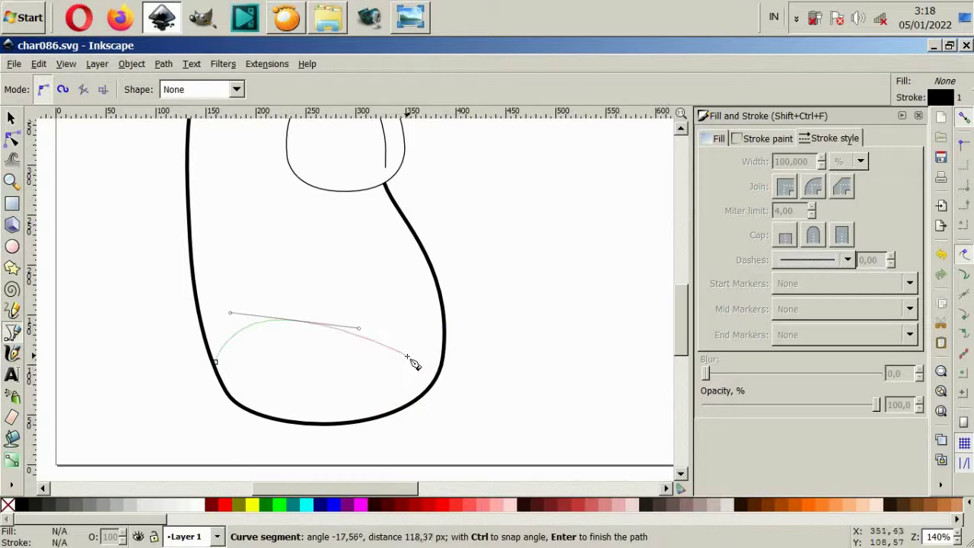
mouse_move(434, 326)
mouse_down()
mouse_move(467, 321)
mouse_move(478, 354)
mouse_up()
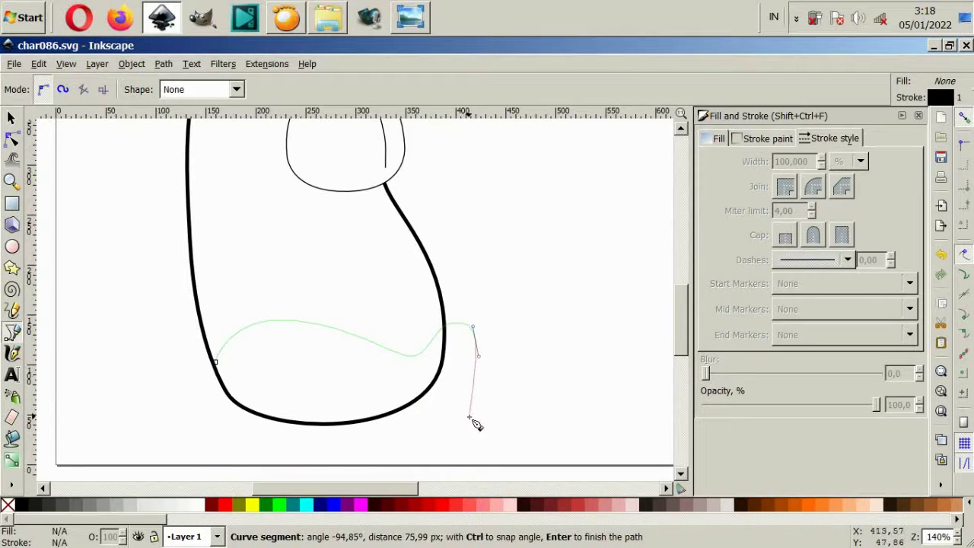
drag(465, 418, 461, 419)
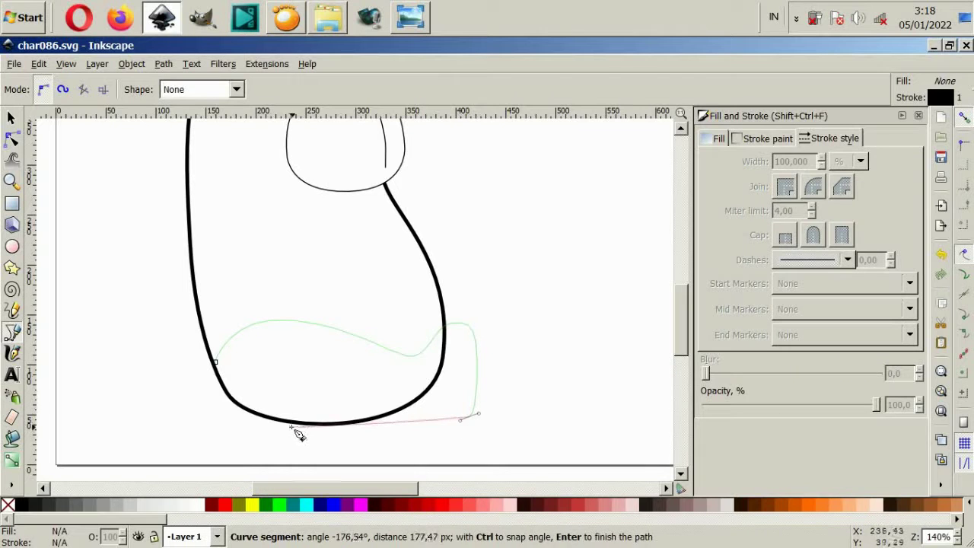
drag(297, 432, 255, 416)
mouse_move(217, 363)
mouse_down()
mouse_move(226, 337)
mouse_move(228, 358)
mouse_up()
click(203, 506)
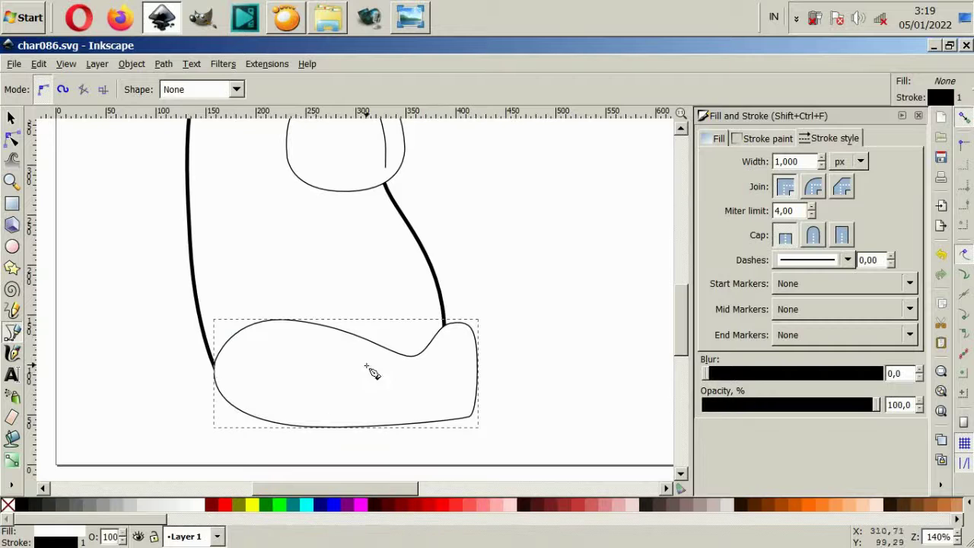
- Move the white arm shape slightly down and to the right
key(5)
key(grave)
key(s)
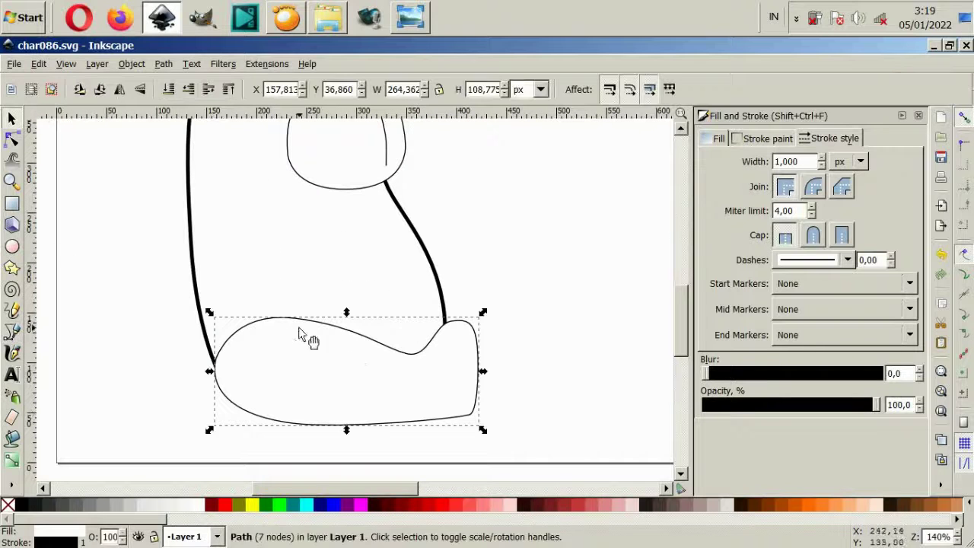
drag(305, 337, 329, 359)
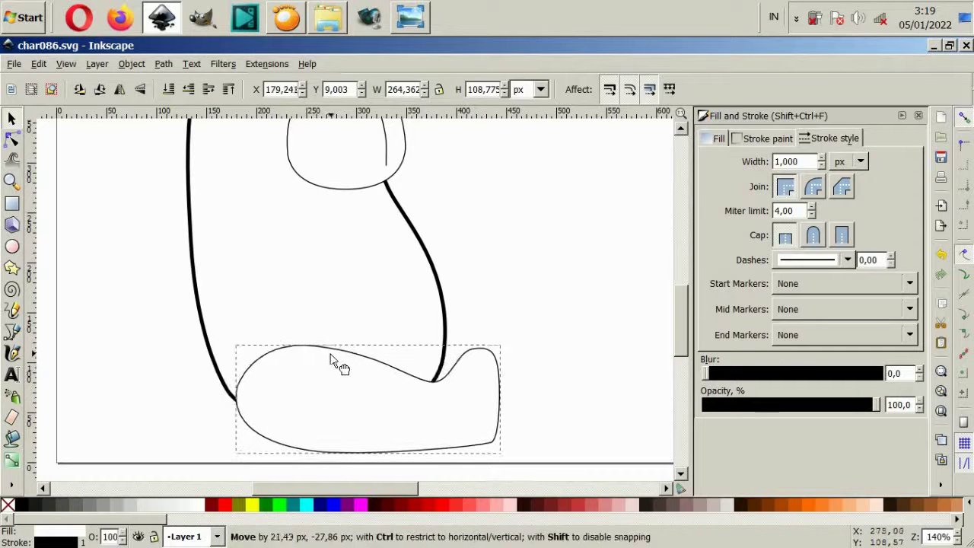
click(447, 336)
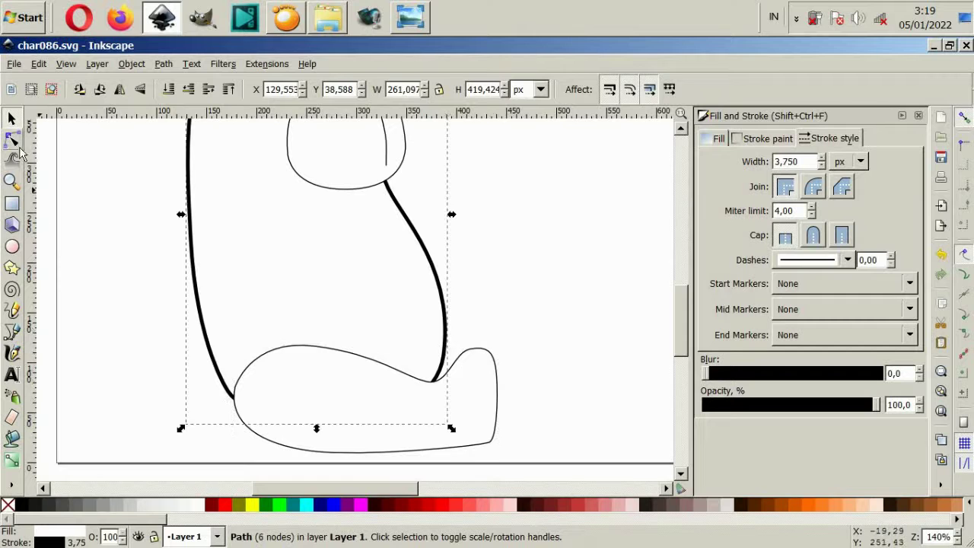
- Pull the body curve's handle upward and shift the arm's right-side nodes slightly right
click(16, 143)
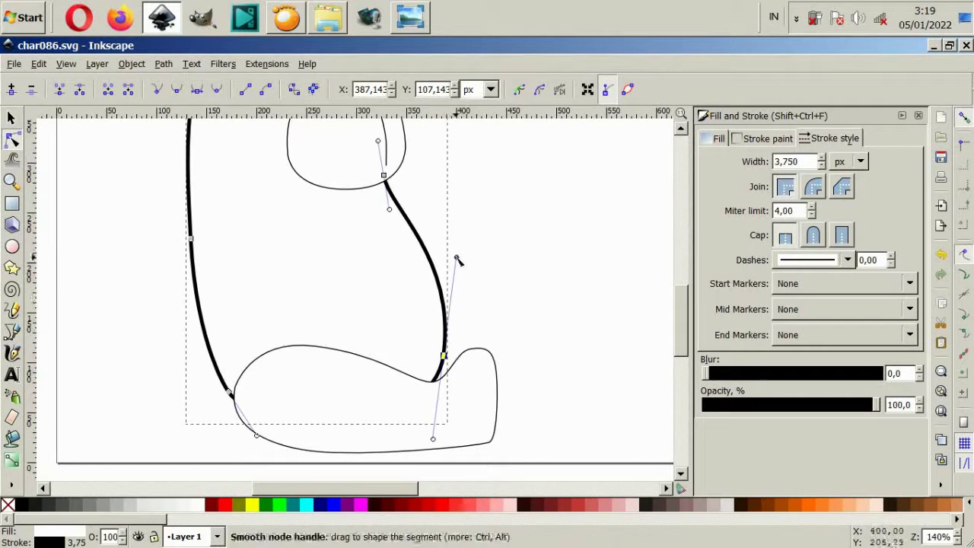
drag(456, 258, 459, 223)
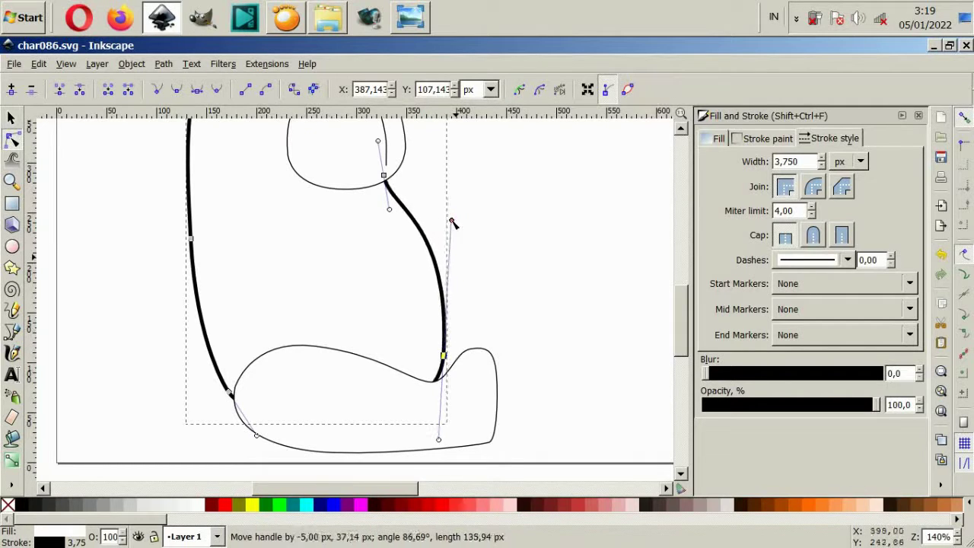
click(520, 323)
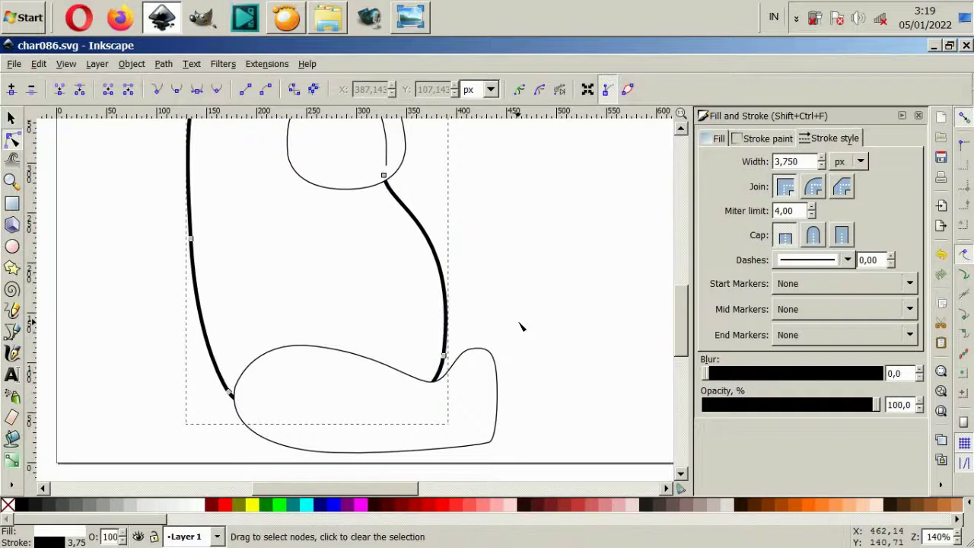
click(491, 369)
drag(407, 337, 517, 467)
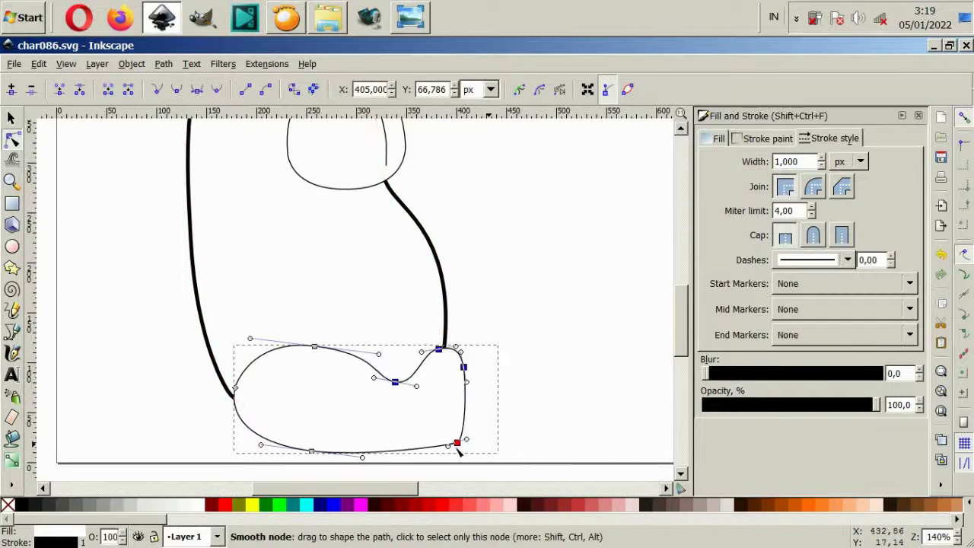
drag(457, 445, 468, 444)
click(524, 437)
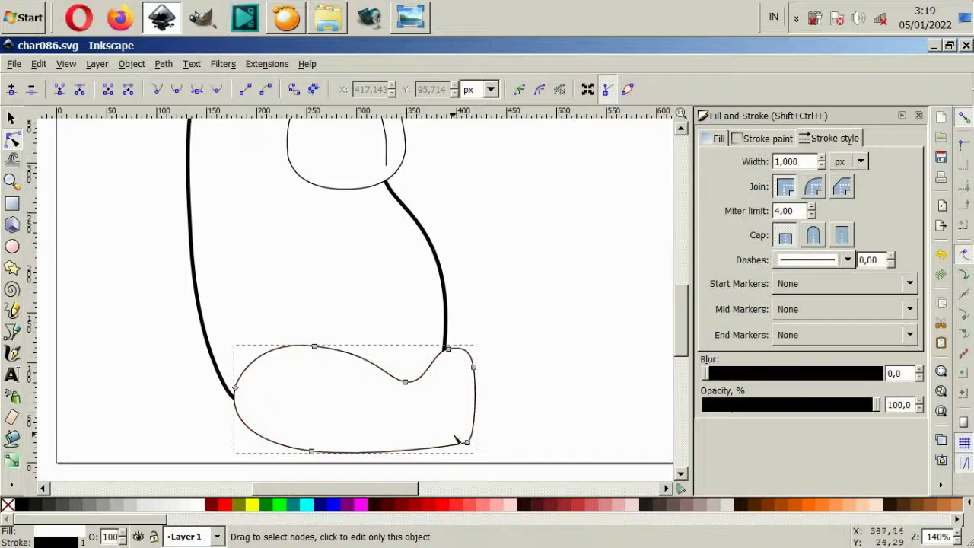
- Smooth the arm's top curve and give the arm a 2 pt stroke width
drag(315, 346, 312, 342)
drag(426, 385, 439, 386)
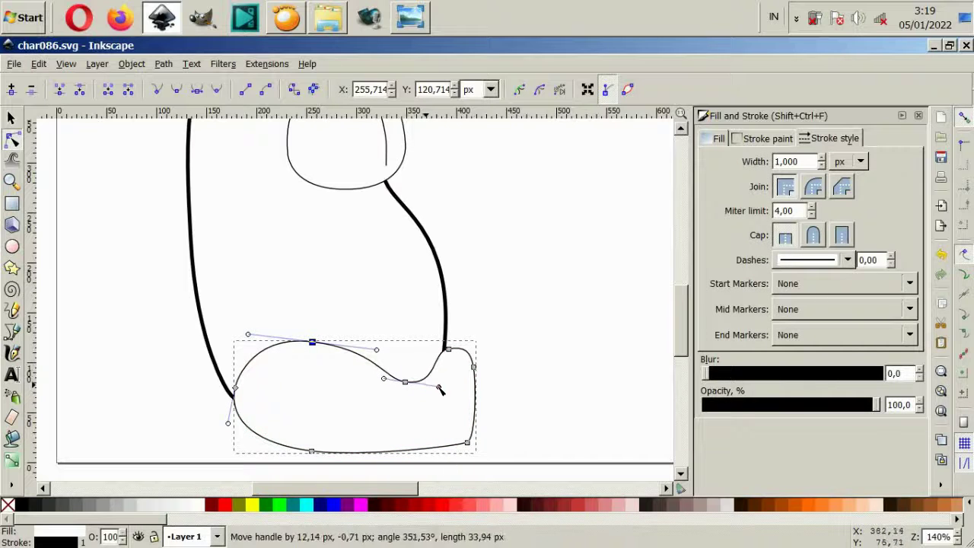
click(860, 162)
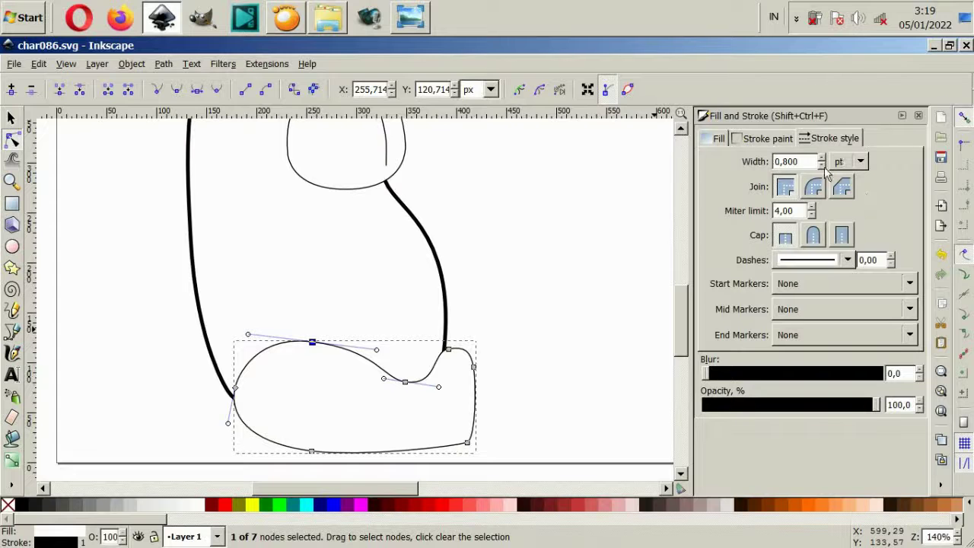
text(2,000)
key(Return)
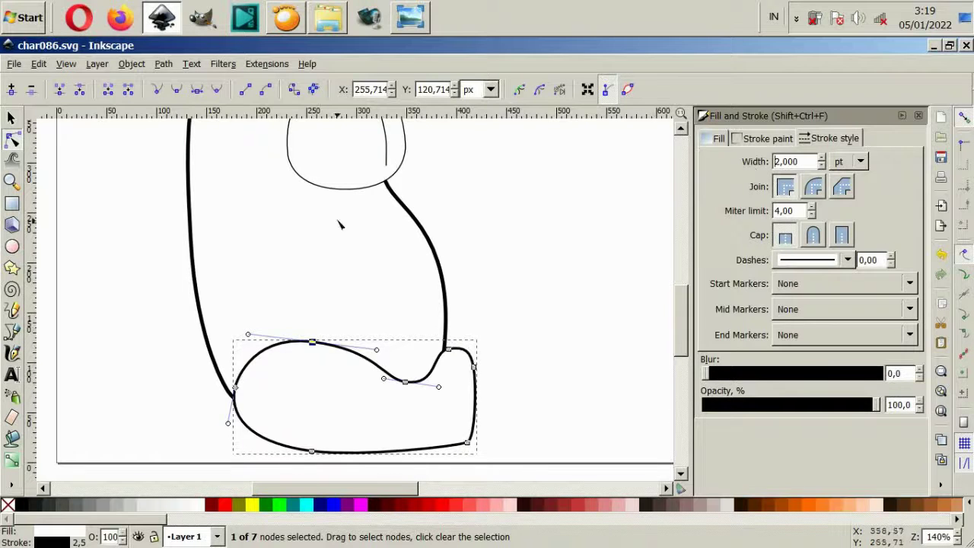
click(11, 118)
click(404, 326)
ctrl+scroll(359, 294, down, 2)
- Change the arm's stroke width to 0,8
ctrl+scroll(342, 322, up, 2)
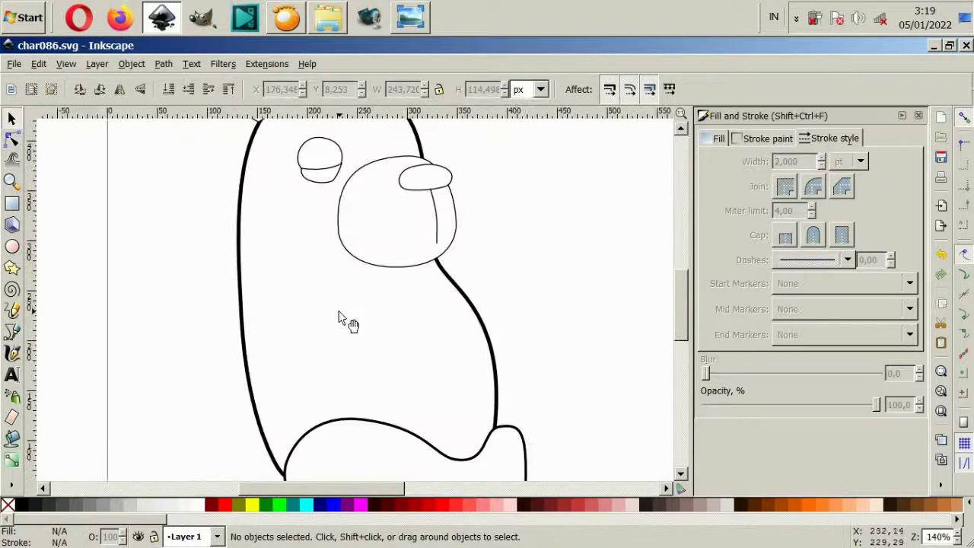
click(452, 438)
triple_click(809, 161)
text(0,8)
key(Return)
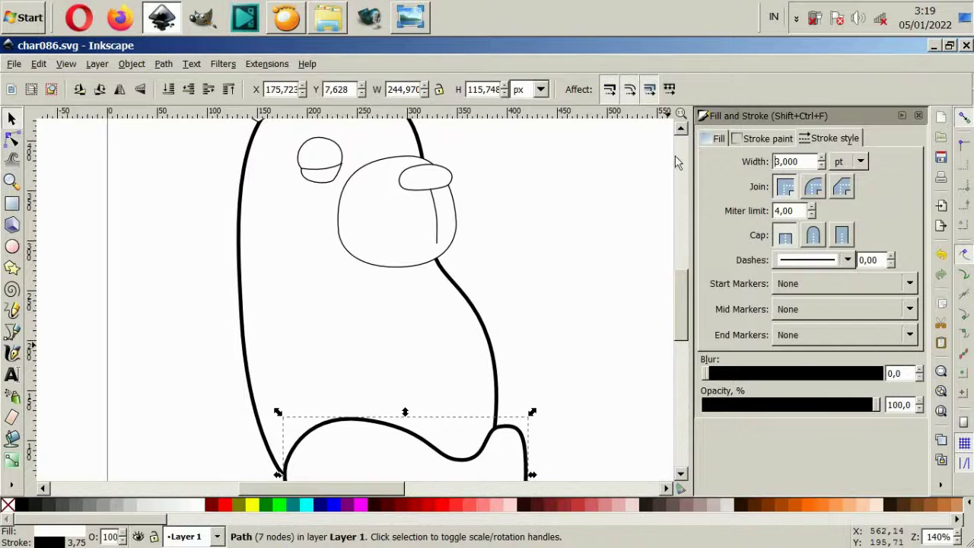
- Give the snout and eye outlines a 3 pt stroke width
click(445, 263)
shift+click(314, 176)
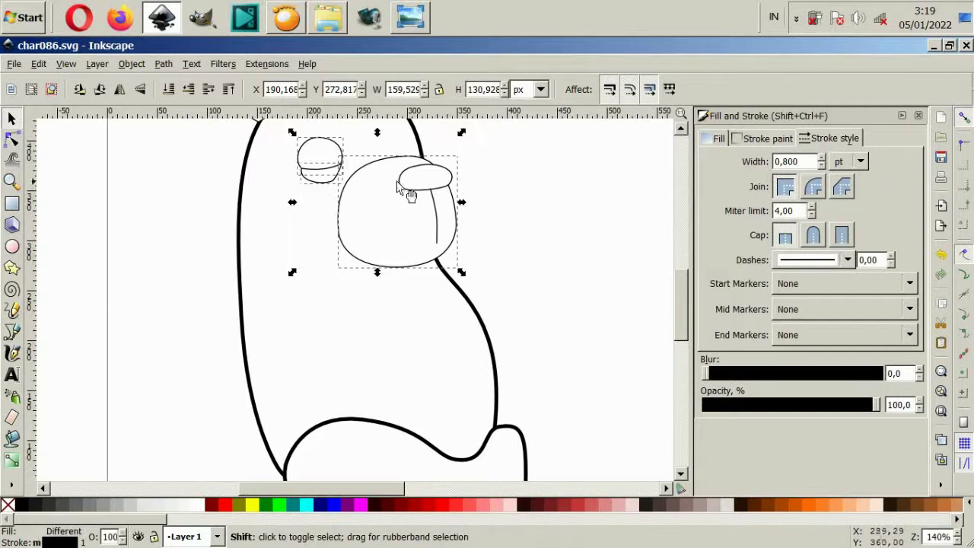
double_click(790, 162)
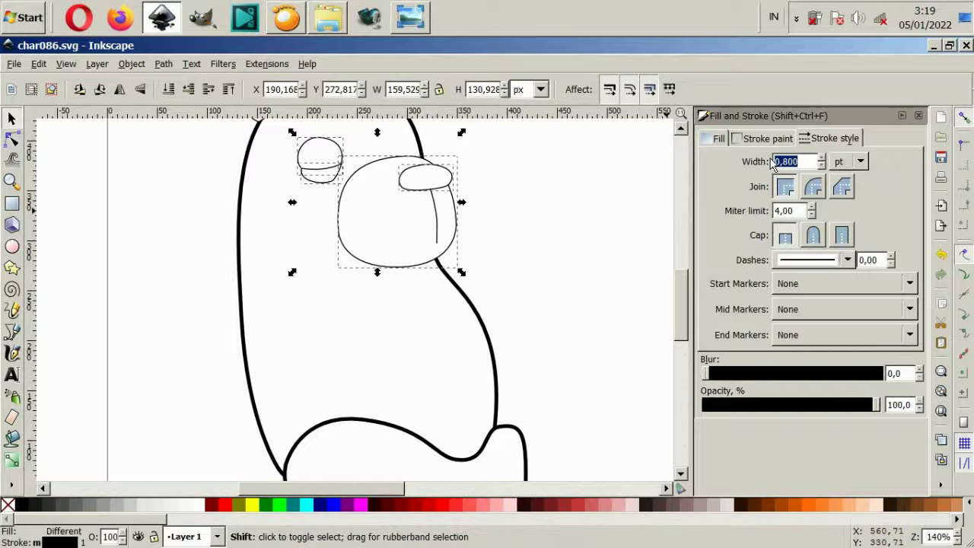
text(3)
key(Return)
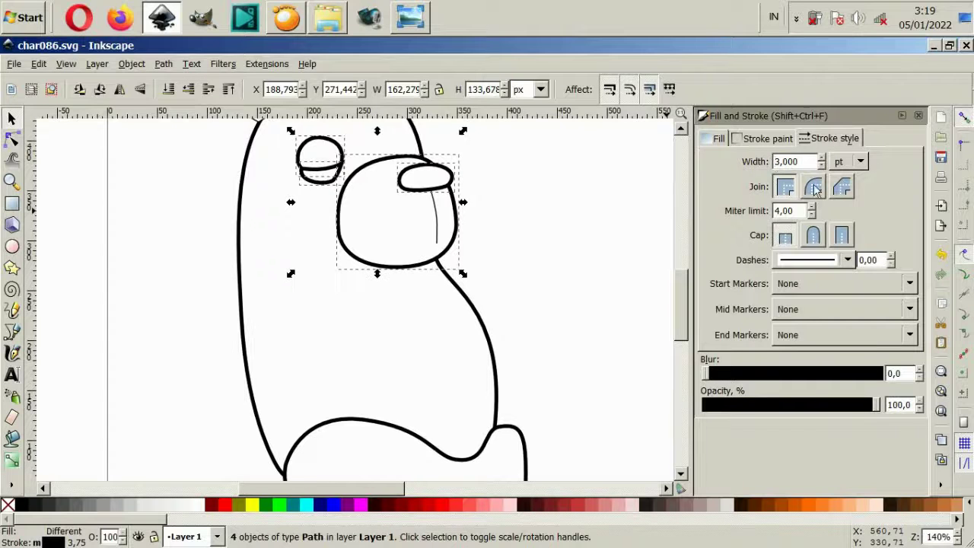
click(423, 245)
scroll(532, 270, down, 1)
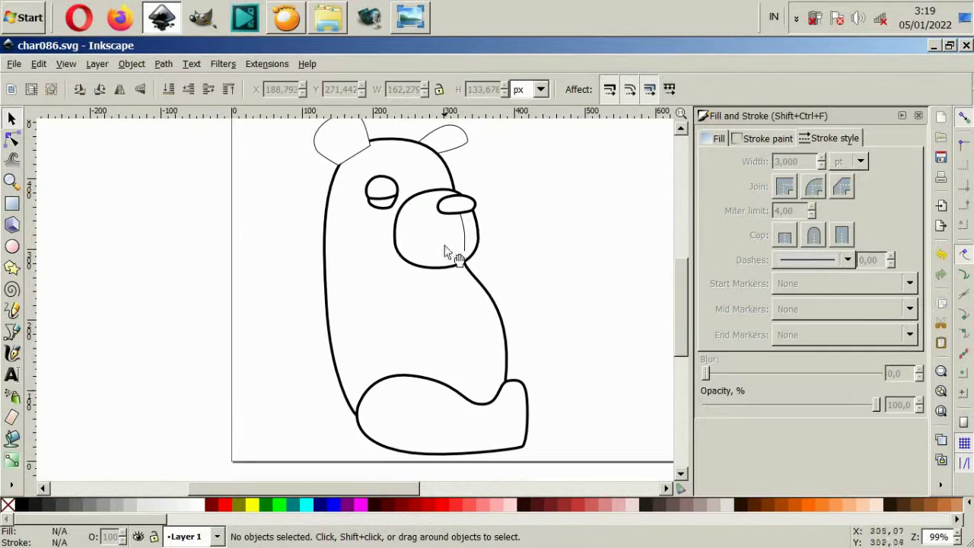
scroll(446, 276, up, 2)
- Set both ears' stroke width to 3
click(364, 209)
shift+click(469, 196)
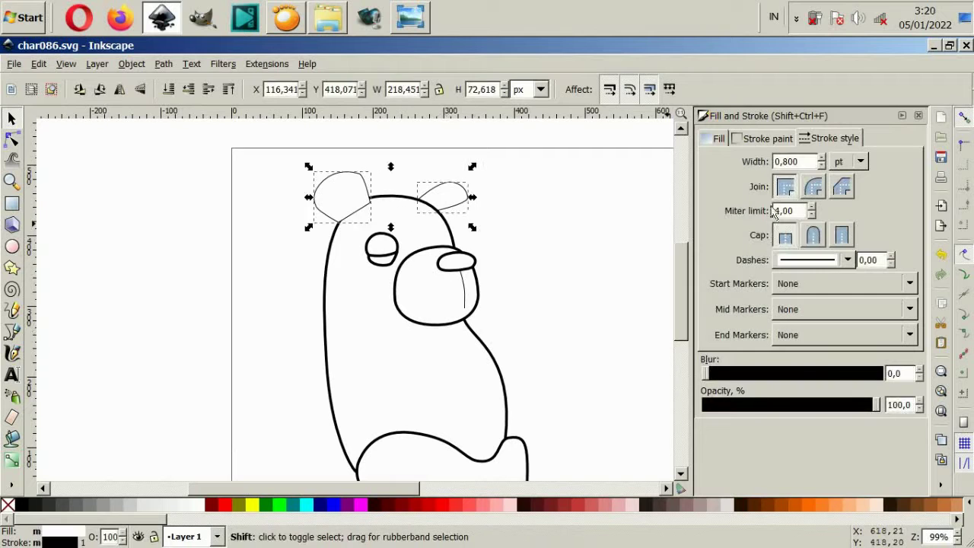
double_click(784, 161)
text(3)
key(Return)
click(487, 341)
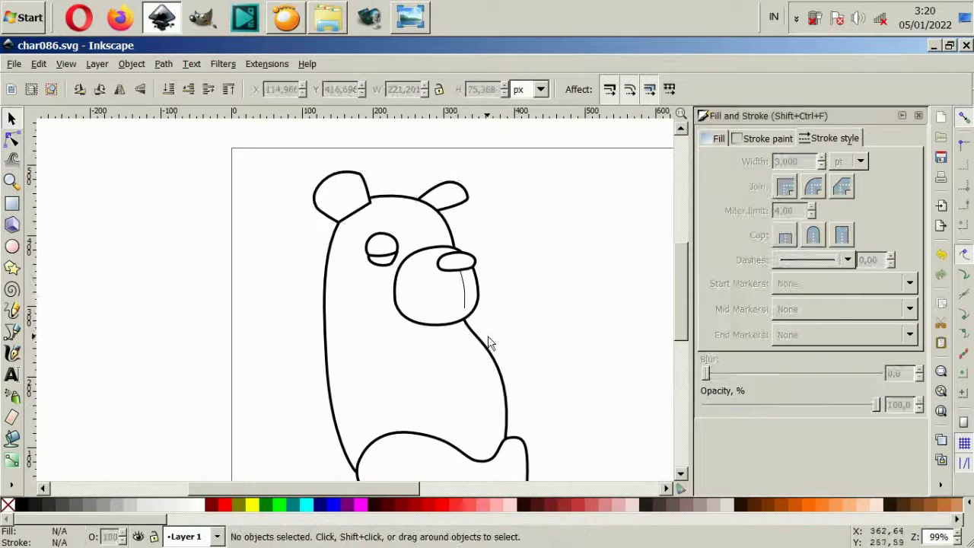
scroll(487, 341, down, 2)
scroll(462, 417, down, 1)
click(462, 417)
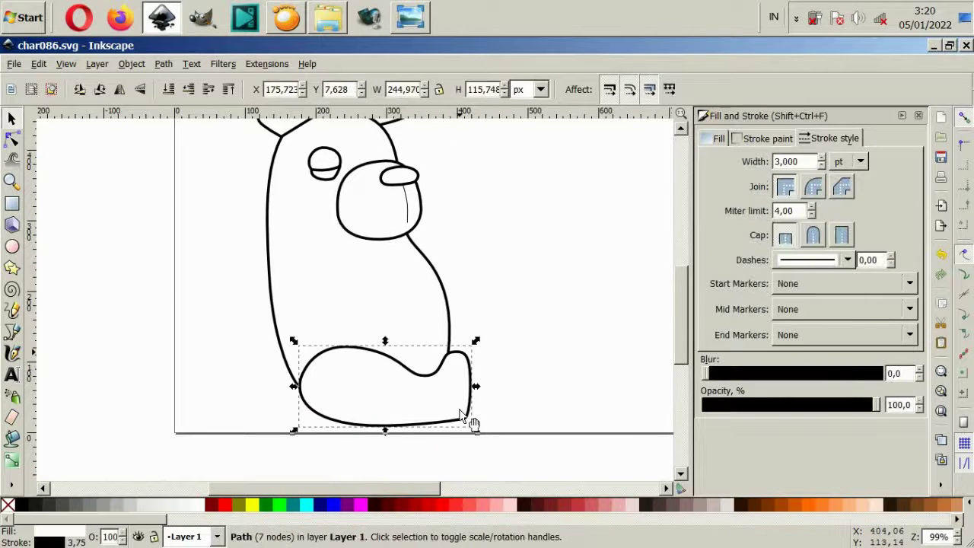
- Duplicate the leg and place the copy up-right of the first leg
key(ctrl+d)
drag(429, 424, 546, 325)
key(ctrl+z)
mouse_move(432, 396)
mouse_down()
mouse_move(507, 404)
mouse_move(493, 396)
mouse_up()
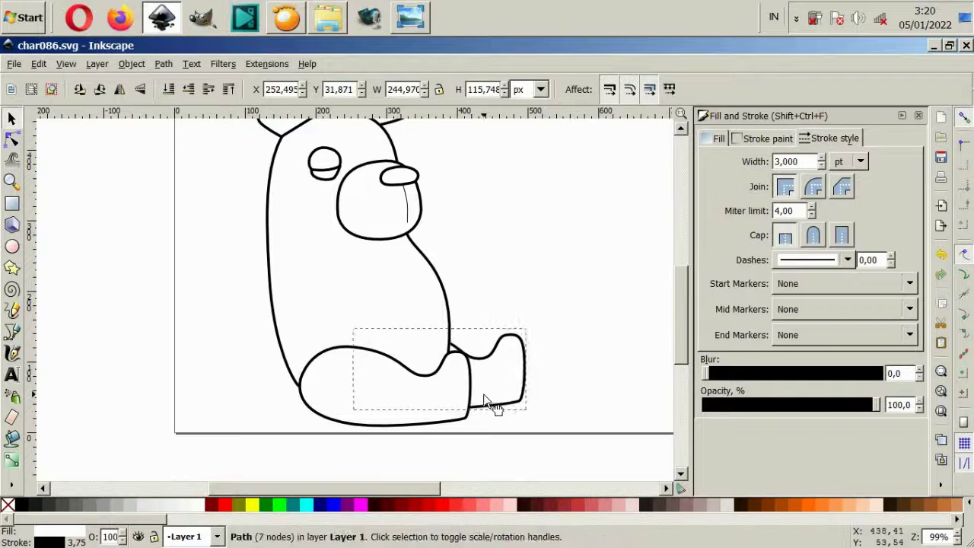
key(ctrl+z)
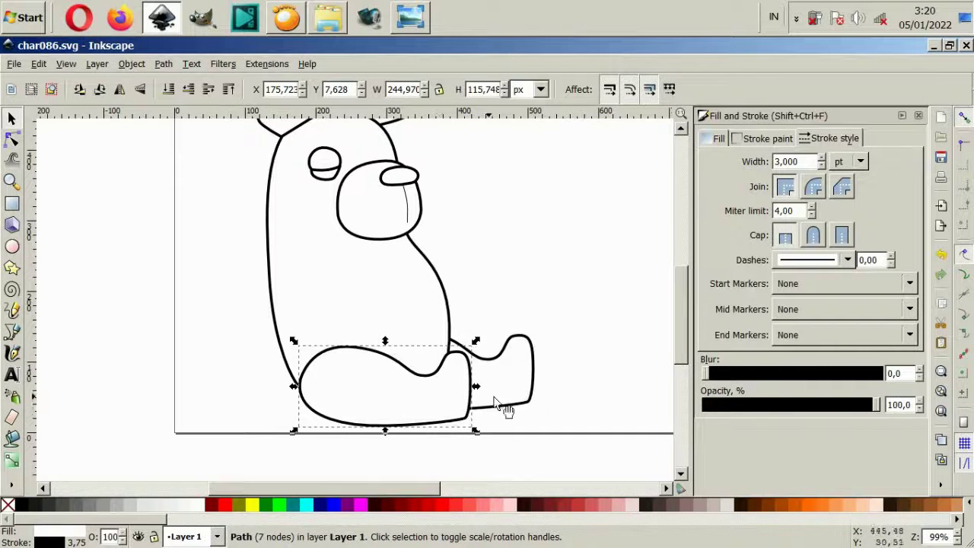
drag(503, 407, 499, 391)
click(569, 390)
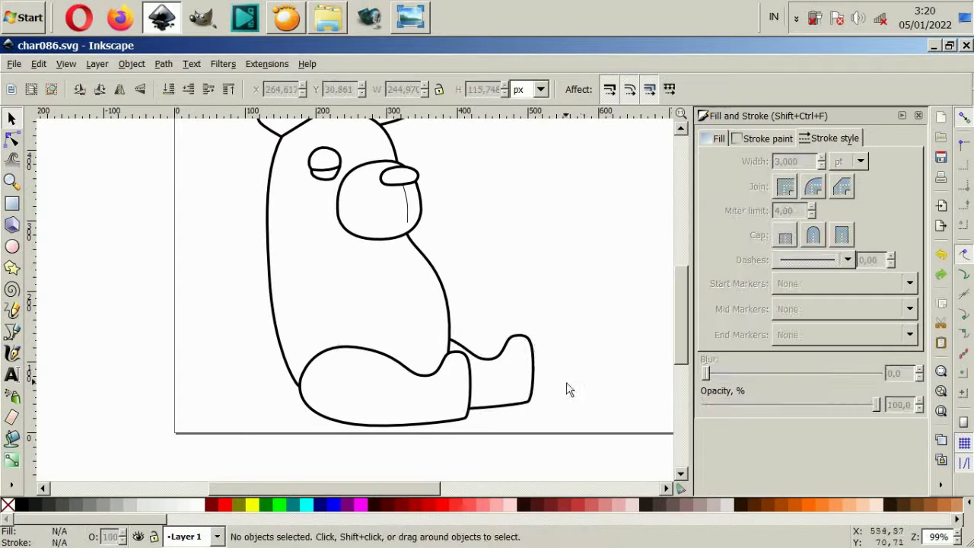
ctrl+scroll(569, 389, down, 2)
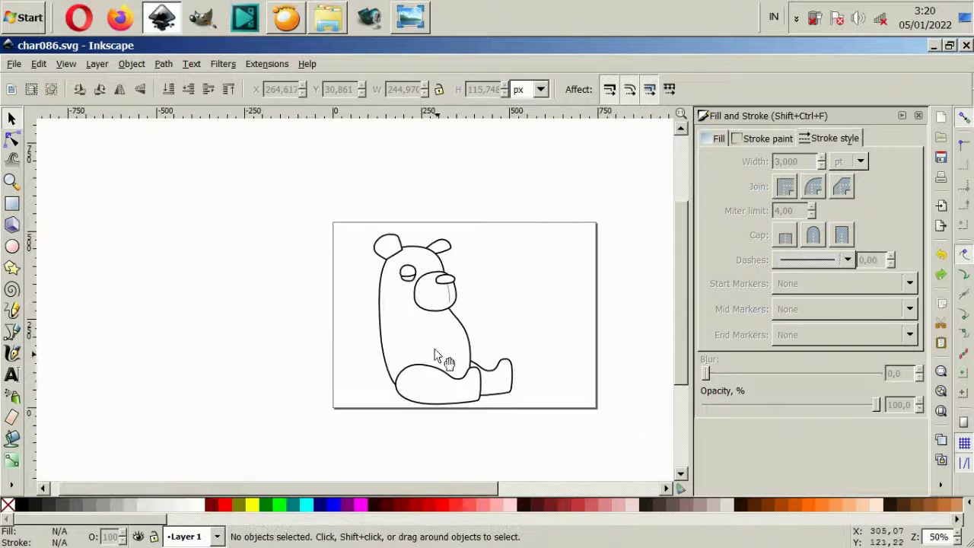
- Rotate the whole bear about 4.5° for a gentle tilt
mouse_move(344, 225)
mouse_down()
mouse_move(528, 391)
mouse_move(508, 423)
mouse_up()
click(512, 406)
click(531, 436)
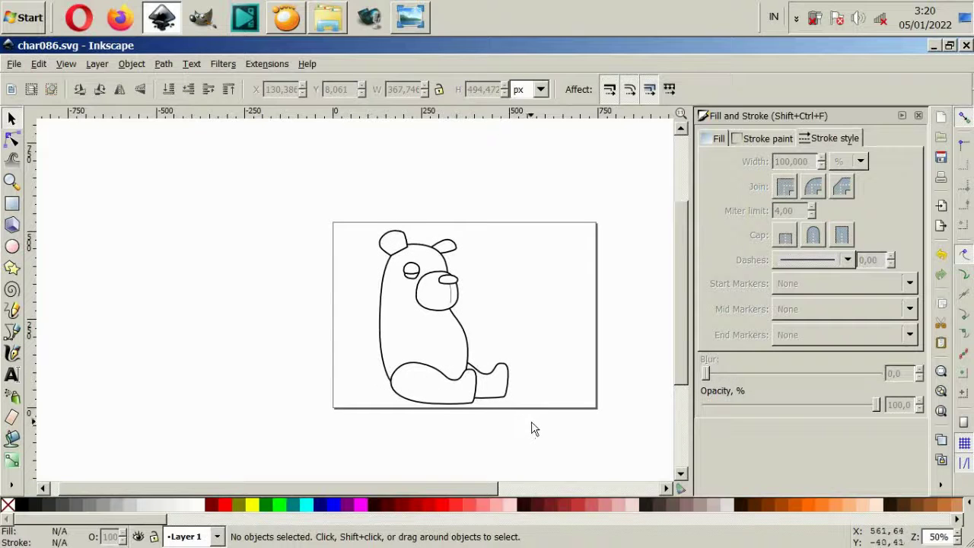
ctrl+scroll(443, 349, up, 2)
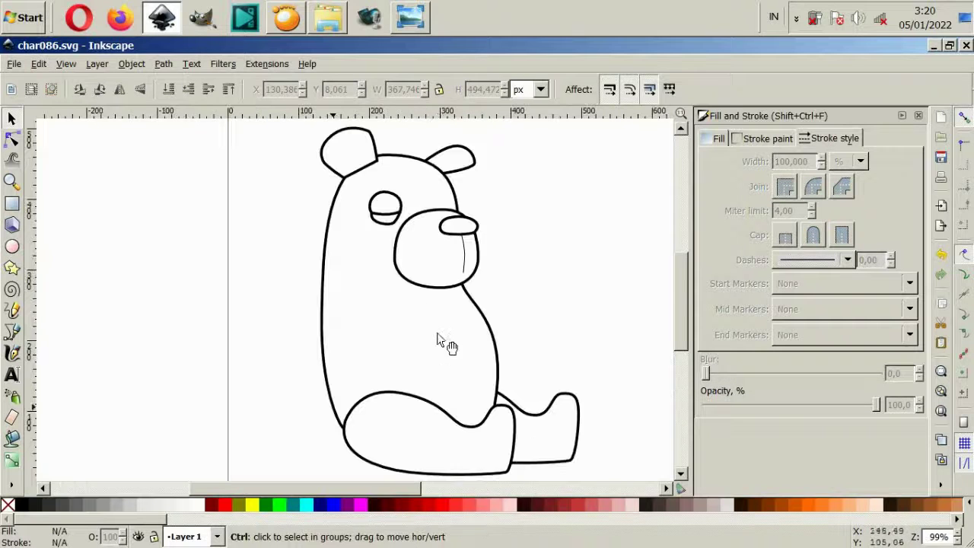
- Start a curved outline below the muzzle with the Bezier tool, then cancel it
click(12, 331)
ctrl+scroll(457, 307, up, 2)
ctrl+scroll(428, 315, up, 1)
ctrl+scroll(373, 323, up, 1)
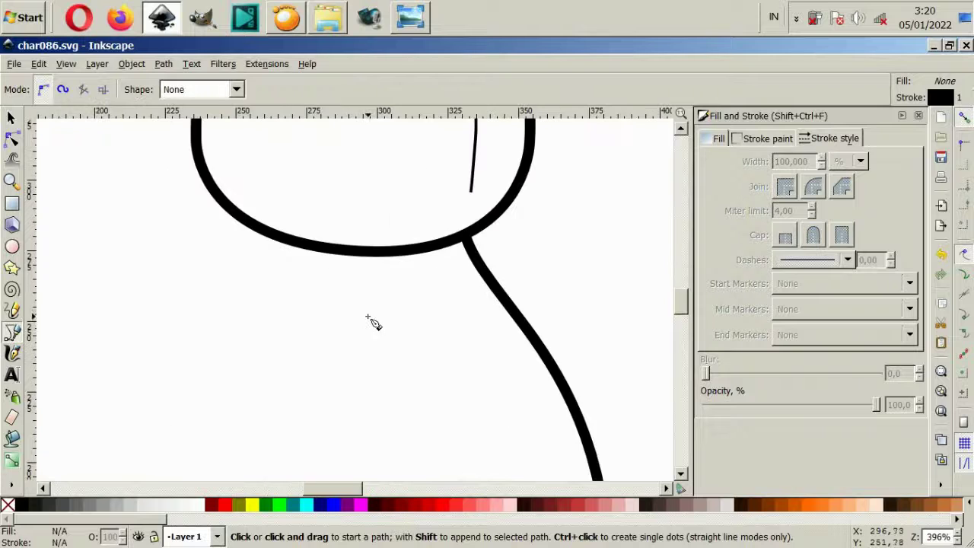
click(382, 305)
mouse_move(490, 287)
mouse_down()
mouse_move(554, 289)
mouse_move(578, 315)
mouse_up()
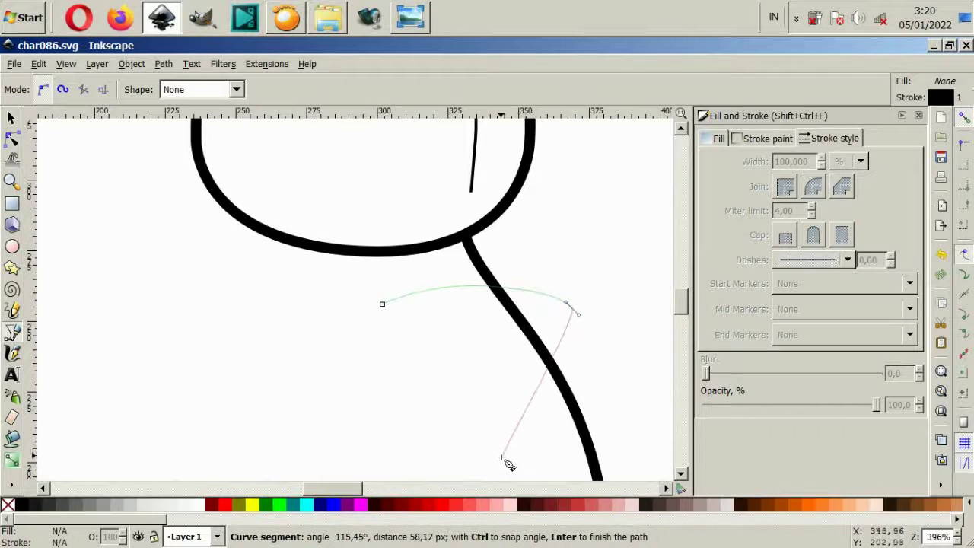
scroll(502, 456, down, 1)
drag(502, 457, 374, 474)
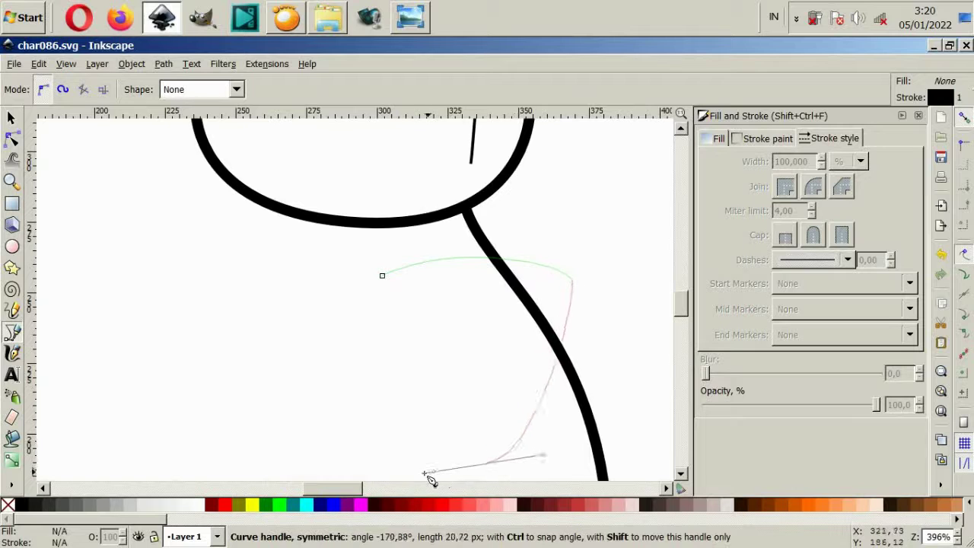
key(Escape)
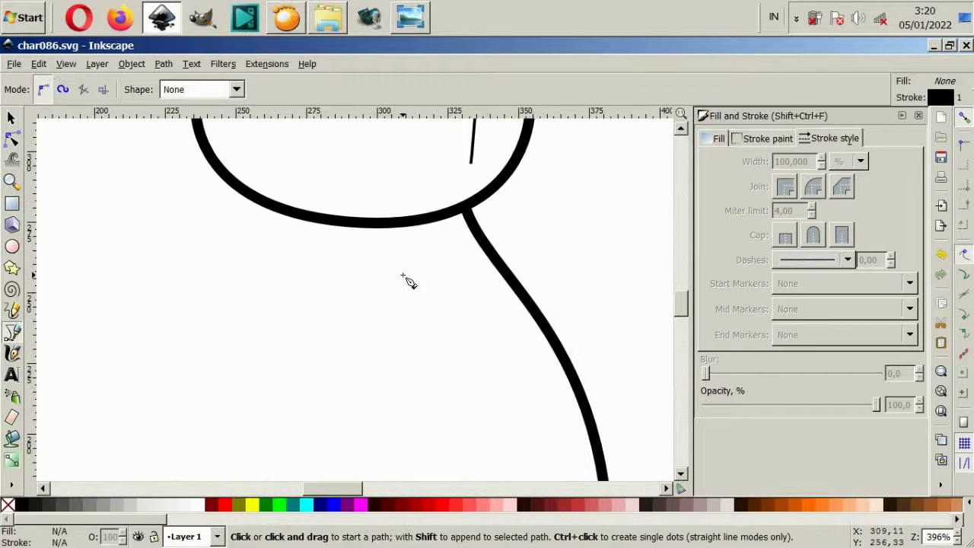
- Draw a closed four-corner tapered cup below the muzzle and give it a pale fill
click(402, 275)
click(568, 272)
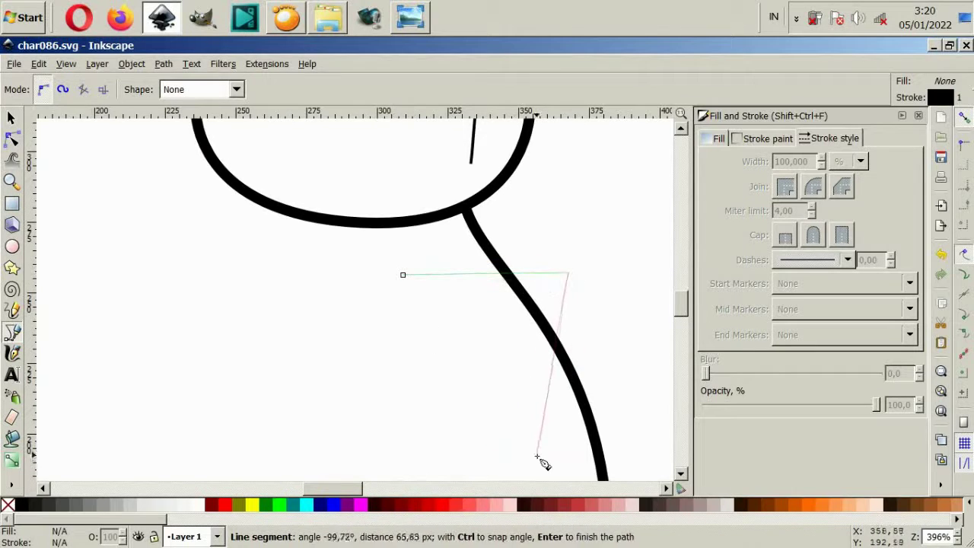
click(542, 467)
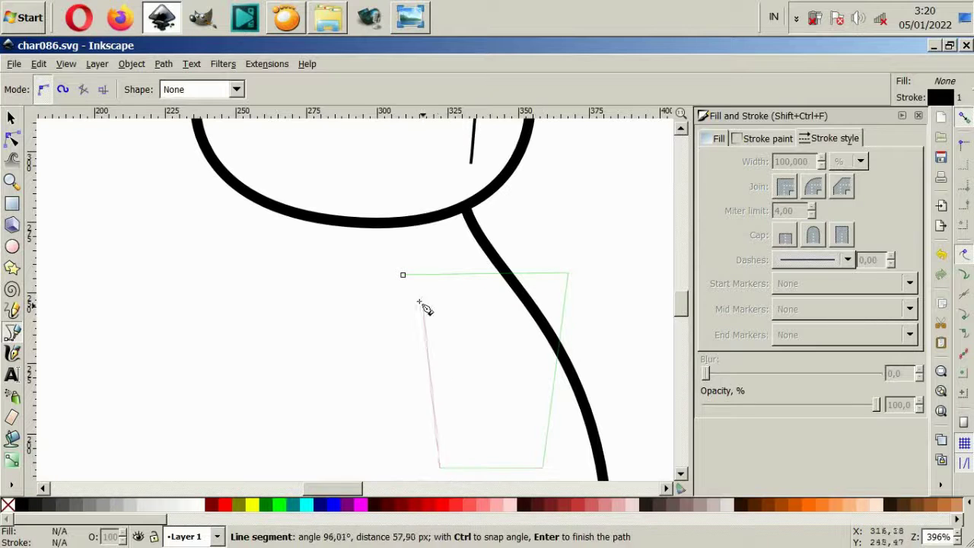
click(403, 276)
scroll(379, 447, down, 2)
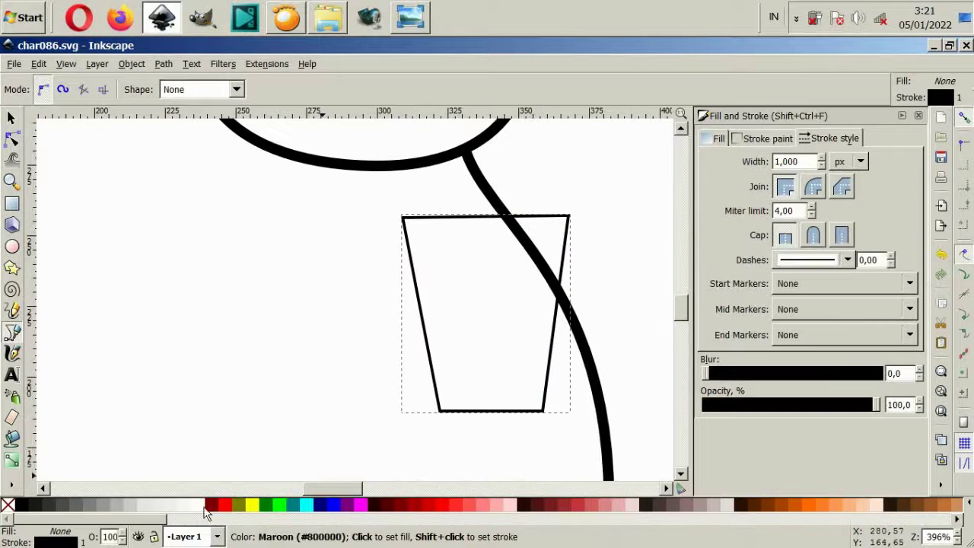
click(187, 504)
scroll(381, 374, down, 2)
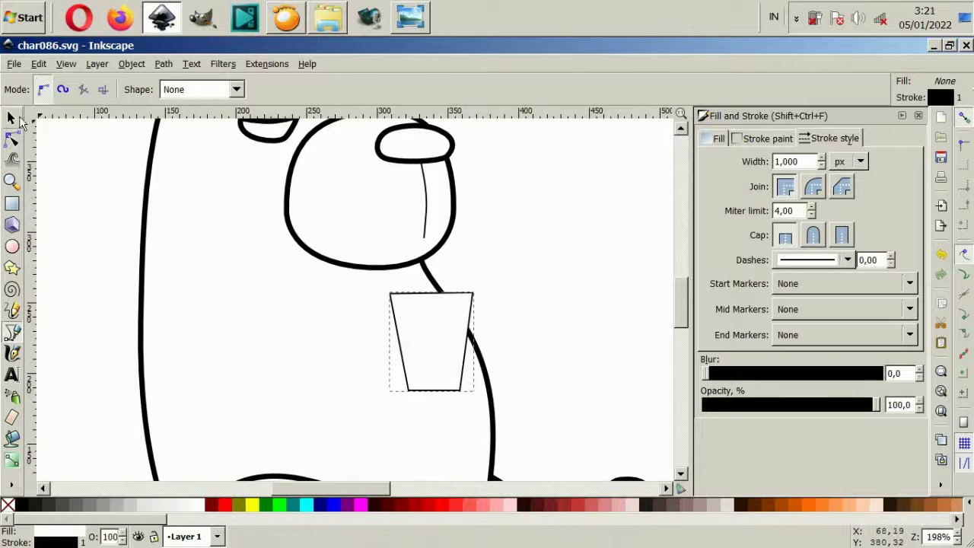
- Enlarge the cup, move it under the muzzle, and curve its top edge upward
click(11, 118)
drag(385, 398, 357, 433)
drag(464, 439, 466, 413)
key(n)
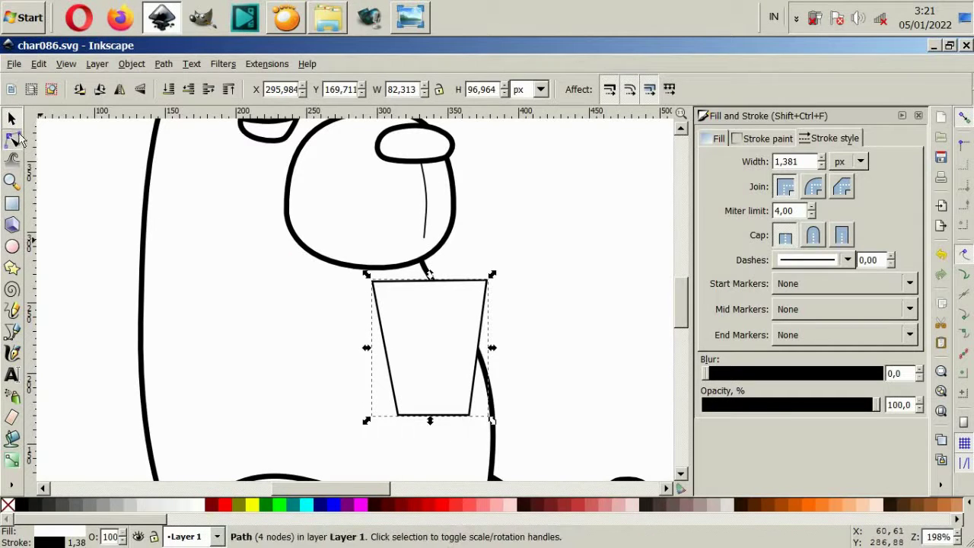
drag(450, 295, 439, 289)
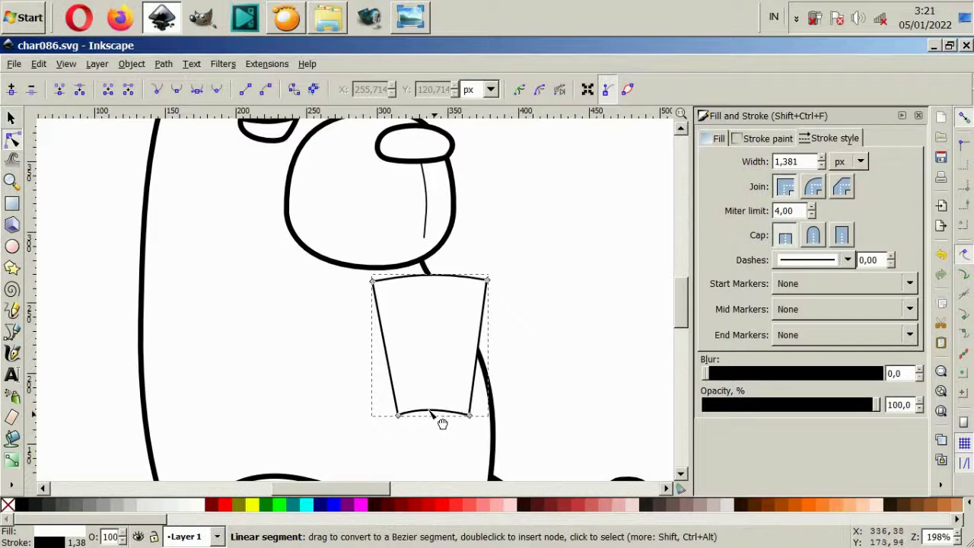
- Draw a closed oval base across the cup's narrow bottom
key(b)
ctrl+scroll(455, 426, up, 6)
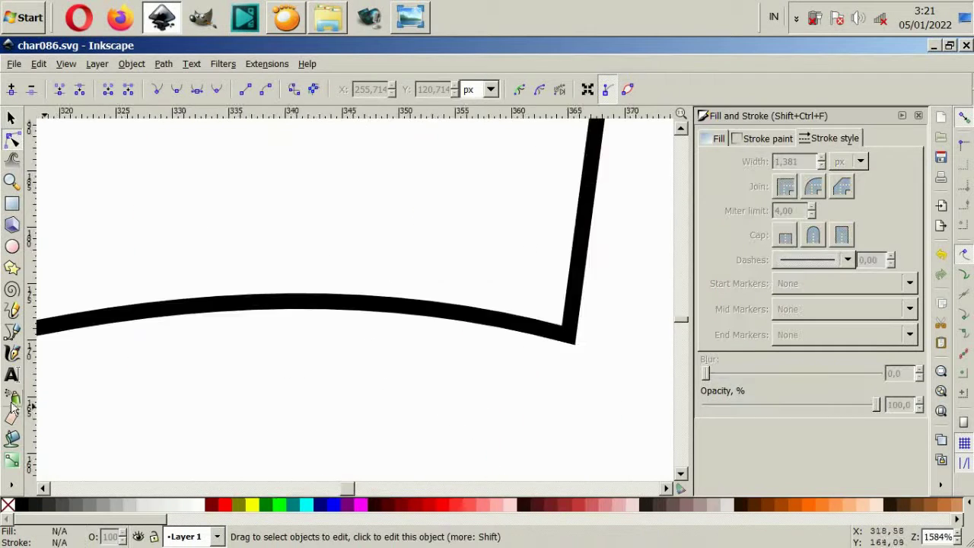
scroll(141, 355, left, 3)
click(134, 341)
ctrl+scroll(250, 342, down, 1)
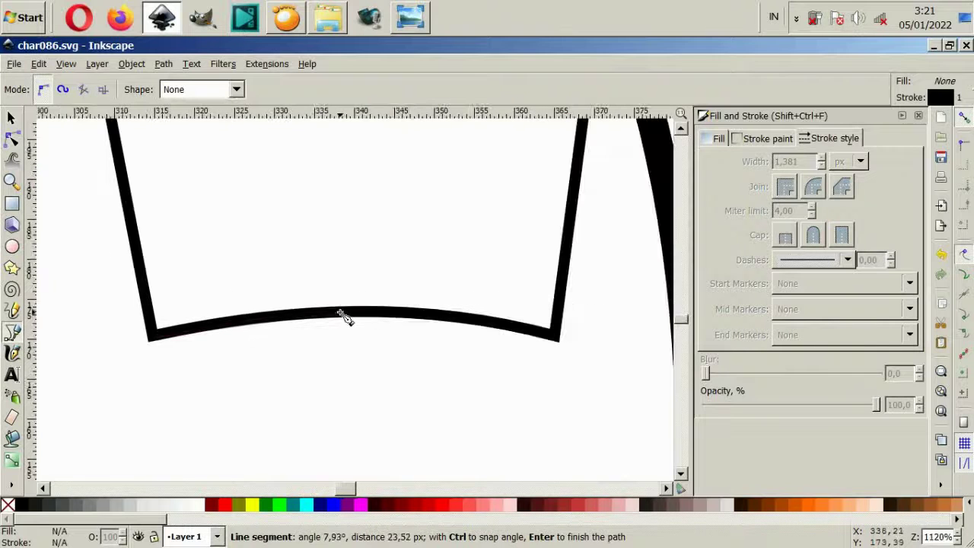
drag(341, 316, 436, 318)
click(554, 336)
drag(360, 410, 172, 417)
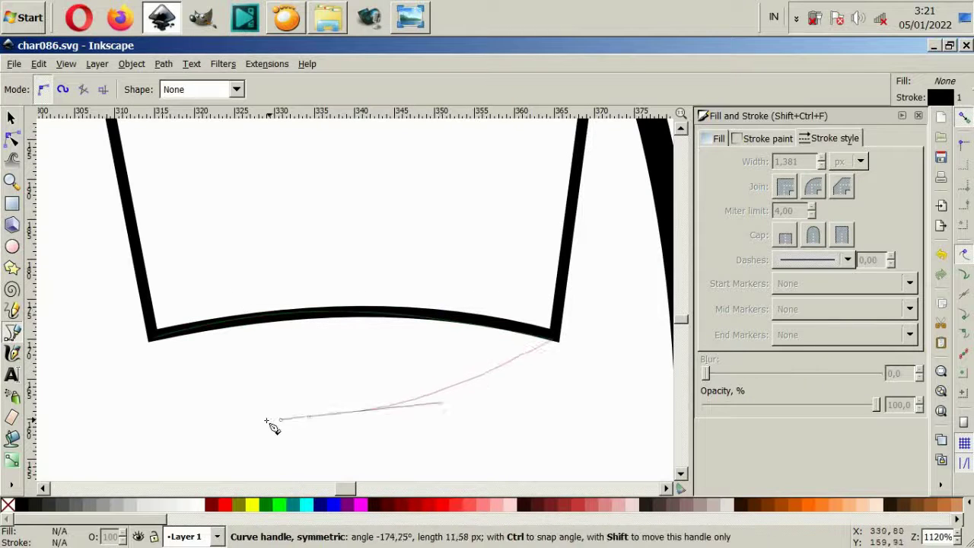
drag(151, 337, 157, 347)
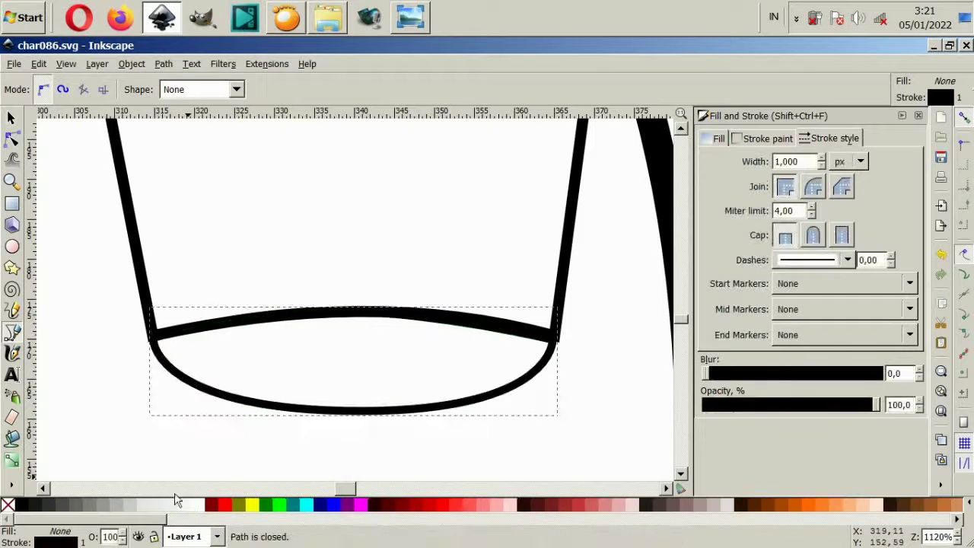
- Flatten and raise the oval base's top curve by editing its nodes
click(11, 139)
click(341, 311)
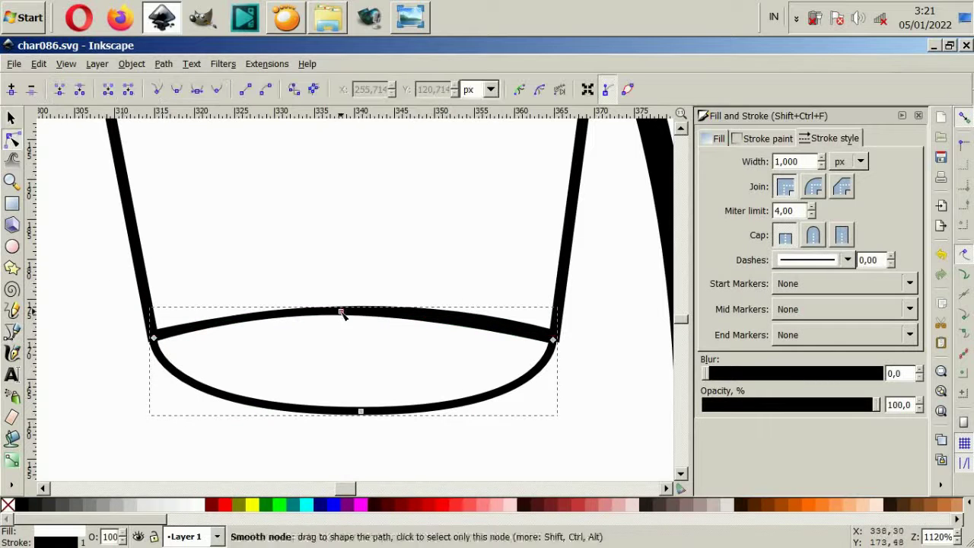
drag(441, 315, 482, 311)
scroll(415, 331, down, 4)
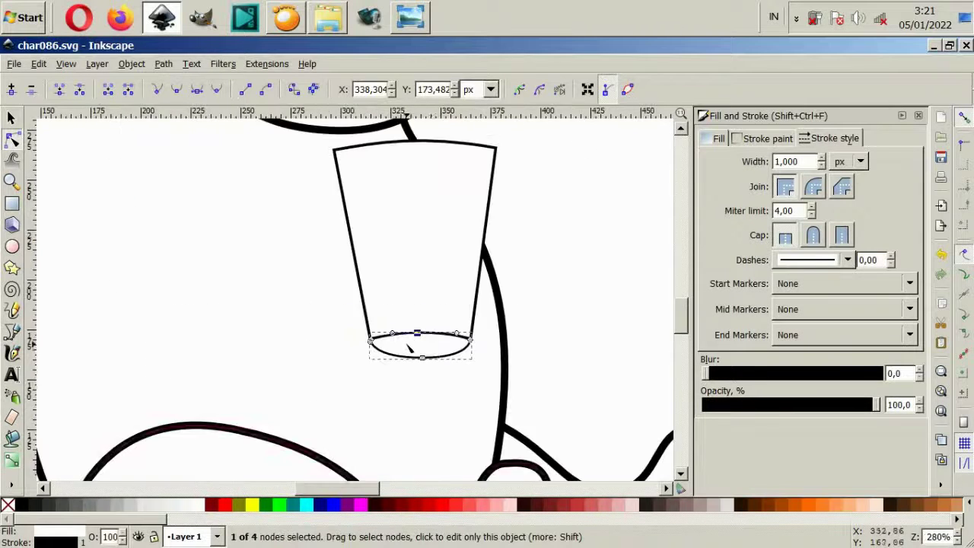
scroll(423, 327, up, 2)
mouse_move(402, 315)
mouse_down()
mouse_move(402, 305)
mouse_move(342, 307)
mouse_up()
drag(481, 305, 493, 308)
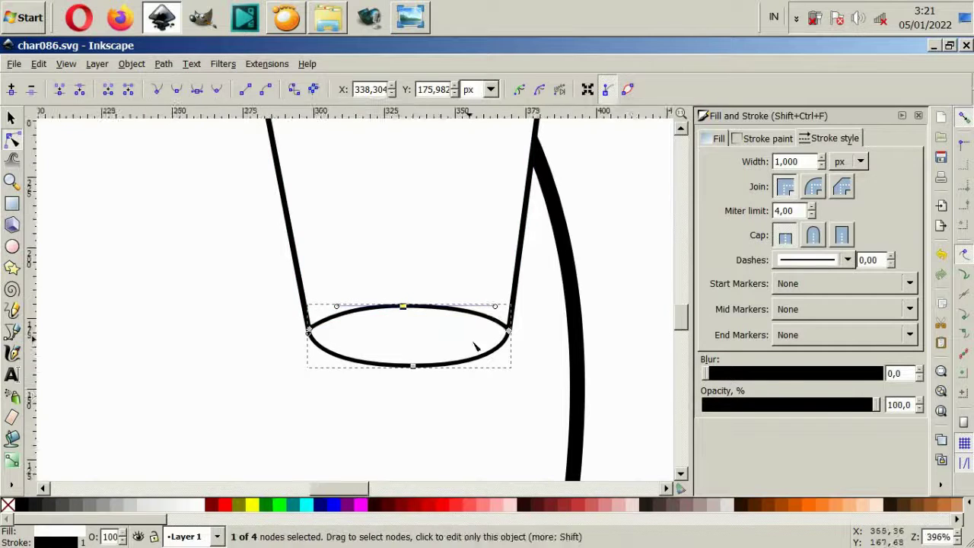
scroll(475, 344, down, 3)
- Begin a new freeform curve beside the cup
click(582, 380)
scroll(578, 373, down, 1)
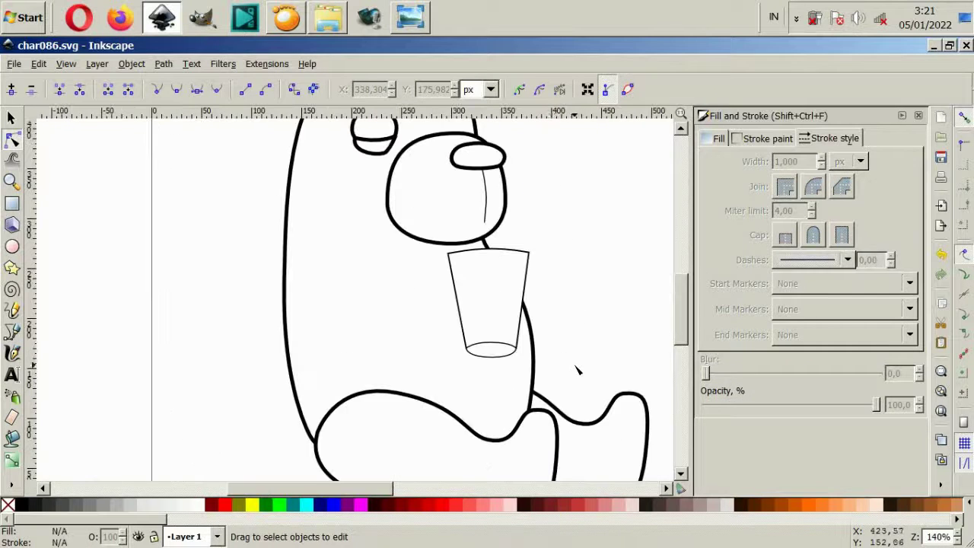
click(506, 254)
scroll(506, 253, up, 2)
click(559, 161)
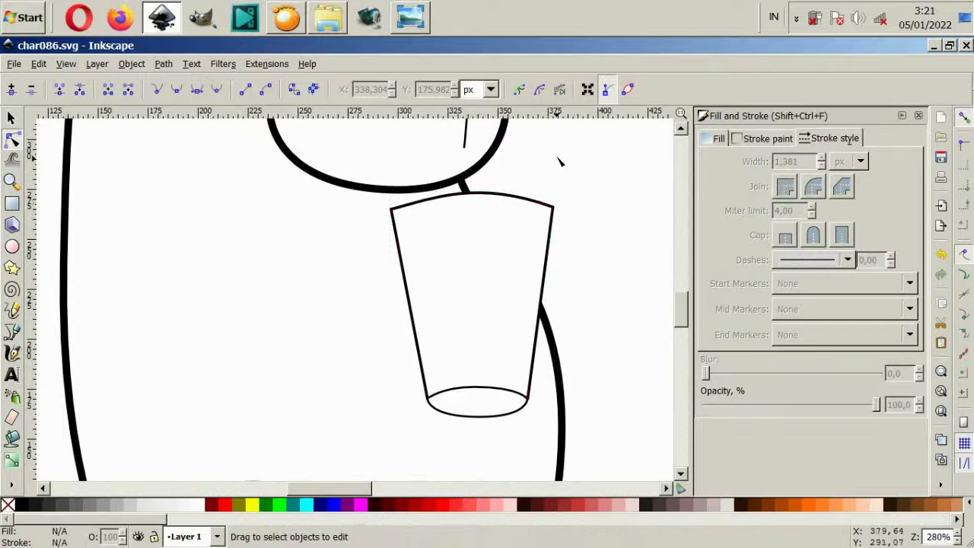
key(b)
drag(369, 279, 435, 246)
- Complete the hand oval over the cup and fill it white
drag(467, 325, 465, 357)
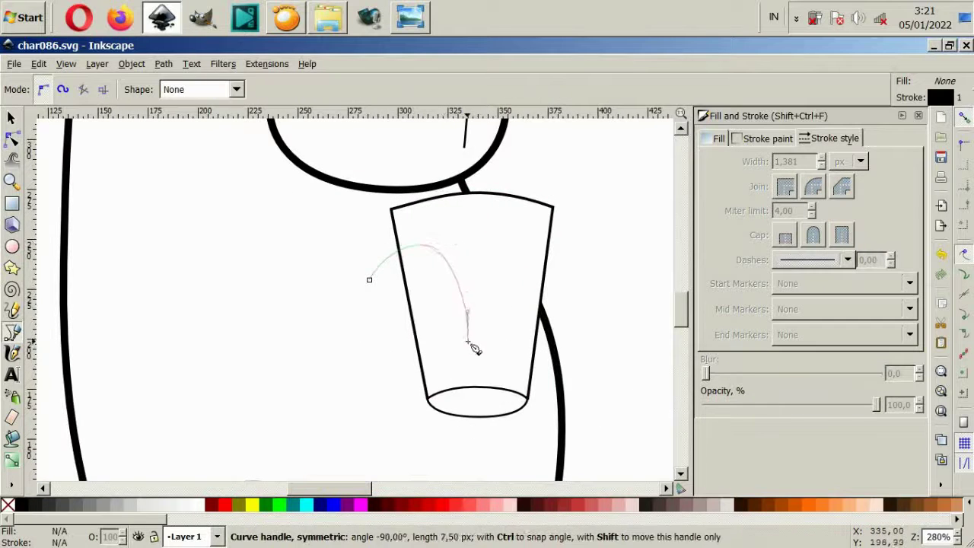
click(425, 379)
drag(368, 279, 396, 187)
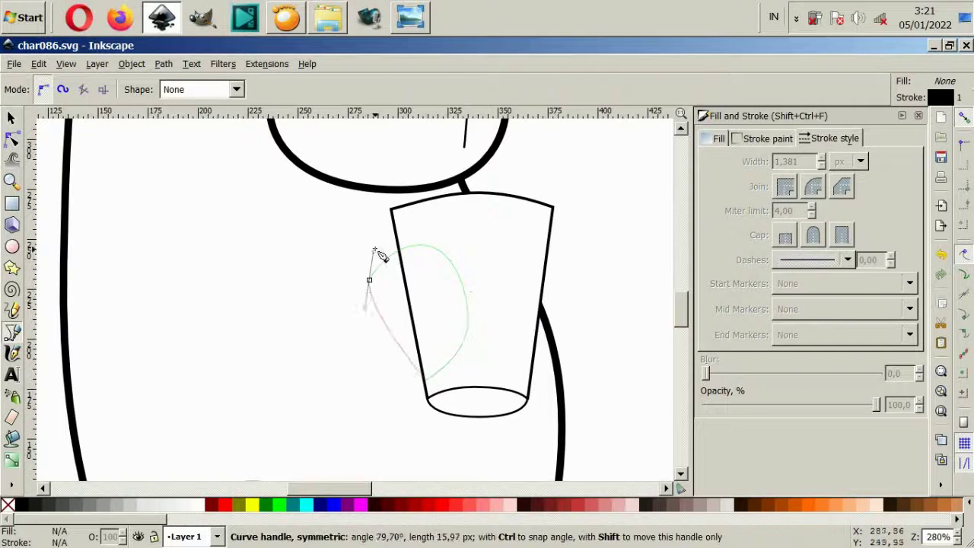
click(202, 506)
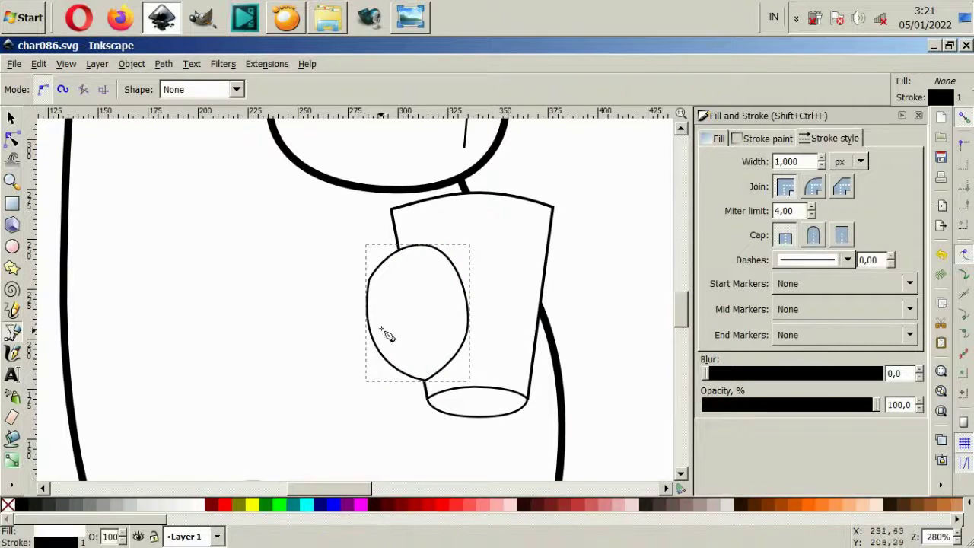
- Draw a closed arm shape from the hand to the bear's body and fill it white
click(384, 306)
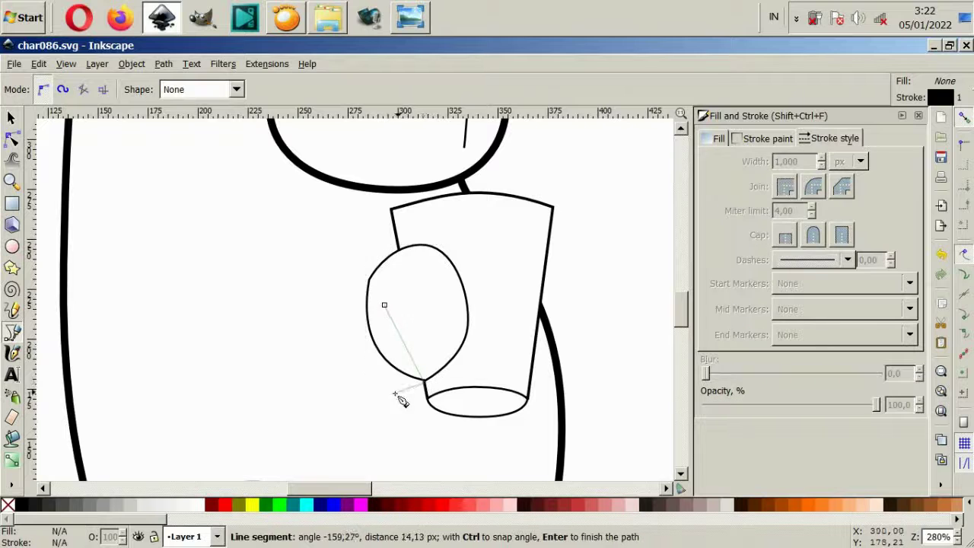
scroll(398, 397, down, 2)
drag(288, 428, 255, 414)
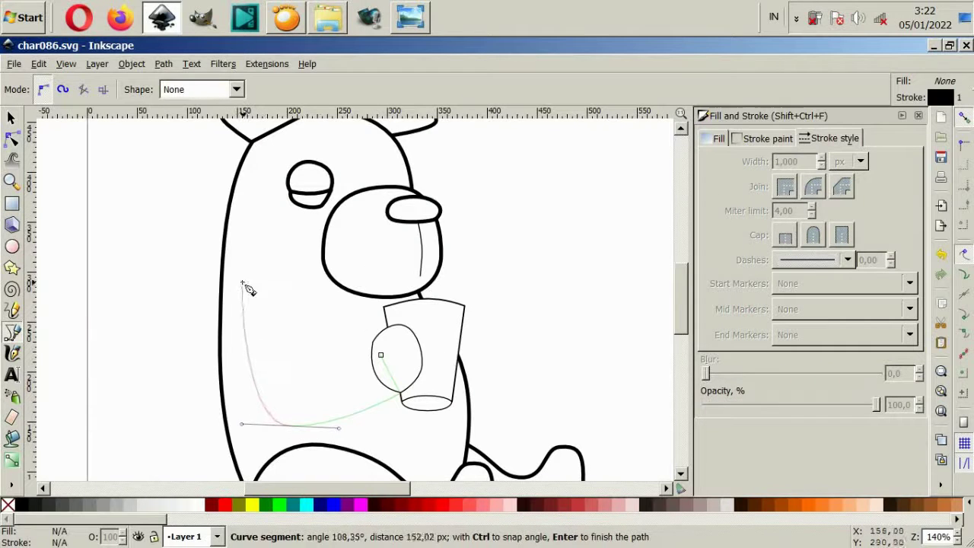
drag(284, 304, 333, 377)
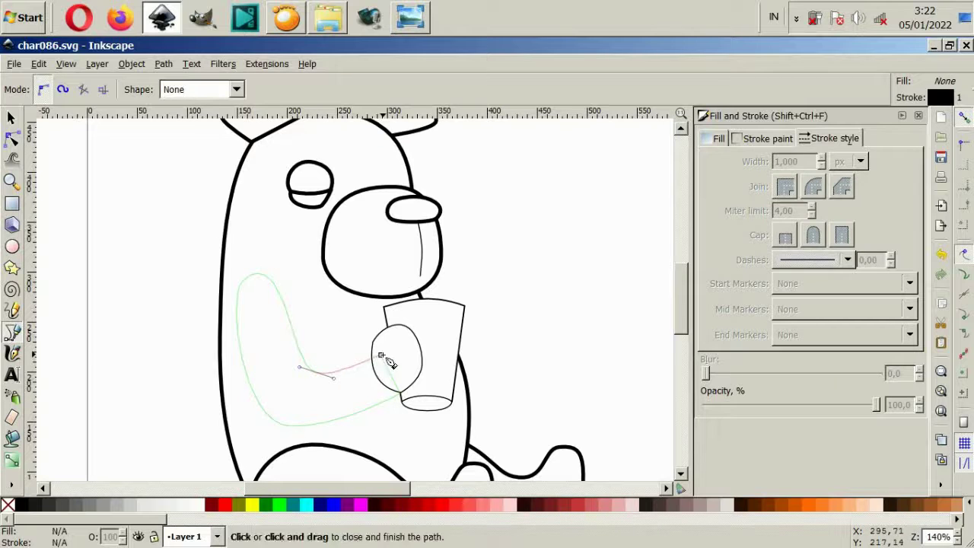
click(382, 357)
click(199, 509)
- Lower the arm in the stacking order, then undo to keep it above the body
click(11, 119)
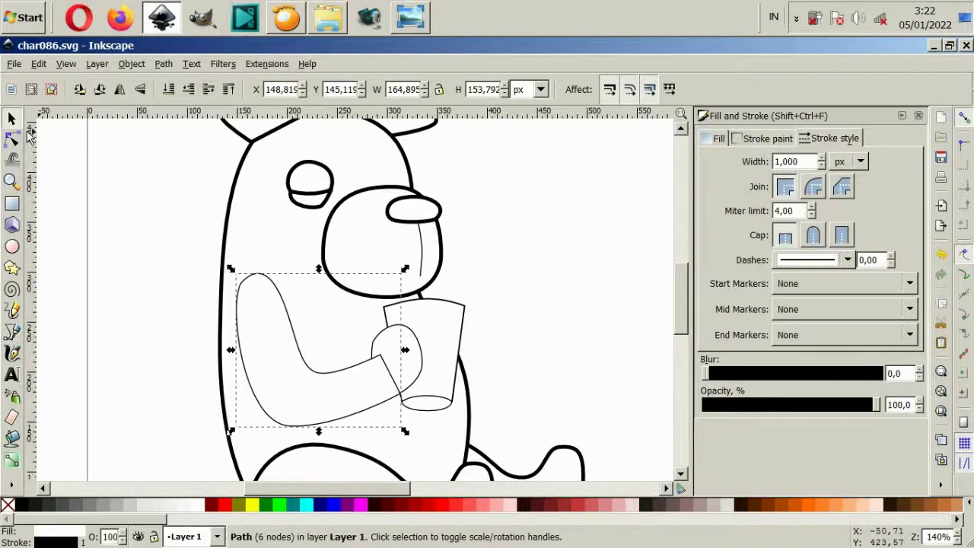
key(End)
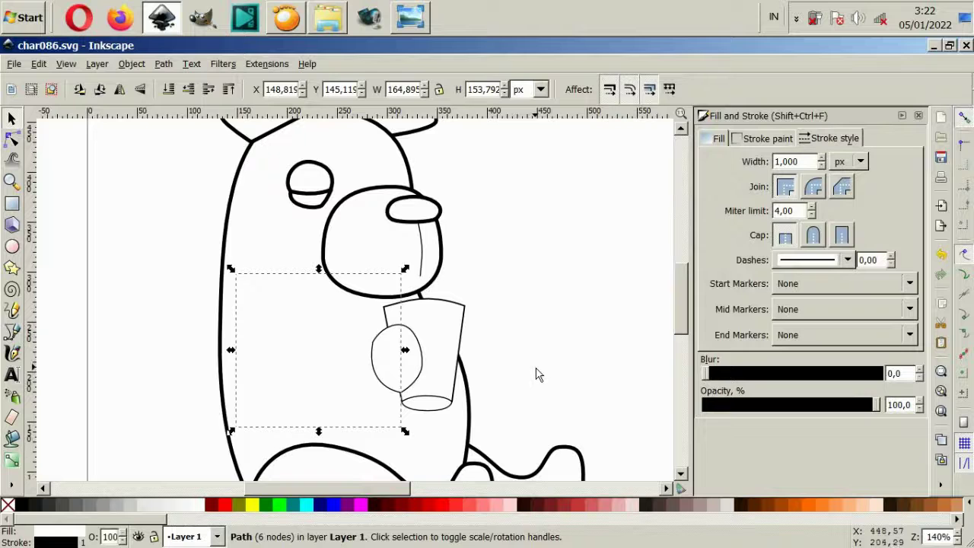
key(ctrl+z)
- Reposition the arm's bottom, middle, upper and end nodes so it bends toward the cup
click(286, 350)
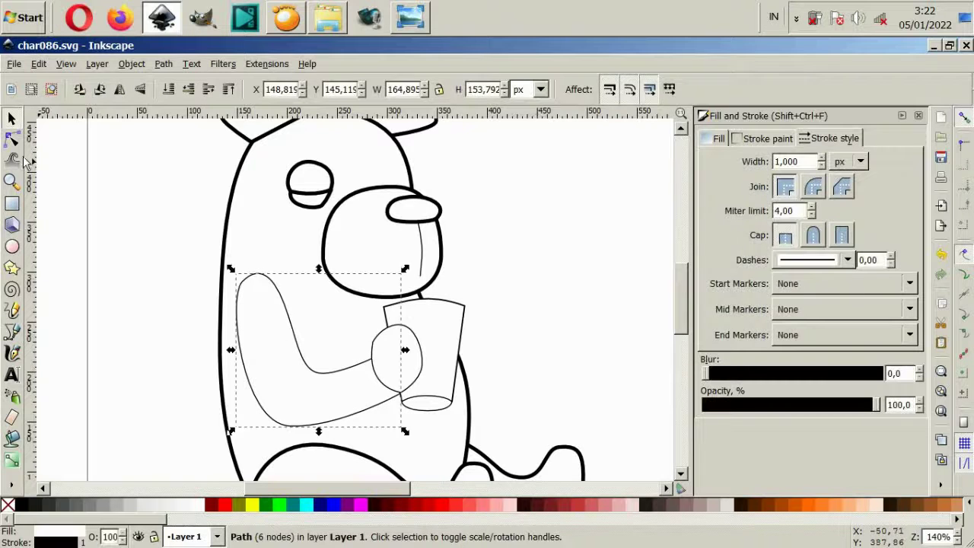
key(n)
drag(187, 271, 304, 332)
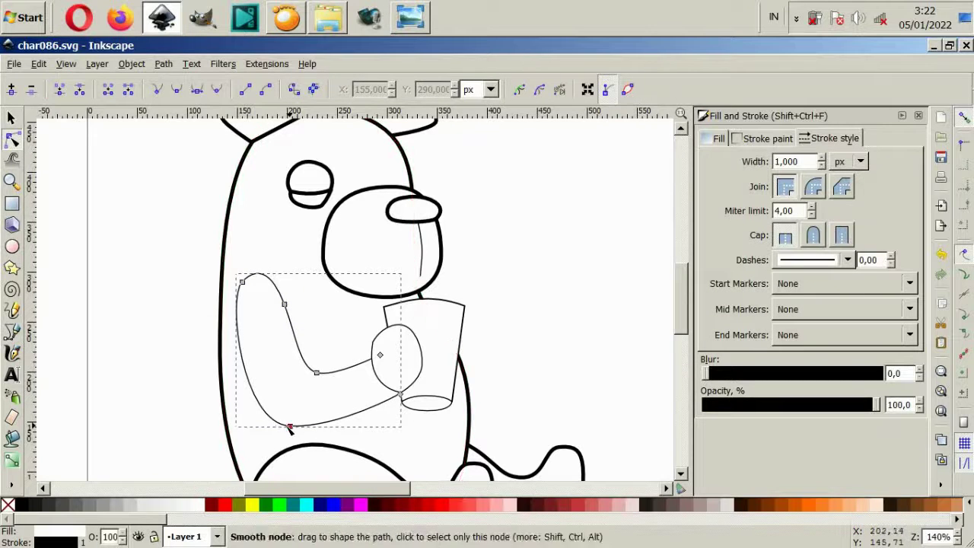
drag(290, 426, 283, 423)
drag(316, 372, 327, 363)
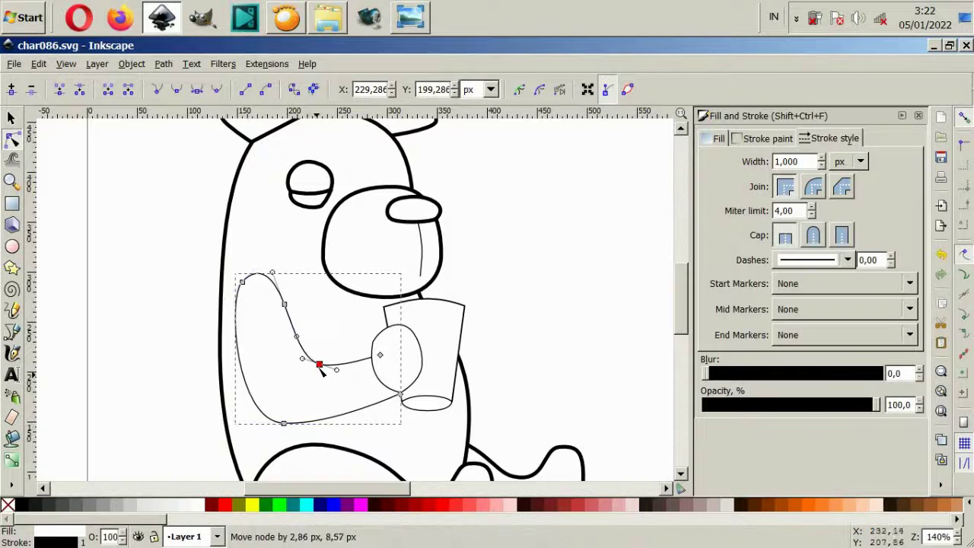
drag(284, 304, 292, 303)
drag(380, 355, 379, 347)
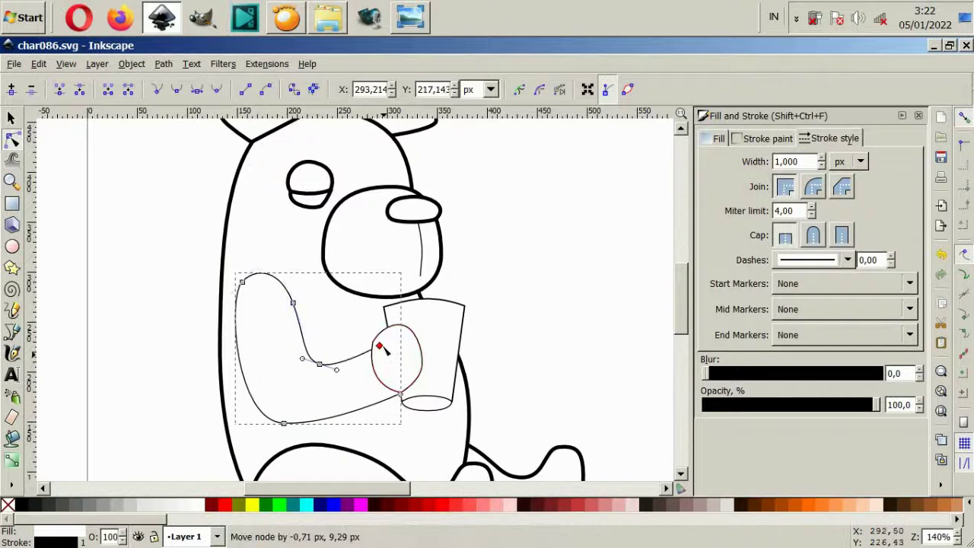
- Smooth the curve at the arm's bottom node and lift the elbow
click(283, 423)
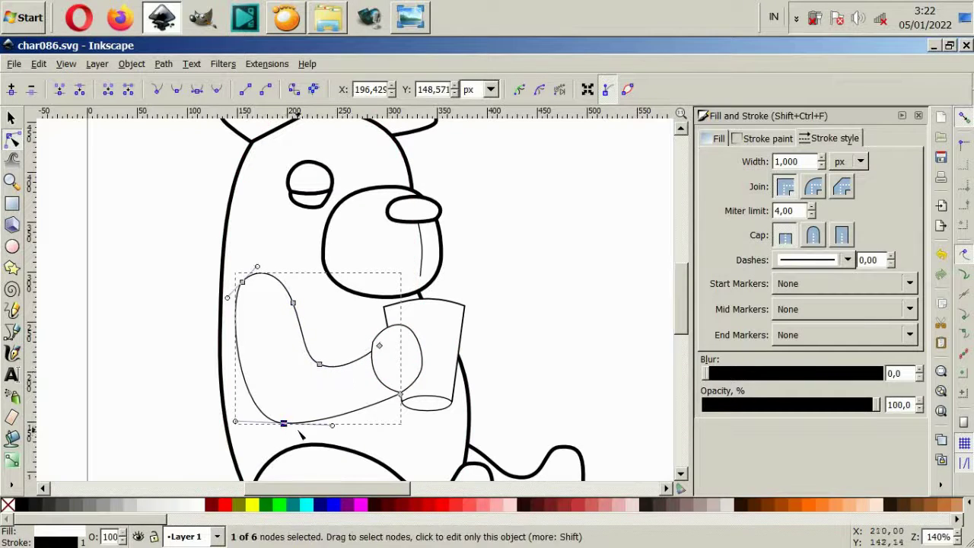
drag(331, 426, 339, 428)
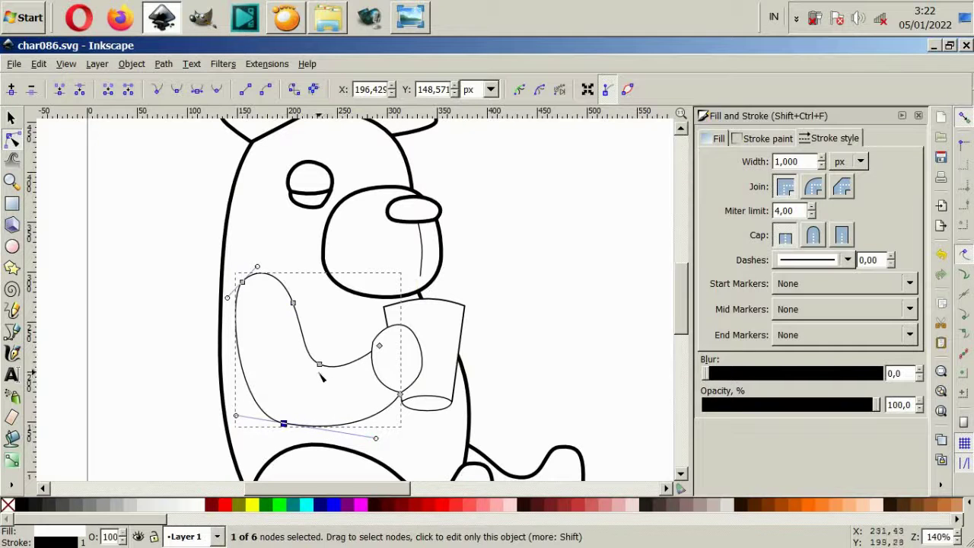
drag(318, 364, 300, 334)
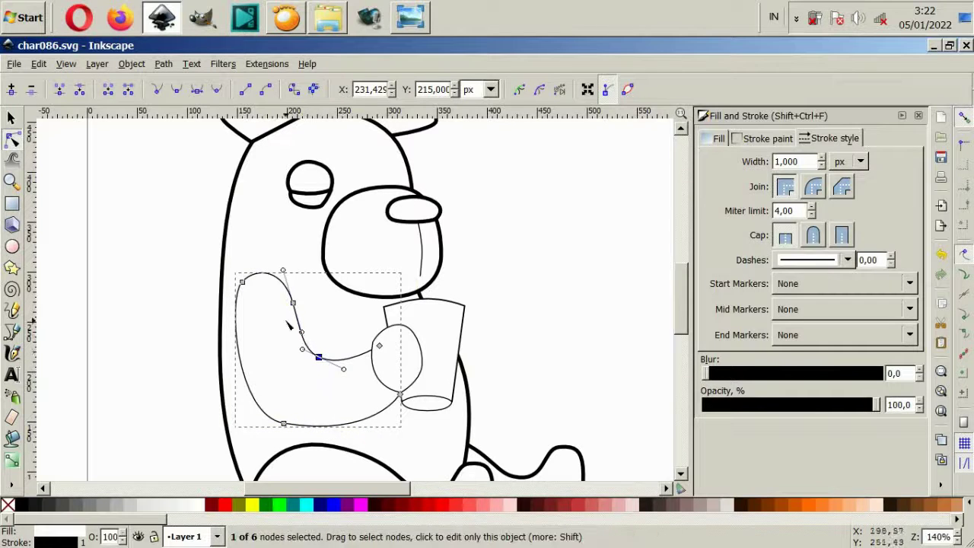
click(546, 397)
- Draw a white-filled hand oval on the cup's right side and nudge it up
click(12, 332)
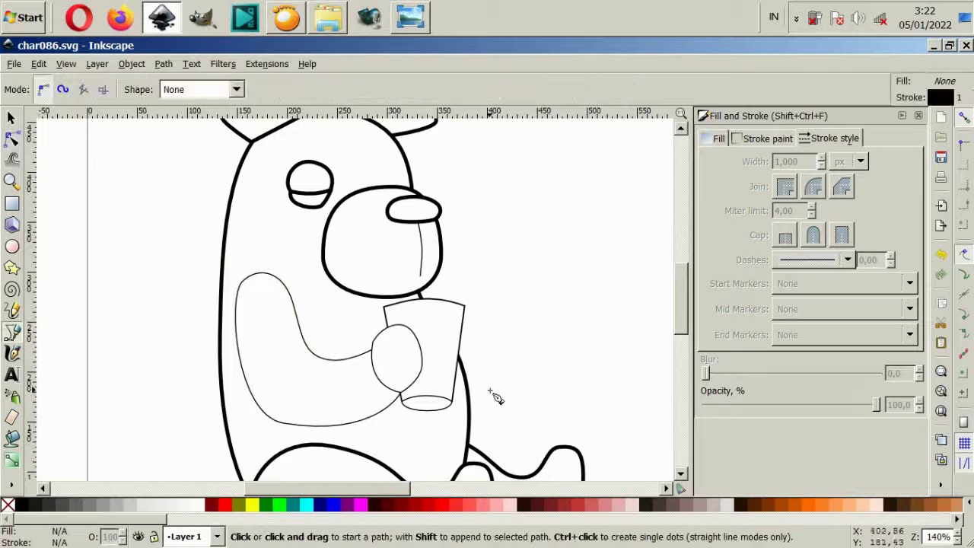
ctrl+scroll(480, 394, up, 1)
drag(447, 309, 496, 332)
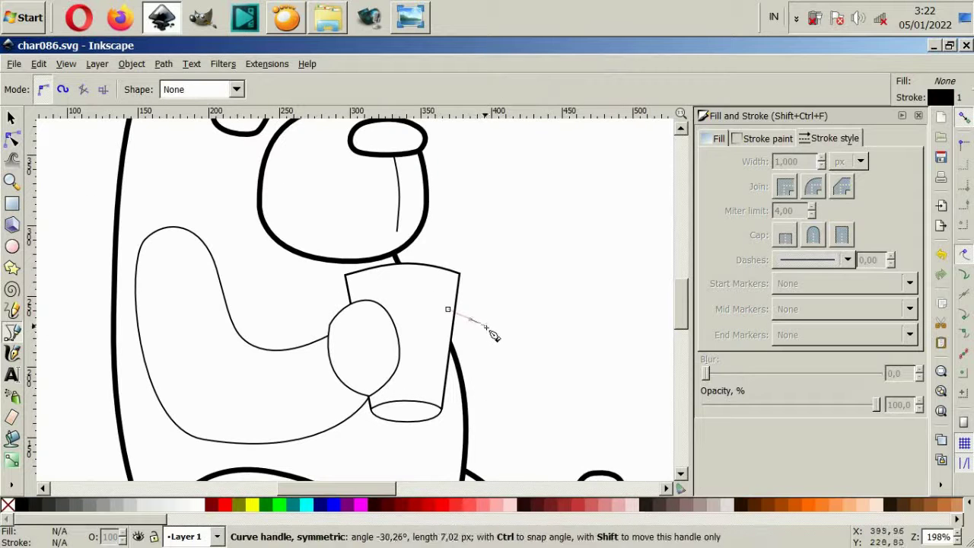
drag(465, 396, 457, 405)
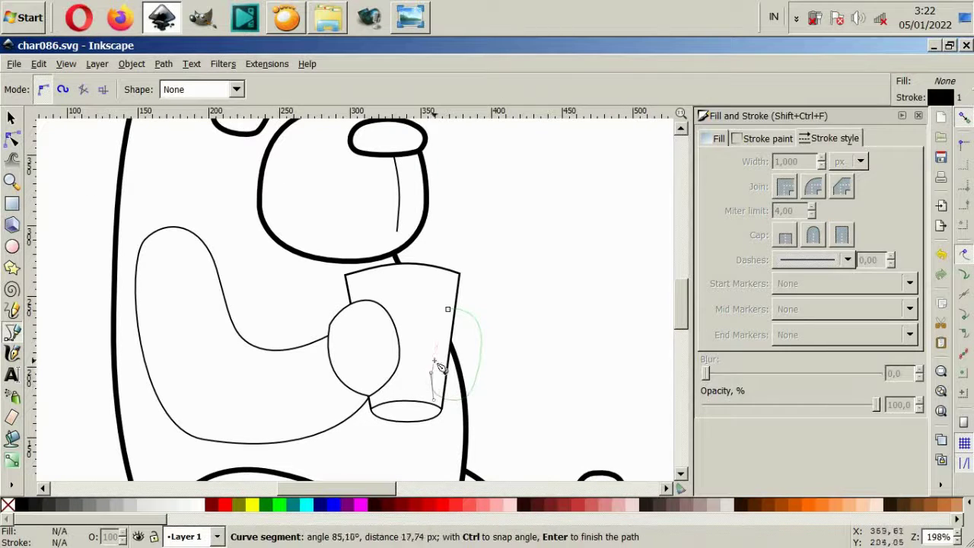
drag(447, 309, 472, 311)
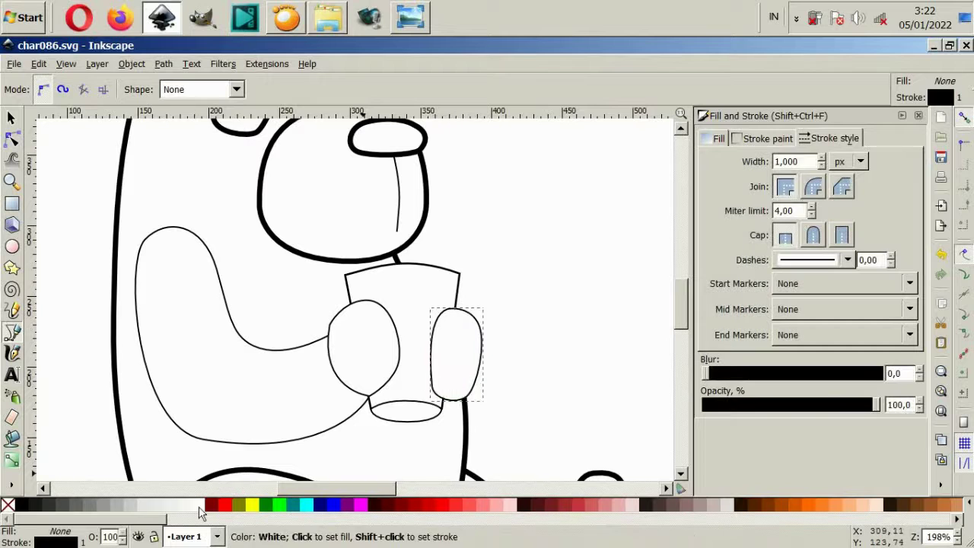
click(11, 118)
drag(471, 349, 474, 337)
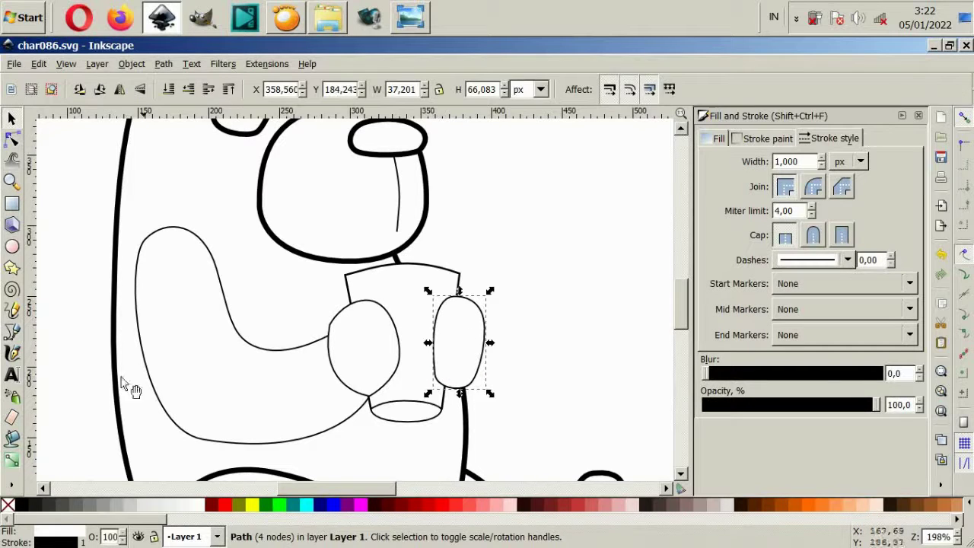
- Draw a closed forearm shape curving right below the hand and nudge it into place
click(11, 332)
click(457, 389)
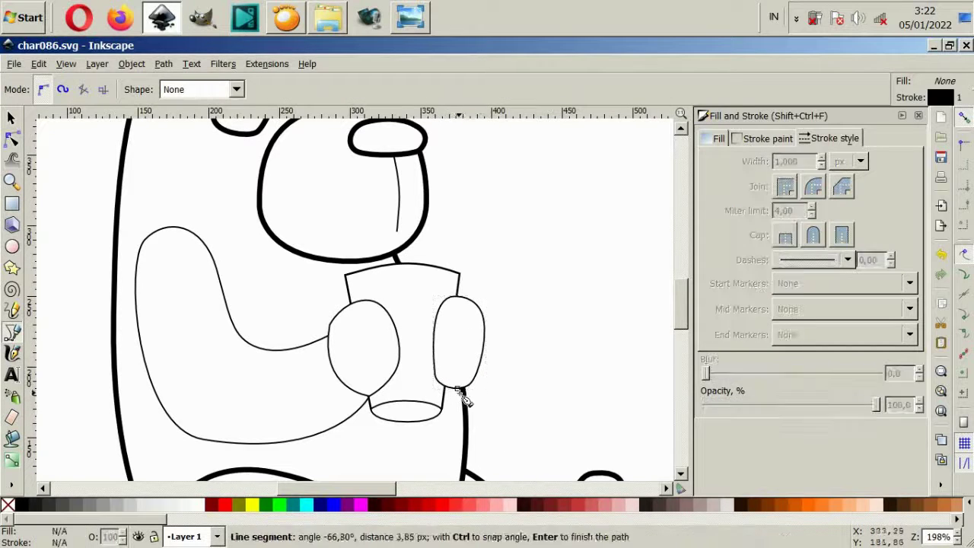
mouse_move(496, 436)
mouse_down()
mouse_move(518, 422)
mouse_move(533, 374)
mouse_up()
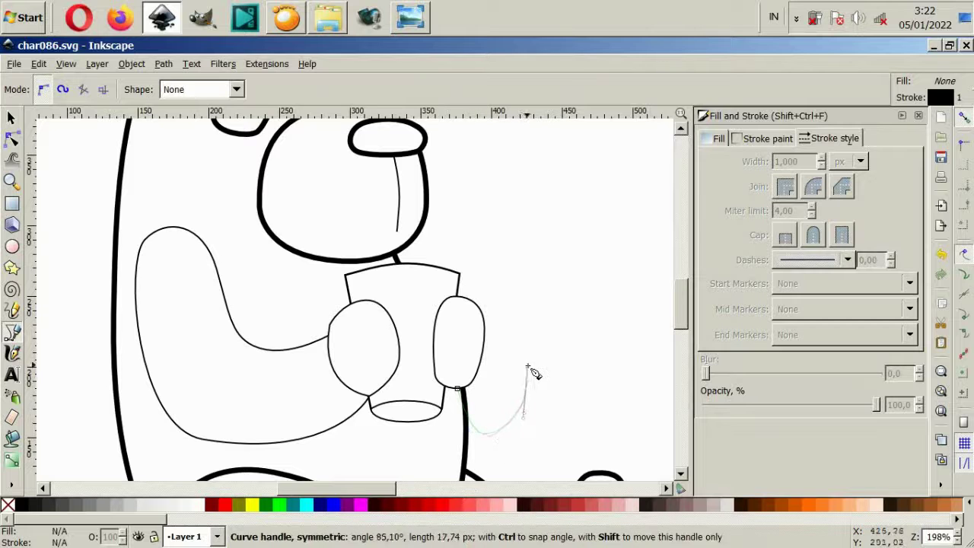
drag(473, 320, 459, 319)
click(459, 391)
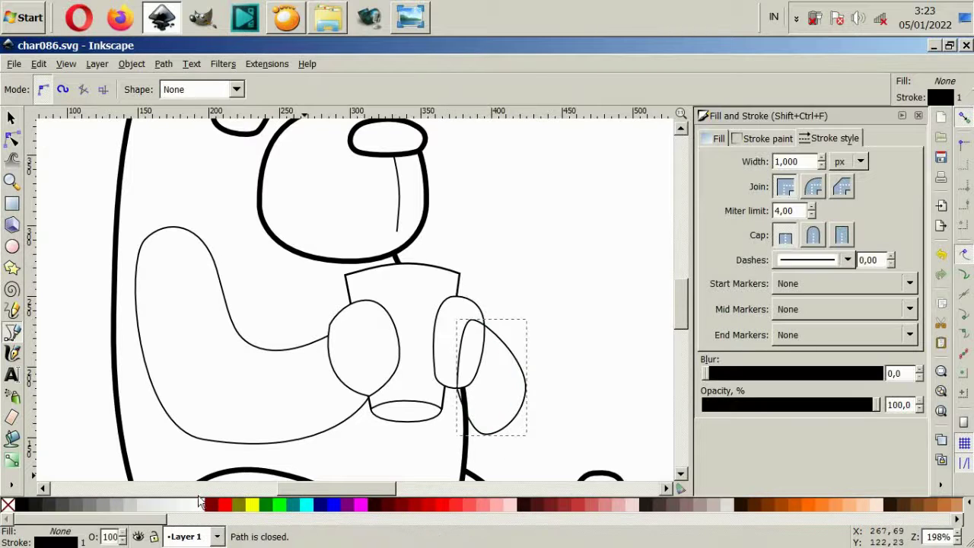
click(12, 120)
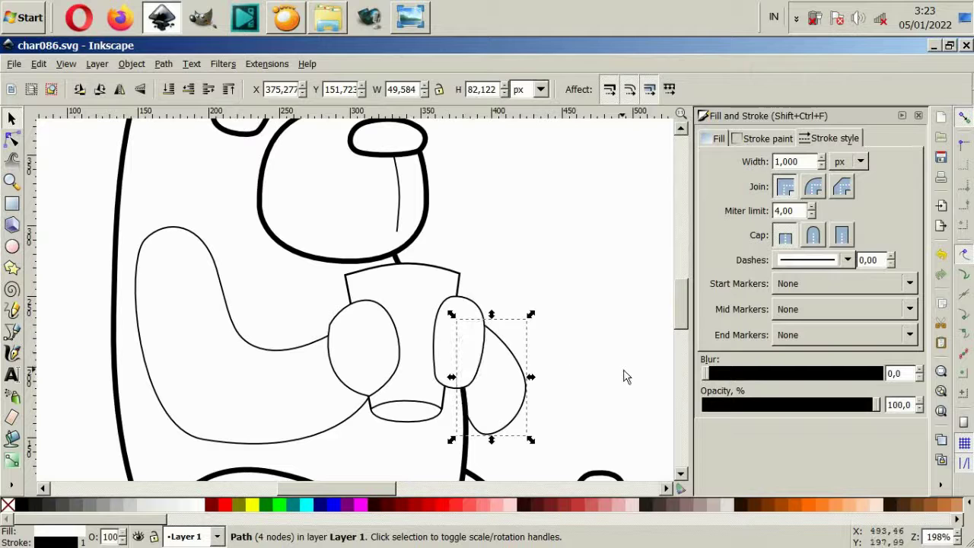
drag(525, 426, 522, 419)
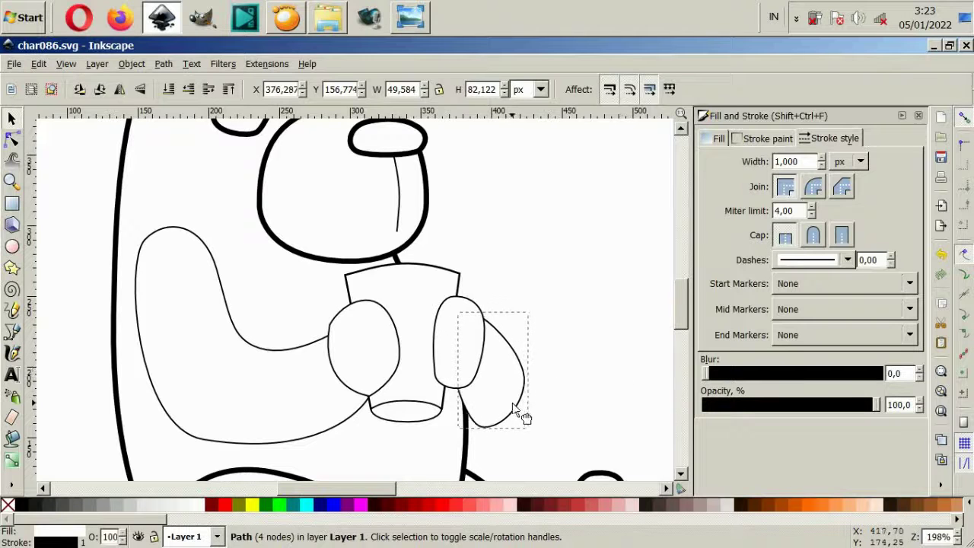
click(558, 396)
ctrl+scroll(450, 387, down, 3)
- Reshape the left arm's upper-left curve and bottom node
ctrl+scroll(396, 371, up, 1)
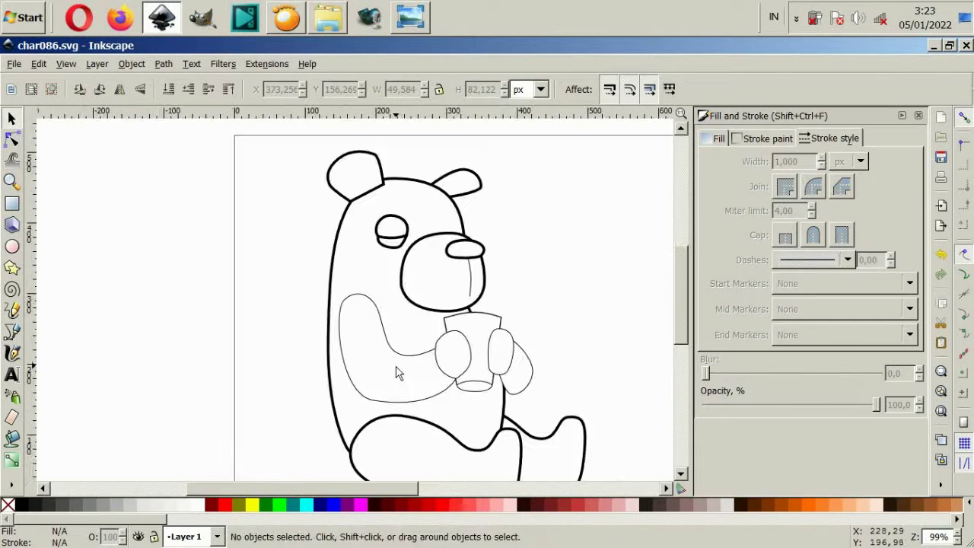
click(396, 365)
click(11, 139)
ctrl+scroll(363, 403, up, 2)
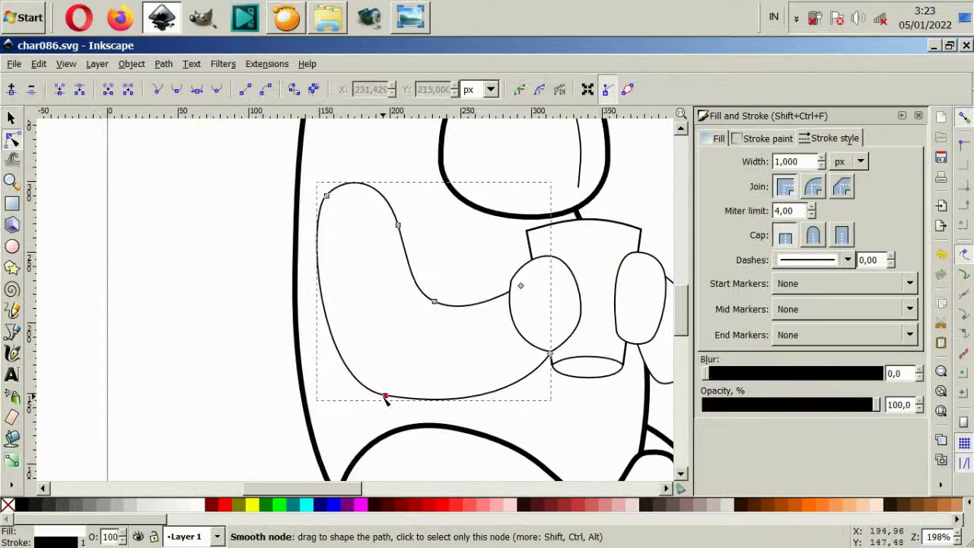
click(385, 395)
drag(306, 219, 299, 216)
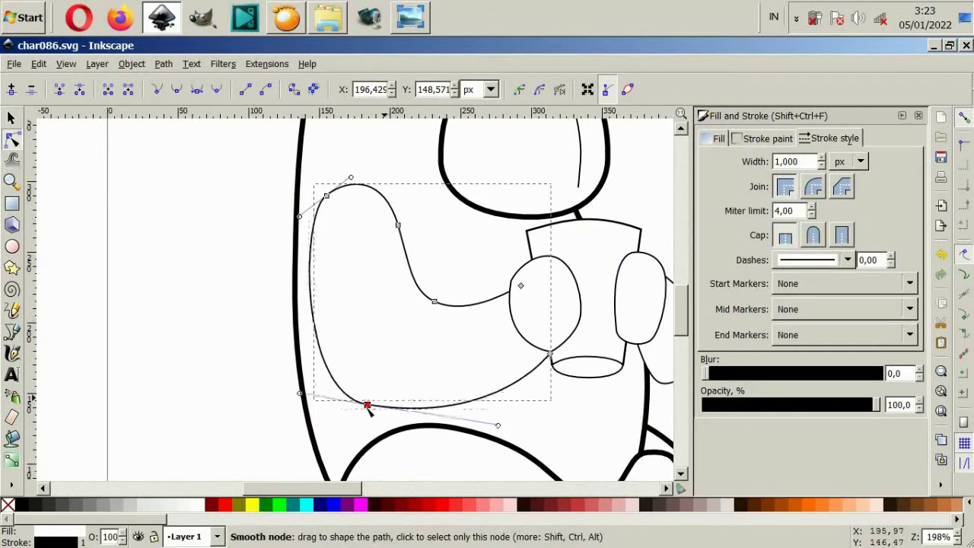
drag(385, 395, 371, 403)
click(255, 417)
- Give both arms and hand ovals a 3 pt stroke width
key(5)
key(4)
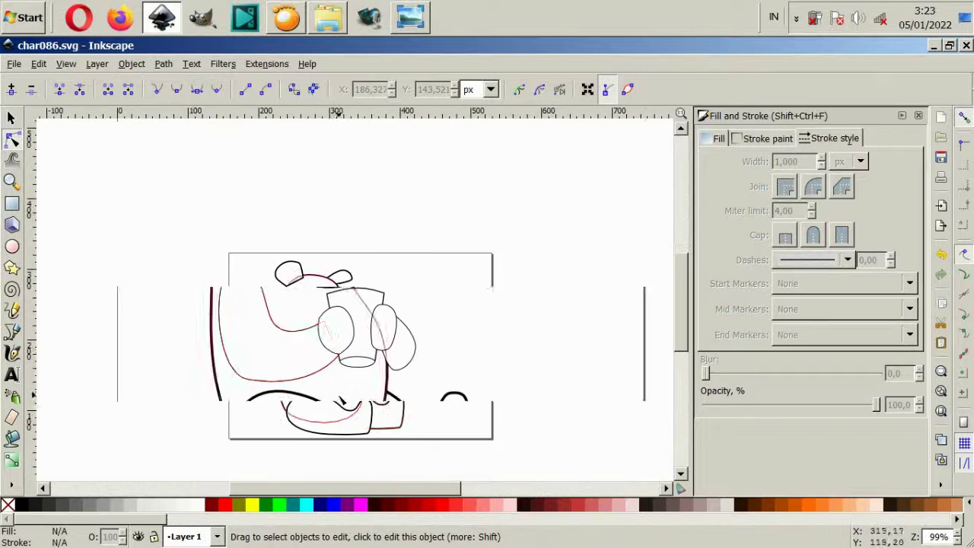
shift+click(326, 334)
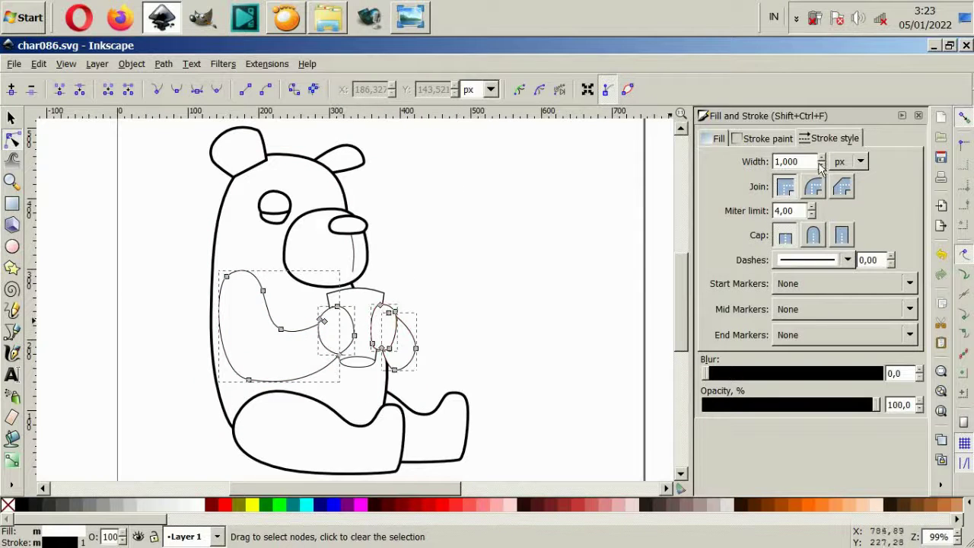
click(844, 161)
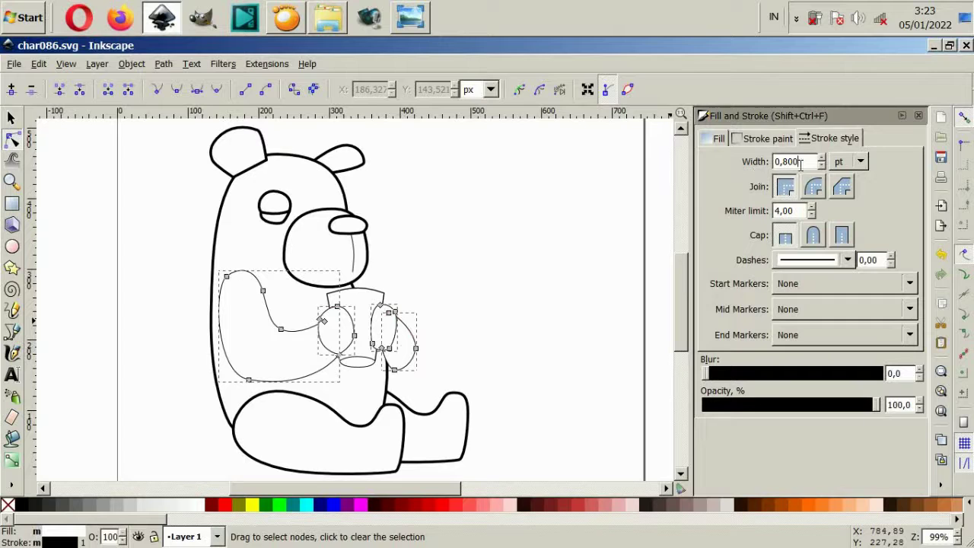
text(3,000)
key(Return)
click(579, 297)
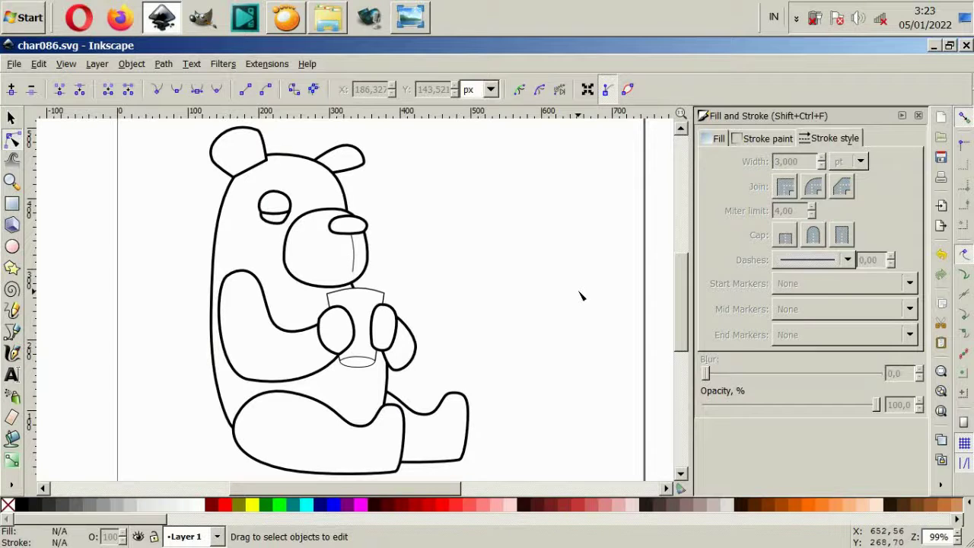
- Inspect the left ear and head outlines, then clear the selection
scroll(327, 229, up, 2)
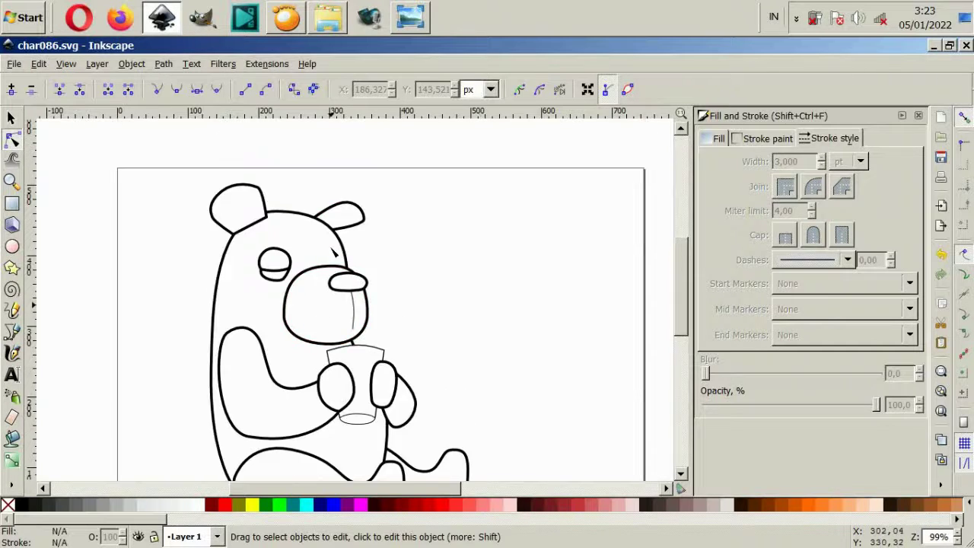
click(259, 194)
scroll(259, 192, up, 1)
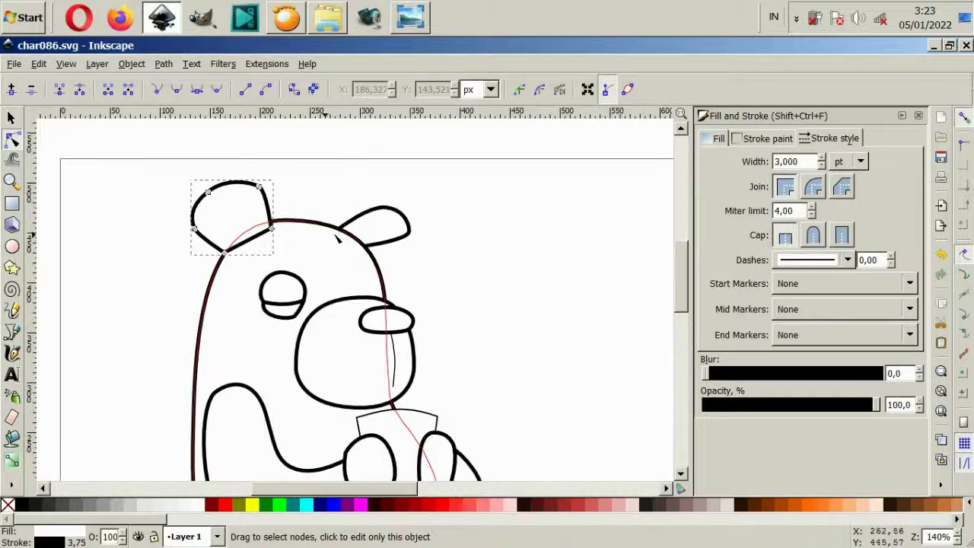
shift+click(346, 242)
scroll(335, 203, up, 4)
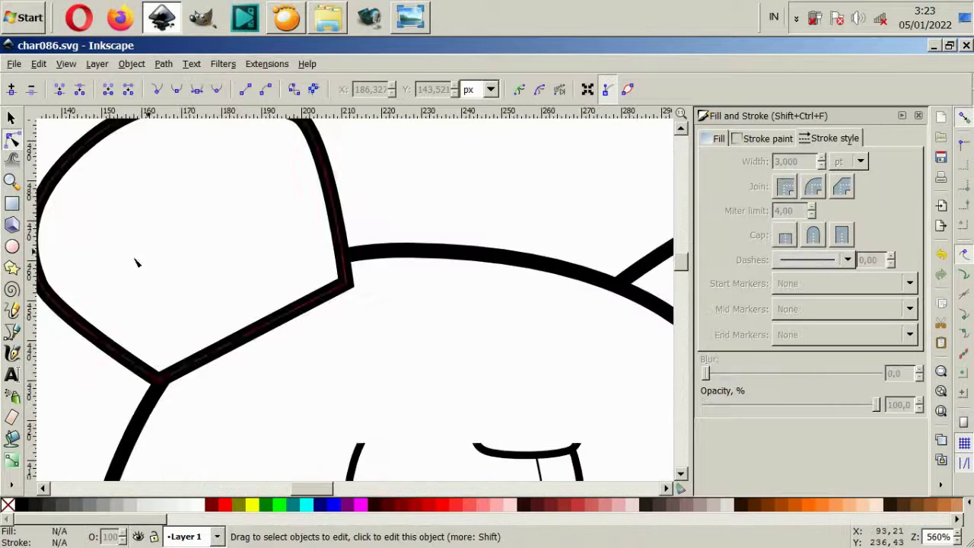
key(Escape)
- Draw a closed inner-ear outline inside the left ear
key(b)
scroll(190, 357, down, 2)
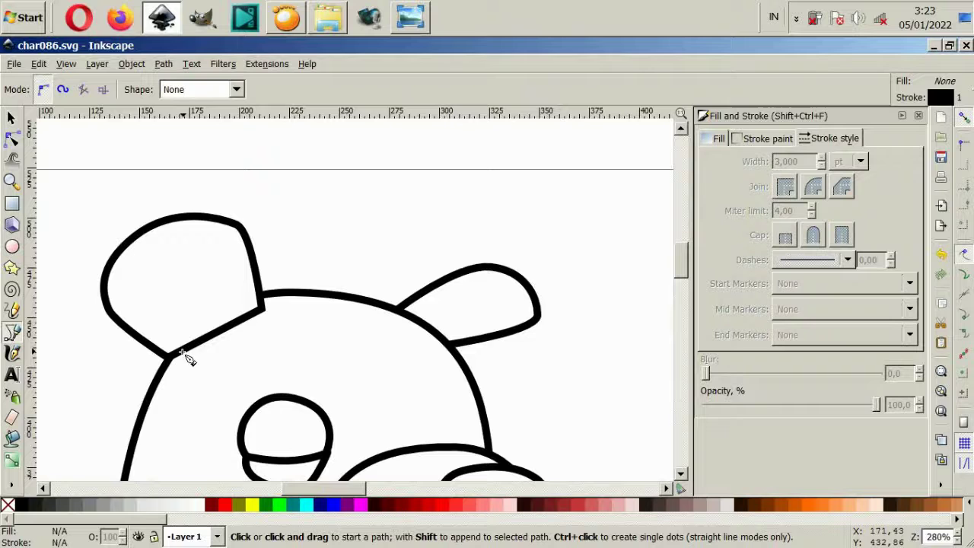
click(242, 318)
drag(182, 259, 151, 255)
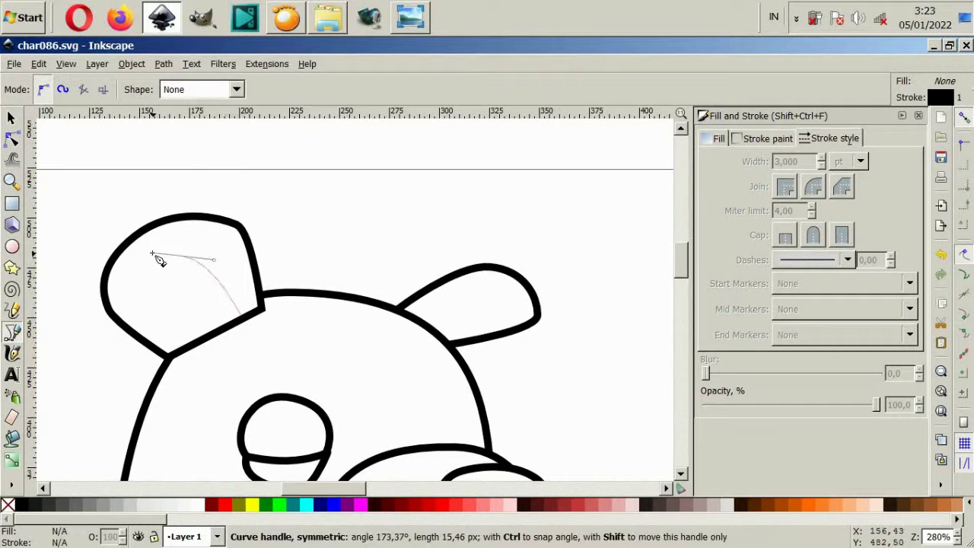
drag(120, 301, 121, 318)
click(179, 353)
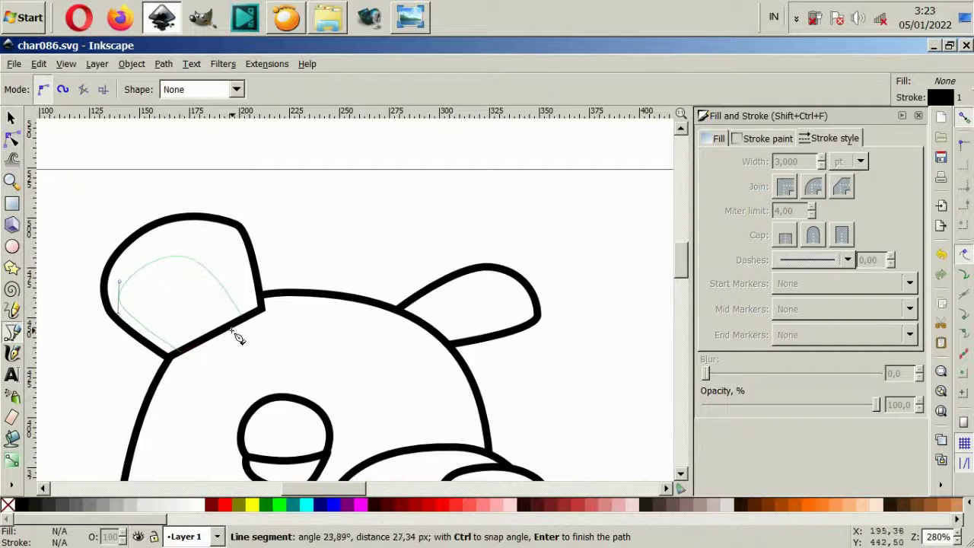
click(245, 319)
- Draw a pointed, curled tuft shape at the base of the left ear
ctrl+scroll(177, 323, up, 2)
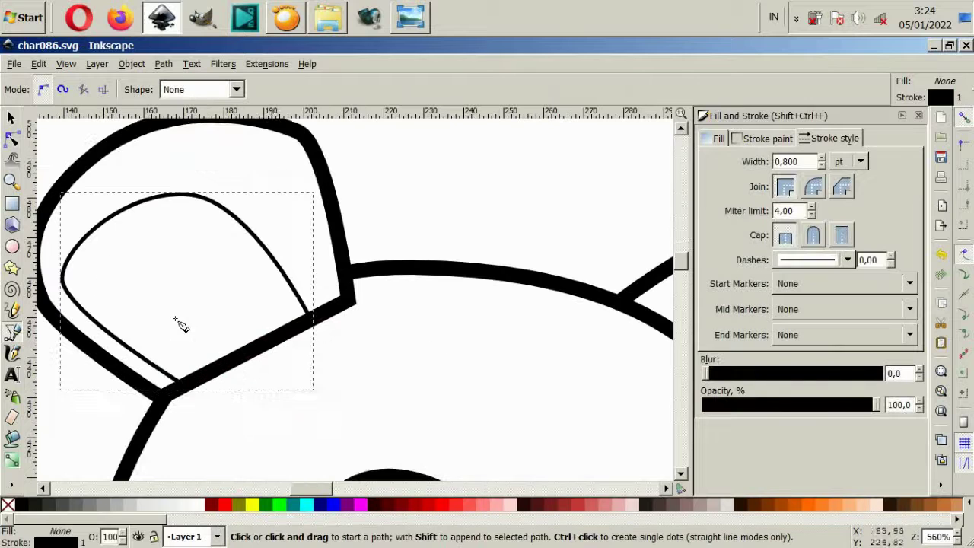
click(321, 316)
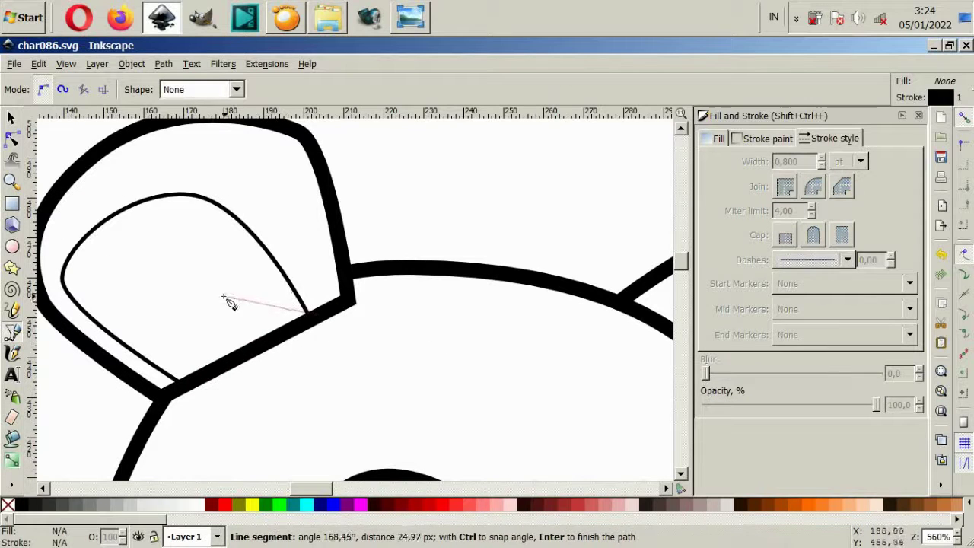
drag(223, 296, 196, 302)
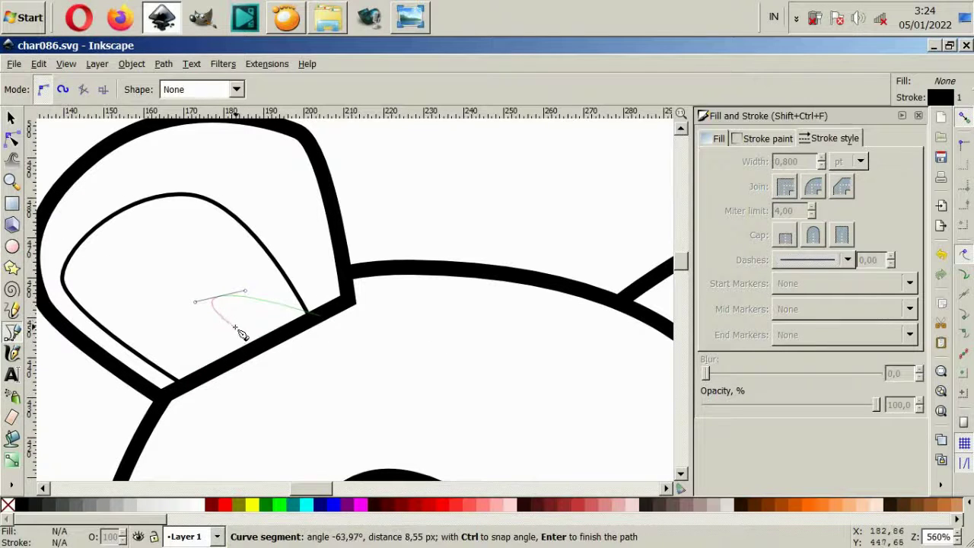
click(235, 327)
drag(162, 352, 151, 375)
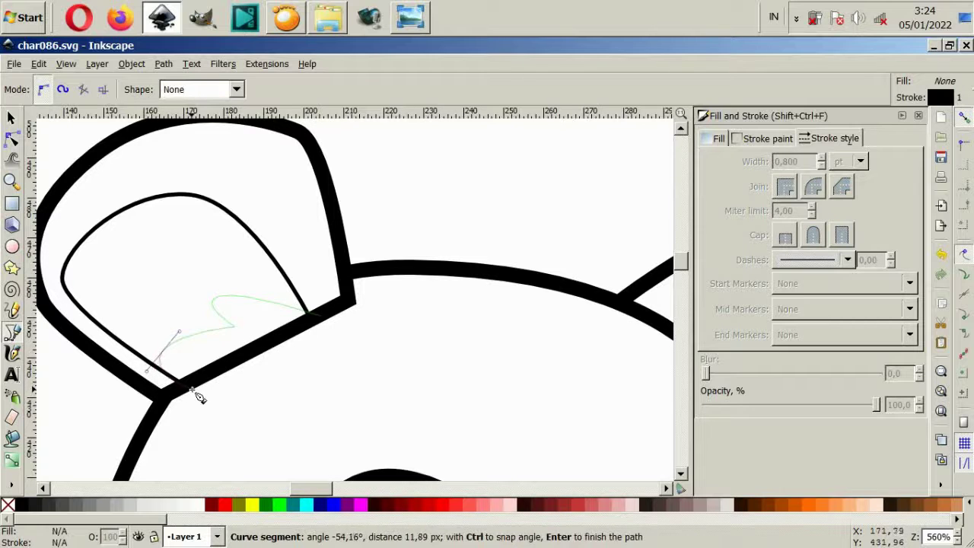
click(182, 392)
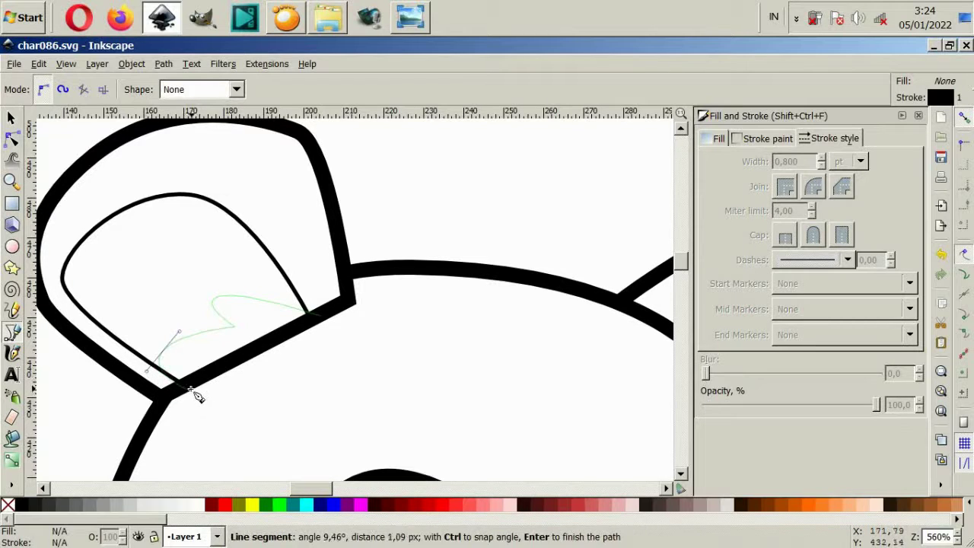
key(Return)
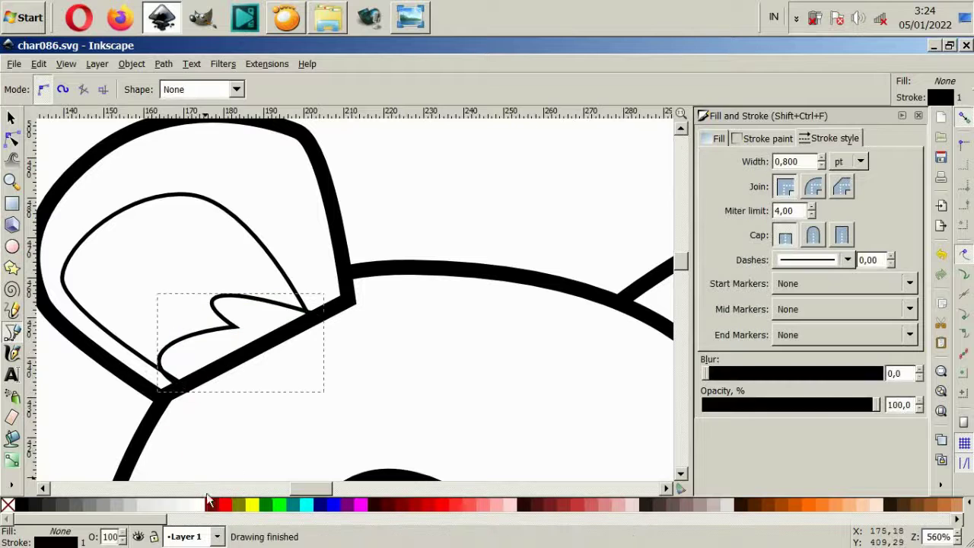
- Adjust the tuft's nodes so its ends sit on the head and ear outlines
click(11, 141)
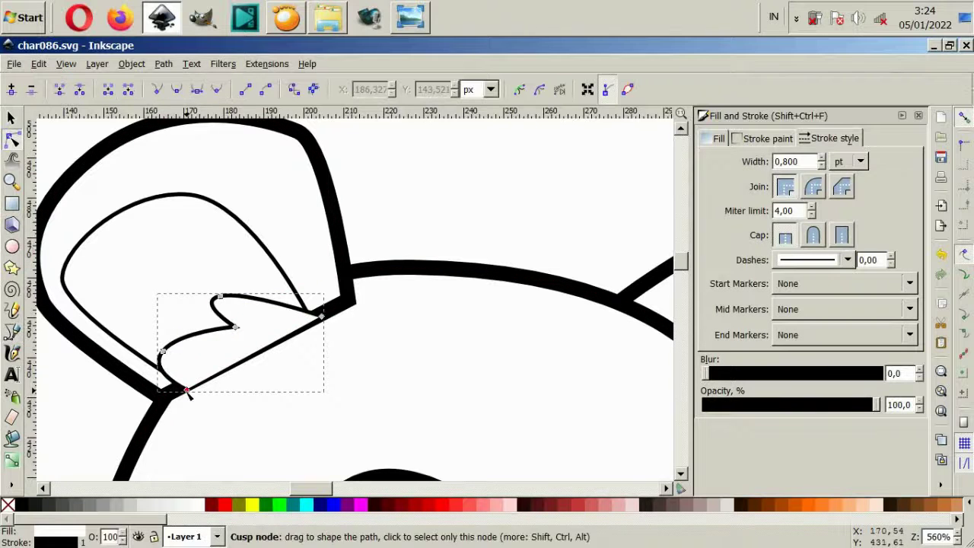
drag(163, 389, 175, 401)
drag(324, 317, 332, 320)
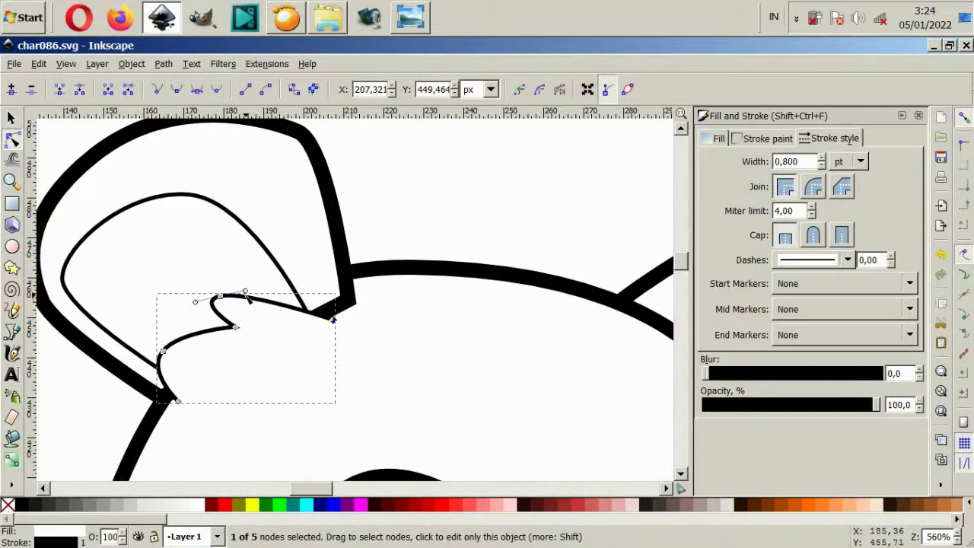
drag(245, 293, 266, 284)
click(505, 221)
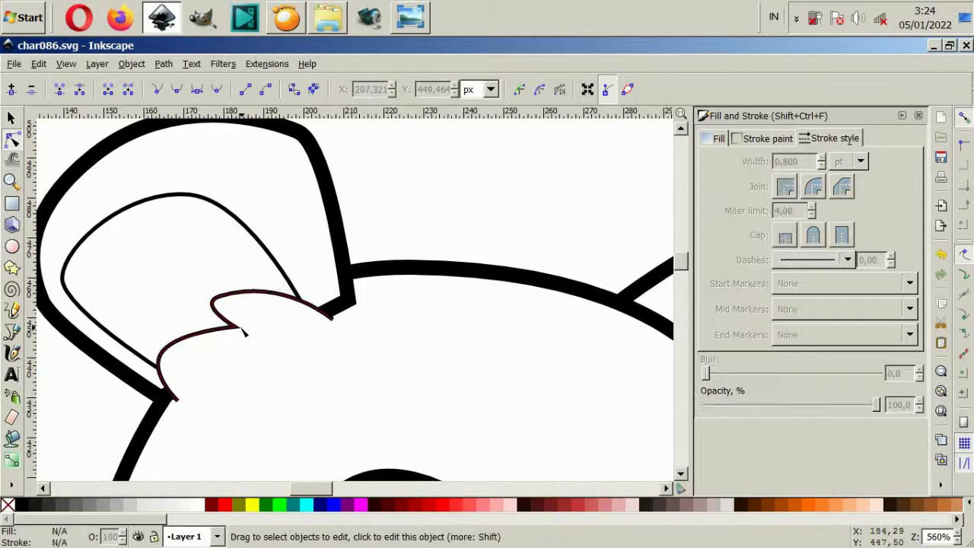
click(242, 332)
drag(236, 327, 222, 329)
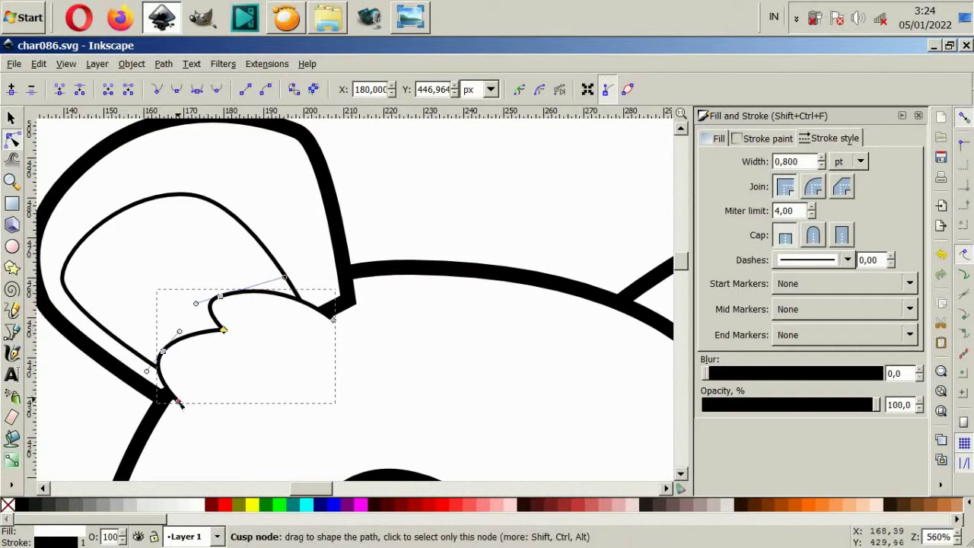
drag(177, 401, 187, 394)
click(448, 254)
- Try several inner-line paths in the right ear, discarding each with Esc
scroll(408, 267, down, 5)
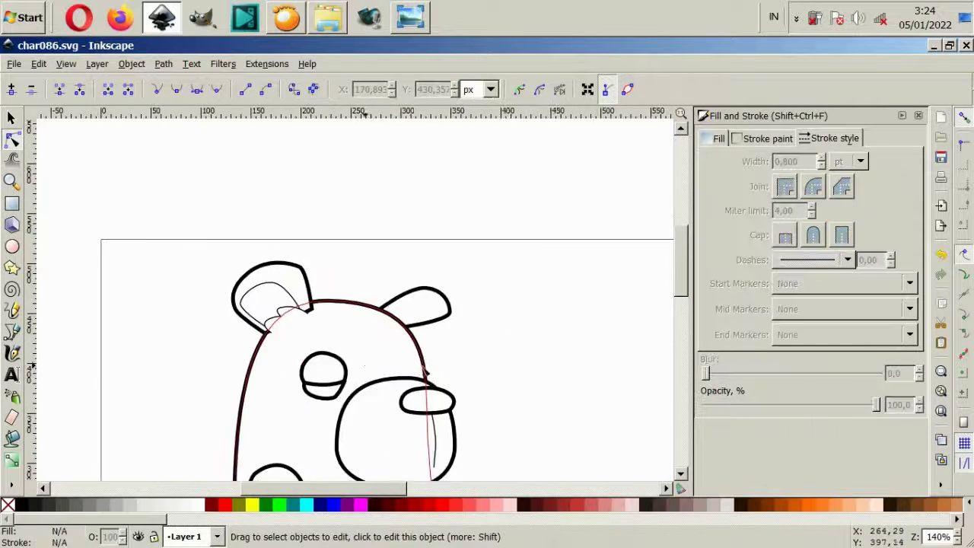
scroll(414, 308, up, 5)
key(b)
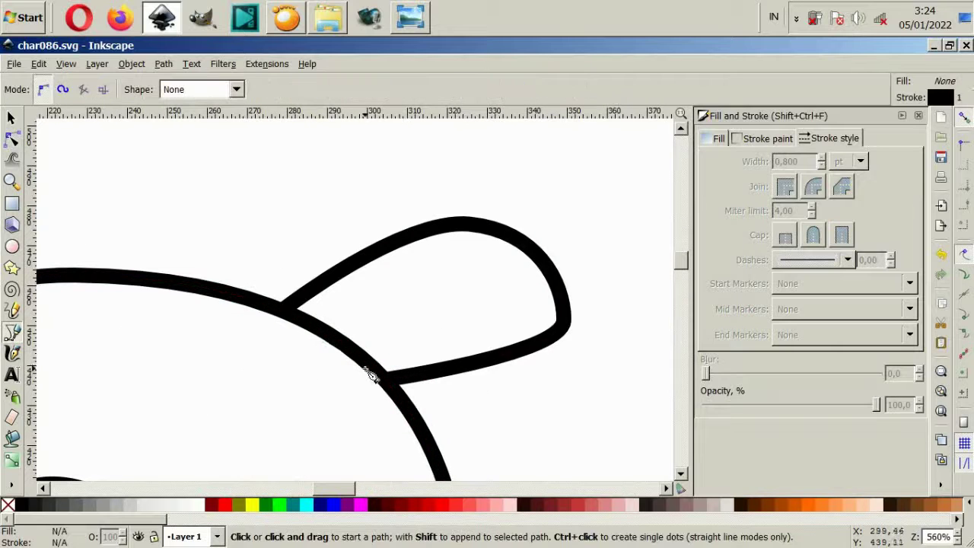
scroll(365, 365, up, 2)
click(362, 357)
key(Escape)
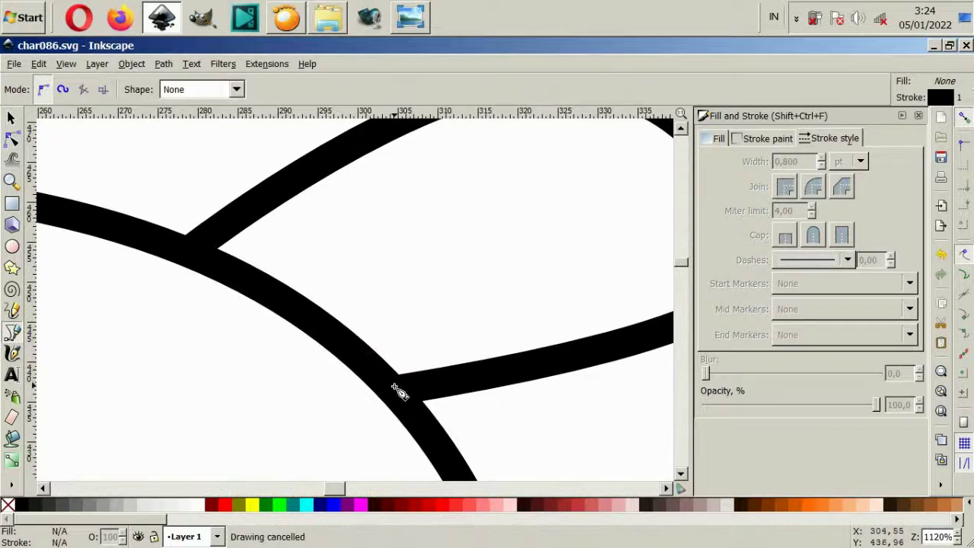
click(396, 376)
drag(442, 329, 457, 297)
key(Escape)
scroll(371, 325, down, 2)
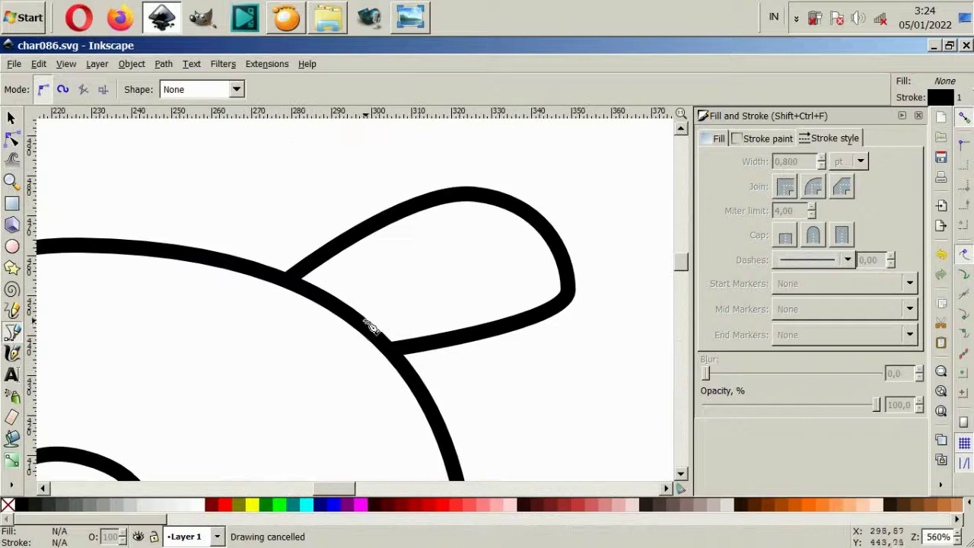
click(383, 333)
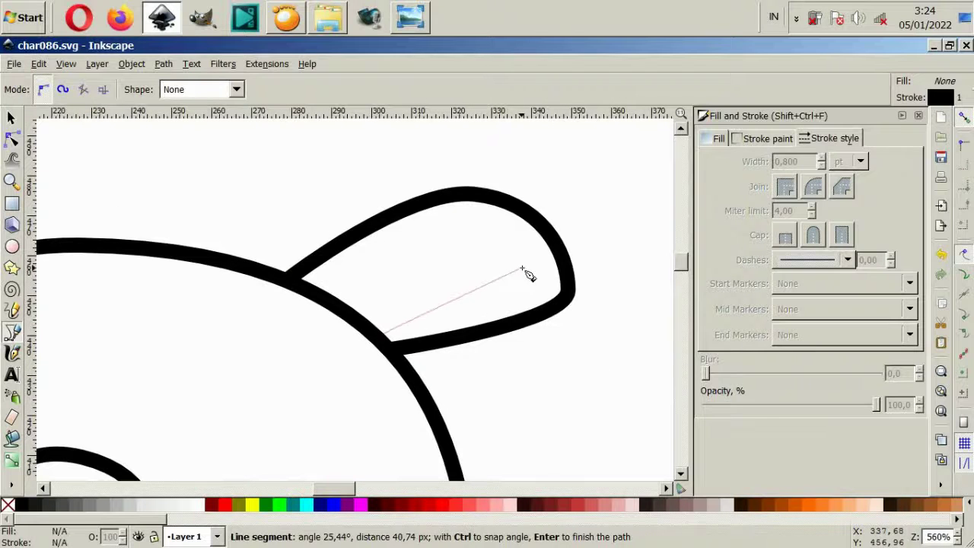
drag(528, 279, 533, 276)
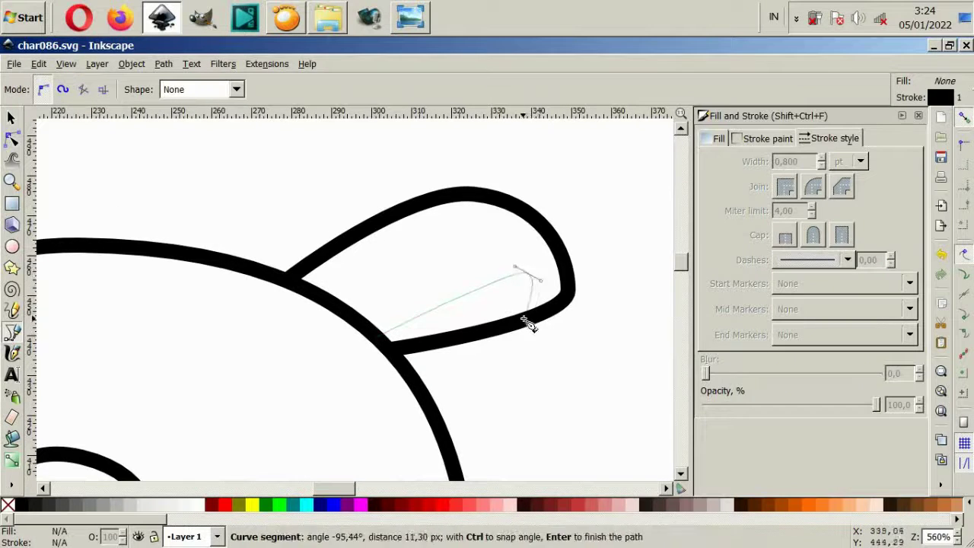
click(392, 356)
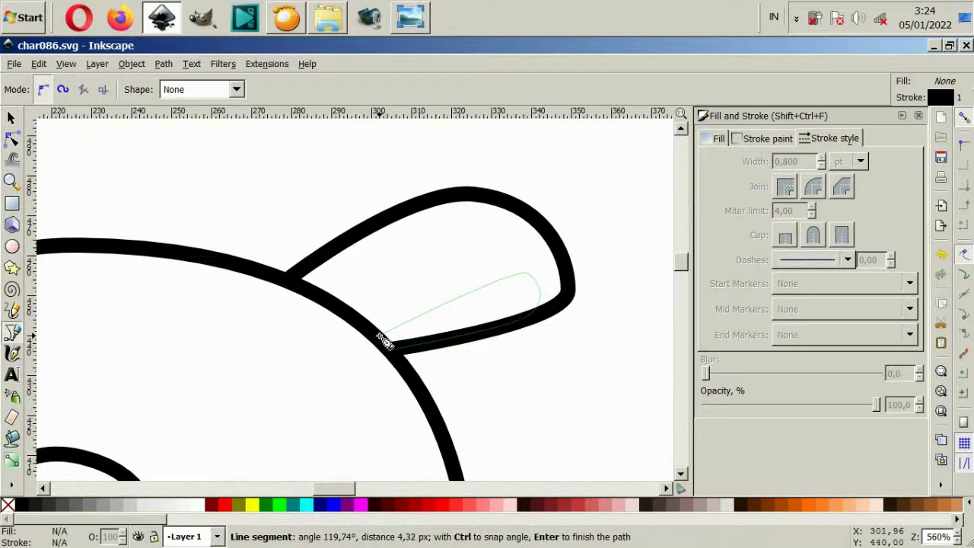
key(Escape)
- Draw a closed, notched inner-ear shape along the right ear's lower edge
click(385, 342)
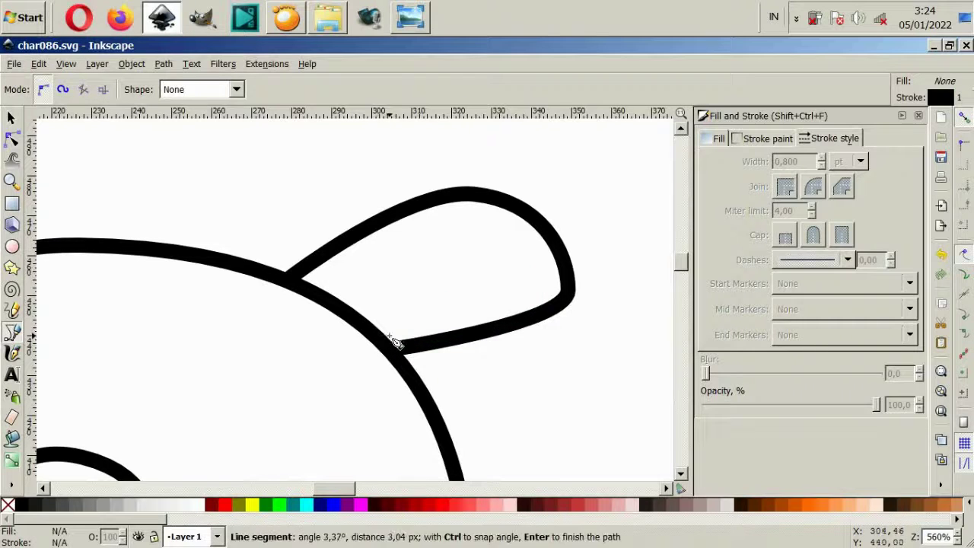
drag(450, 328, 460, 319)
click(446, 315)
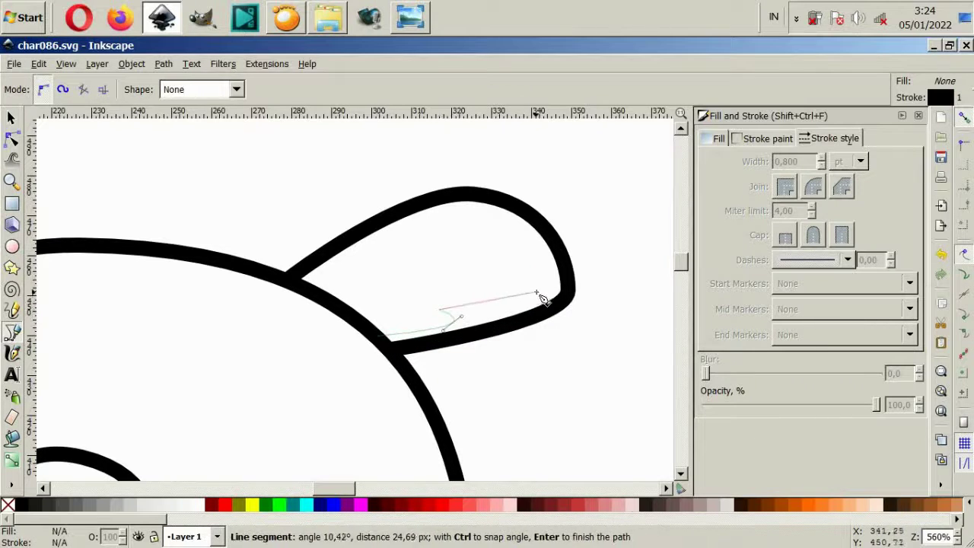
drag(527, 279, 544, 299)
click(526, 325)
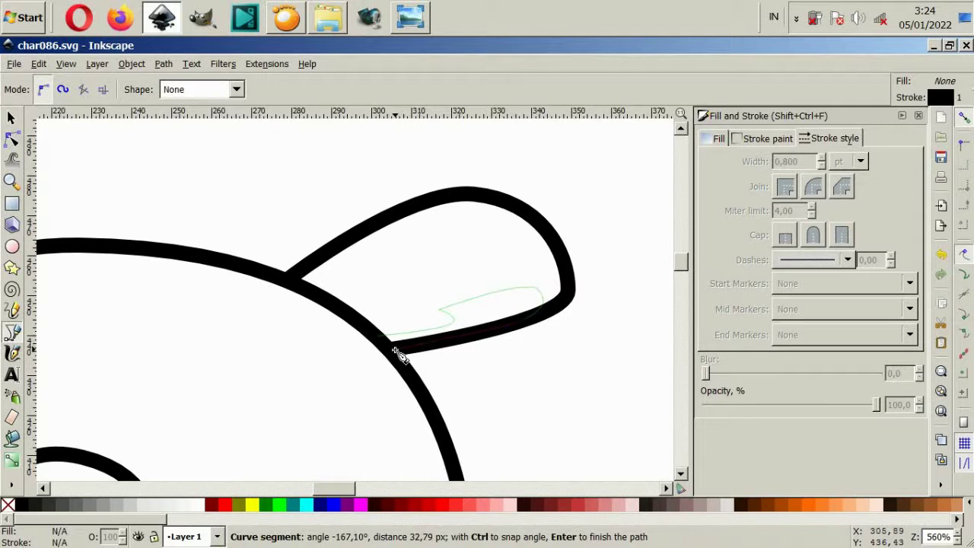
click(394, 352)
click(380, 340)
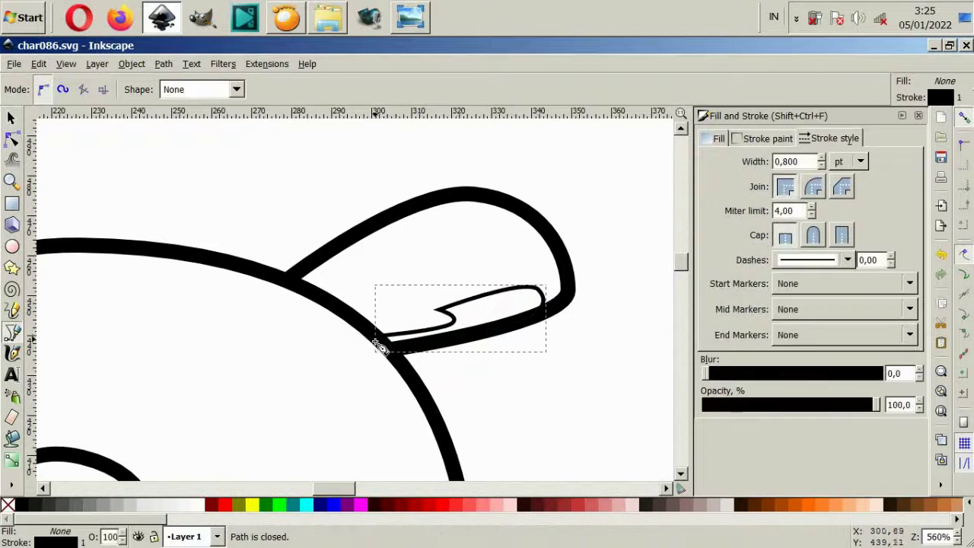
scroll(364, 357, down, 4)
click(10, 118)
- Draw a curved Bezier line under the bear's eye
click(235, 226)
scroll(380, 380, down, 2)
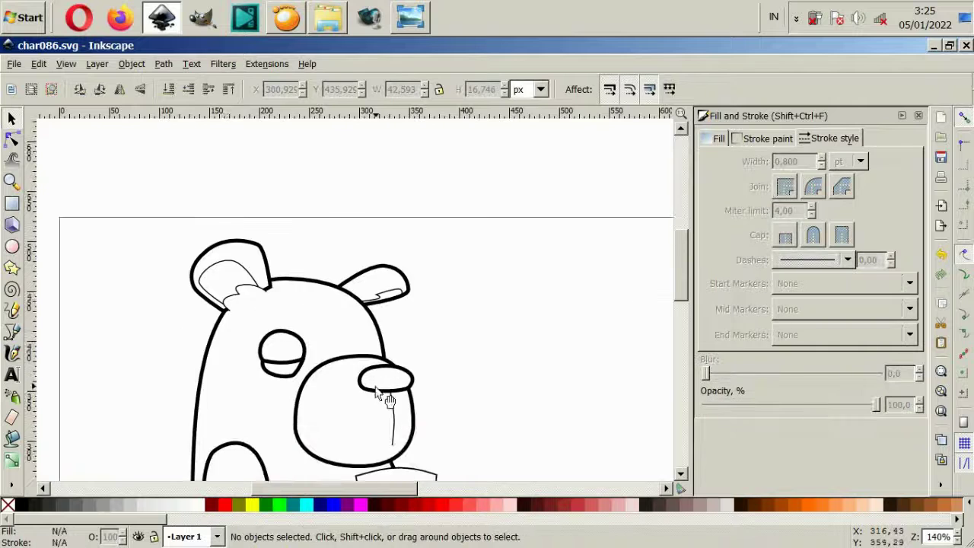
scroll(318, 381, down, 2)
ctrl+scroll(270, 334, up, 4)
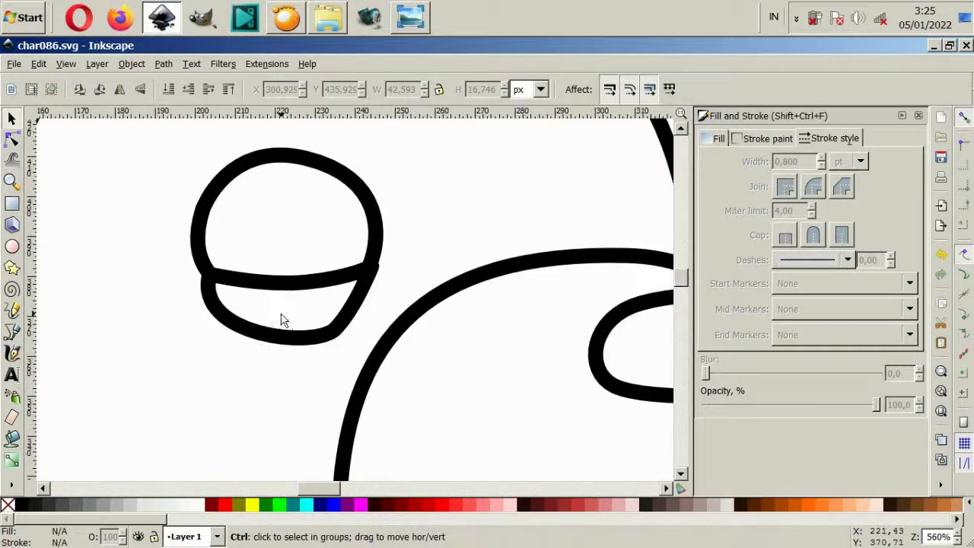
click(11, 332)
click(375, 274)
drag(339, 342, 248, 389)
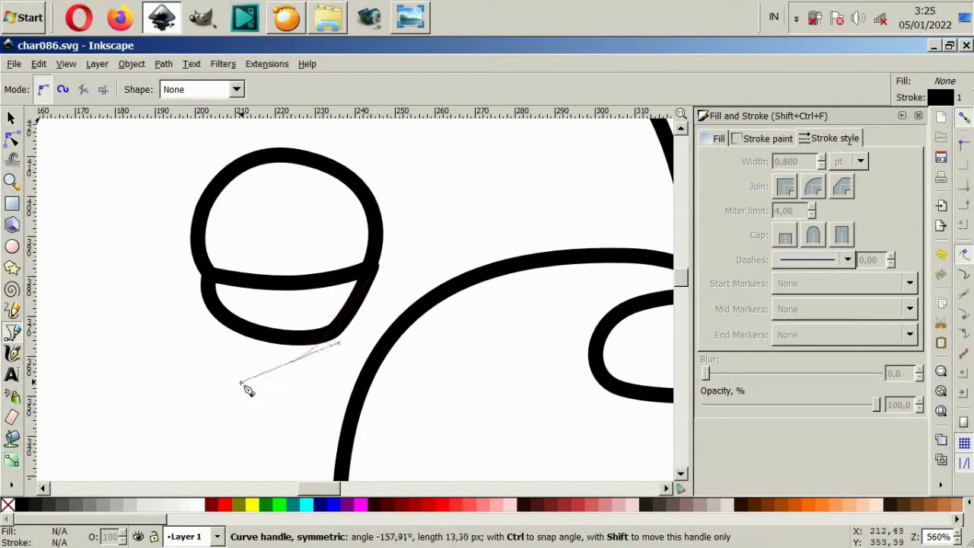
click(236, 358)
drag(317, 353, 342, 335)
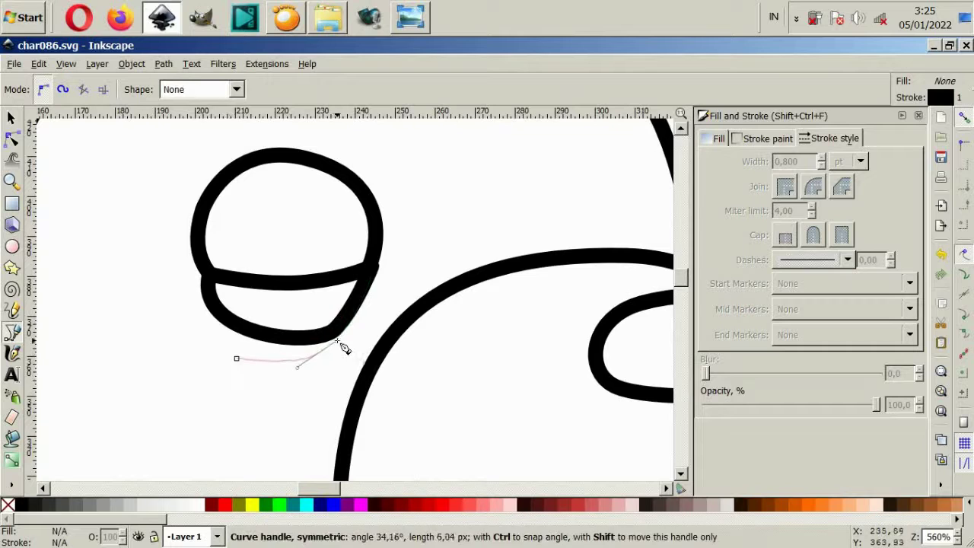
key(Return)
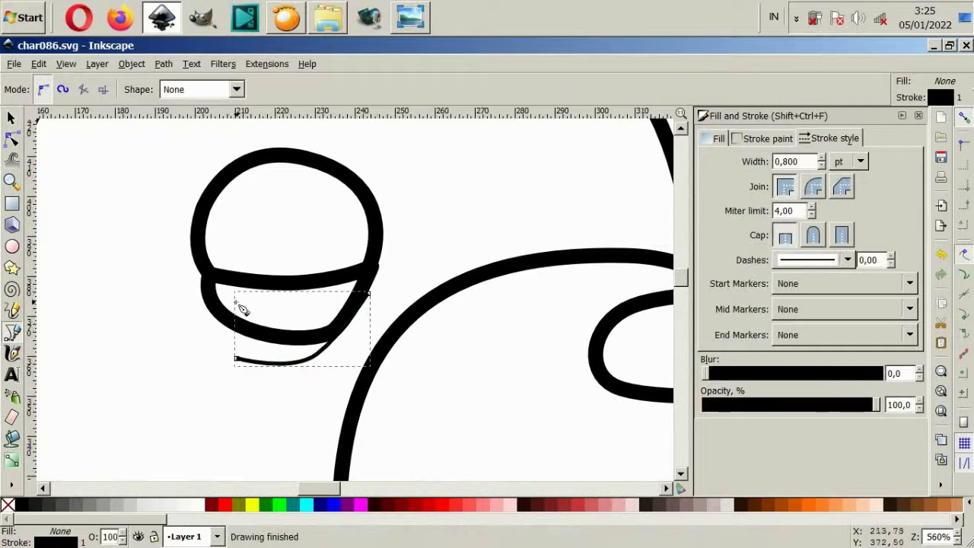
- Nudge the under-eye line's nodes to refine its curve
key(n)
drag(369, 296, 366, 292)
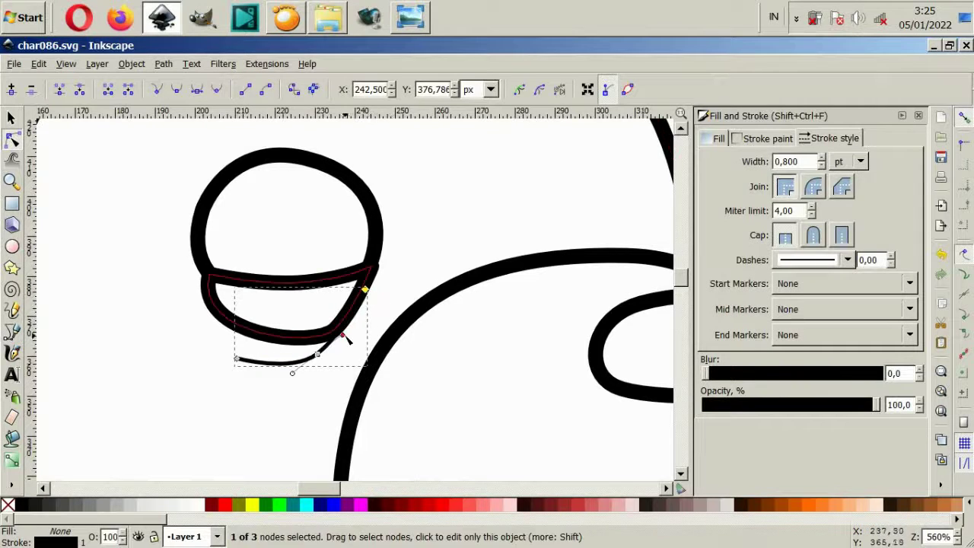
drag(347, 337, 354, 342)
key(Escape)
- Reshape the nose outline by dragging its upper-left and upper-right nodes
key(minus)
key(minus)
key(minus)
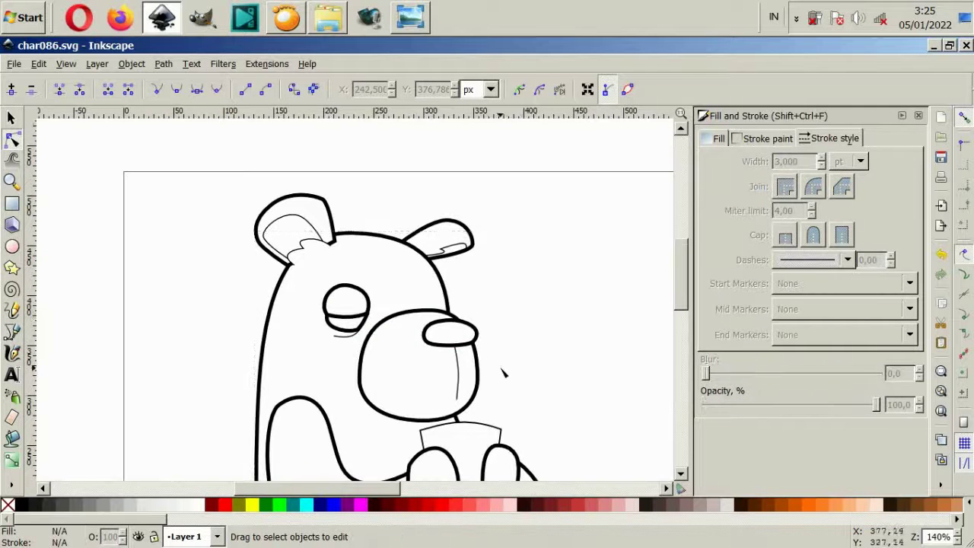
key(plus)
key(plus)
key(plus)
key(plus)
click(492, 272)
drag(475, 218, 483, 231)
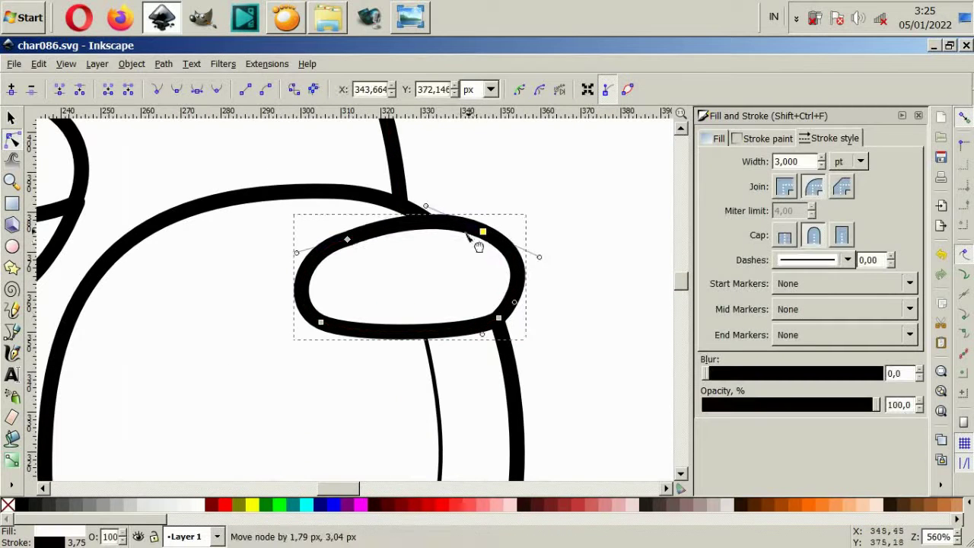
drag(347, 239, 338, 230)
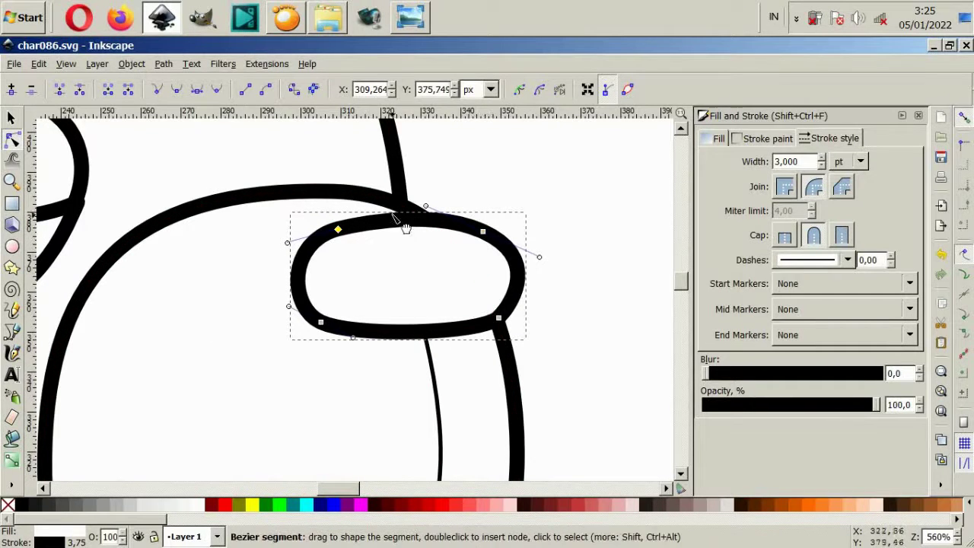
mouse_move(538, 256)
mouse_down()
mouse_move(517, 252)
mouse_move(502, 226)
mouse_up()
key(Escape)
key(Escape)
- Draw a small closed oval highlight inside the nose
scroll(429, 305, up, 2)
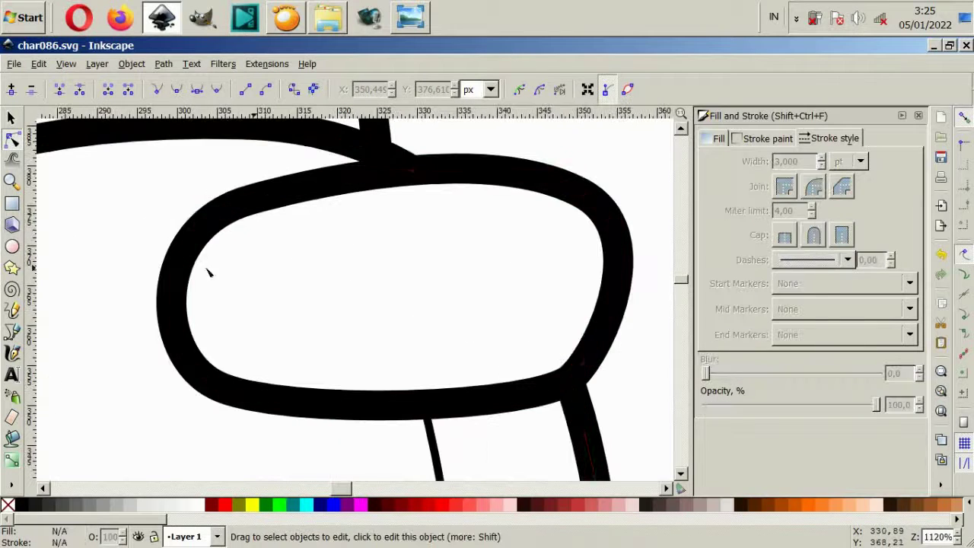
key(b)
click(312, 238)
mouse_move(426, 283)
mouse_down()
mouse_move(515, 284)
mouse_move(573, 236)
mouse_up()
drag(449, 225, 398, 211)
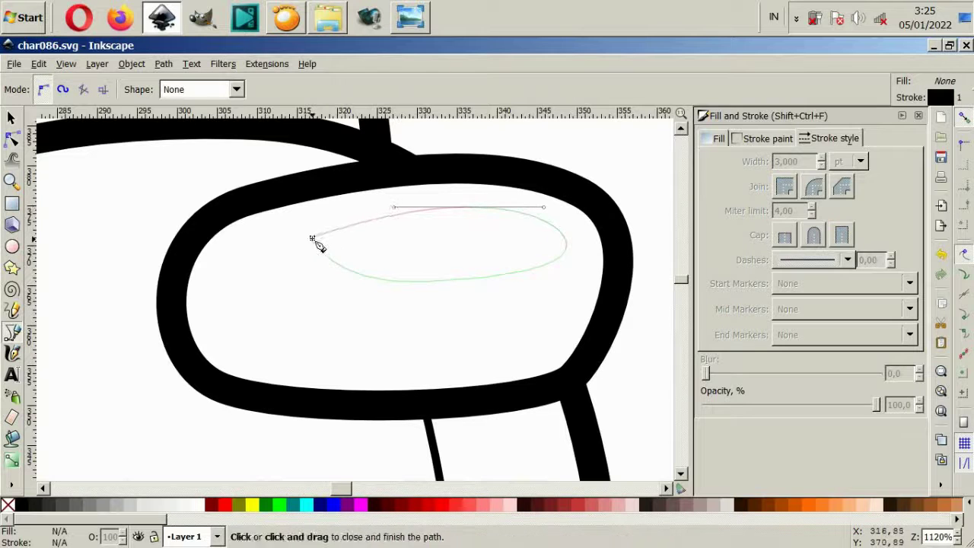
drag(312, 238, 304, 257)
scroll(415, 322, down, 4)
scroll(465, 378, down, 1)
- Draw a closed oval over the bear's belly with the Bezier pen
scroll(424, 369, down, 2)
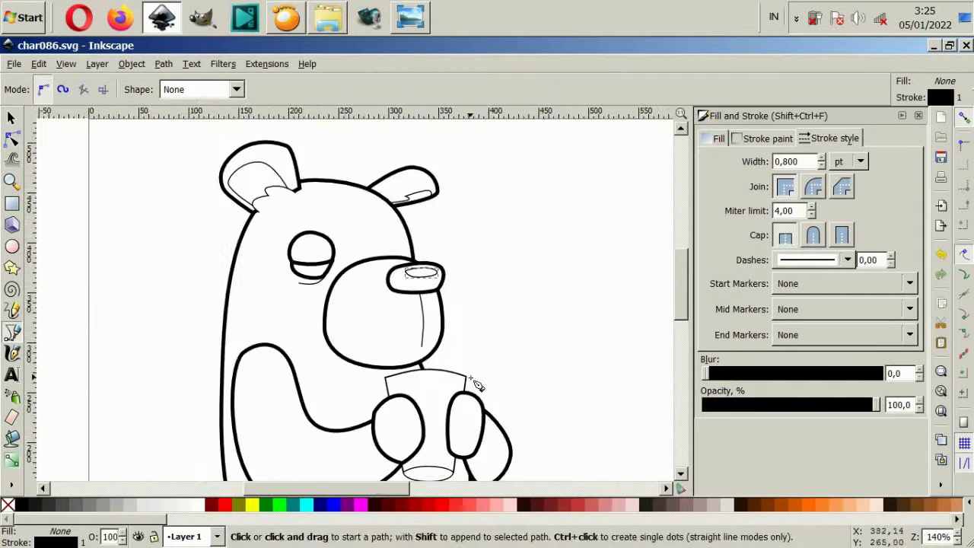
scroll(474, 387, up, 1)
scroll(457, 381, down, 2)
scroll(413, 370, up, 1)
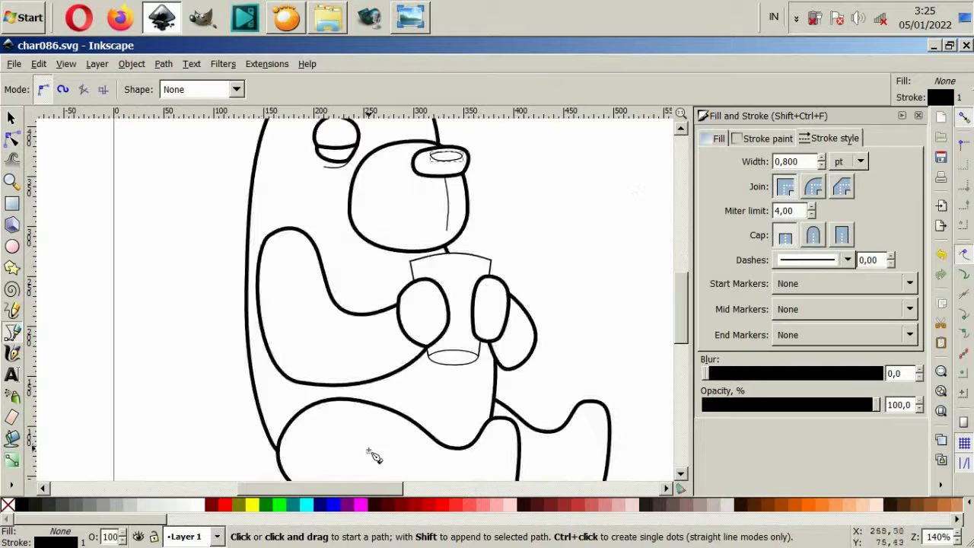
click(366, 451)
drag(341, 380, 335, 344)
drag(424, 262, 477, 268)
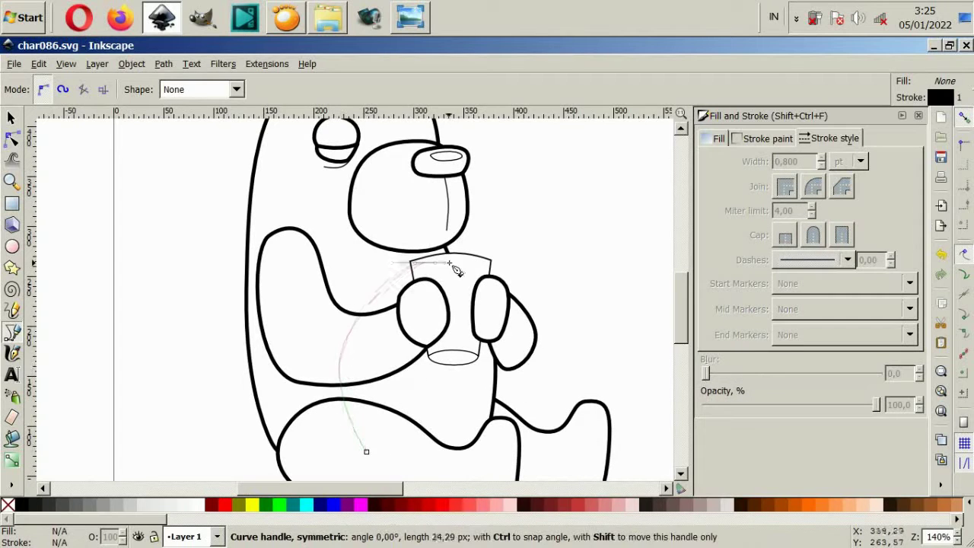
drag(478, 463, 461, 476)
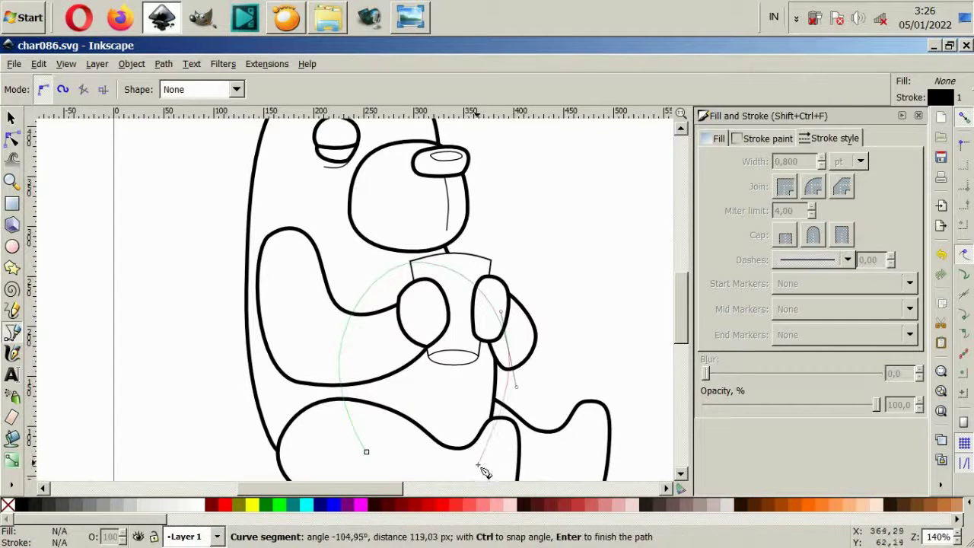
drag(366, 452, 380, 464)
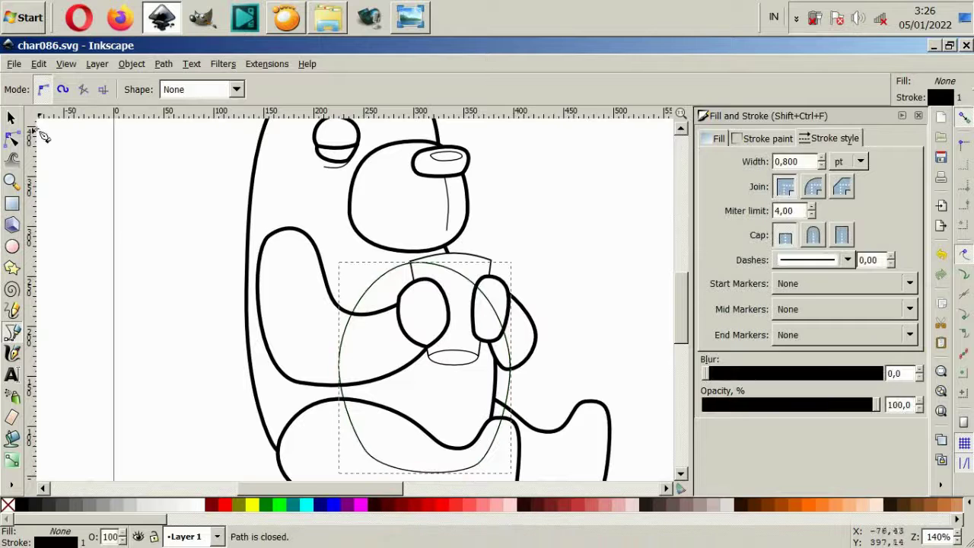
- Select the belly oval with the body outline and apply Path > Intersection
click(11, 118)
scroll(318, 245, down, 2)
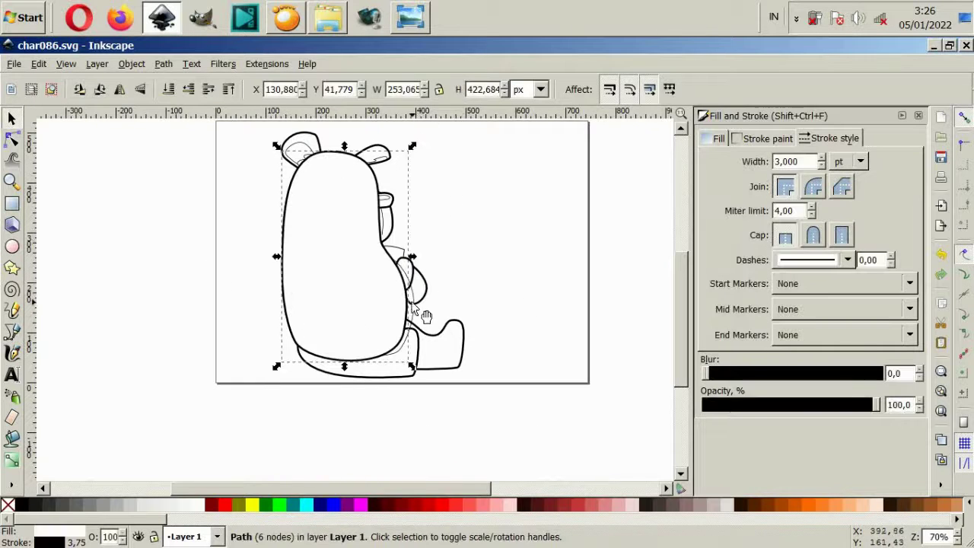
scroll(347, 332, up, 1)
scroll(347, 332, down, 1)
shift+click(347, 332)
drag(347, 332, 571, 315)
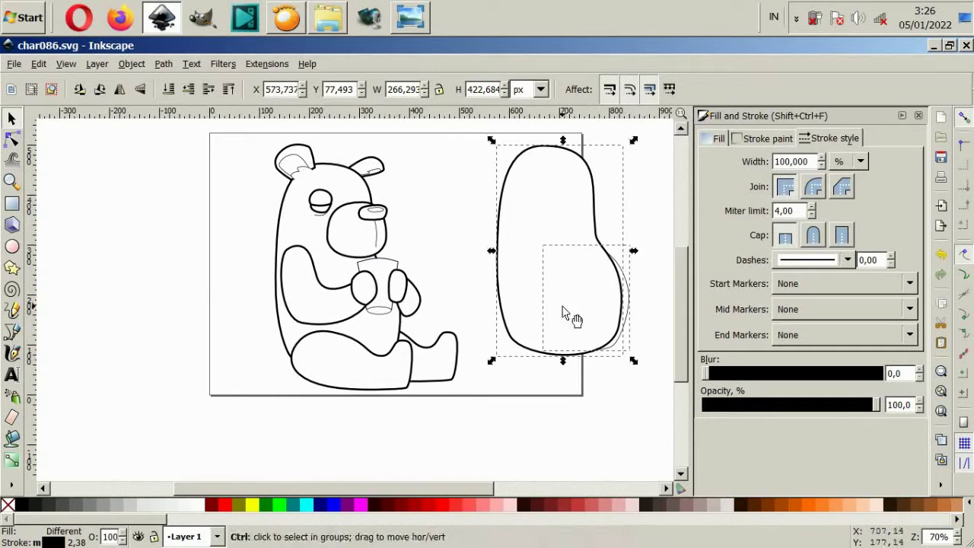
key(ctrl+z)
click(164, 64)
click(196, 173)
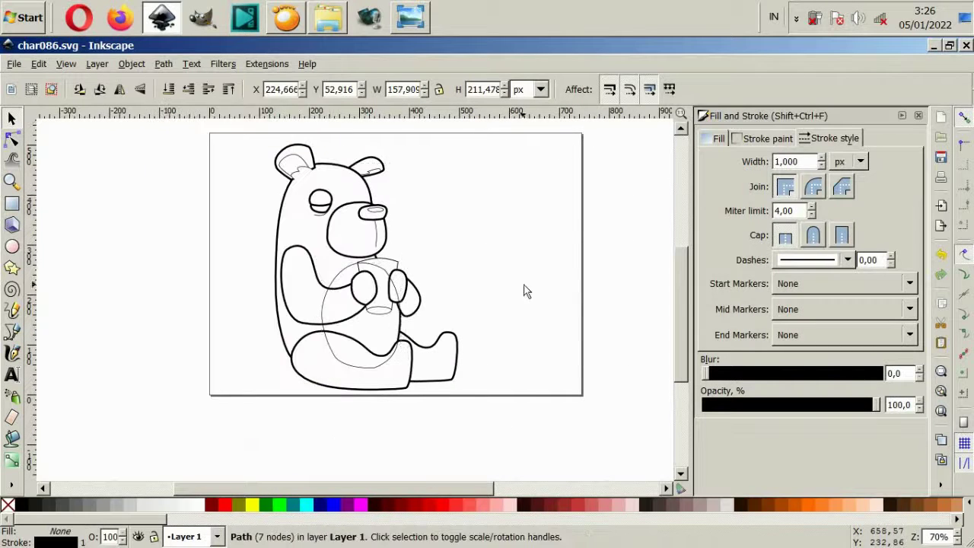
scroll(348, 373, up, 2)
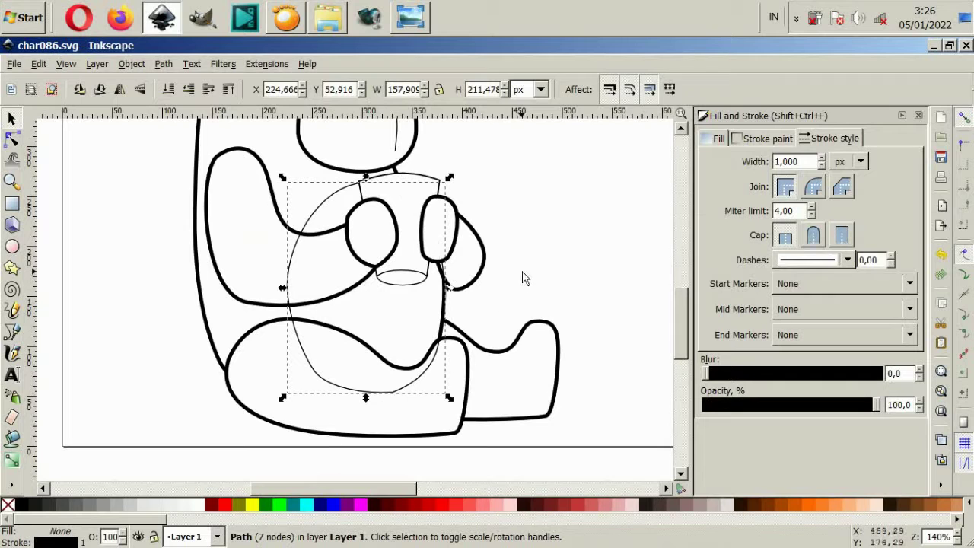
- Revert the intersection and move the belly oval slightly up and right
click(544, 265)
scroll(471, 300, down, 2)
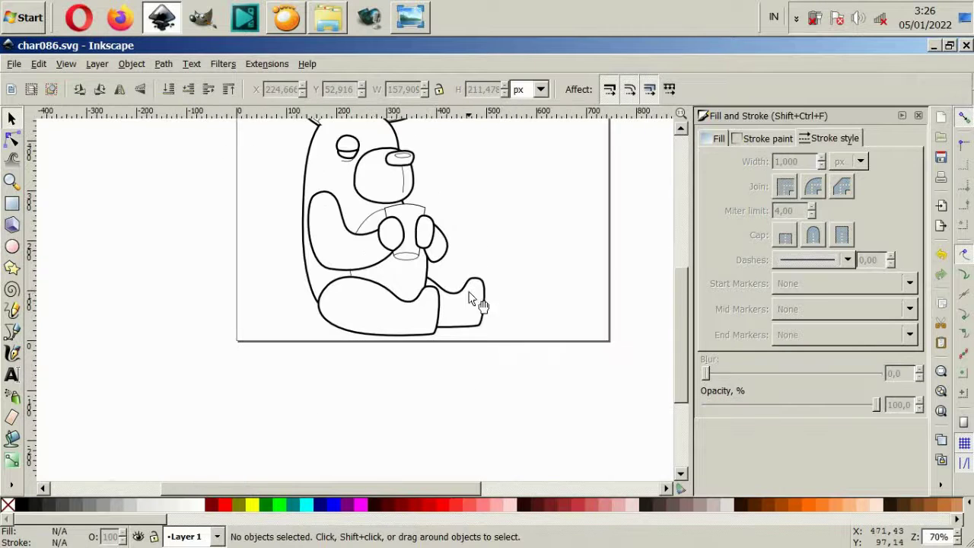
click(384, 236)
scroll(384, 236, up, 1)
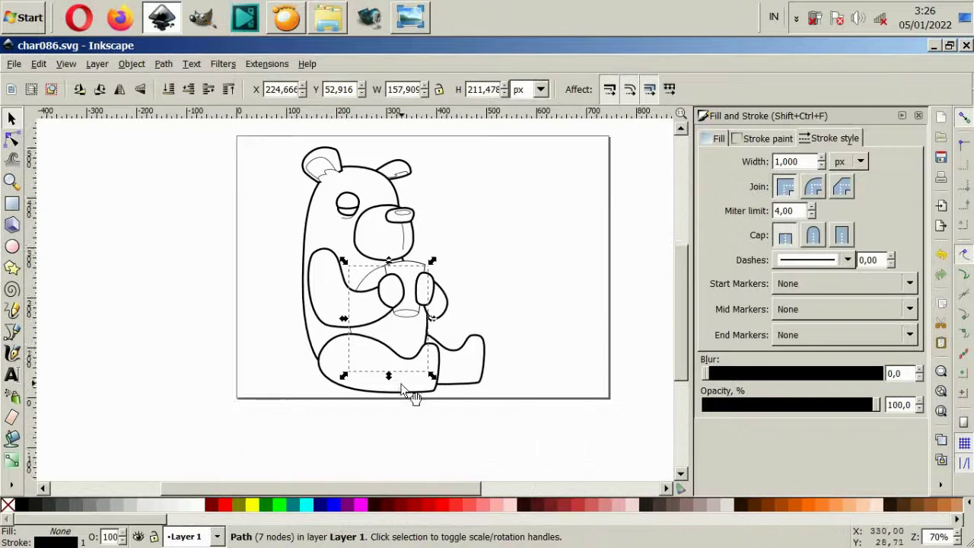
scroll(407, 347, up, 2)
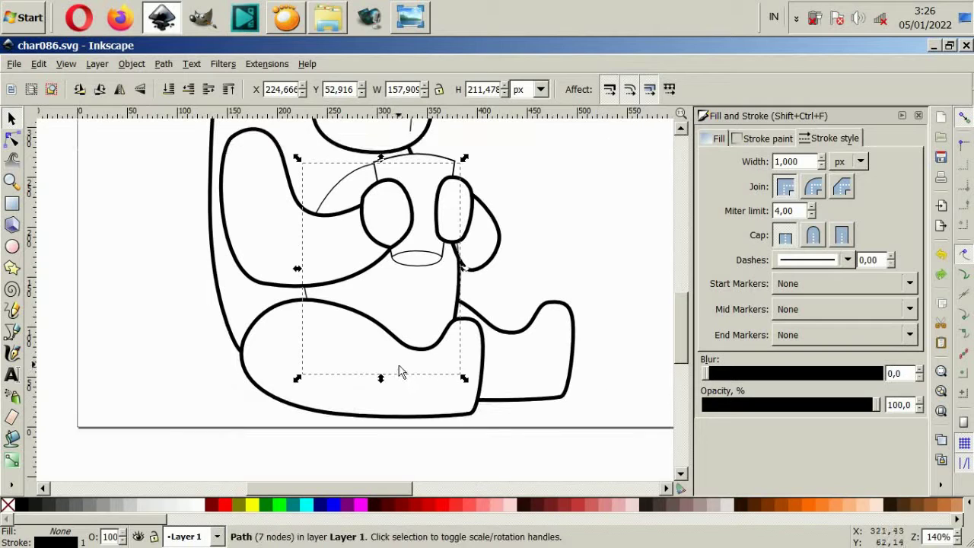
key(ctrl+z)
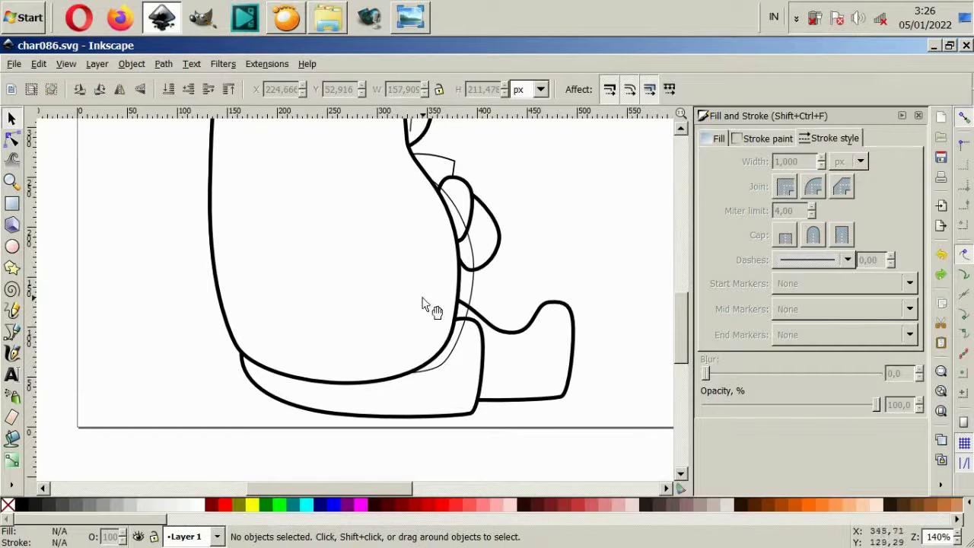
click(425, 304)
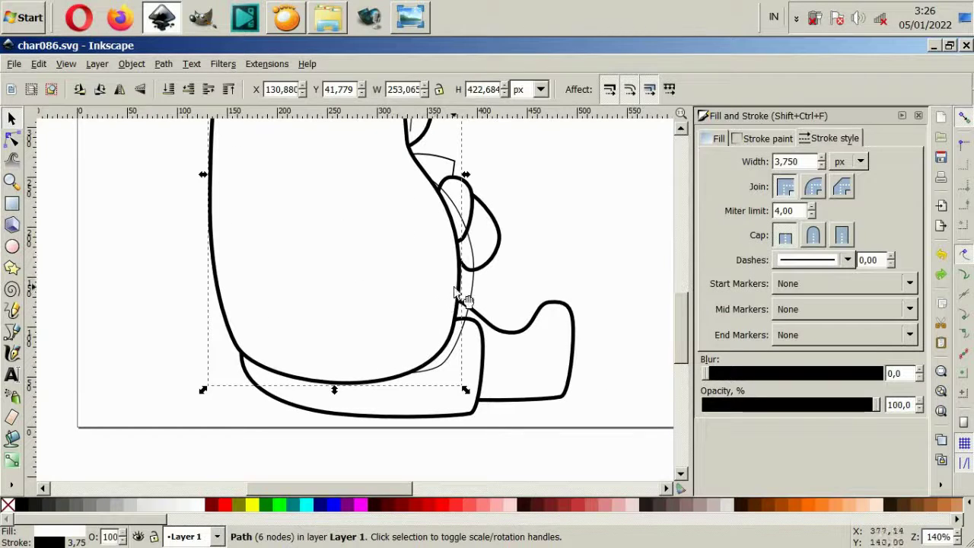
key(ctrl+shift+z)
drag(457, 286, 461, 310)
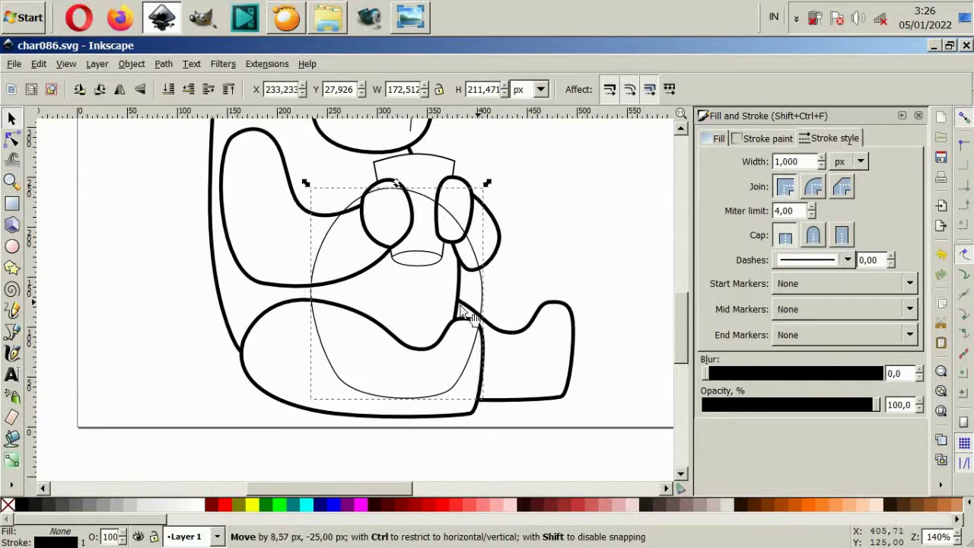
- Intersect the belly oval with the body outline, leaving a trimmed belly curve
click(394, 305)
key(5)
key(ctrl+z)
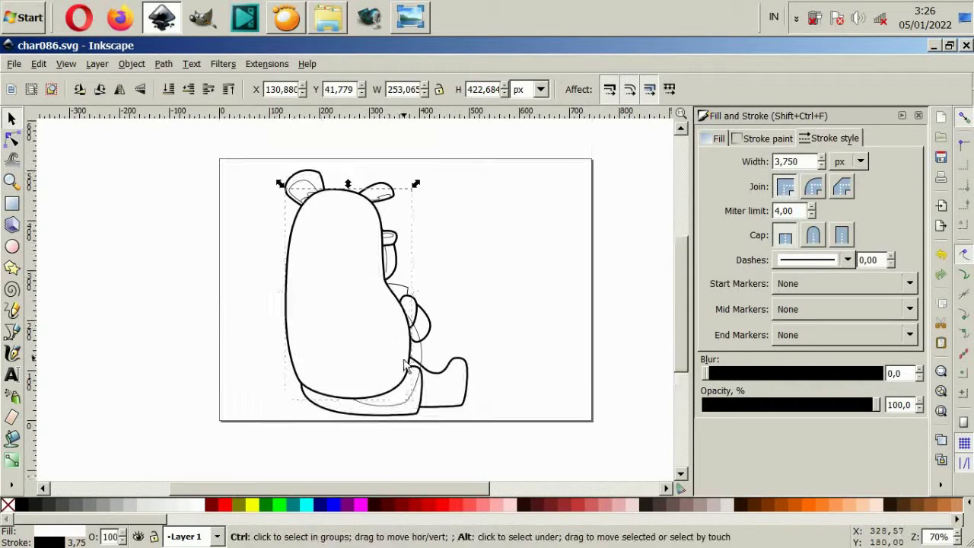
scroll(434, 374, up, 2)
click(163, 64)
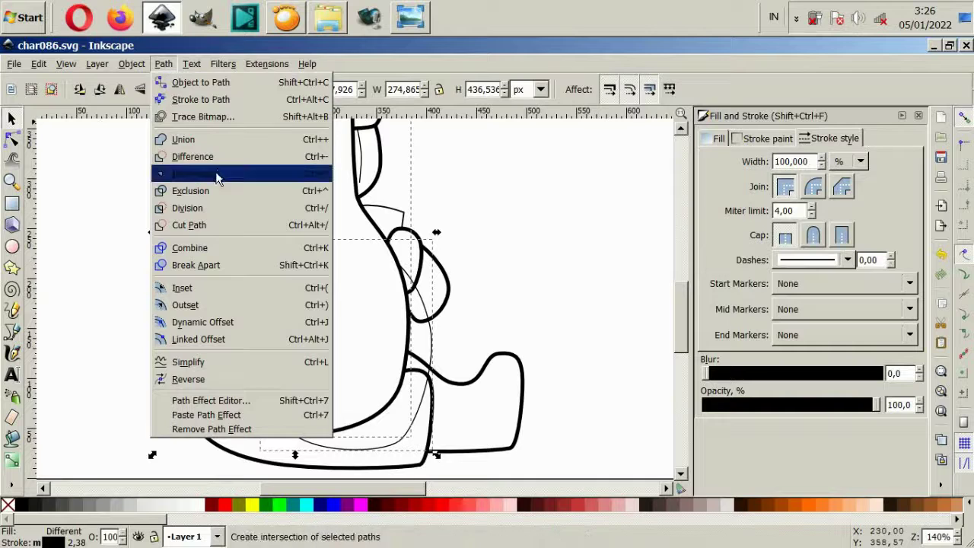
click(196, 174)
click(561, 330)
click(265, 348)
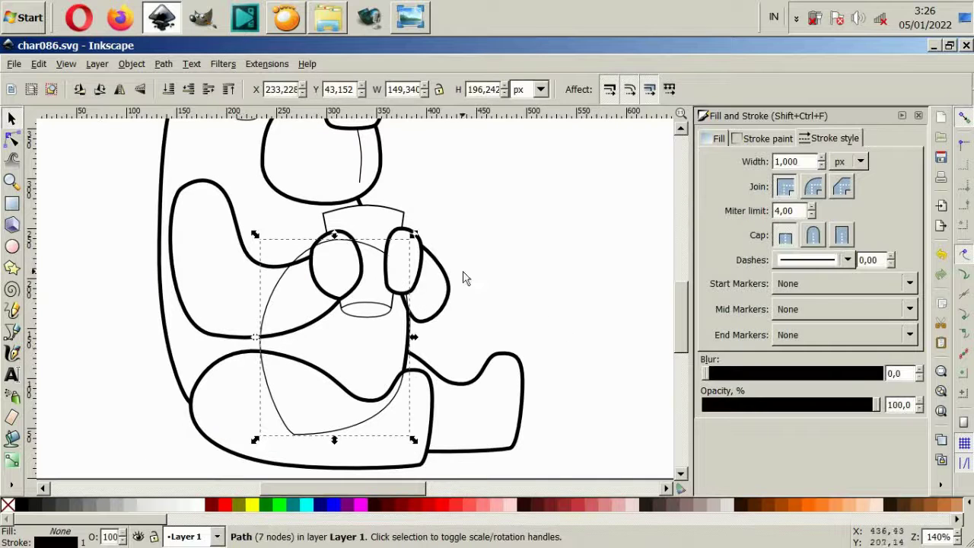
click(487, 274)
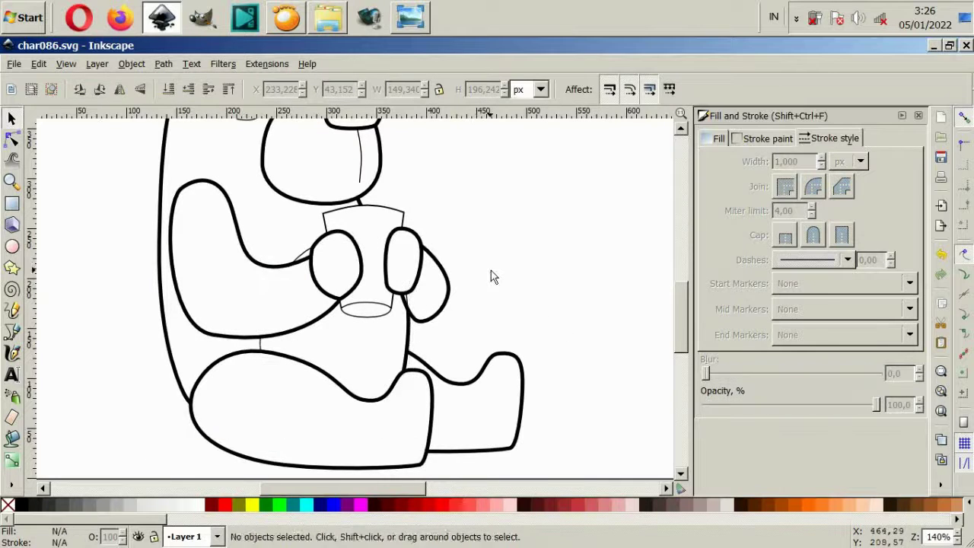
scroll(494, 274, down, 1)
scroll(449, 391, up, 1)
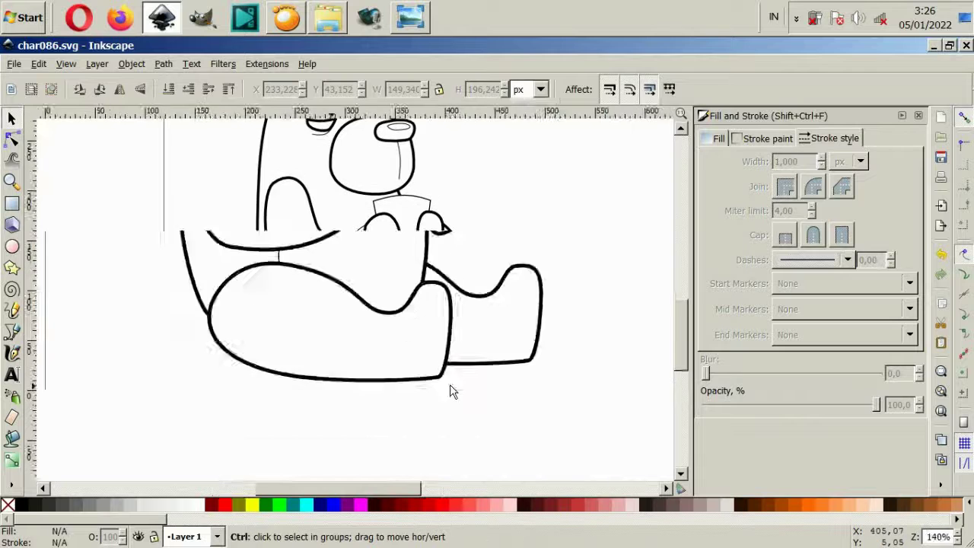
scroll(448, 426, up, 1)
- Draw a closed sole ellipse at the corner of one shoe
key(b)
scroll(368, 348, up, 1)
click(423, 418)
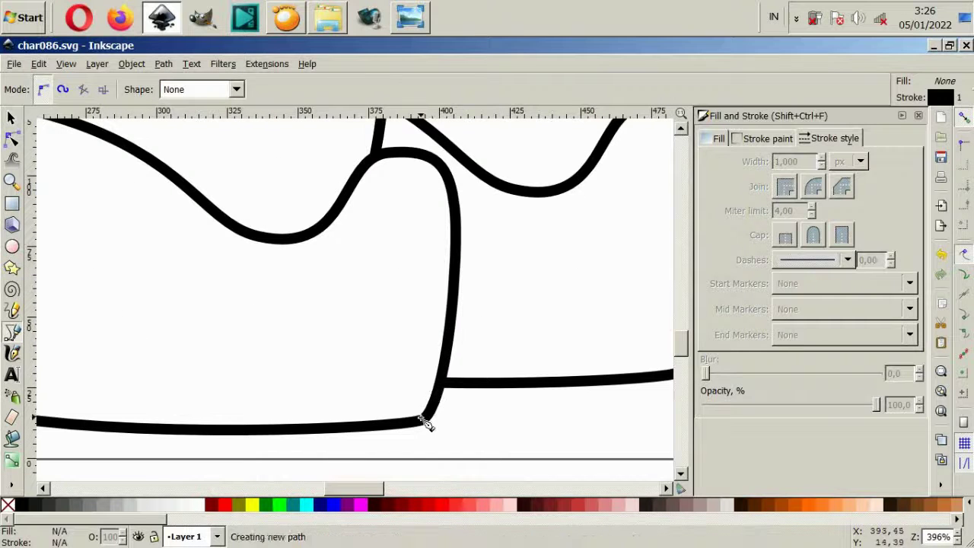
drag(404, 351, 397, 318)
click(406, 295)
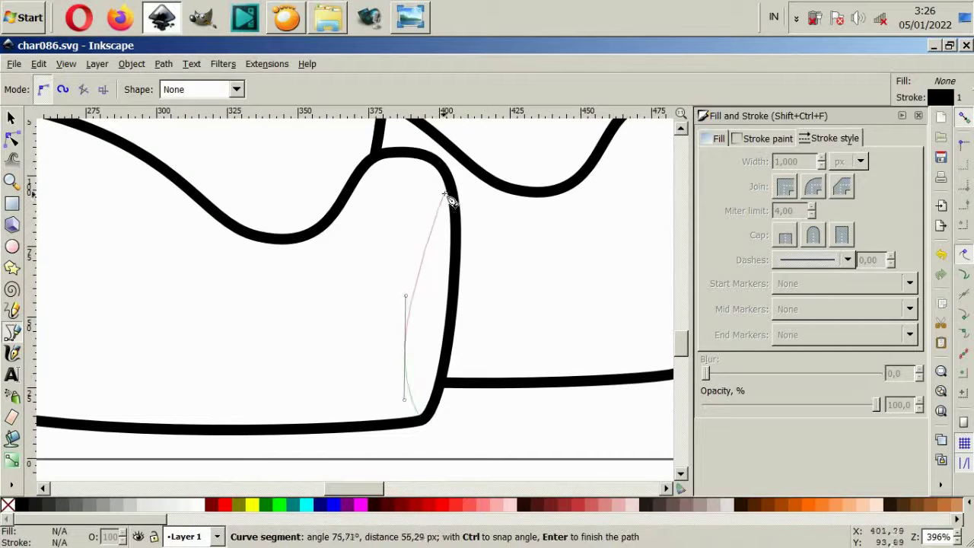
drag(445, 194, 461, 200)
click(437, 403)
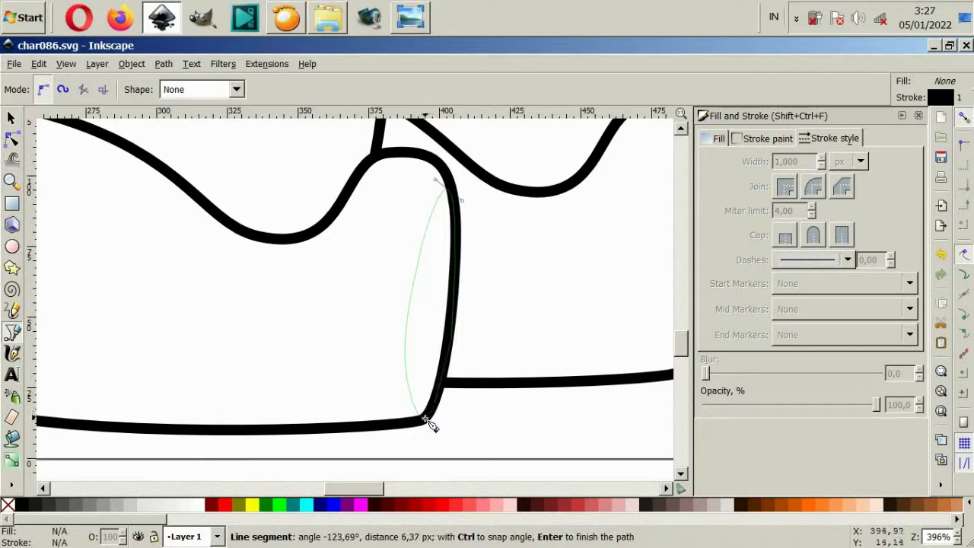
click(423, 417)
- Draw a second closed sole outline across the end of the other foot
scroll(449, 407, right, 3)
scroll(454, 404, up, 1)
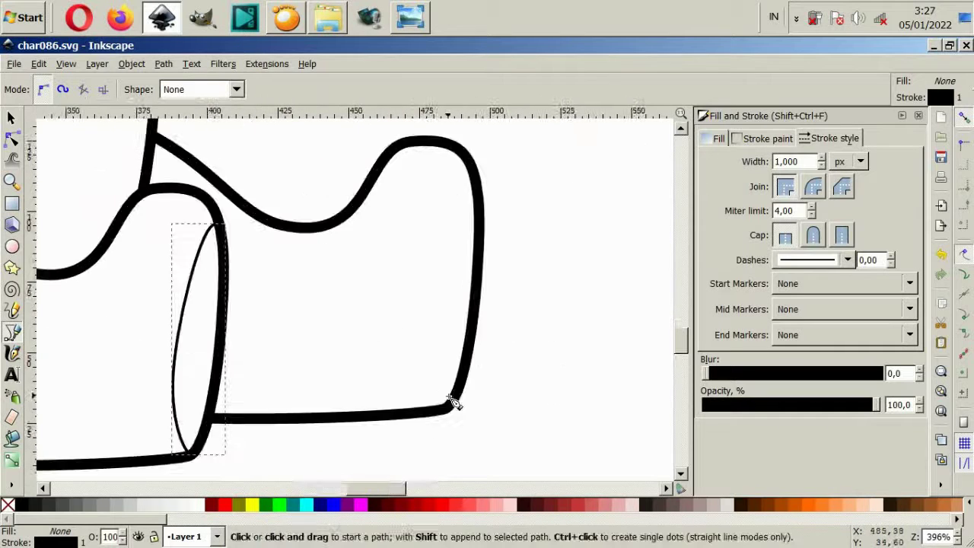
click(449, 402)
drag(444, 267, 451, 202)
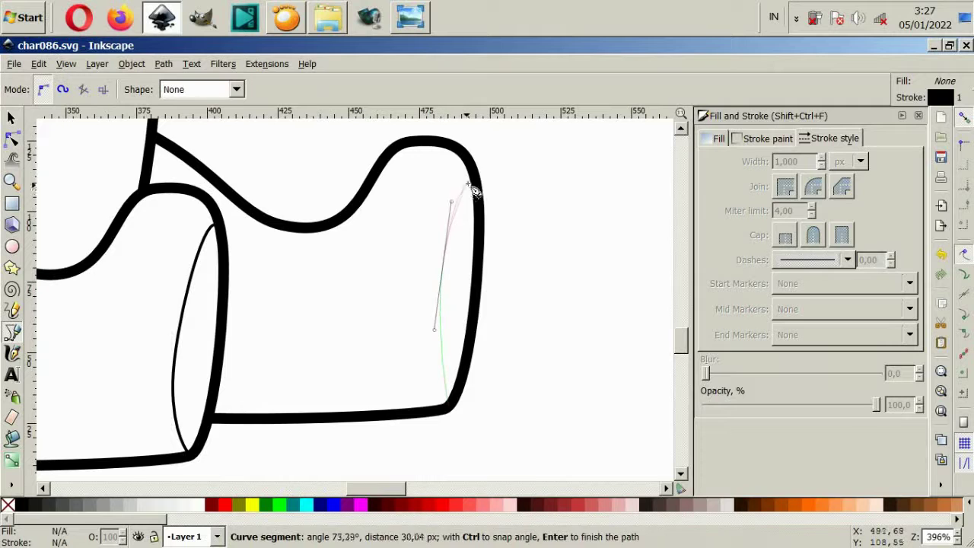
drag(477, 303, 474, 353)
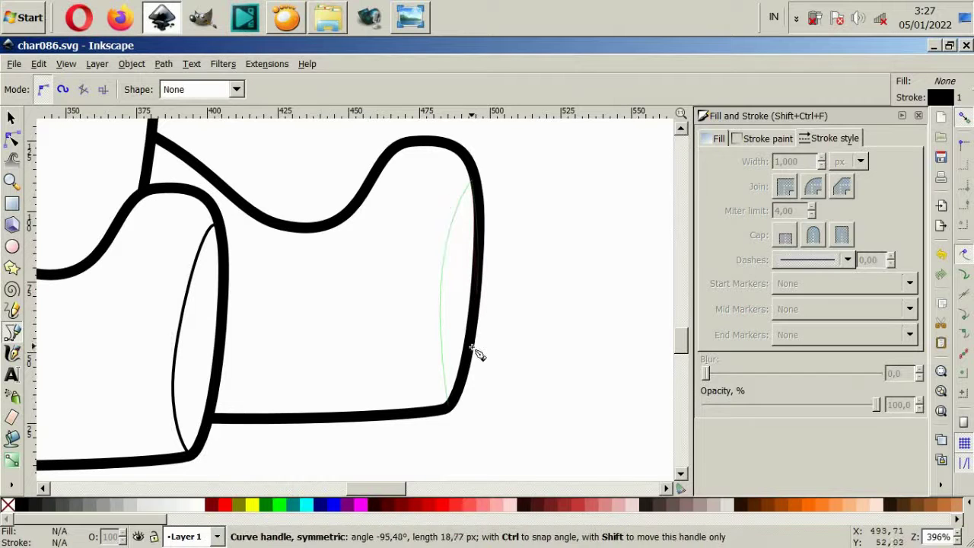
click(449, 403)
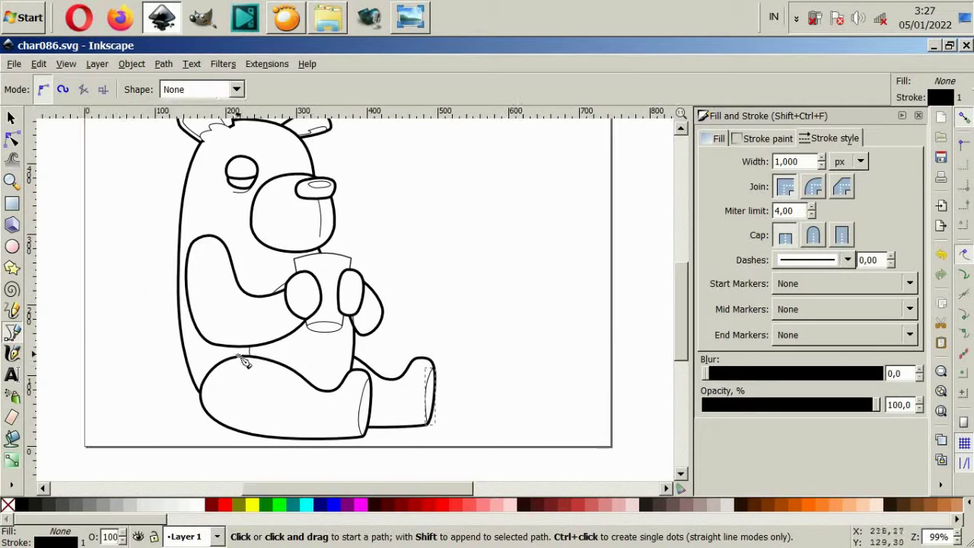
scroll(254, 353, up, 2)
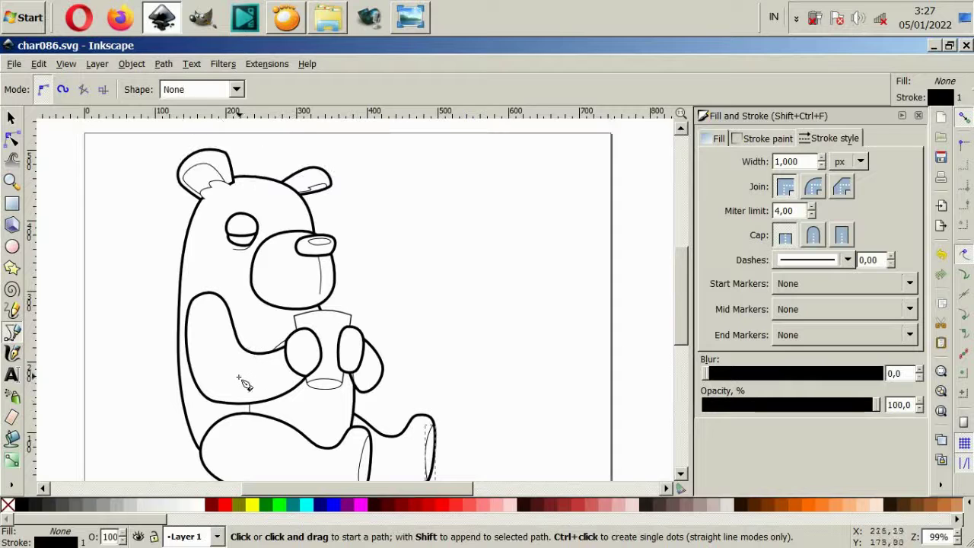
scroll(242, 381, up, 2)
- Delete the left paw and move the arm's end nodes up into the cup
click(12, 117)
click(359, 344)
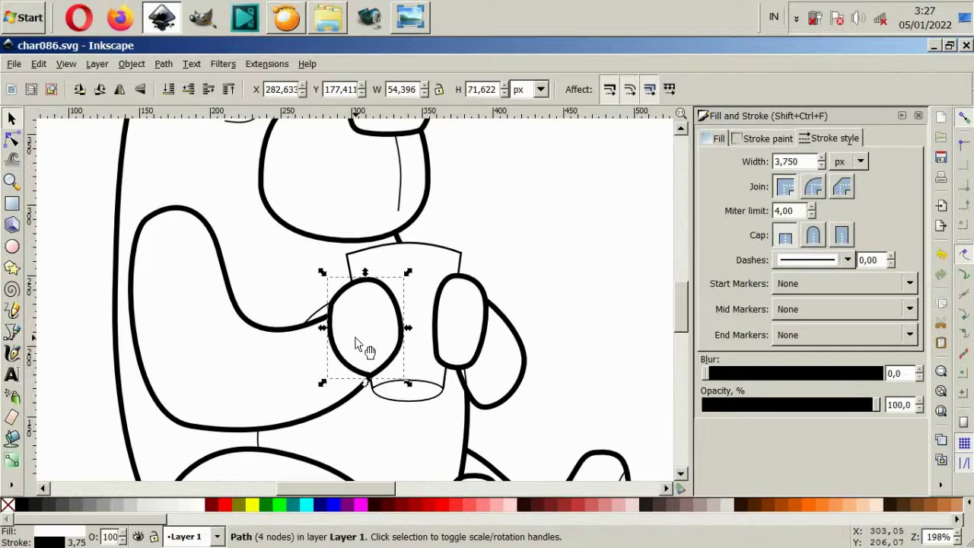
key(Delete)
click(335, 384)
click(13, 140)
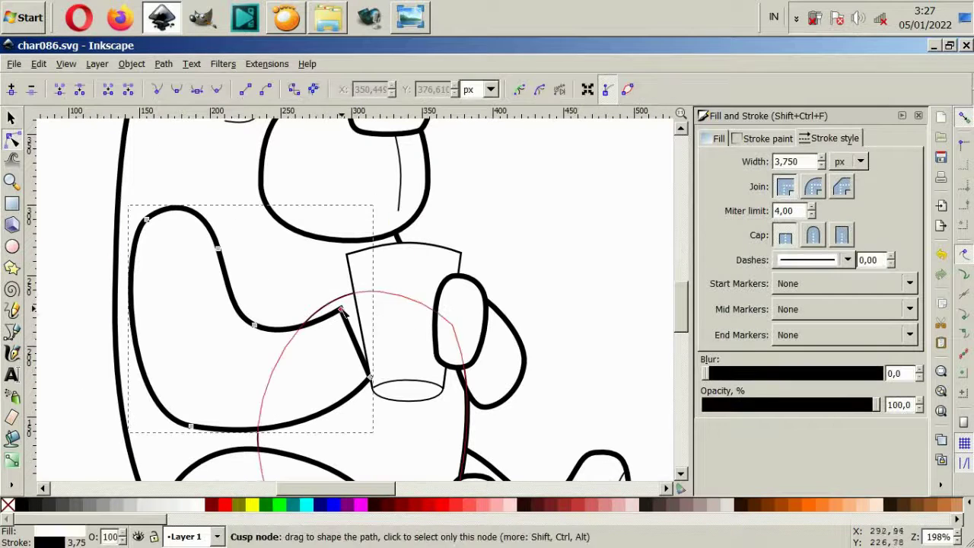
drag(346, 308, 371, 292)
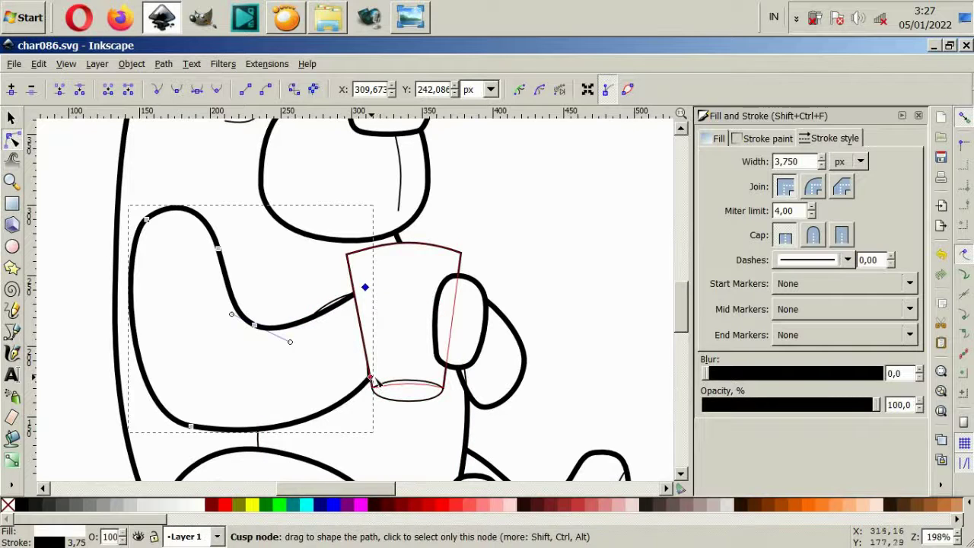
drag(371, 377, 381, 378)
key(s)
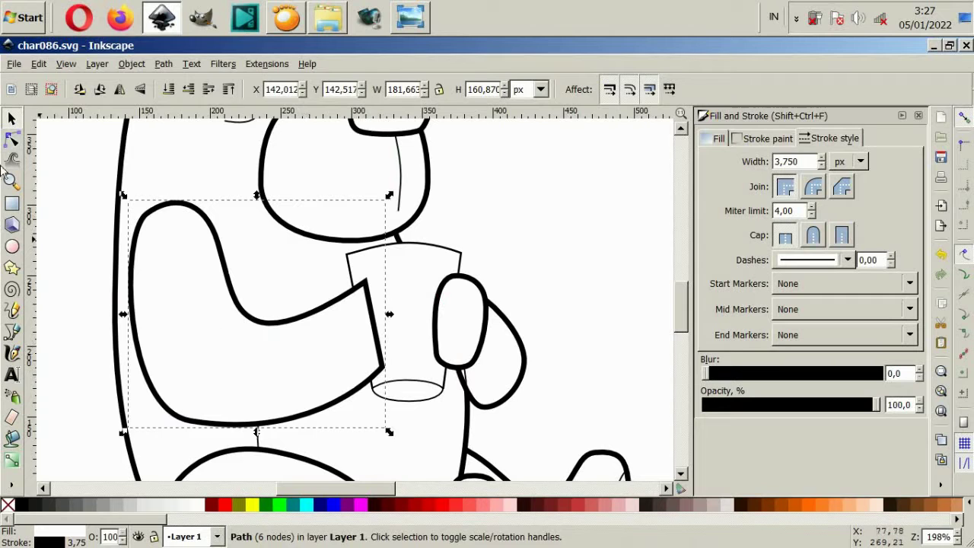
- Bend the arm's edge by the cup into a curve and add a node at its upper corner
key(n)
drag(375, 329, 409, 339)
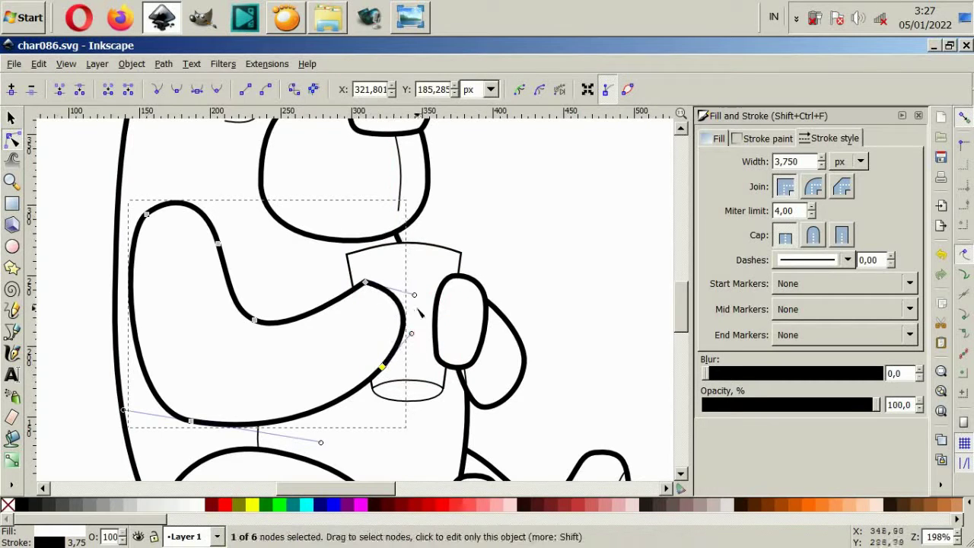
mouse_move(416, 299)
mouse_down()
mouse_move(411, 277)
mouse_move(364, 272)
mouse_move(327, 290)
mouse_up()
double_click(351, 288)
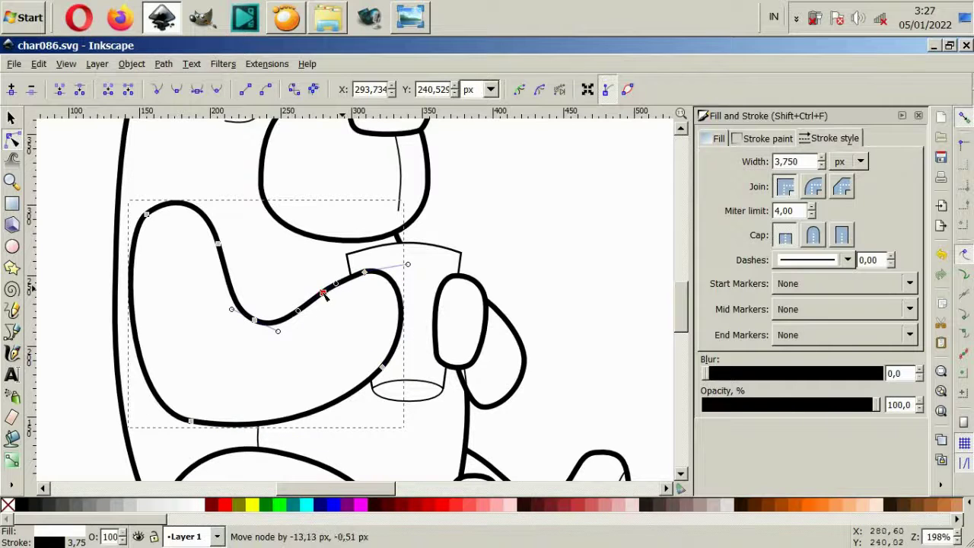
click(562, 341)
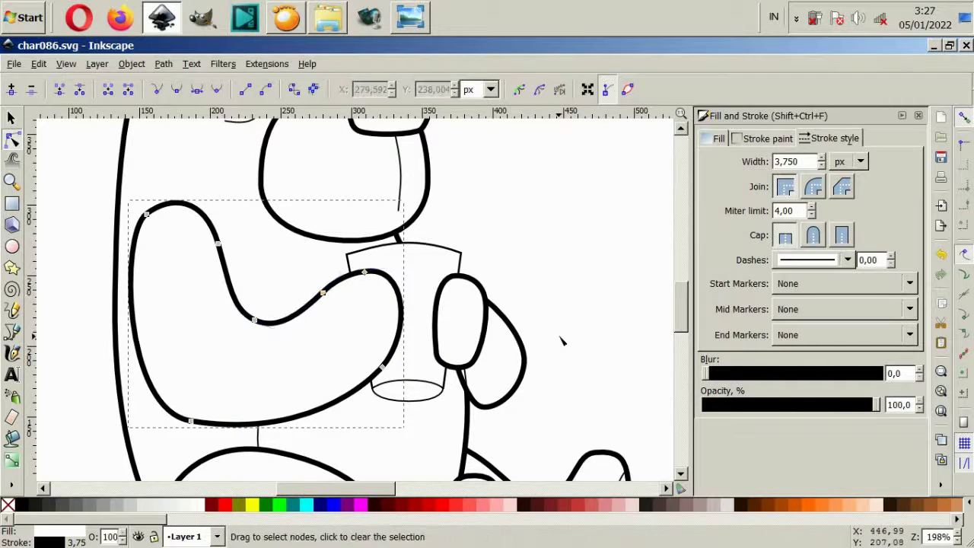
key(Escape)
- Undo the last two arm edits to bring back the paw over the cup
scroll(479, 373, down, 2)
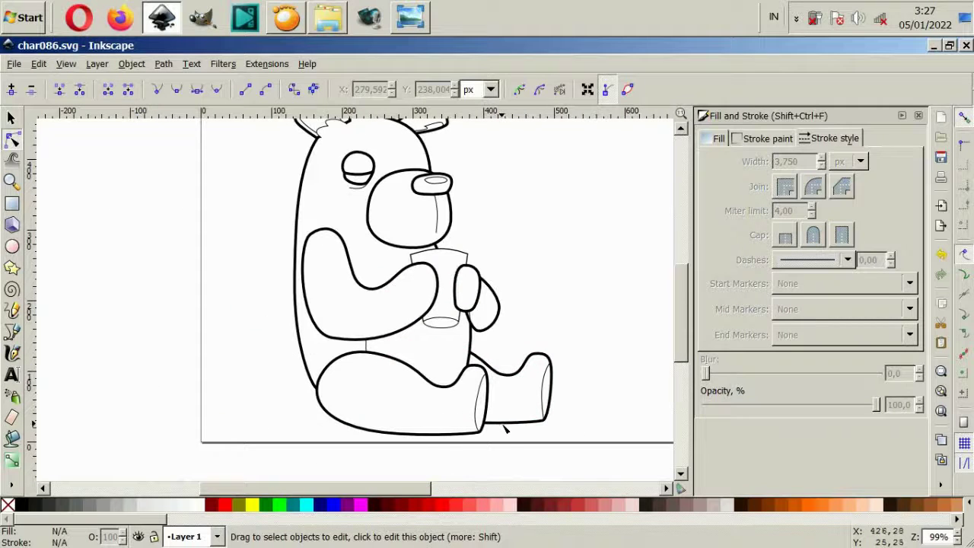
scroll(504, 430, up, 2)
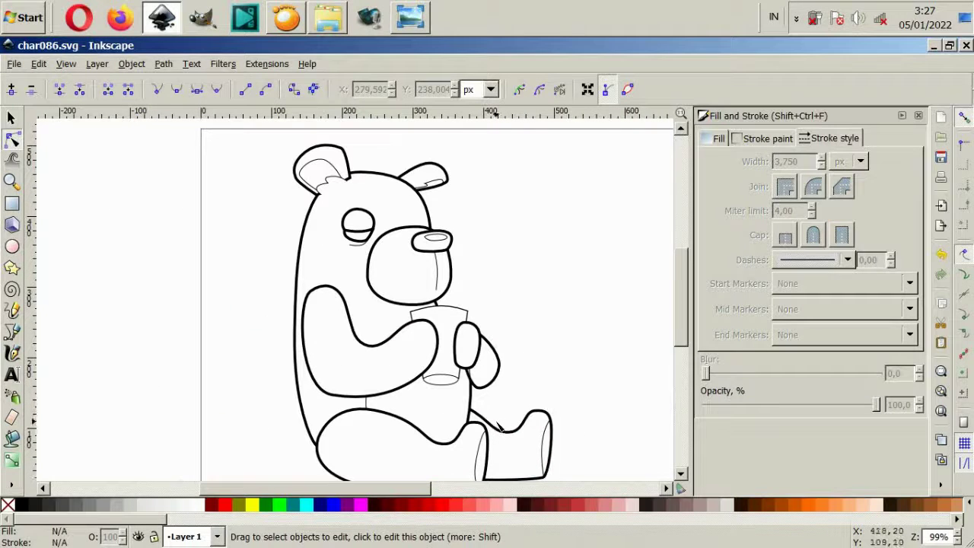
scroll(498, 428, up, 2)
key(ctrl+z)
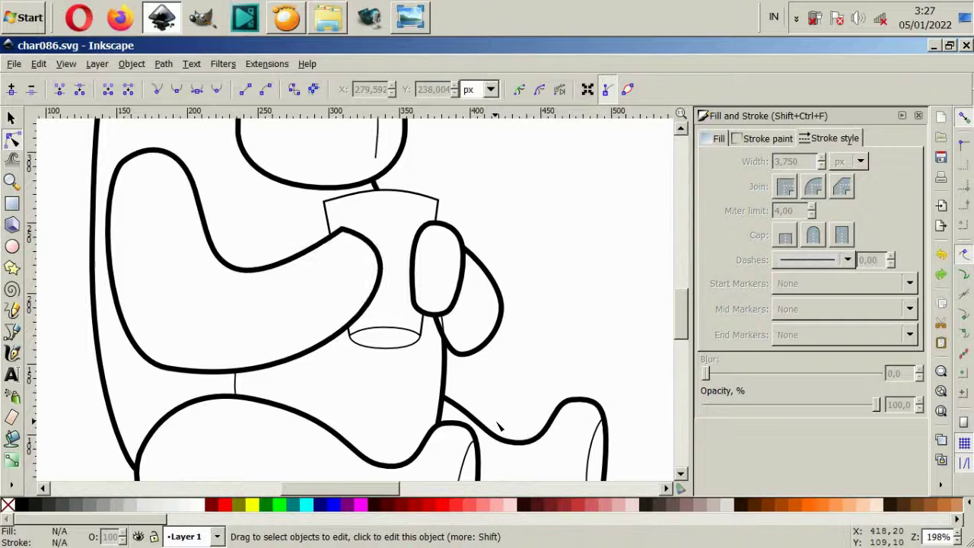
key(ctrl+z)
key(ctrl+z)
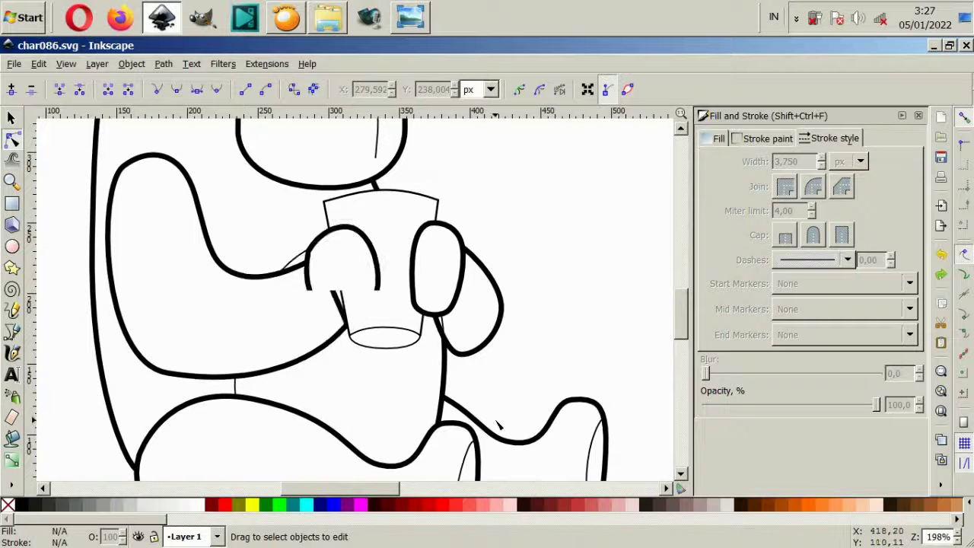
- Set the cup outline's stroke width to 3 pt
key(5)
scroll(344, 300, down, 2)
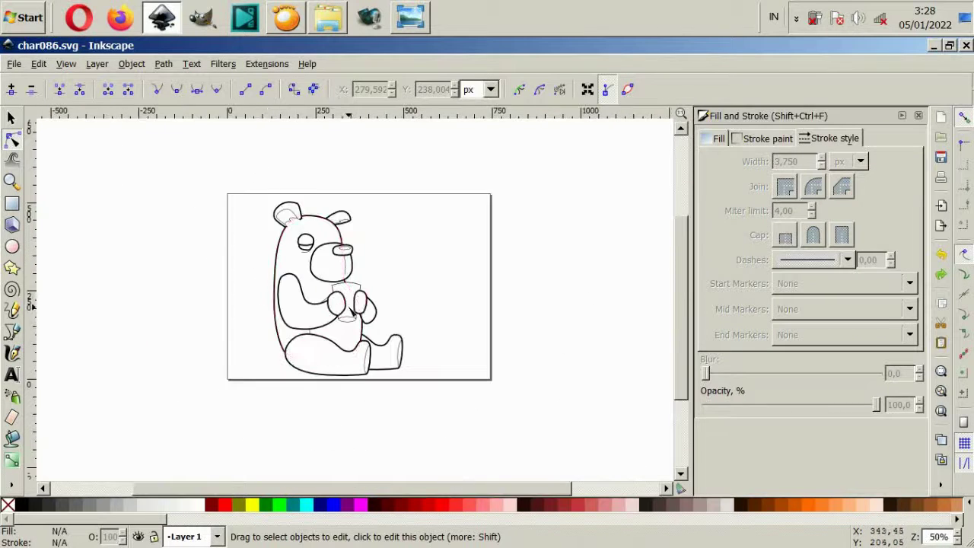
scroll(344, 300, up, 2)
scroll(344, 300, up, 2)
click(344, 301)
click(860, 161)
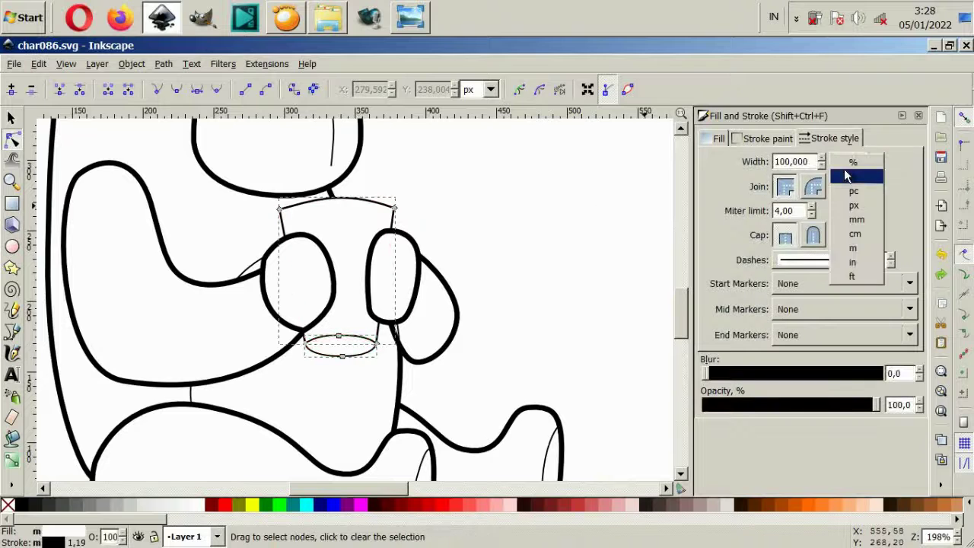
click(844, 190)
triple_click(791, 161)
text(3)
key(Return)
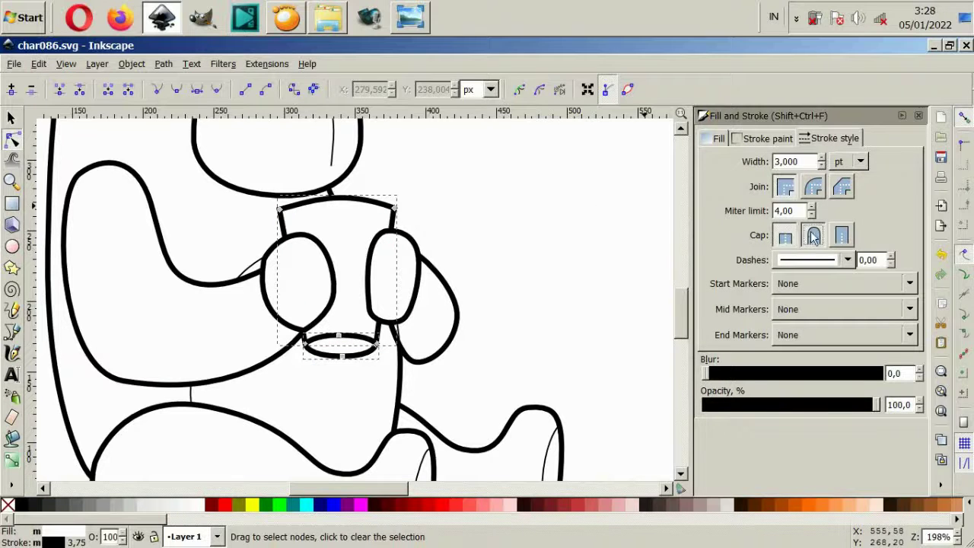
- Draw a closed straw outline from below the mouth down toward the cup
click(452, 203)
scroll(373, 261, up, 3)
scroll(307, 283, up, 2)
scroll(308, 283, up, 2)
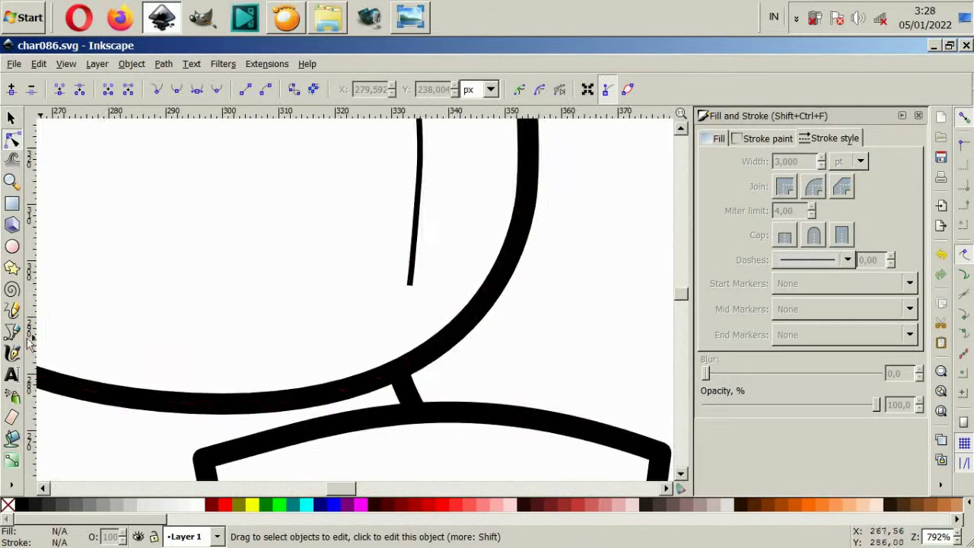
key(b)
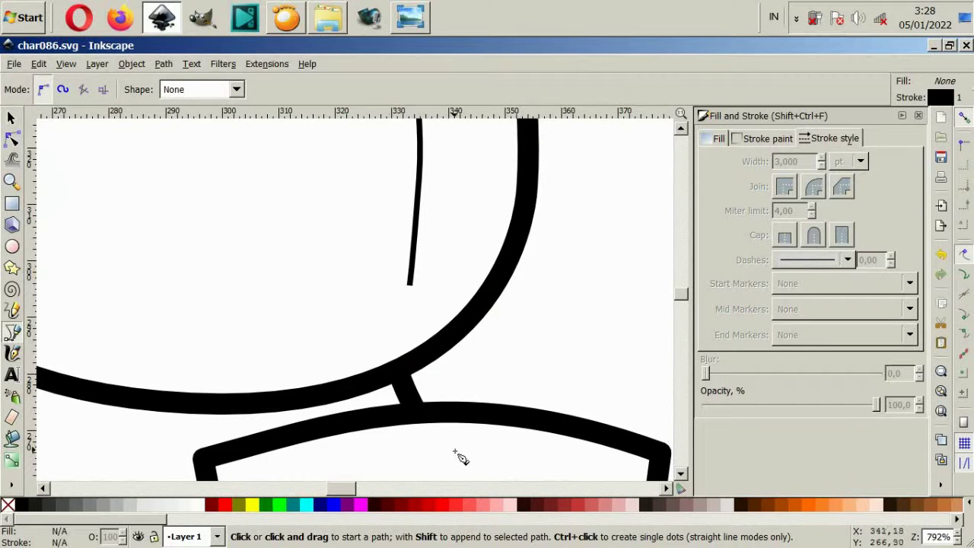
click(425, 475)
drag(381, 300, 429, 287)
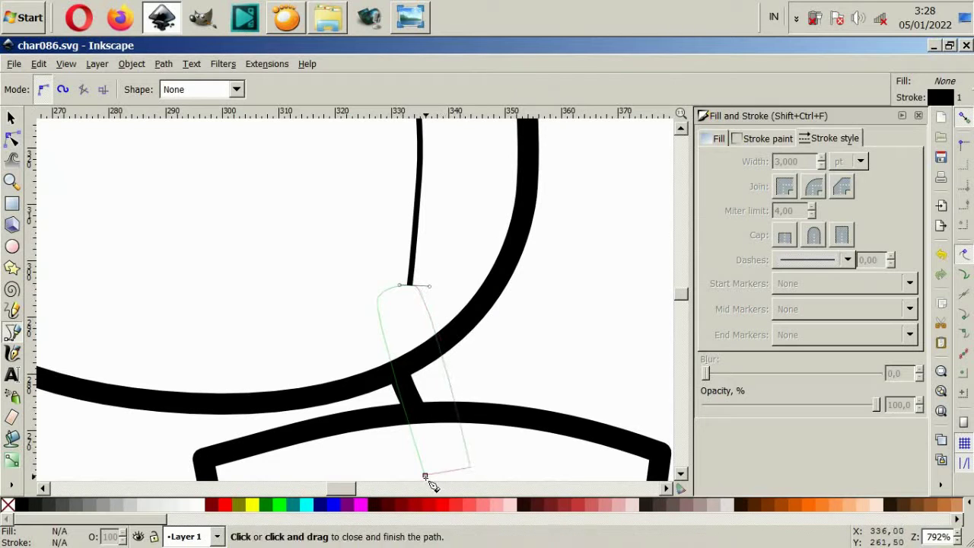
click(424, 476)
- Adjust the straw's left points and fill the straw white
click(11, 120)
click(12, 140)
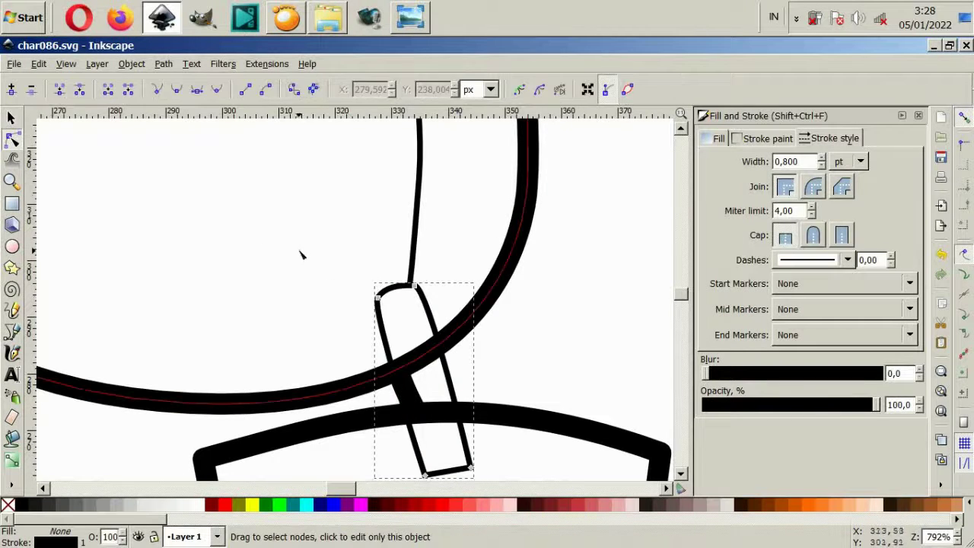
click(378, 298)
drag(372, 423, 432, 482)
scroll(429, 441, down, 2)
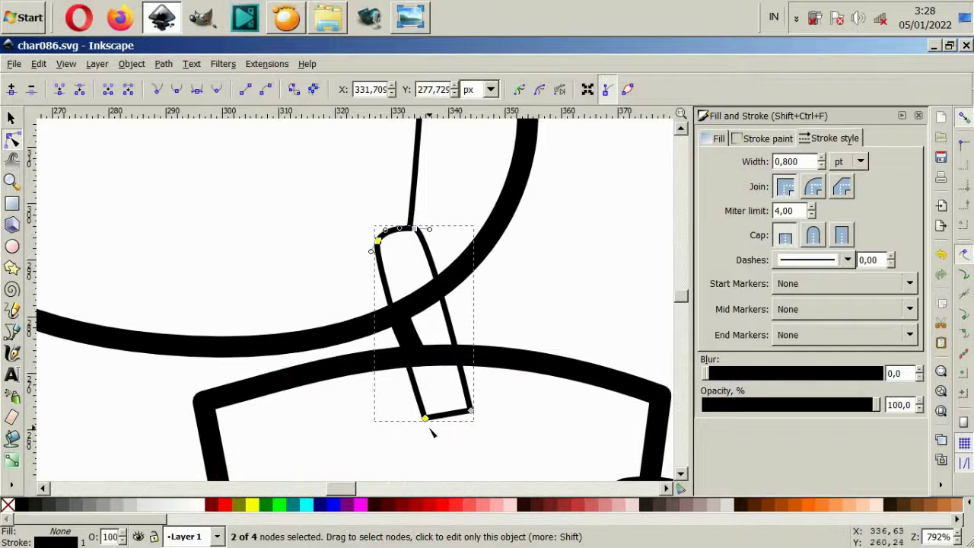
drag(424, 421, 406, 423)
click(194, 504)
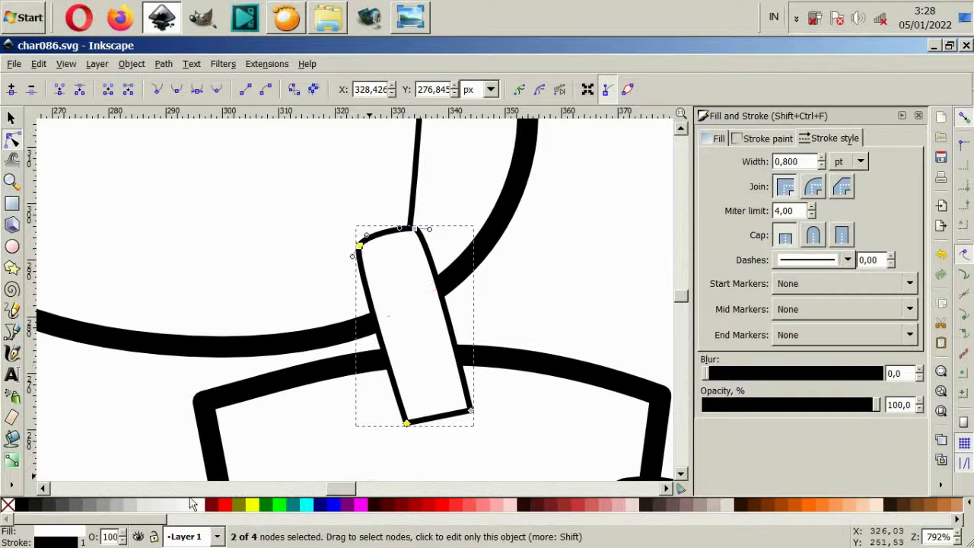
- Lower the white straw one level so it sits behind the cup rim
click(11, 120)
click(478, 332)
click(441, 338)
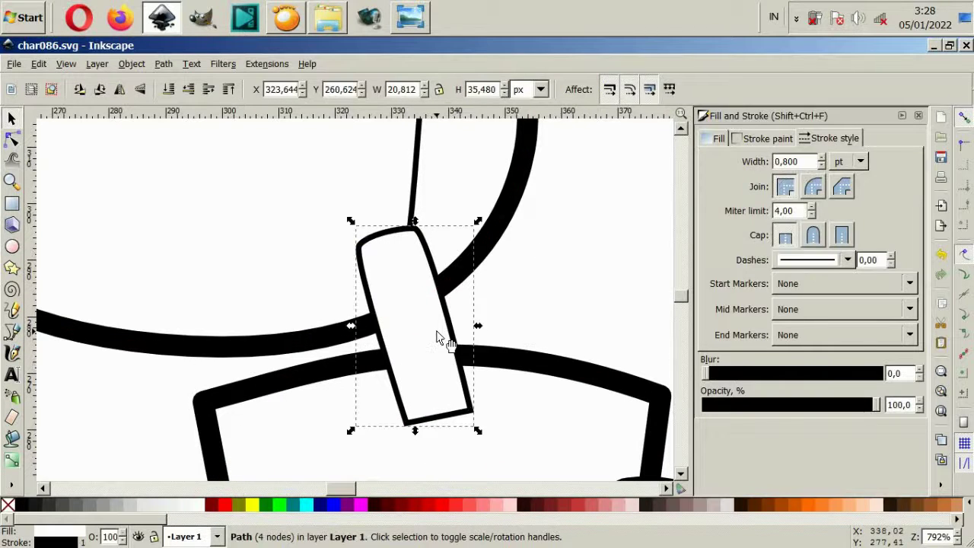
key(Page_Down)
click(543, 294)
ctrl+scroll(545, 295, down, 2)
ctrl+scroll(545, 295, down, 1)
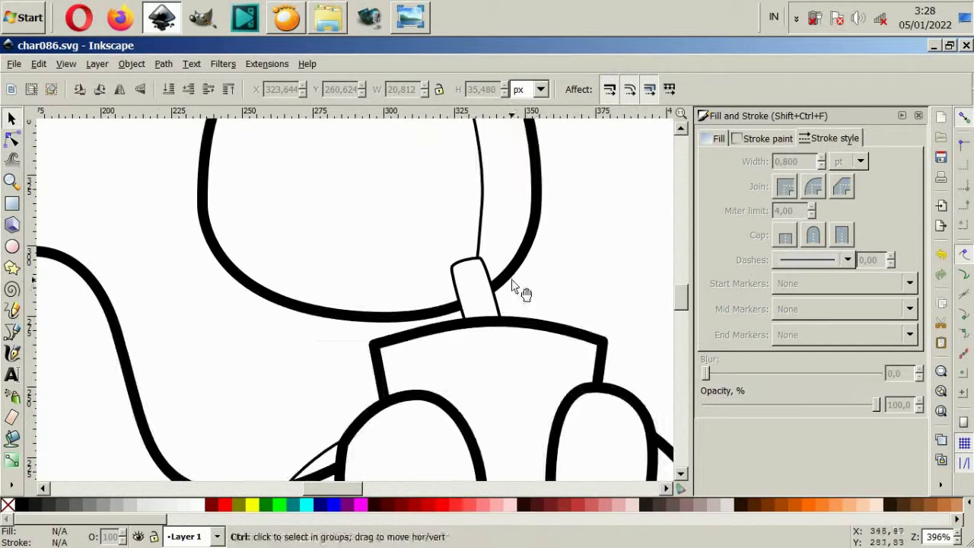
ctrl+scroll(522, 289, down, 1)
ctrl+scroll(548, 294, down, 1)
ctrl+scroll(557, 289, down, 1)
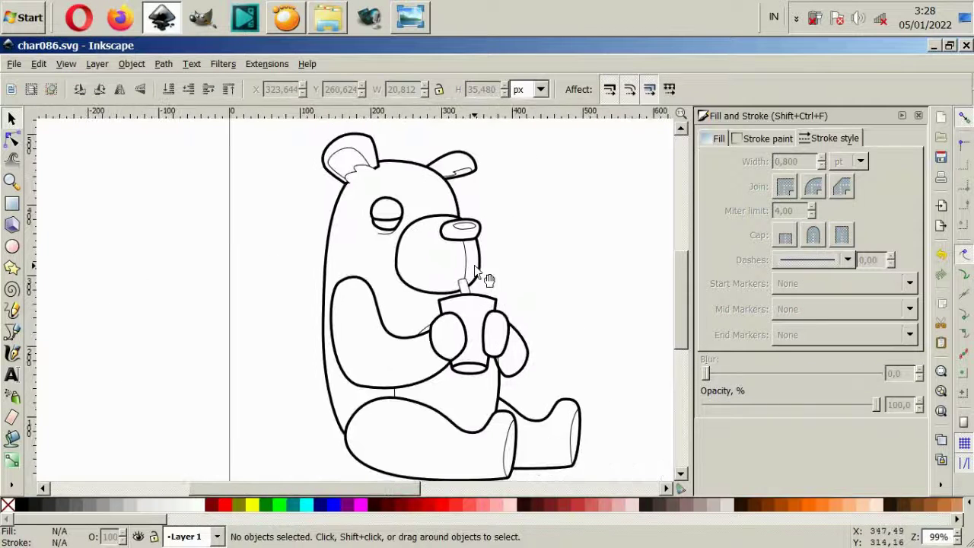
scroll(481, 275, right, 2)
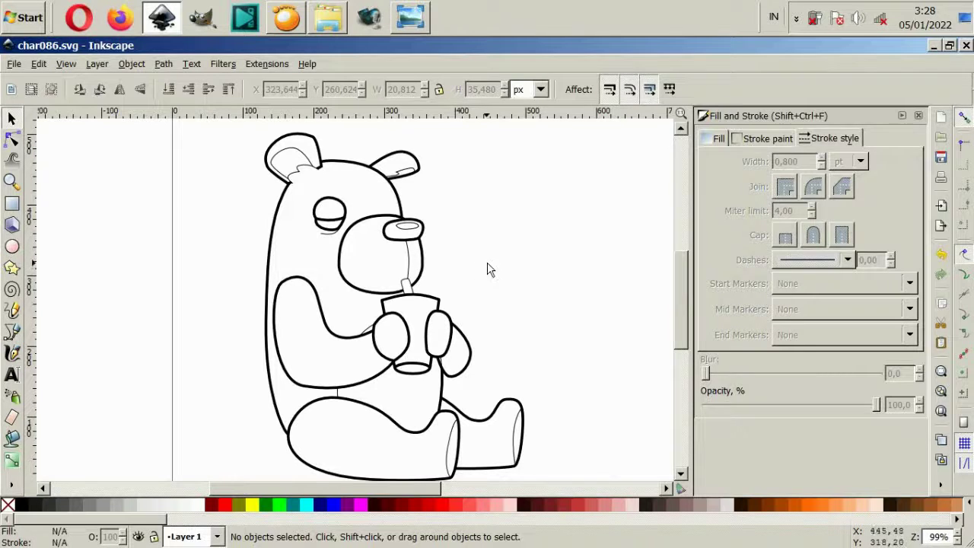
- Draw a closed, pointed tail shape tucked behind the bear's lower back
ctrl+scroll(274, 480, up, 2)
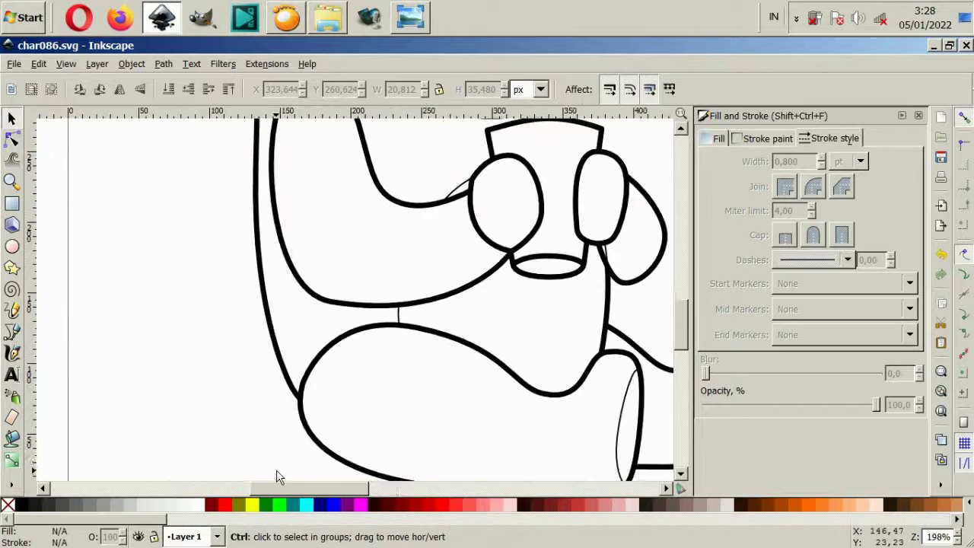
key(b)
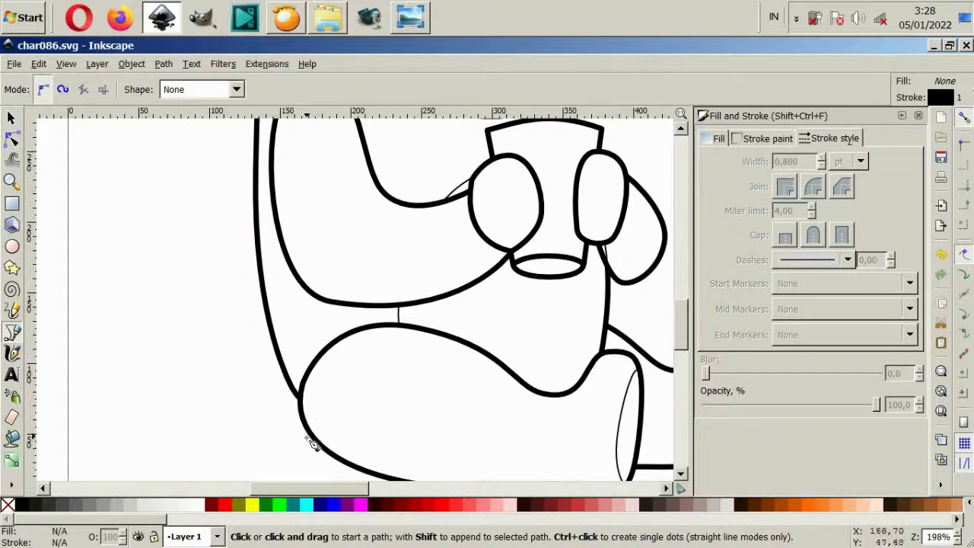
click(317, 421)
drag(257, 438, 218, 430)
drag(210, 383, 212, 367)
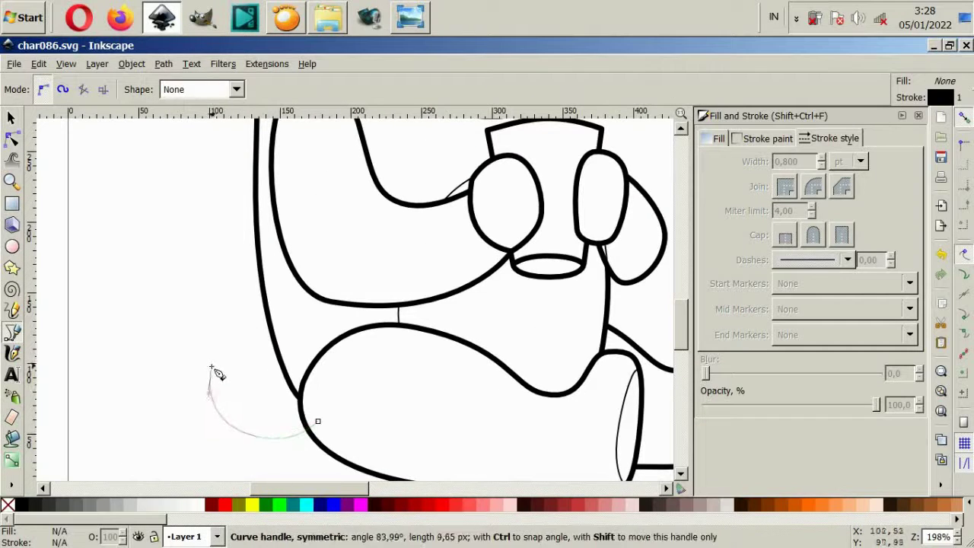
click(235, 344)
click(245, 363)
drag(293, 363, 302, 366)
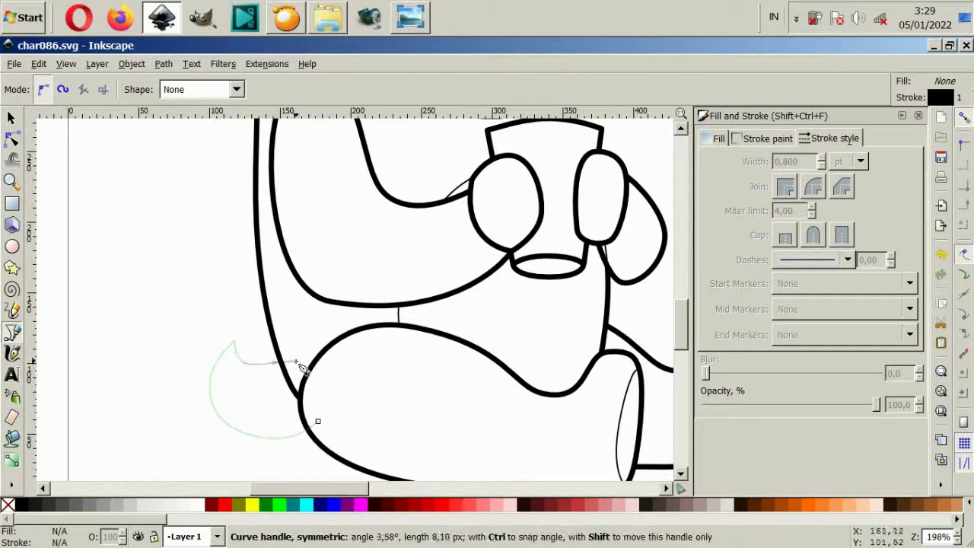
drag(317, 421, 293, 438)
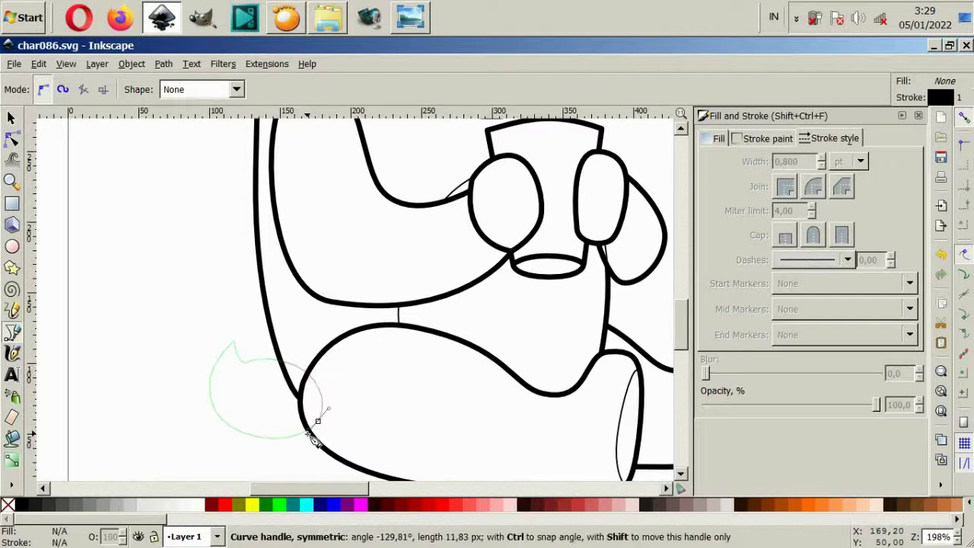
- Give the tail a 3 pt outline with round joins
click(196, 505)
text(3)
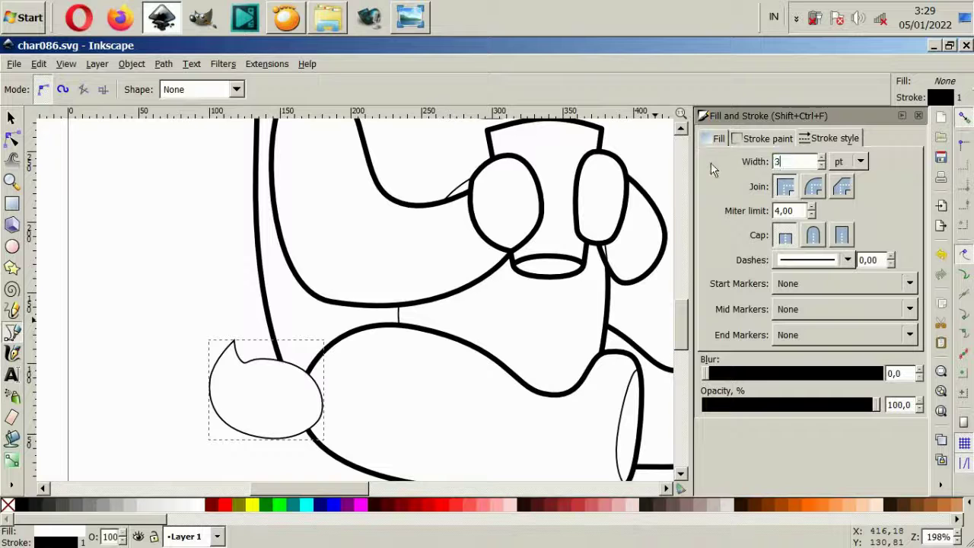
key(Return)
click(813, 186)
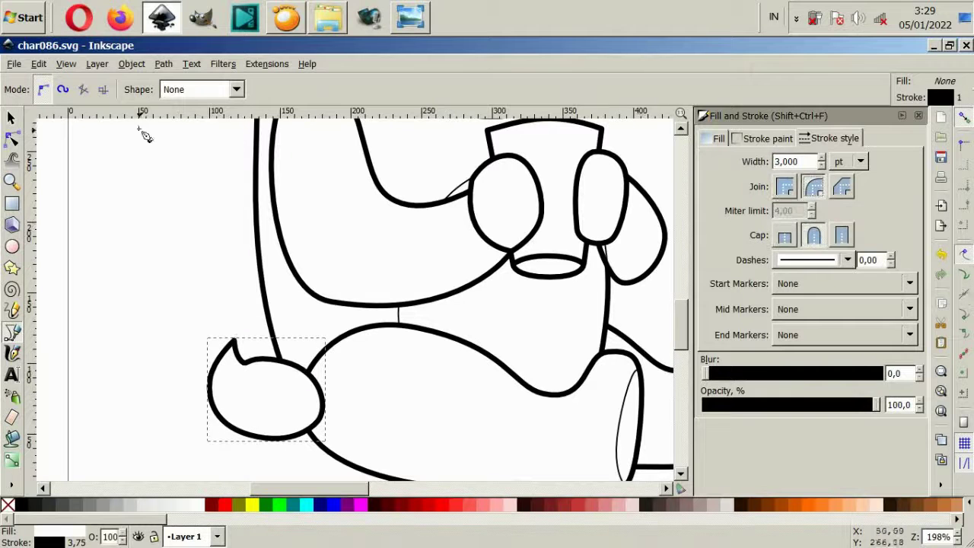
- Refine the tail's nodes to smooth its top, right side and bottom curves
click(11, 139)
scroll(292, 412, up, 2)
drag(280, 327, 302, 318)
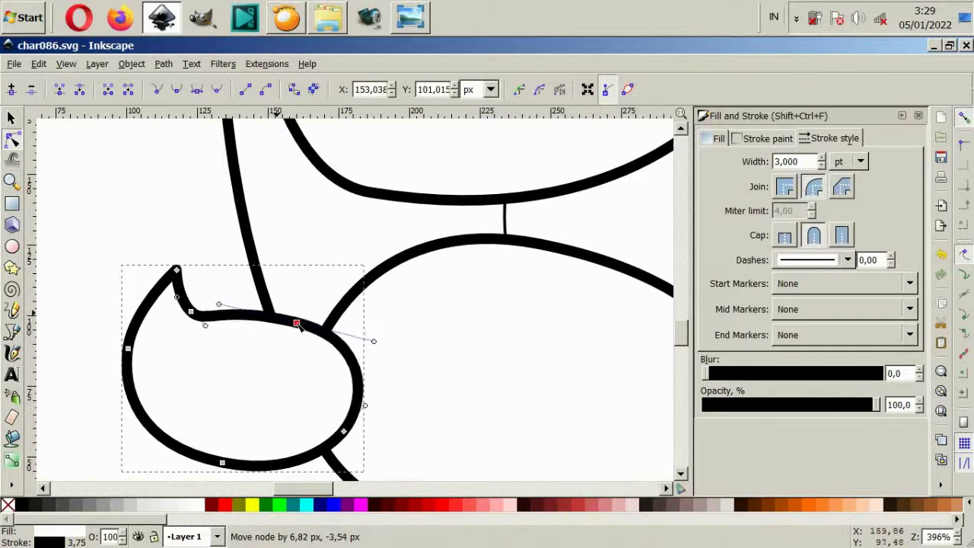
drag(205, 329, 215, 347)
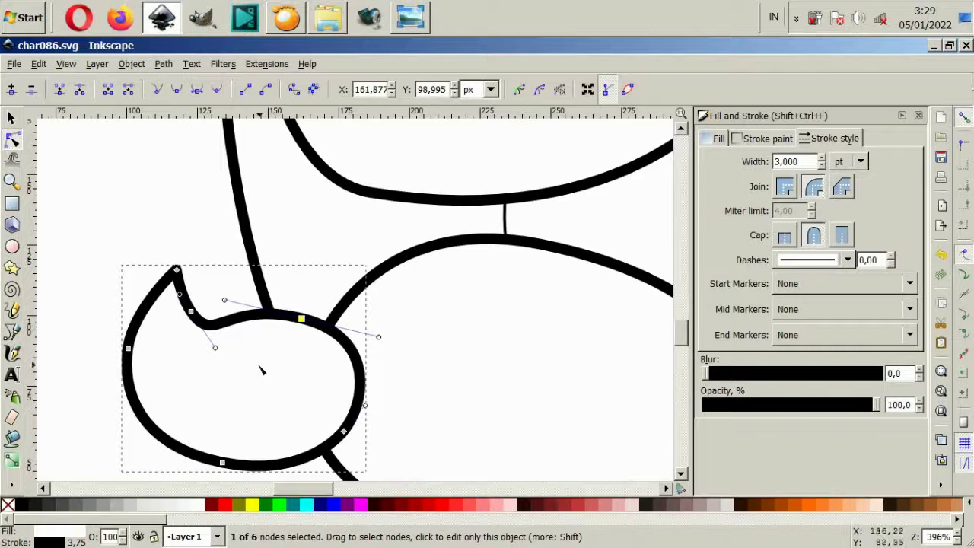
drag(301, 318, 305, 335)
drag(354, 356, 344, 346)
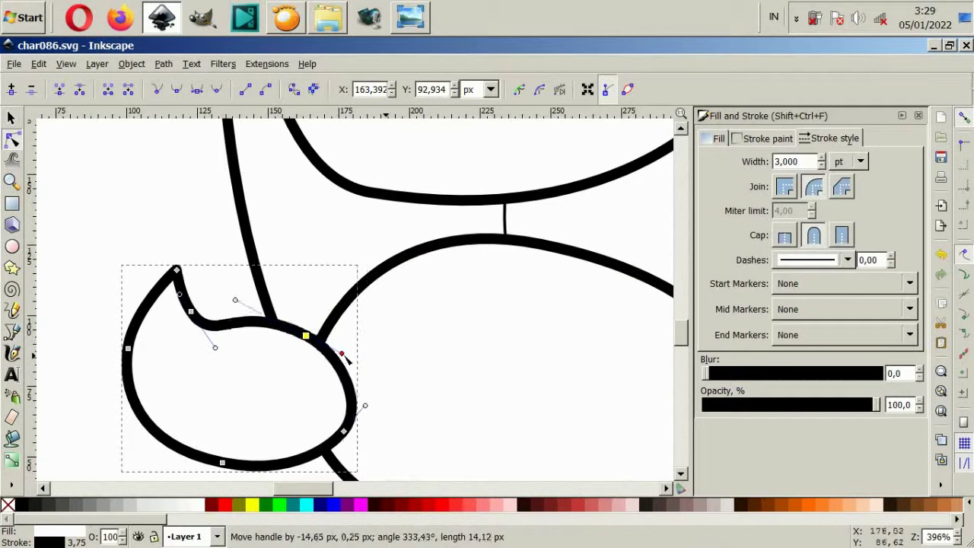
drag(357, 403, 362, 403)
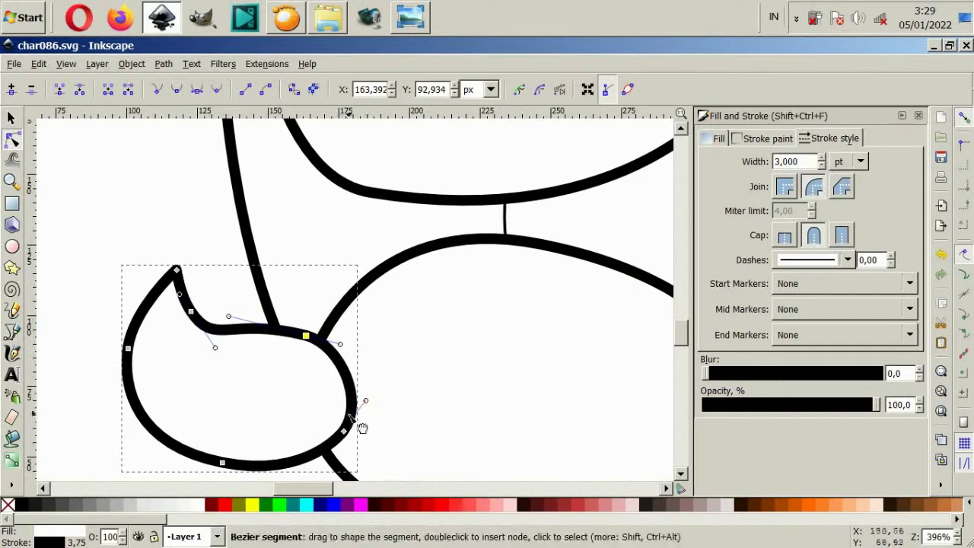
scroll(358, 419, down, 1)
click(217, 435)
drag(307, 452, 325, 461)
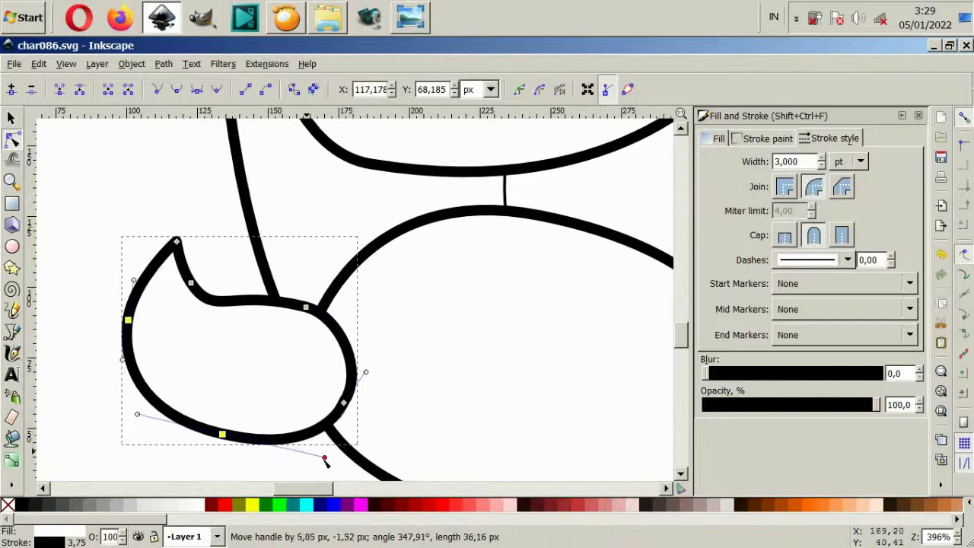
drag(191, 284, 195, 286)
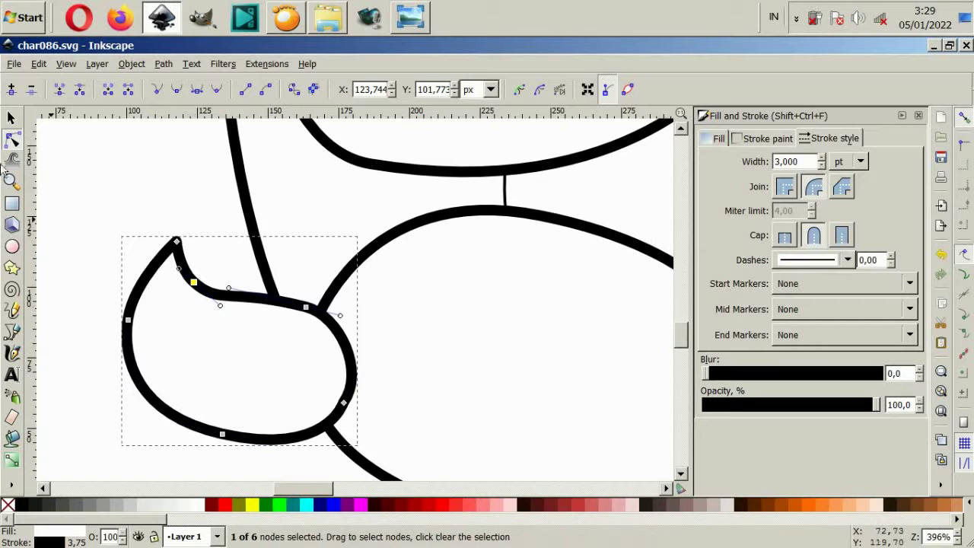
key(s)
key(Escape)
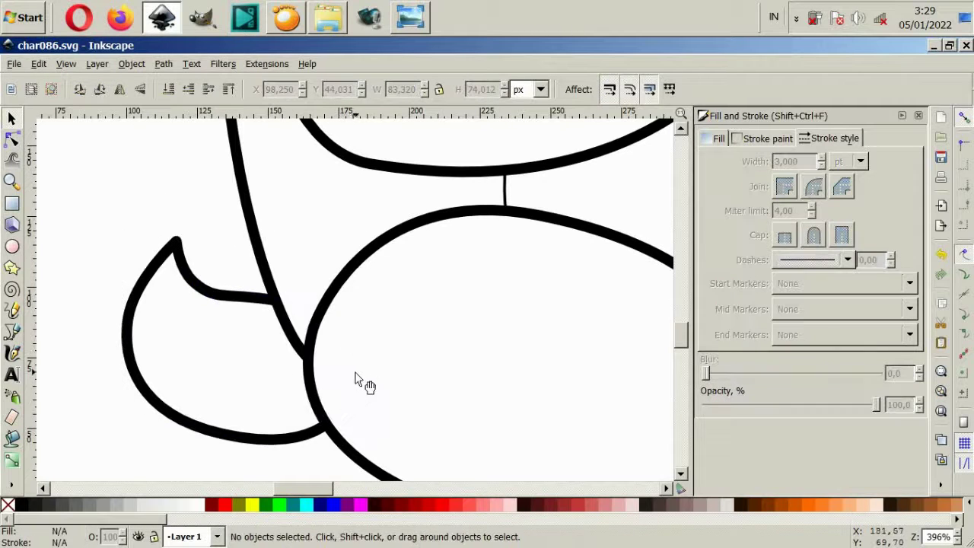
- Draw an inner ellipse in the bottom of the cup
key(5)
key(4)
scroll(411, 425, down, 2)
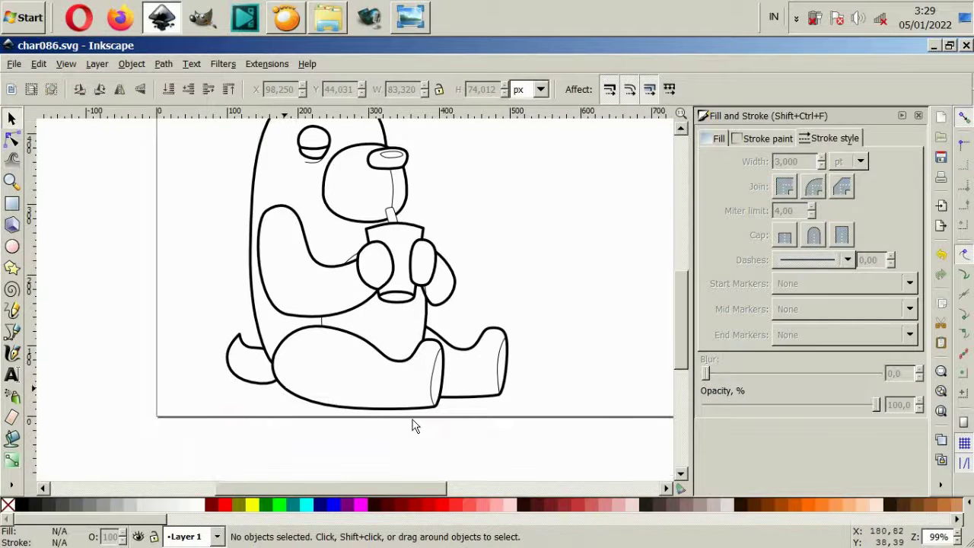
ctrl+scroll(414, 424, up, 2)
ctrl+scroll(374, 435, up, 4)
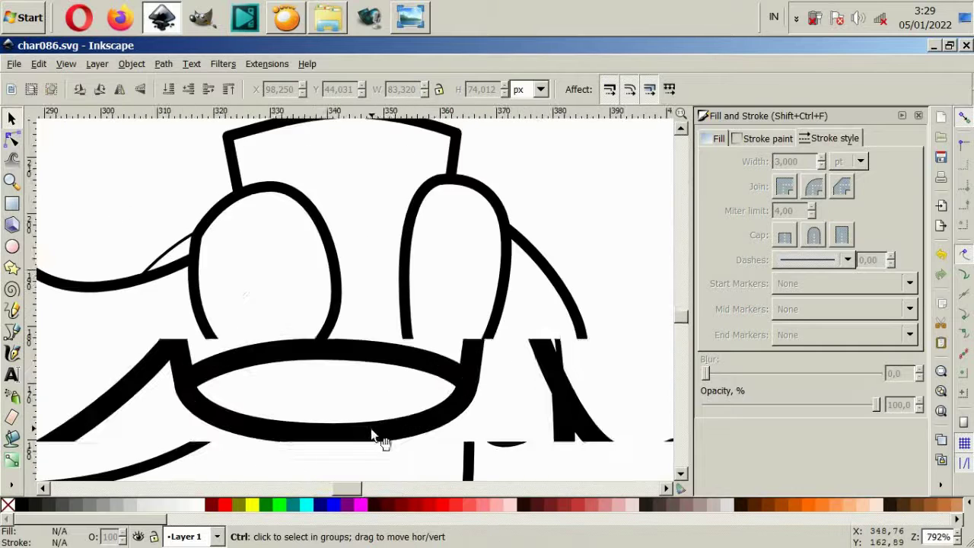
key(b)
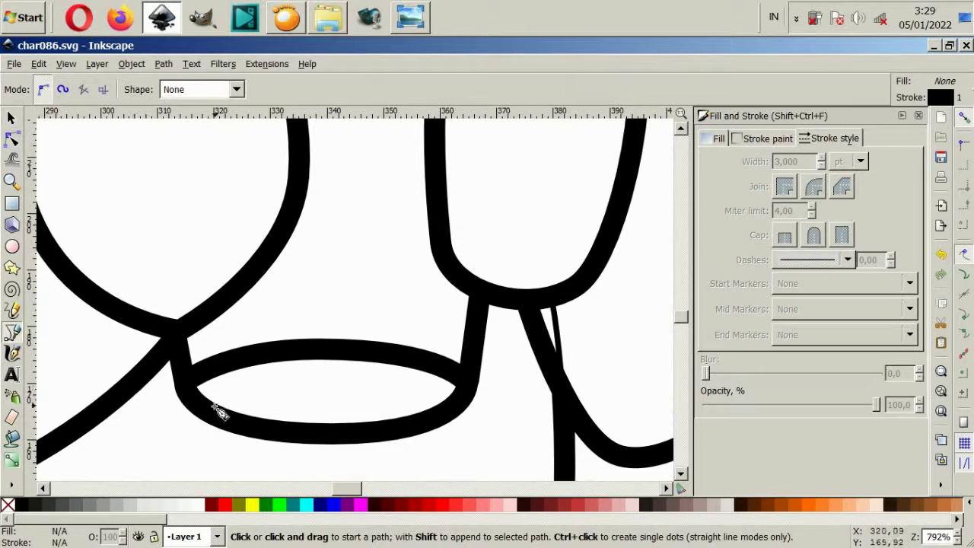
click(229, 394)
key(Escape)
click(256, 396)
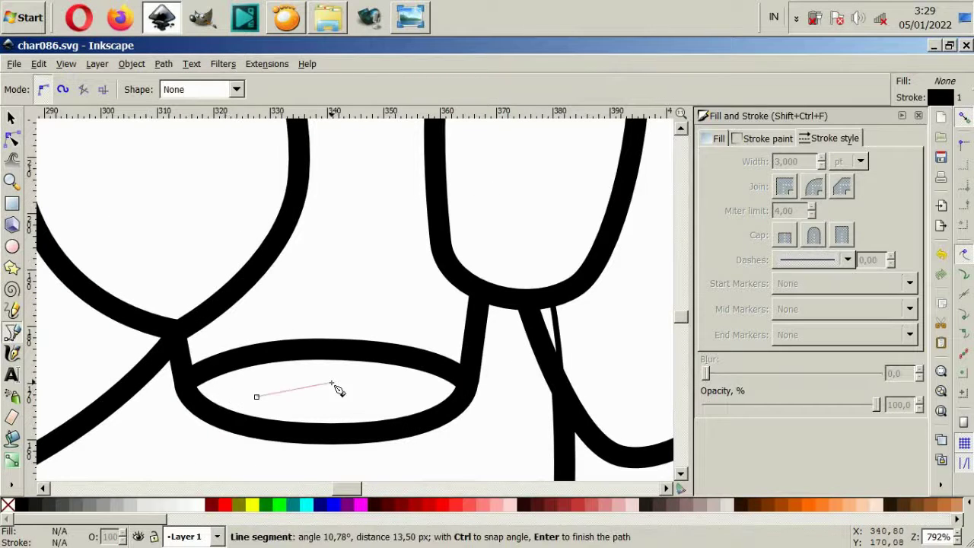
drag(344, 380, 411, 391)
mouse_move(287, 439)
mouse_down()
mouse_move(257, 423)
mouse_move(274, 386)
mouse_up()
- Draw a thin curved line across the cup just under its rim
key(minus)
key(minus)
key(minus)
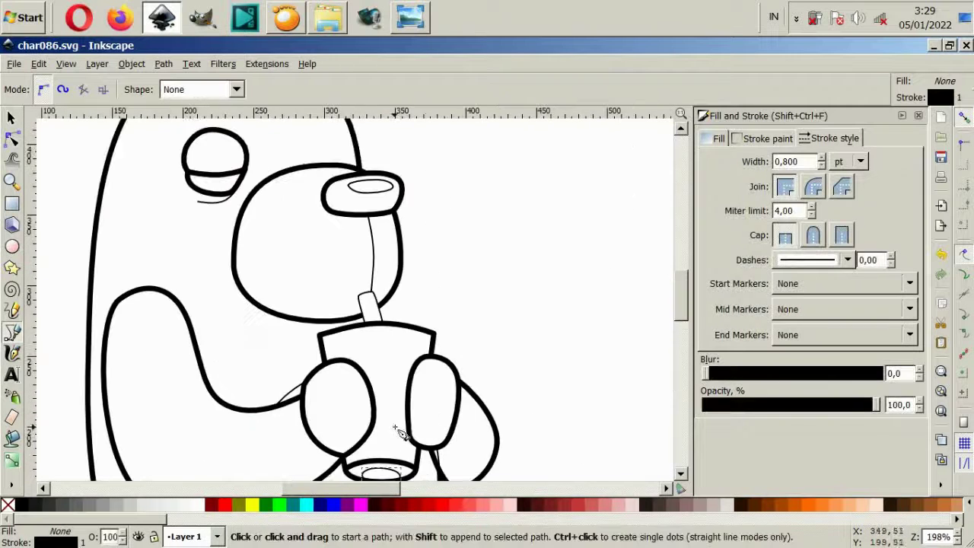
key(plus)
key(plus)
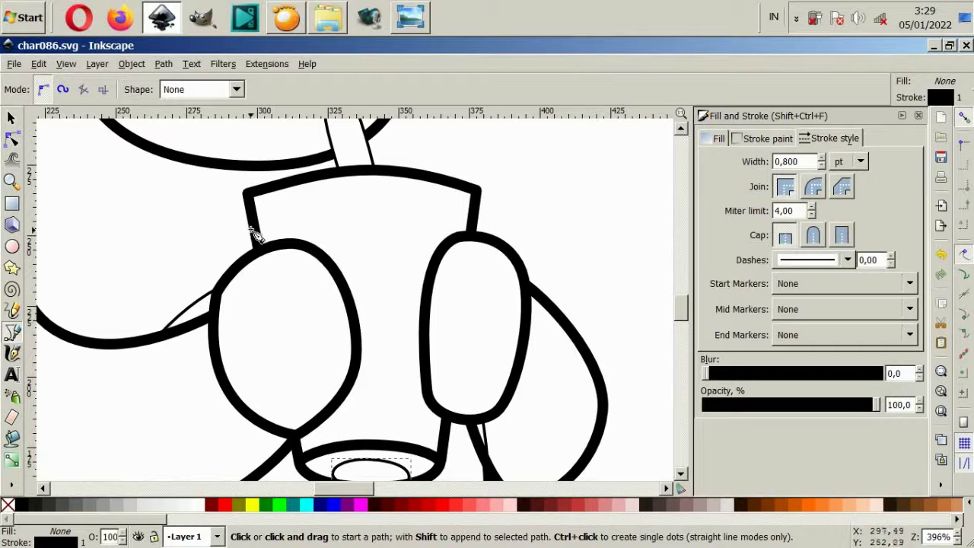
click(258, 225)
drag(436, 213, 466, 224)
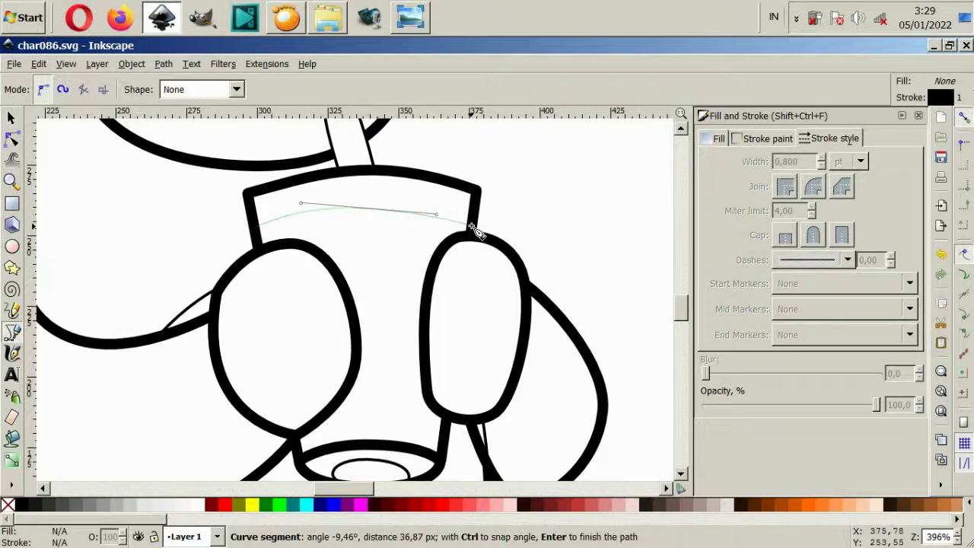
double_click(471, 228)
- Draw a short lip curve arching over the top of the straw
key(minus)
key(minus)
key(plus)
key(plus)
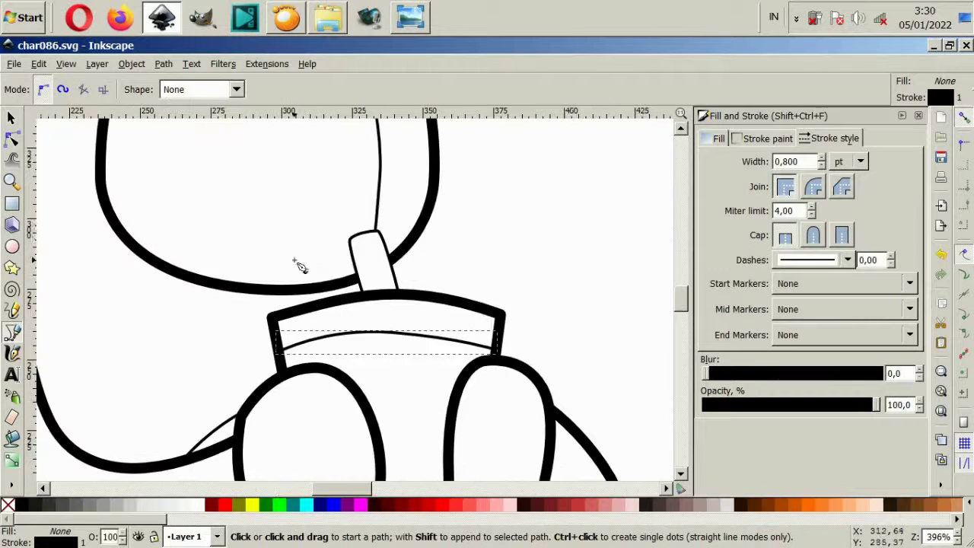
click(9, 116)
click(375, 252)
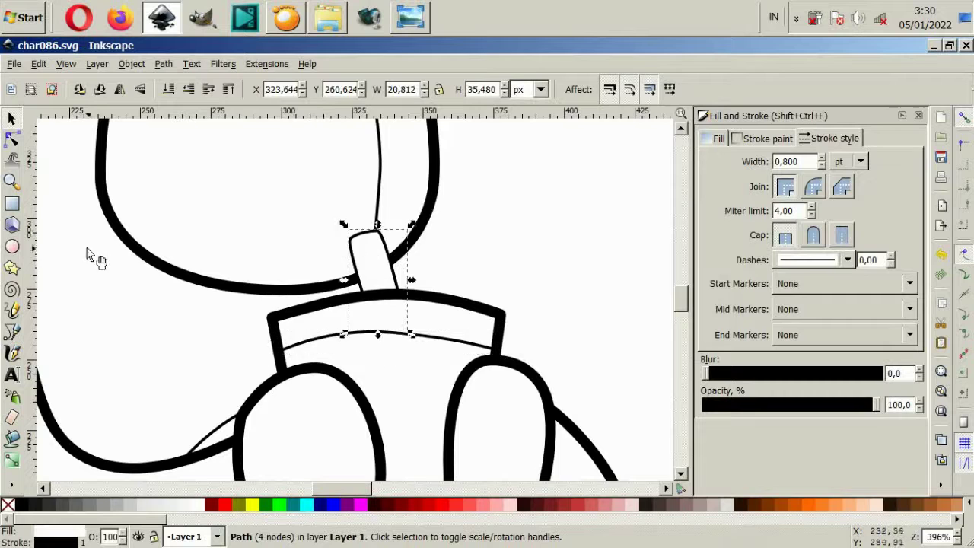
click(12, 332)
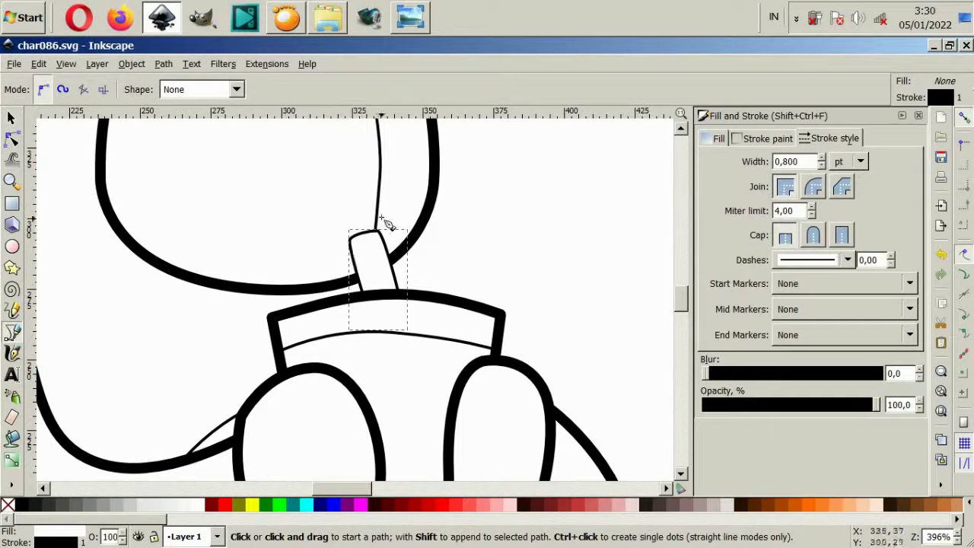
click(327, 254)
drag(367, 232, 389, 225)
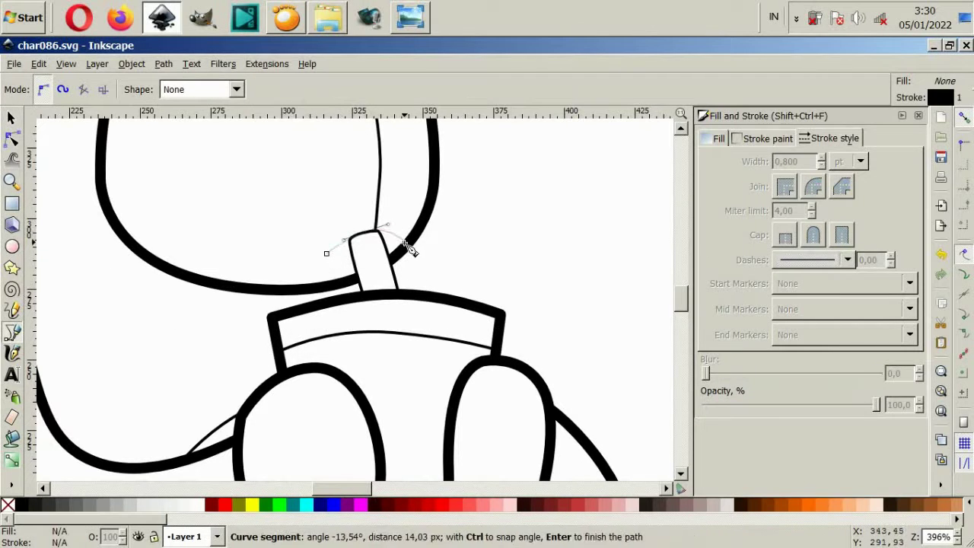
click(403, 242)
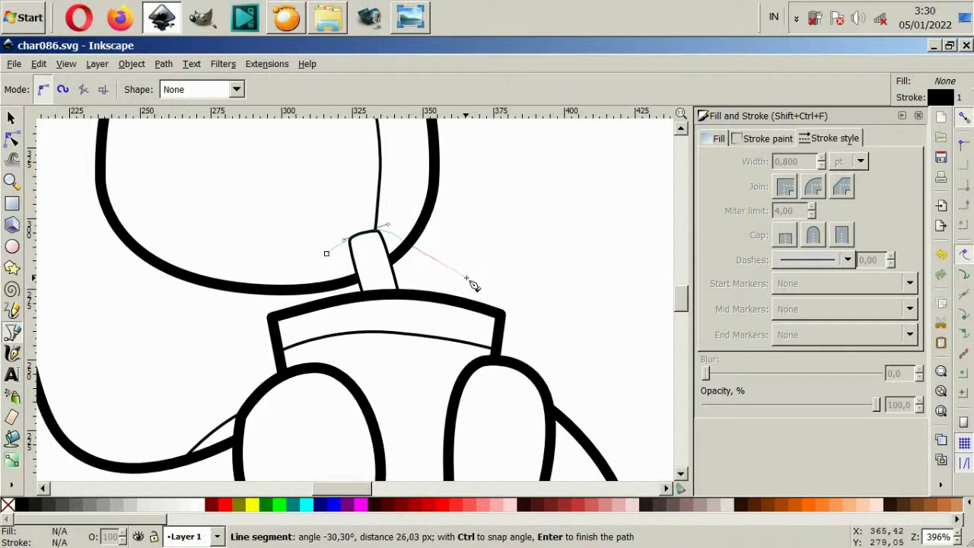
key(Return)
scroll(451, 261, down, 4)
scroll(466, 287, up, 1)
scroll(444, 318, up, 3)
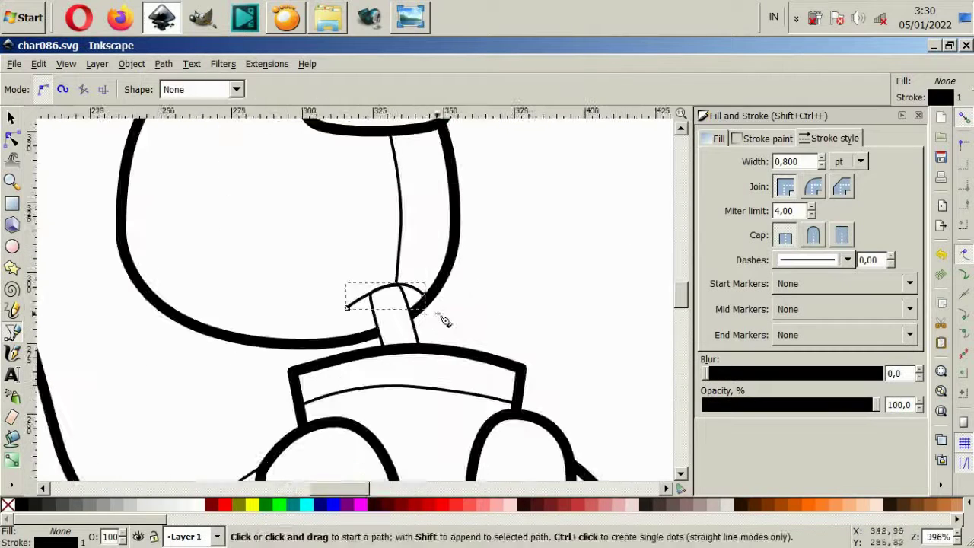
- Give the lip curve a 3 pt outline with round joins
double_click(784, 161)
text(3,000)
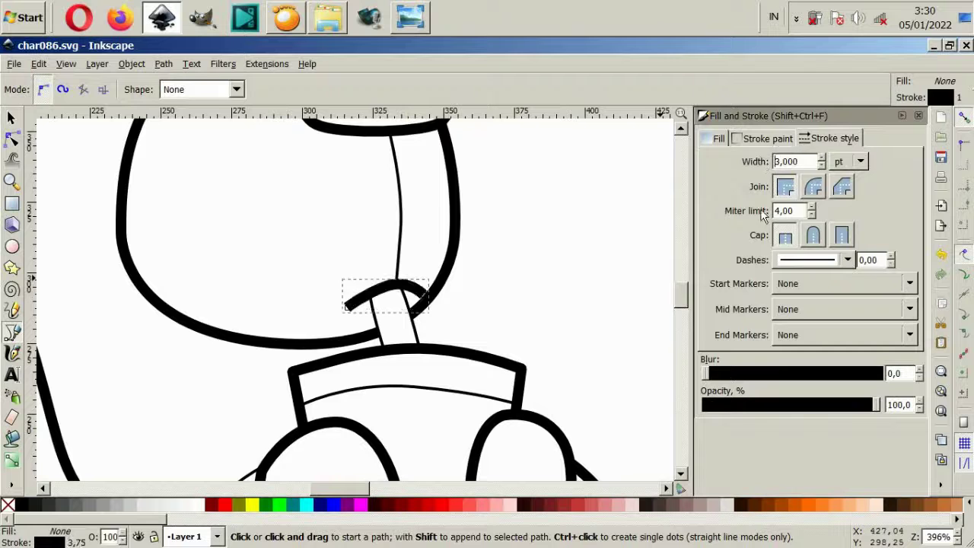
click(813, 187)
scroll(415, 278, down, 4)
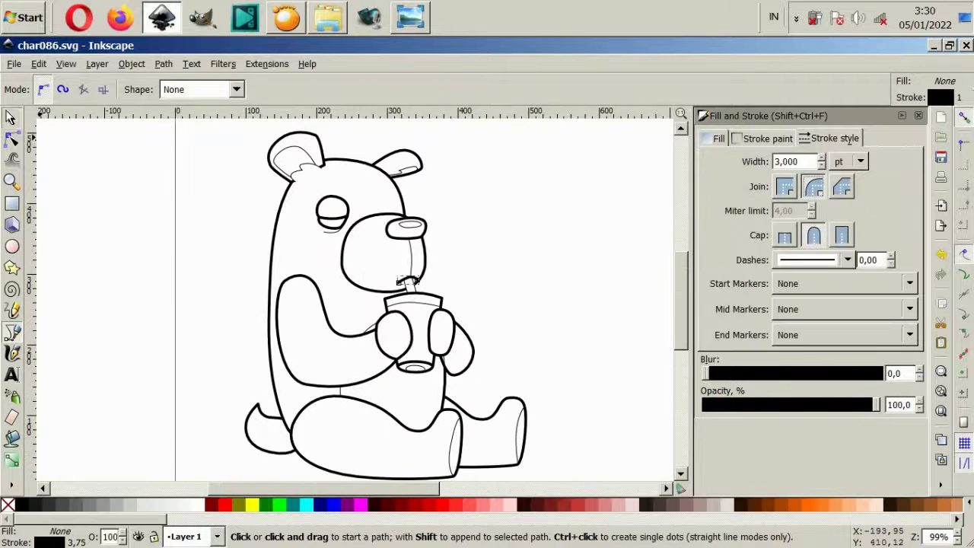
- Draw a first closed pupil shape in the eye and fill it black
scroll(335, 217, up, 4)
scroll(251, 245, up, 2)
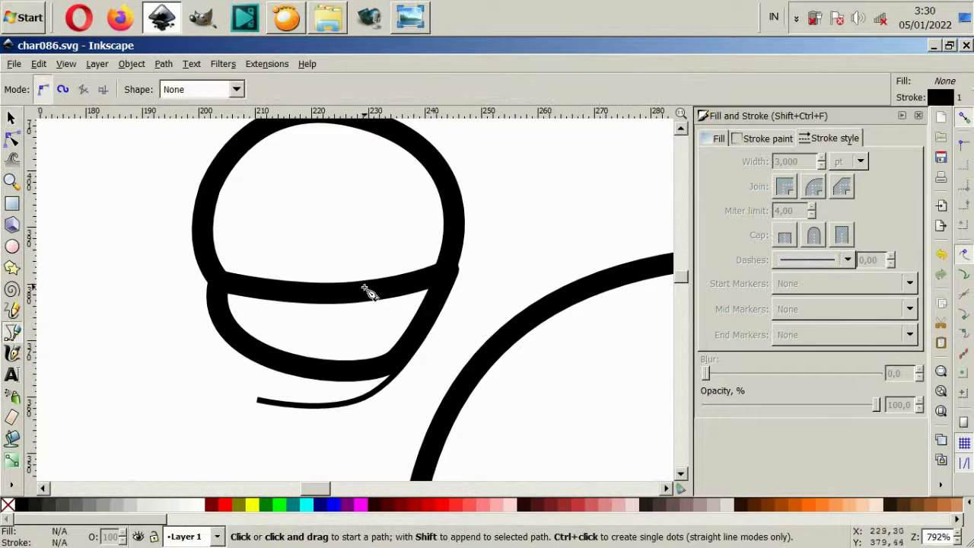
click(326, 285)
drag(402, 198, 467, 207)
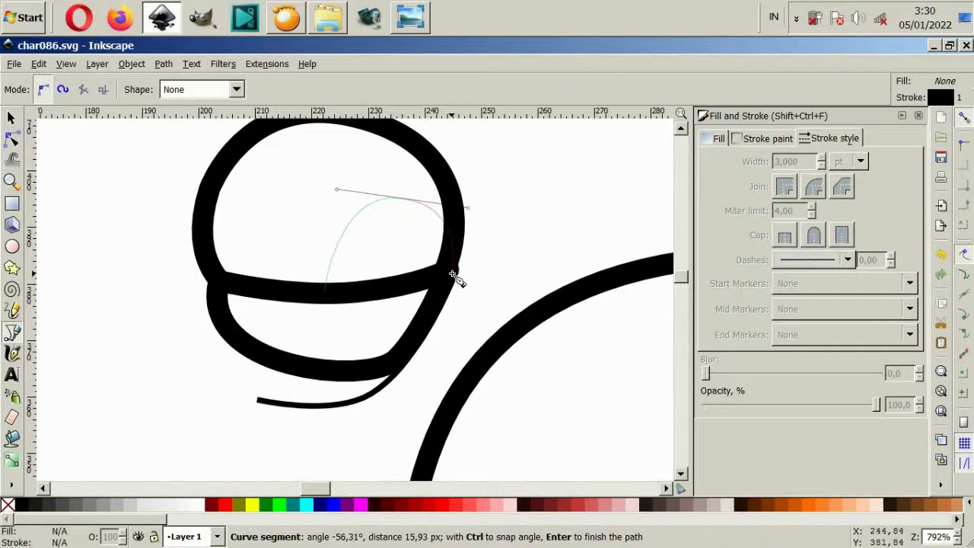
click(453, 274)
click(327, 287)
click(27, 505)
scroll(467, 385, down, 3)
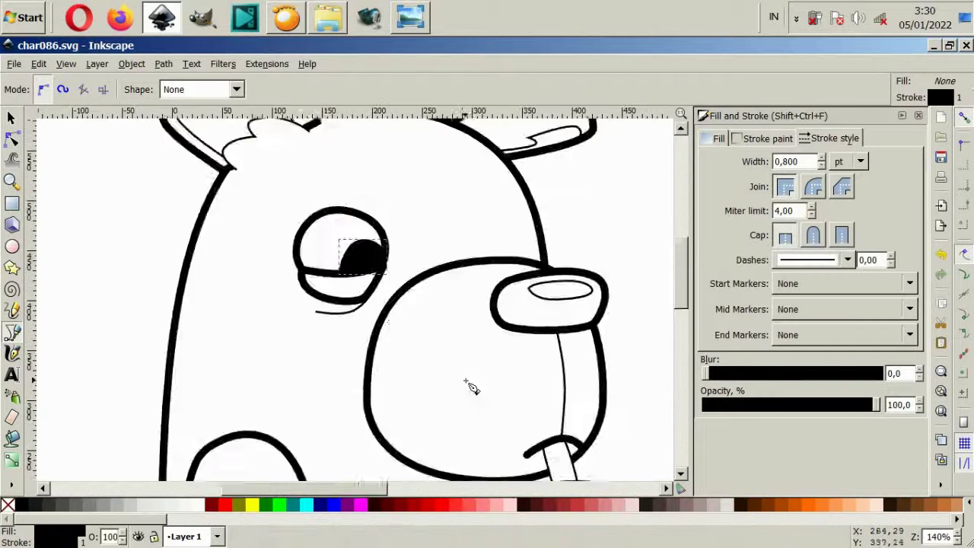
scroll(533, 400, down, 2)
scroll(388, 249, up, 4)
- Move the black pupil up and left inside the eye
key(F1)
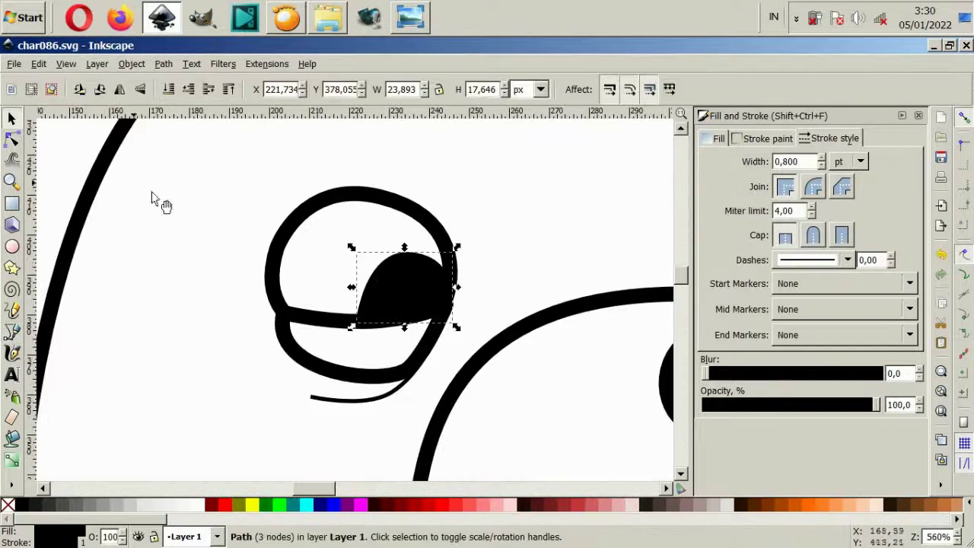
drag(387, 288, 344, 265)
key(5)
key(Escape)
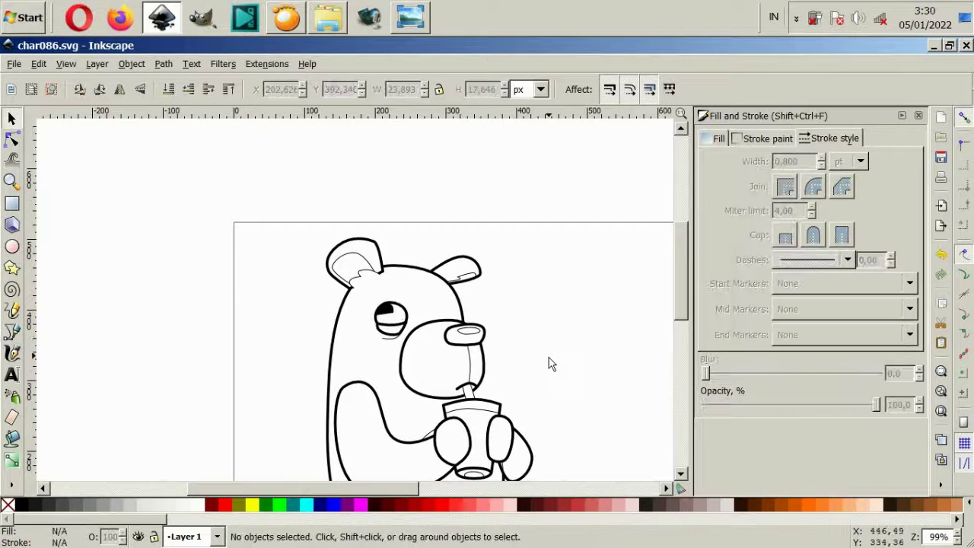
- Delete that pupil and draw a new closed pupil path with a zigzag highlight notch
scroll(409, 356, up, 4)
click(408, 309)
key(Delete)
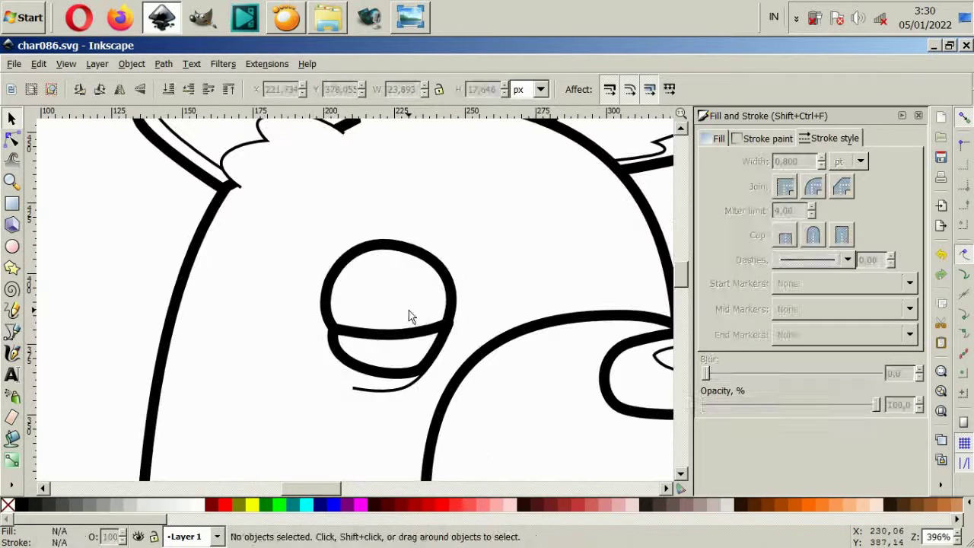
click(12, 332)
scroll(438, 365, up, 2)
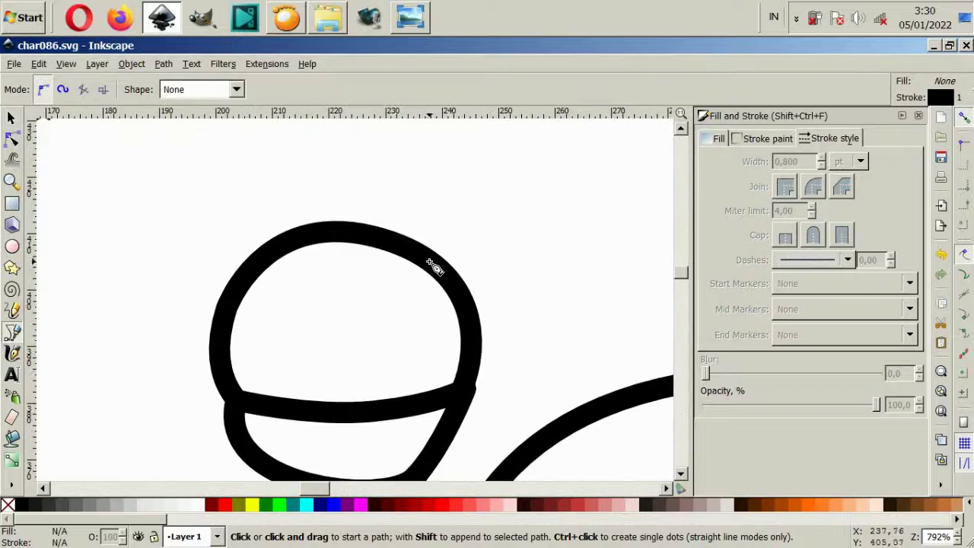
drag(426, 261, 367, 287)
click(395, 320)
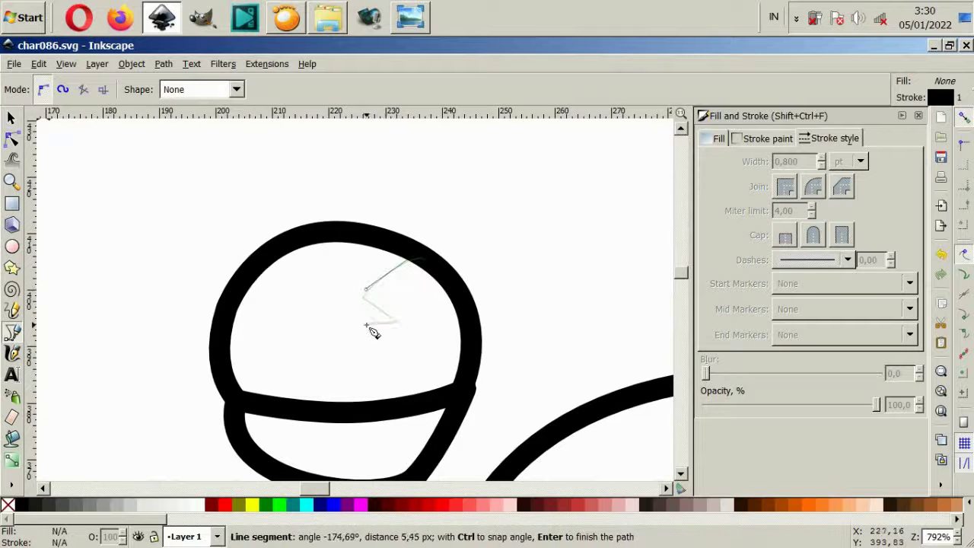
drag(405, 401, 475, 404)
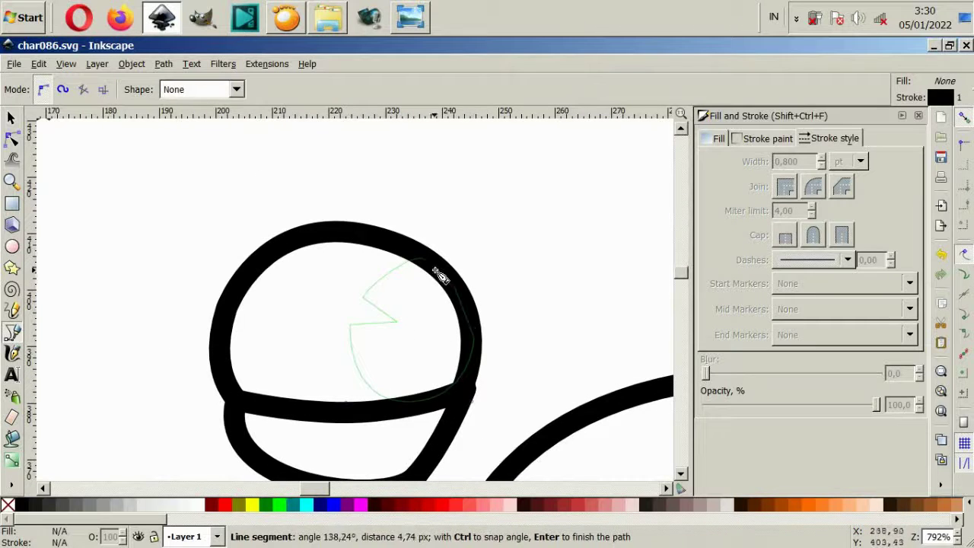
click(424, 264)
- Fill the new pupil black and confirm its stroke paint is none
click(26, 504)
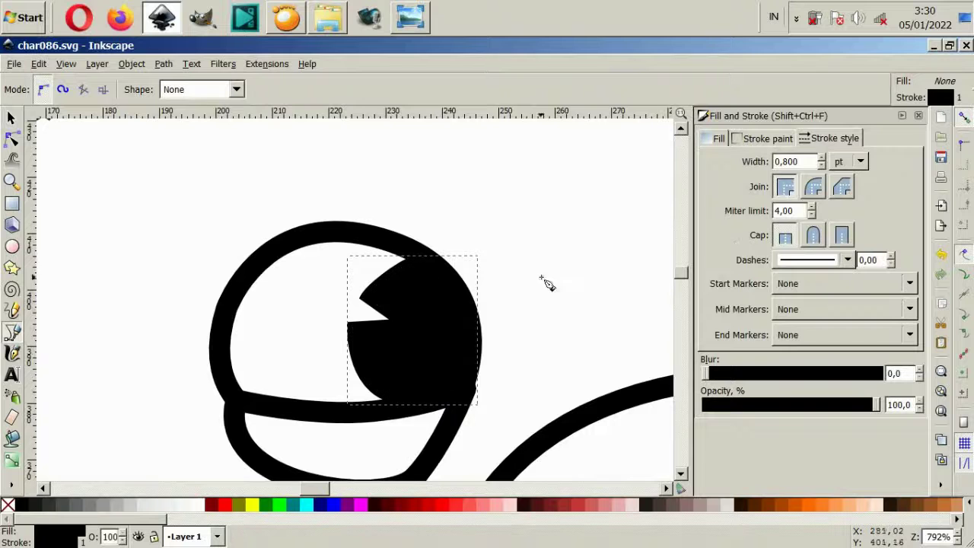
click(767, 139)
scroll(464, 320, down, 5)
scroll(440, 378, down, 5)
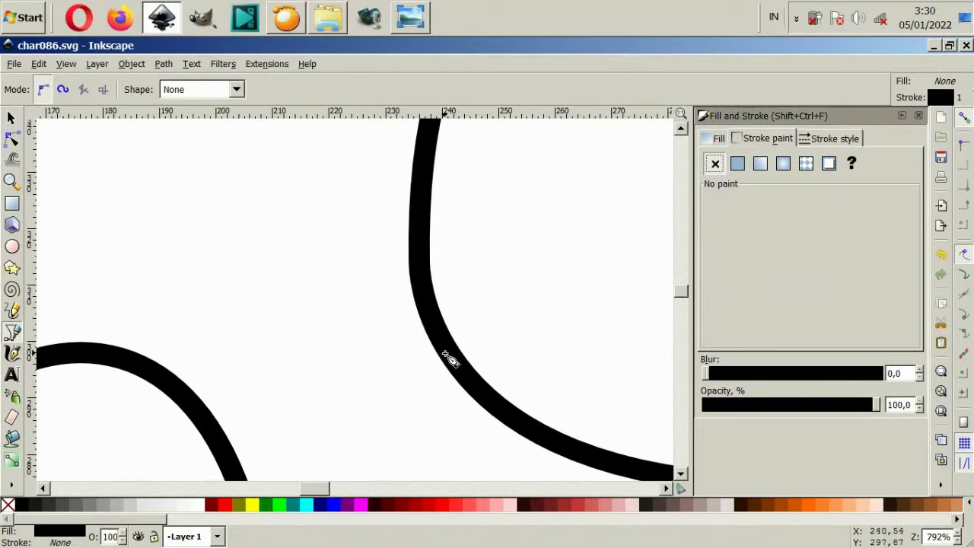
scroll(449, 359, down, 5)
scroll(450, 359, up, 5)
ctrl+scroll(450, 360, down, 6)
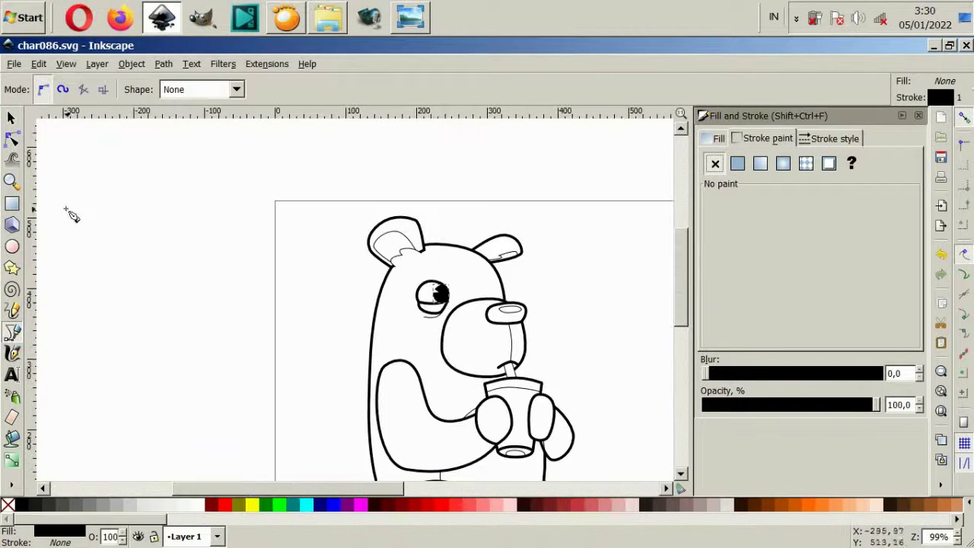
key(s)
key(Escape)
scroll(360, 339, right, 2)
- Select the bear's body and fill it medium brown
scroll(517, 363, right, 2)
scroll(517, 363, down, 2)
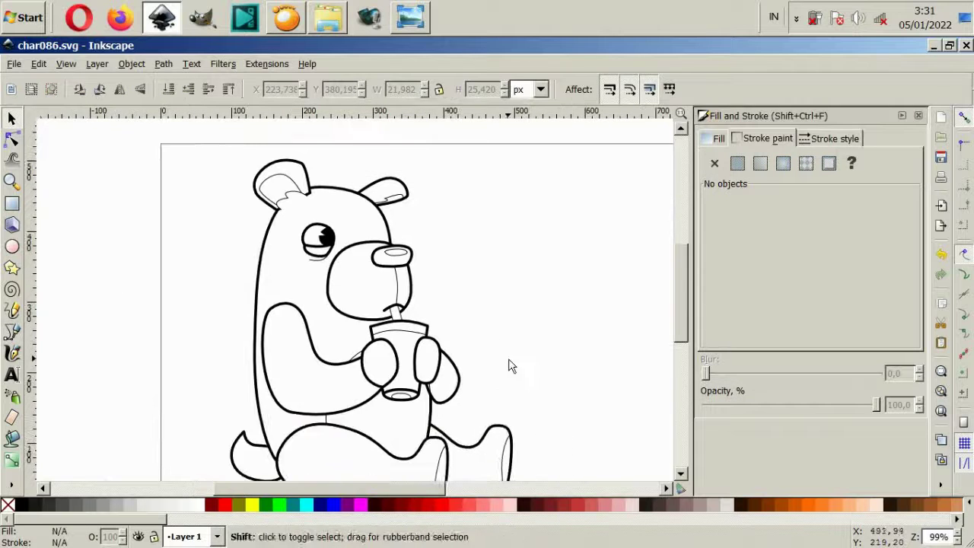
scroll(510, 365, down, 1)
ctrl+scroll(511, 365, down, 2)
drag(256, 205, 473, 435)
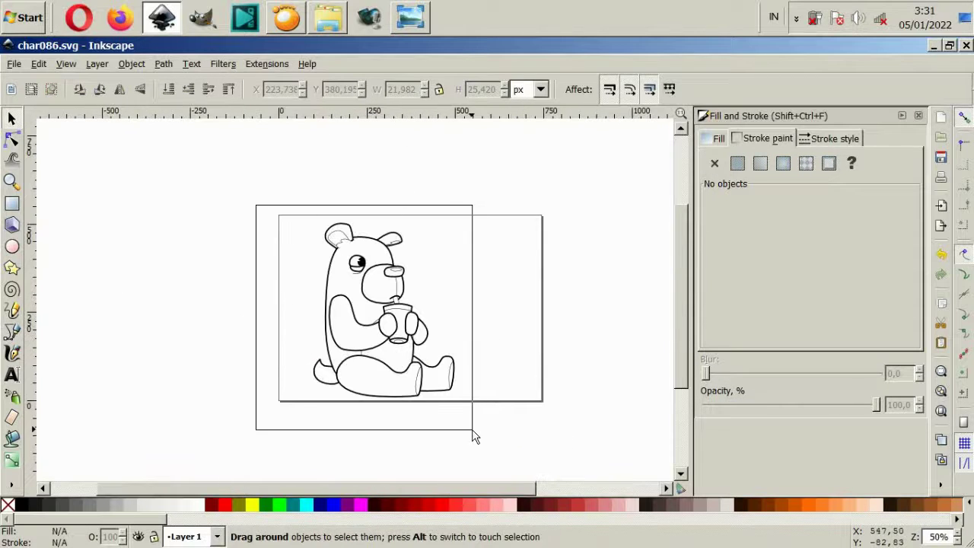
key(Escape)
ctrl+scroll(396, 424, up, 2)
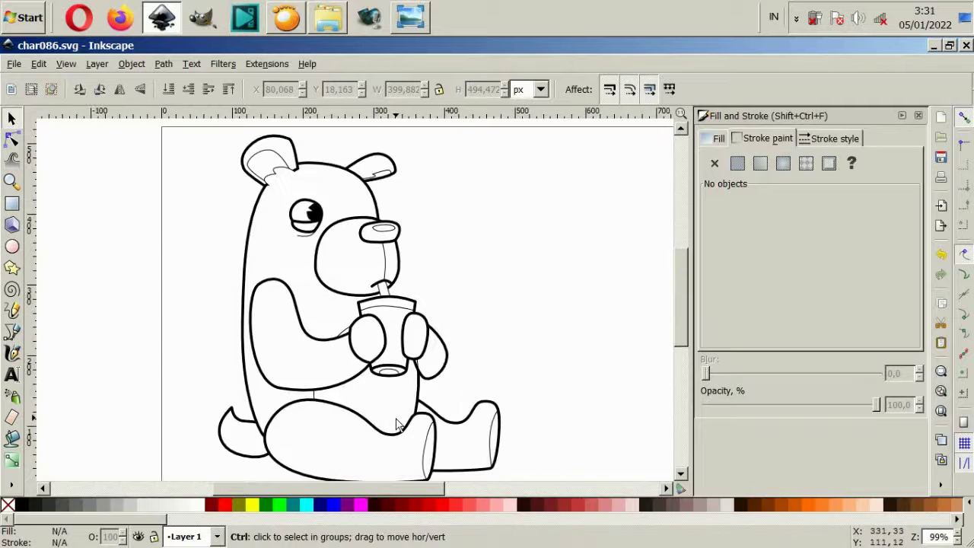
click(290, 268)
scroll(302, 508, down, 3)
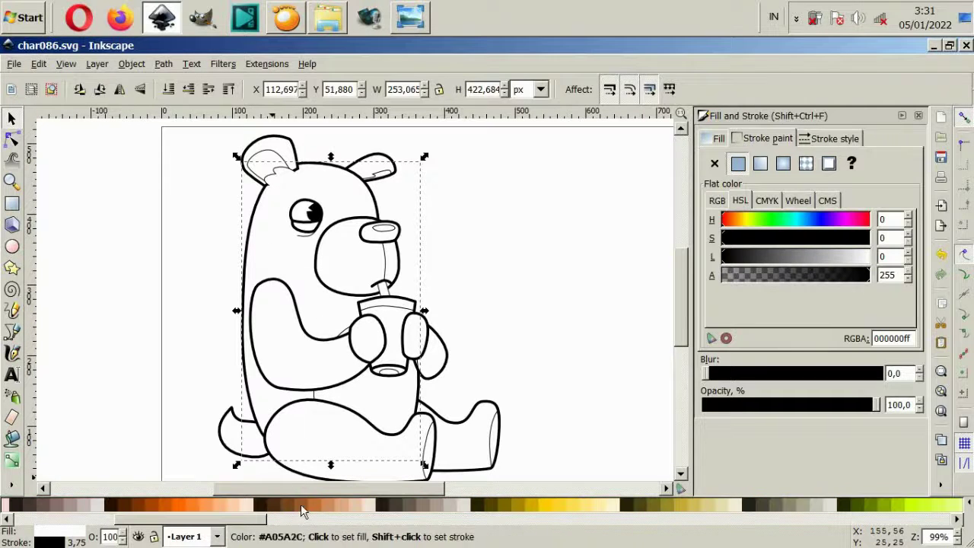
click(302, 508)
- Try darker browns #784421 and #A05A2C on the body, then pink #D35FBC
click(275, 511)
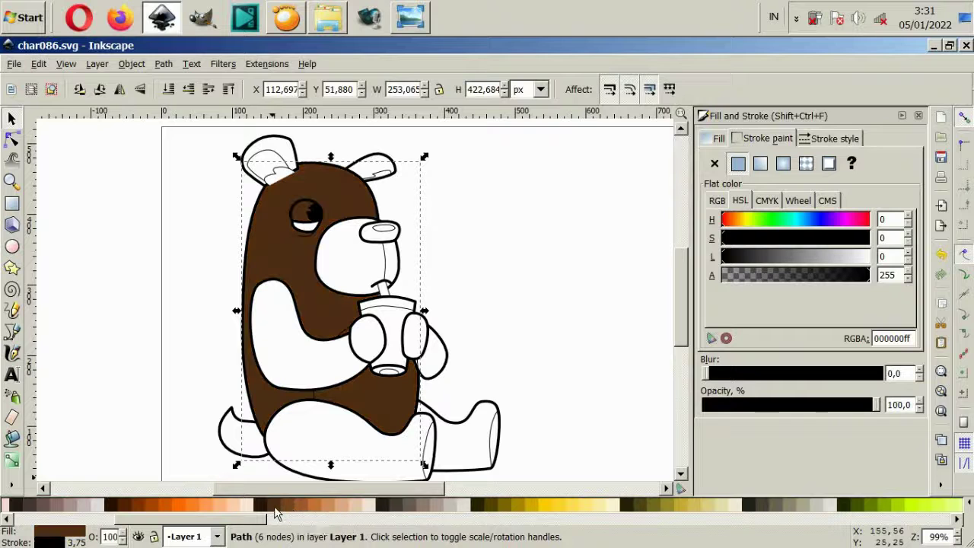
click(290, 509)
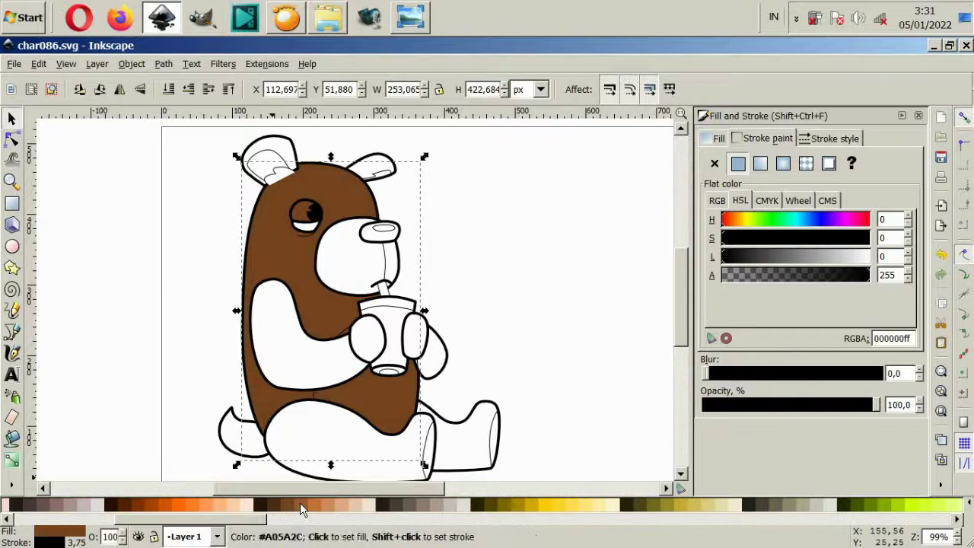
click(302, 508)
ctrl+scroll(291, 135, up, 1)
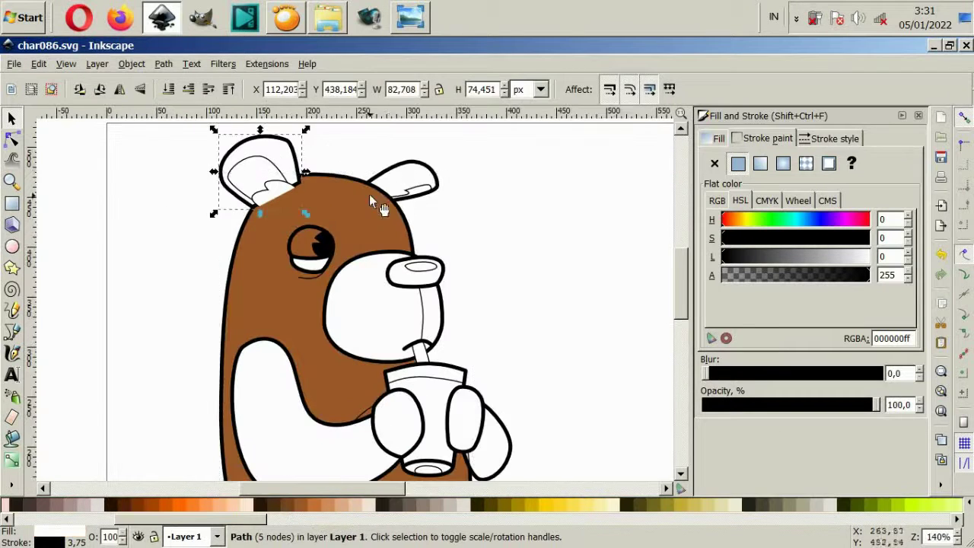
mouse_move(231, 523)
mouse_down()
mouse_move(774, 514)
mouse_move(737, 522)
mouse_move(855, 522)
mouse_up()
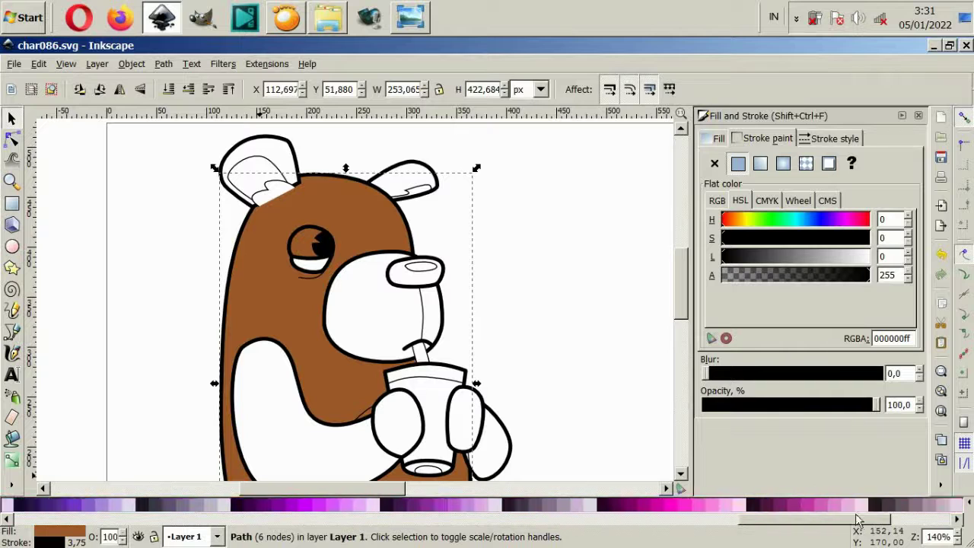
click(762, 508)
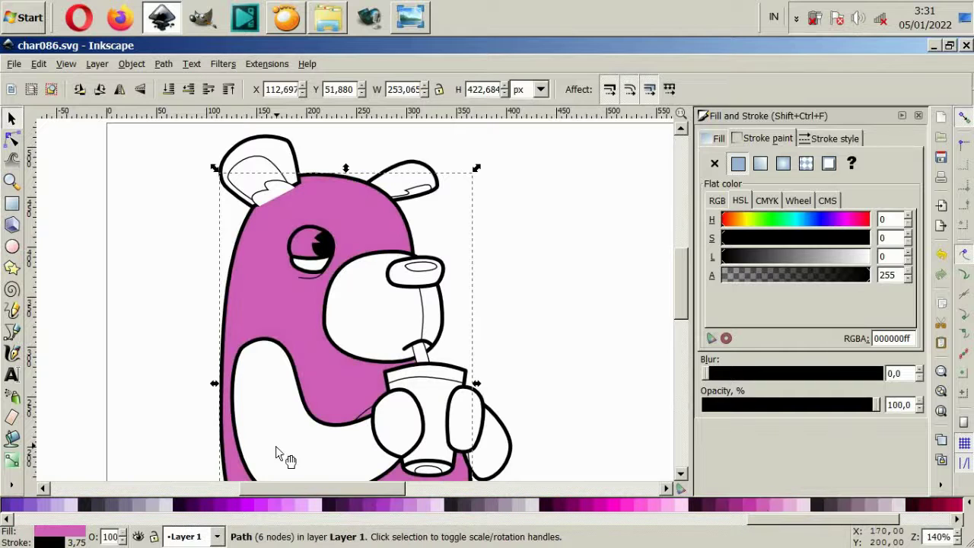
- Select both ears and fill them pink as well
click(296, 164)
shift+click(415, 179)
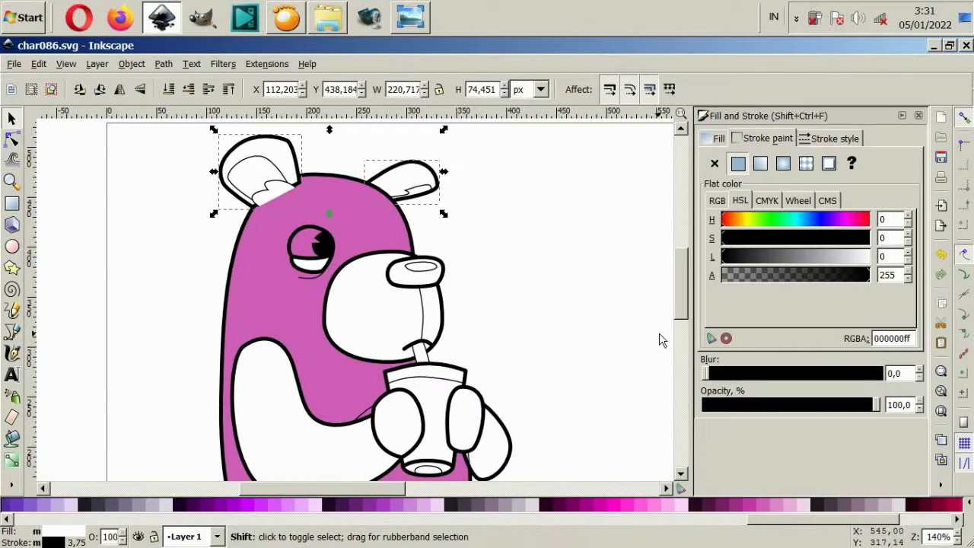
click(758, 508)
scroll(469, 343, down, 2)
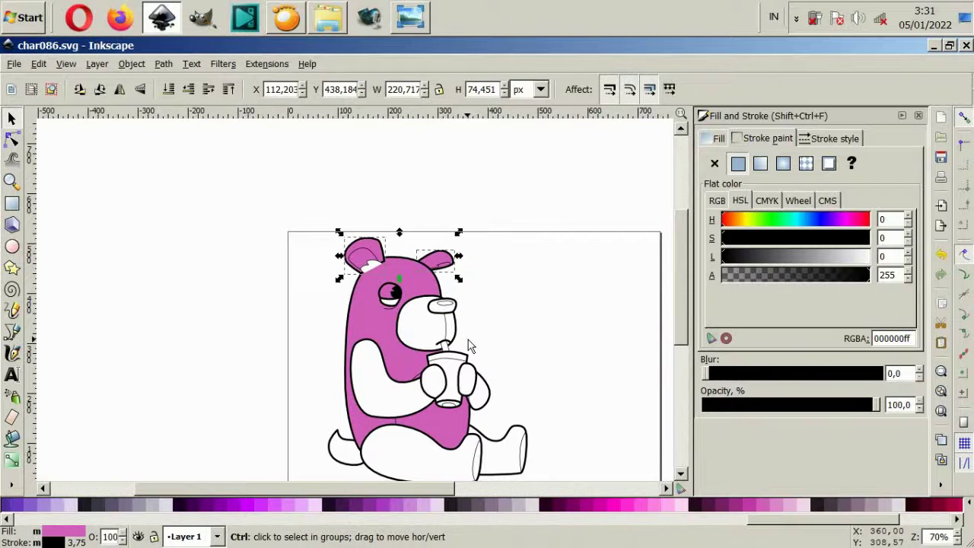
drag(761, 519, 185, 542)
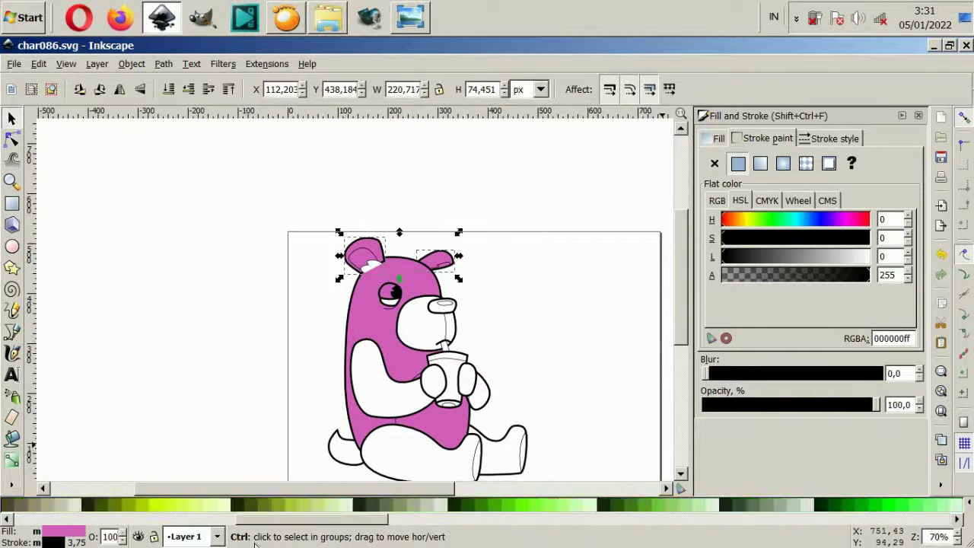
- Fill body and ears together, cycling swatches until grey-brown #917C6F, then deselect
ctrl+shift+click(374, 328)
click(290, 506)
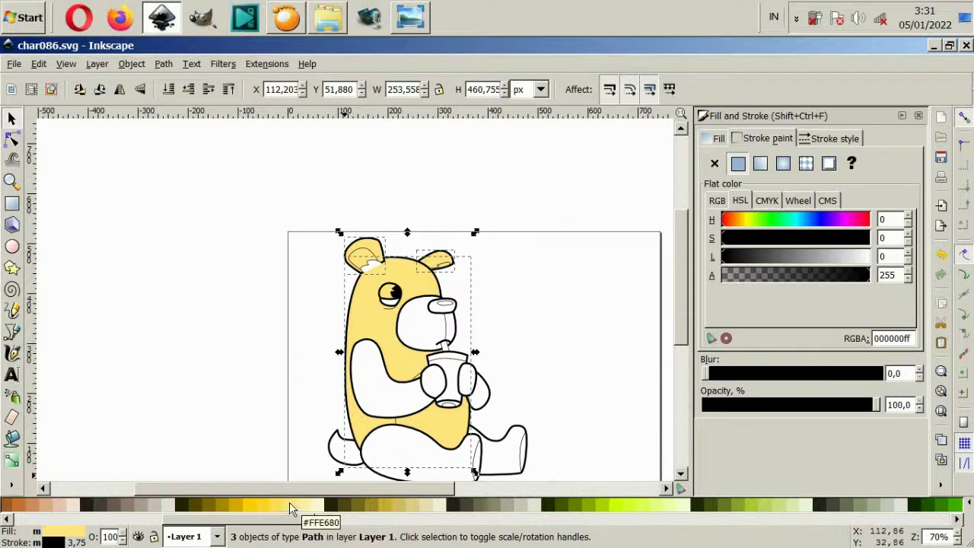
click(403, 508)
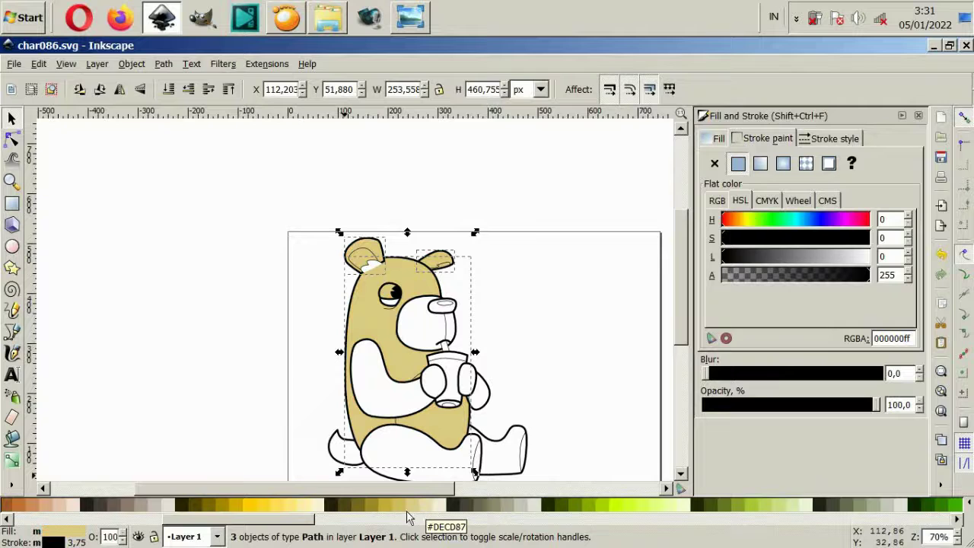
scroll(304, 509, up, 3)
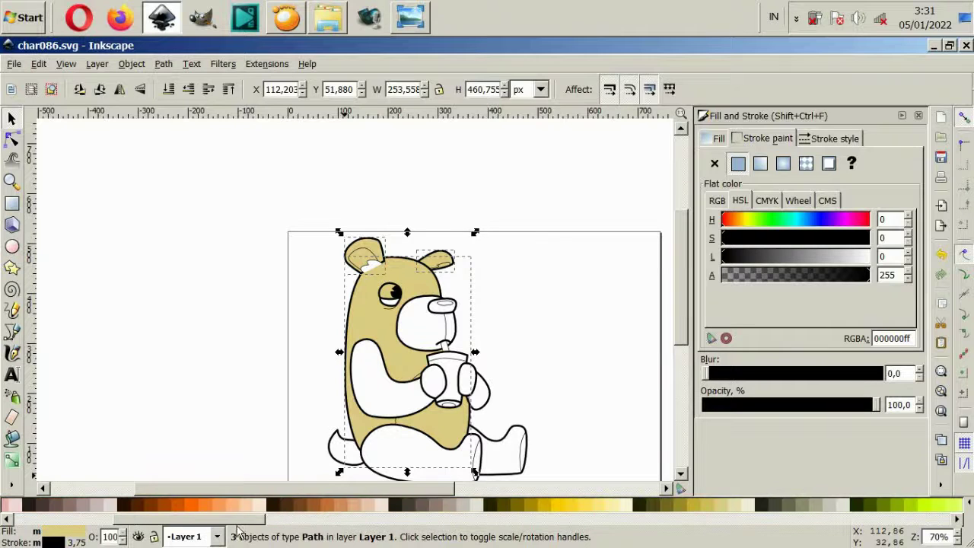
click(359, 505)
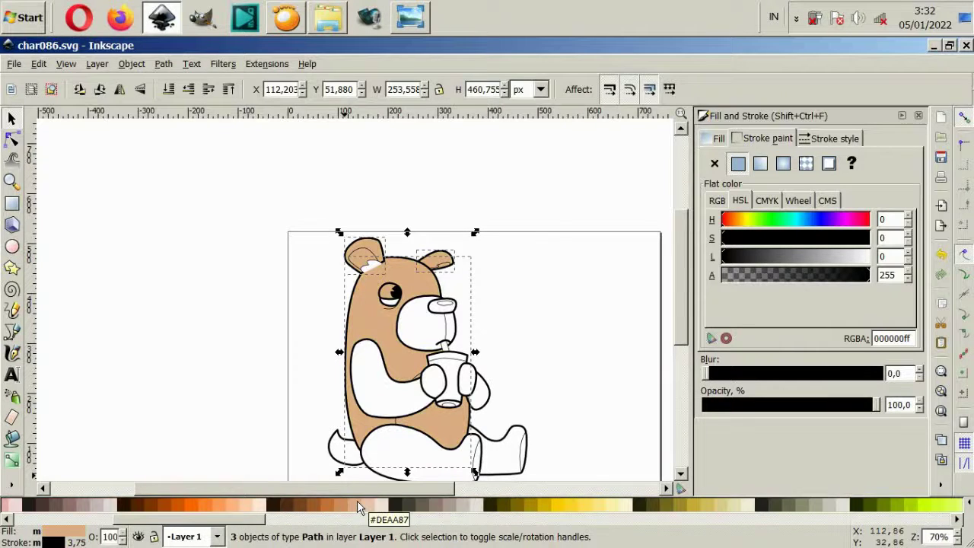
click(403, 507)
click(435, 507)
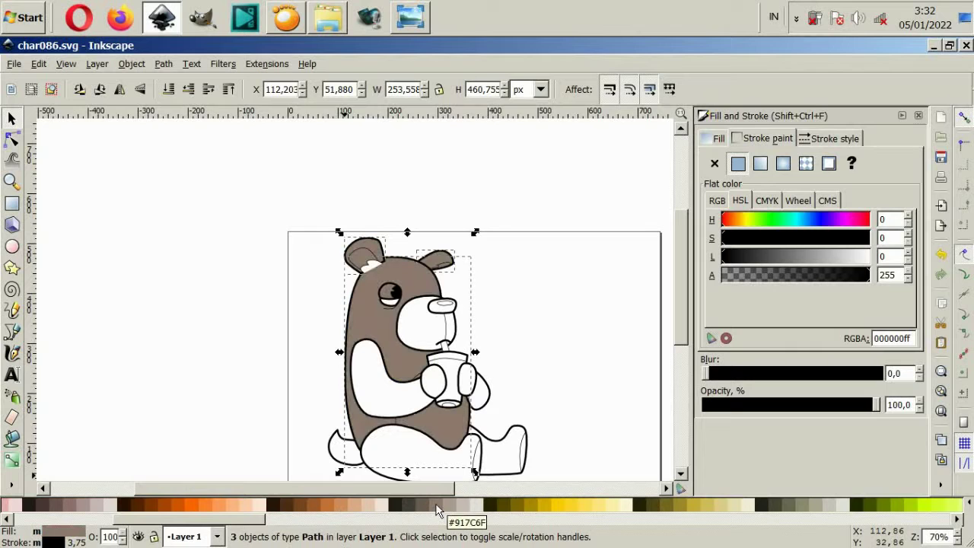
click(525, 409)
scroll(378, 307, up, 1)
- Fill both inner ear shapes dark brown with no outline
scroll(378, 306, up, 1)
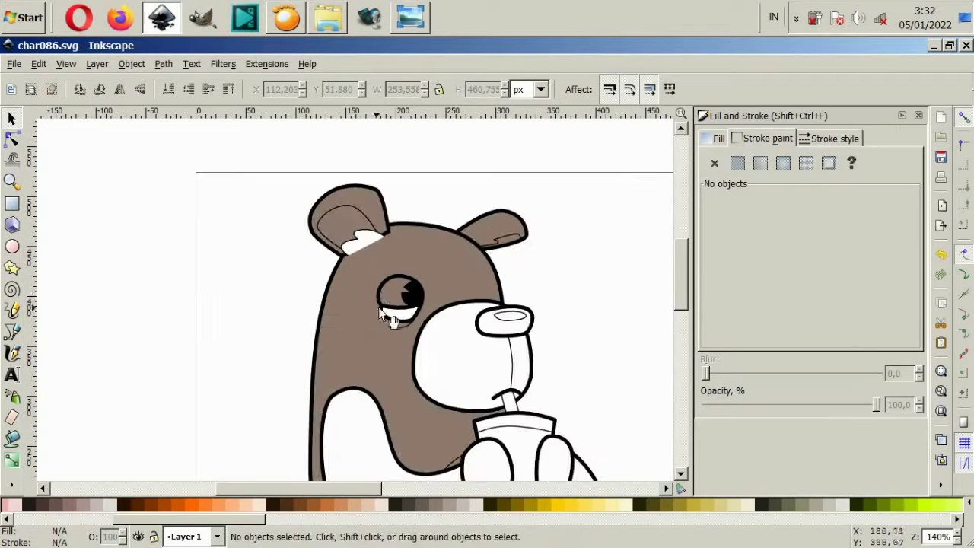
click(379, 308)
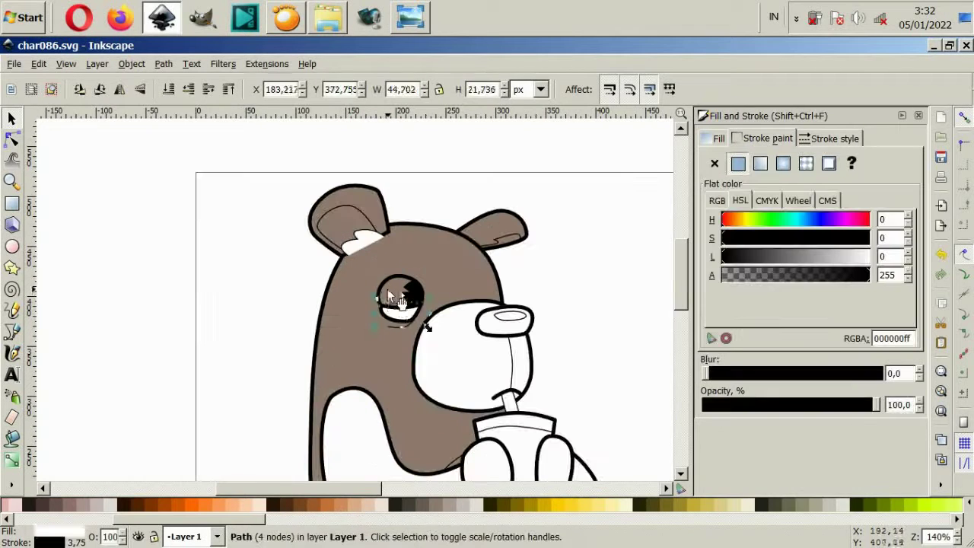
click(217, 455)
click(384, 234)
shift+click(511, 237)
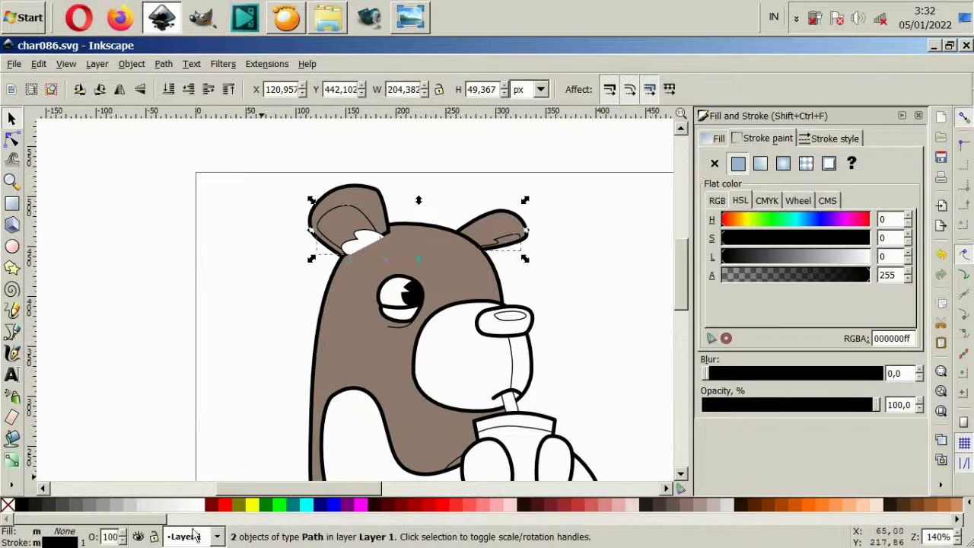
scroll(274, 510, down, 3)
click(258, 508)
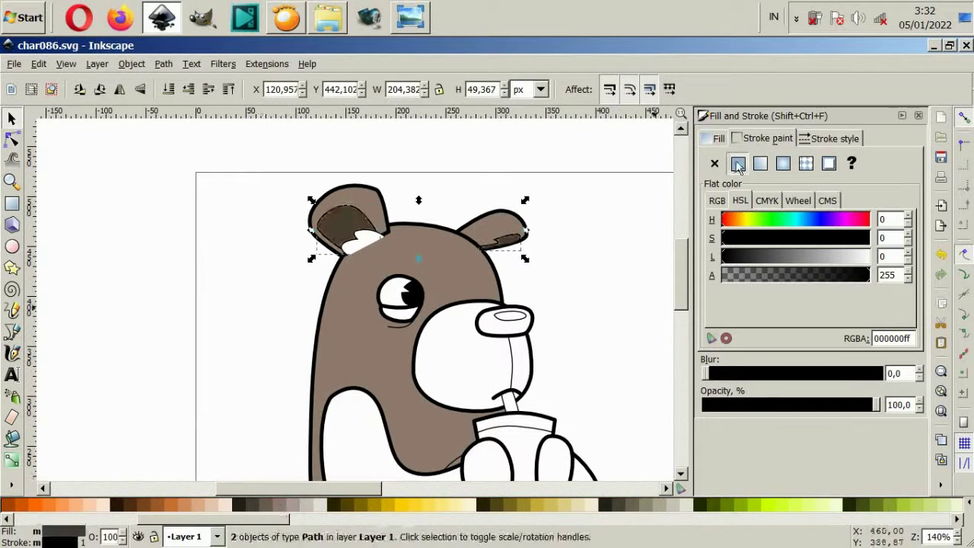
click(714, 163)
- Give the fur tuft by the ear a body-brown fill and a black 3 pt outline
click(607, 202)
click(365, 246)
click(279, 504)
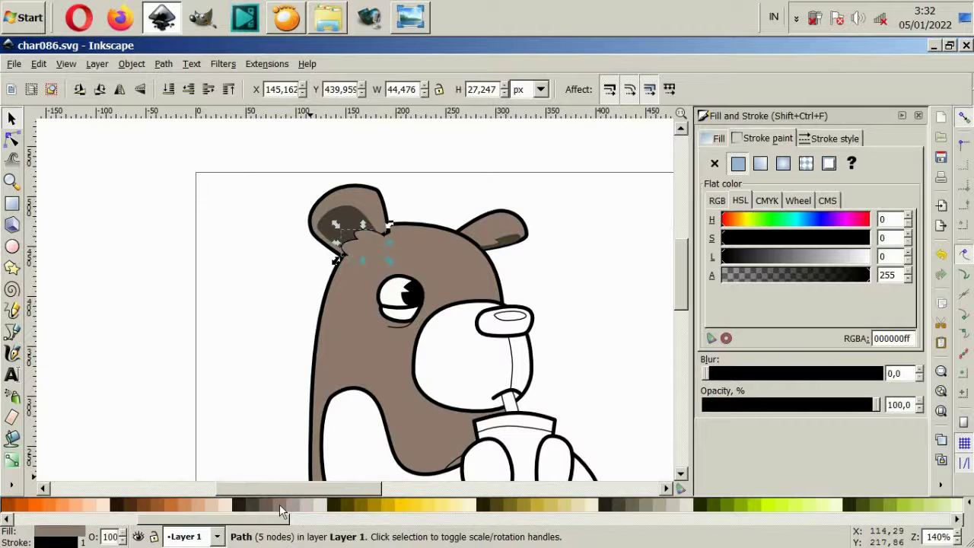
click(843, 143)
click(858, 162)
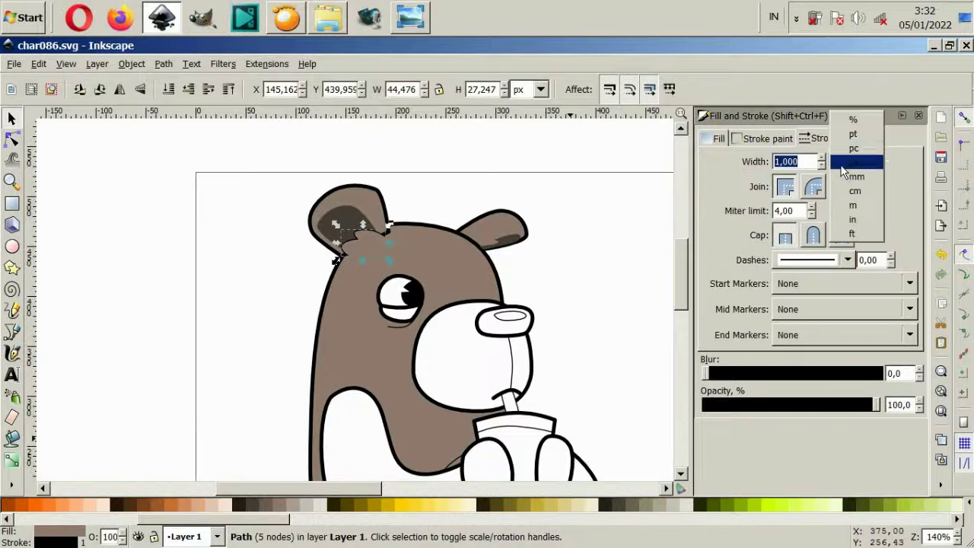
click(854, 162)
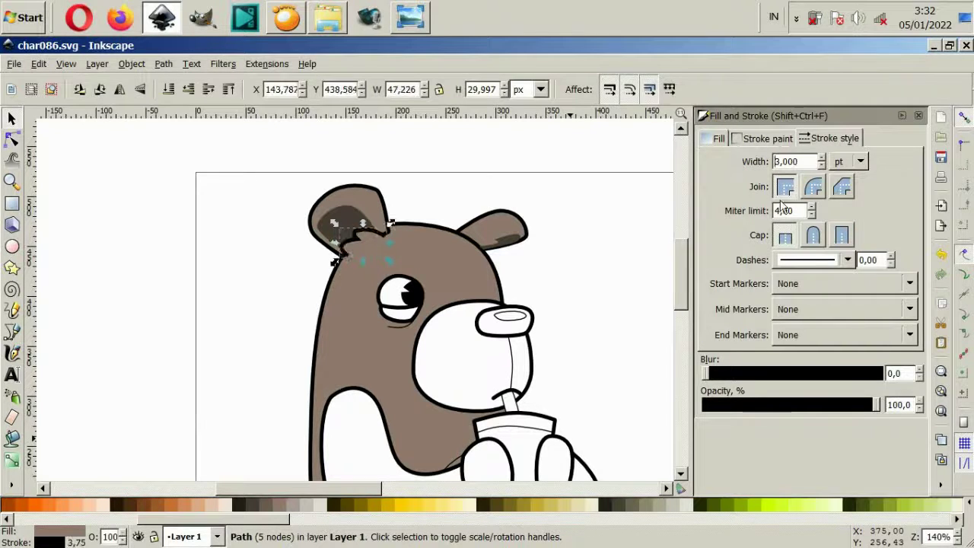
click(610, 204)
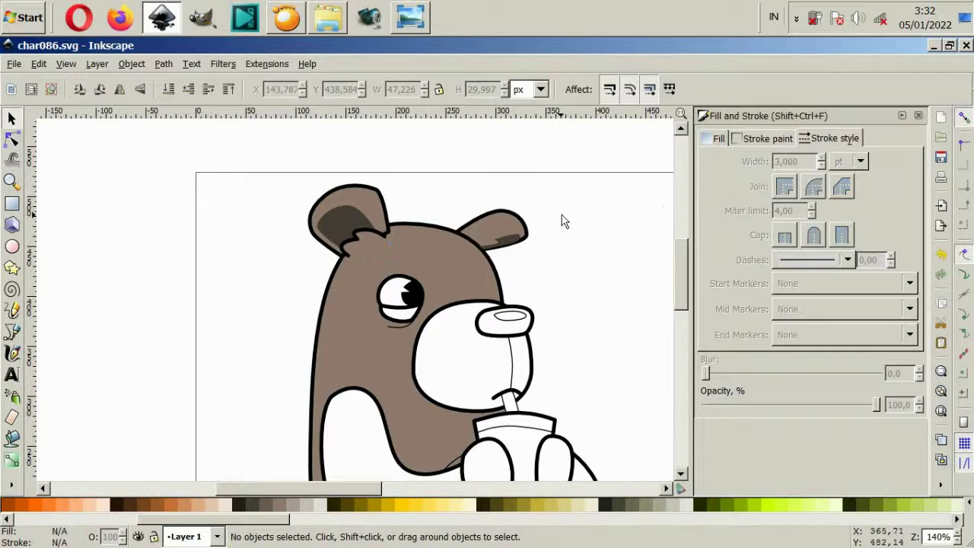
click(397, 324)
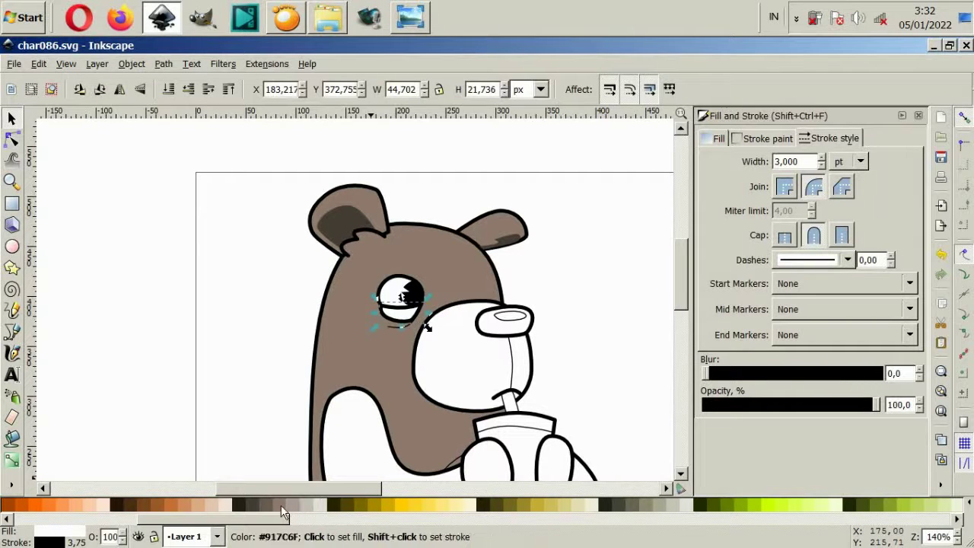
- Fill the bear's arms, paws and legs dark brown
key(Escape)
scroll(417, 401, down, 2)
scroll(373, 401, down, 2)
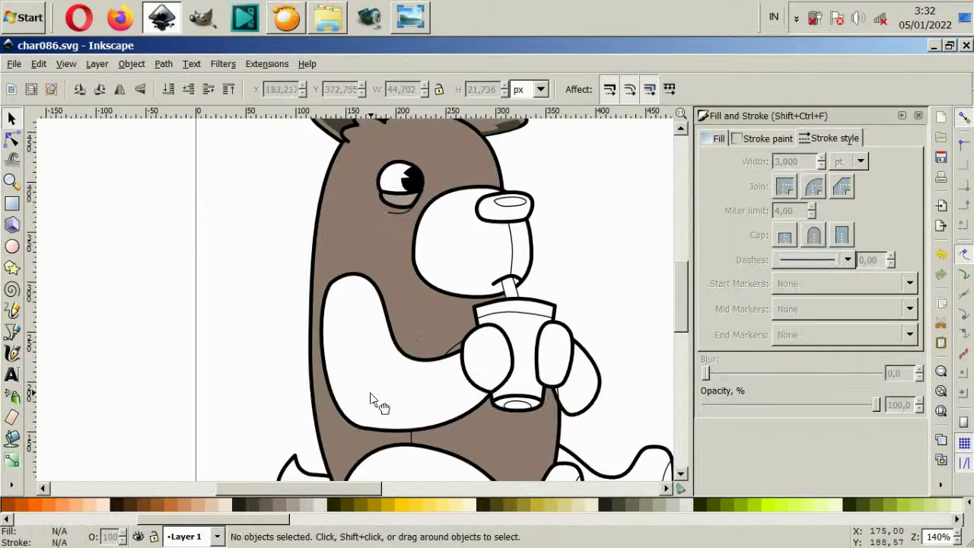
click(373, 403)
click(268, 502)
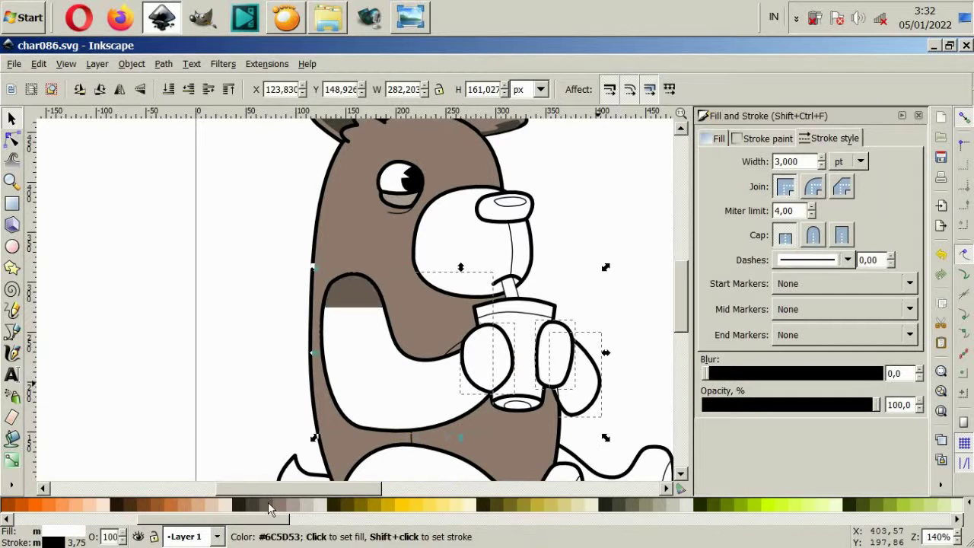
key(Escape)
scroll(389, 434, down, 2)
click(388, 434)
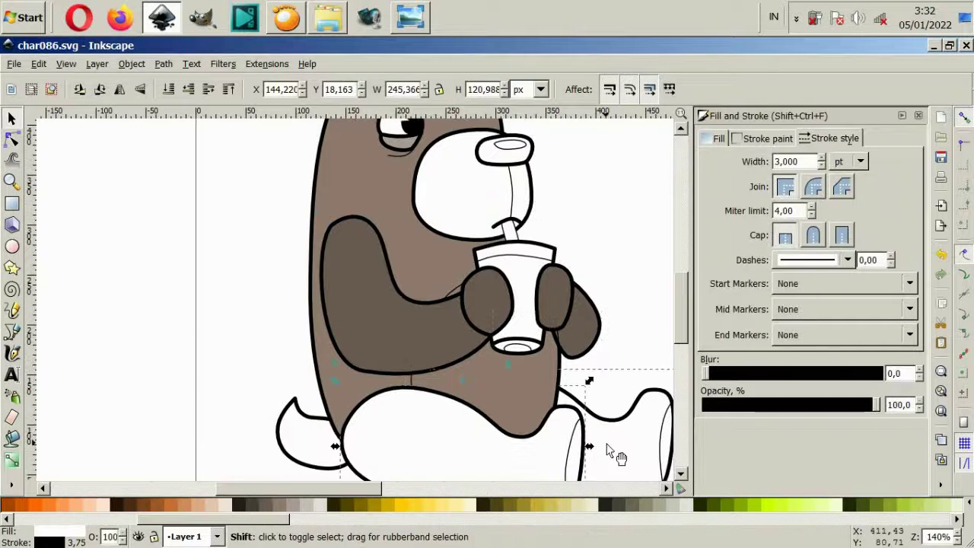
click(269, 509)
click(178, 370)
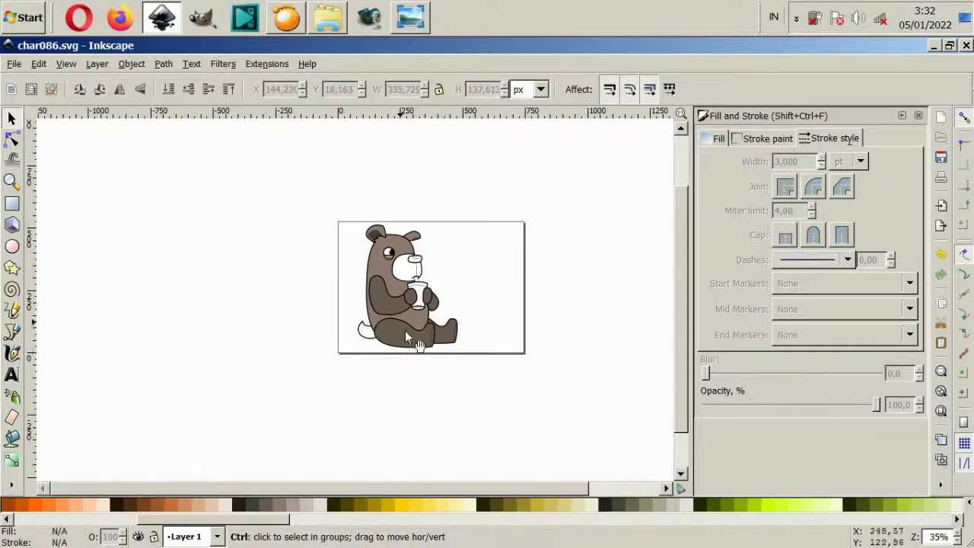
- Fill the belly shape between the legs a strong yellow
key(5)
ctrl+scroll(411, 388, up, 2)
ctrl+scroll(356, 330, up, 2)
click(347, 331)
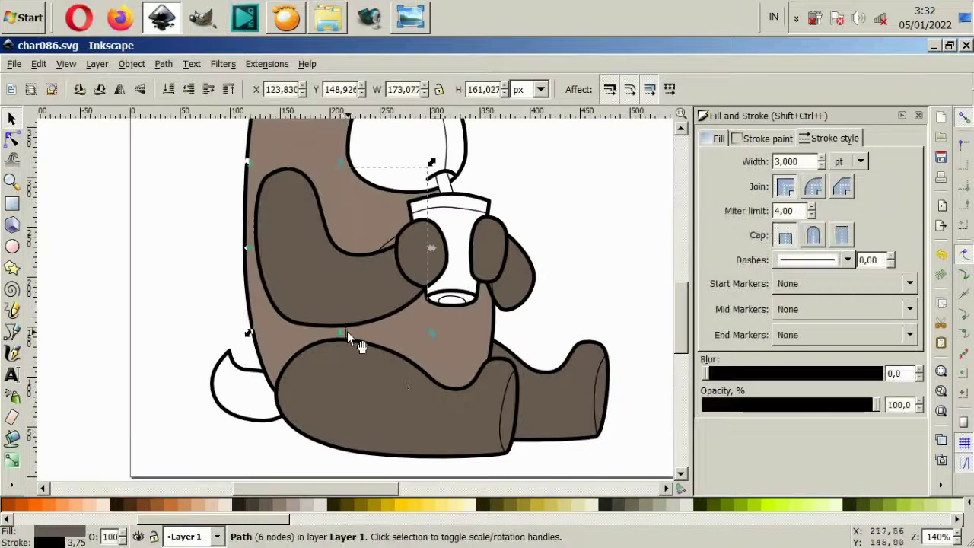
click(348, 334)
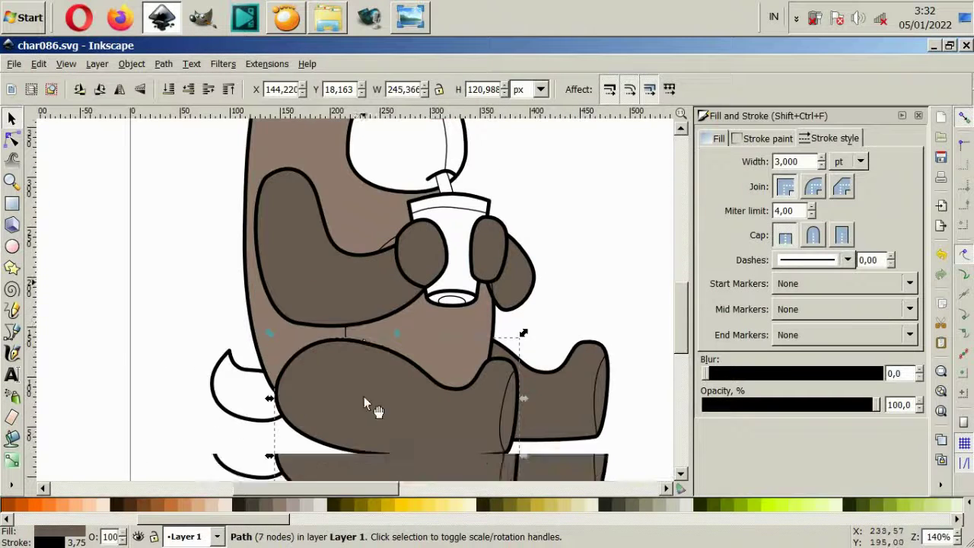
ctrl+scroll(332, 344, up, 2)
click(332, 344)
click(456, 508)
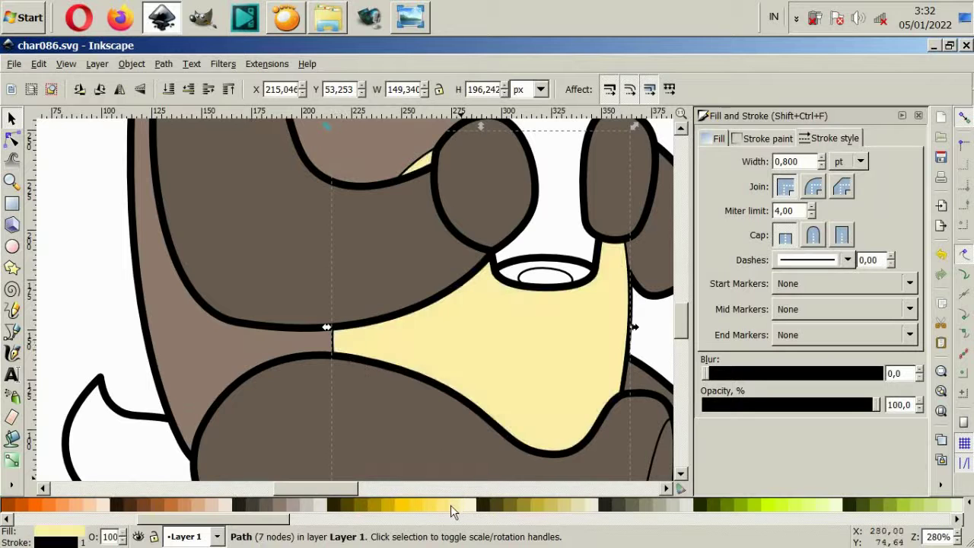
click(447, 508)
- Fill the muzzle yellow and the nose brown
ctrl+scroll(450, 357, down, 1)
ctrl+scroll(446, 309, down, 3)
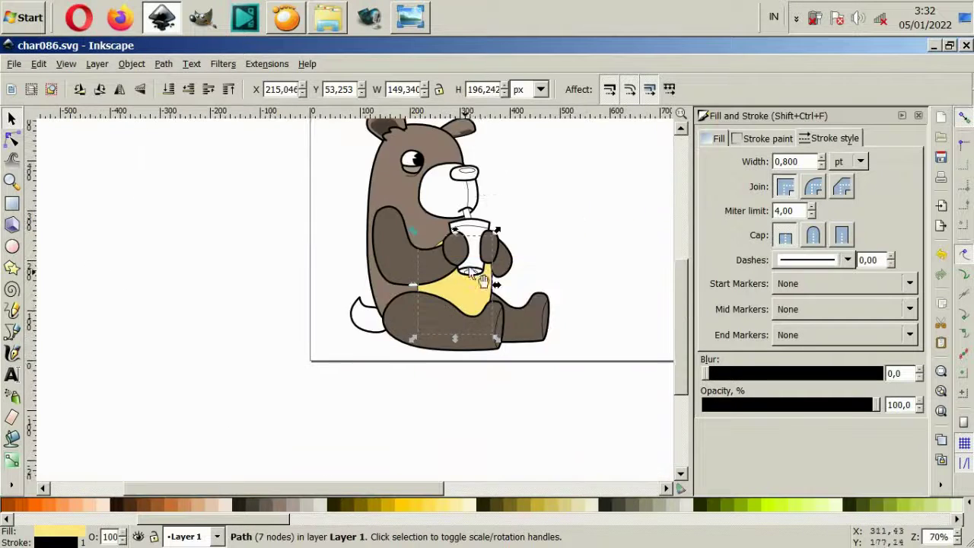
ctrl+scroll(446, 267, up, 1)
click(438, 301)
click(446, 508)
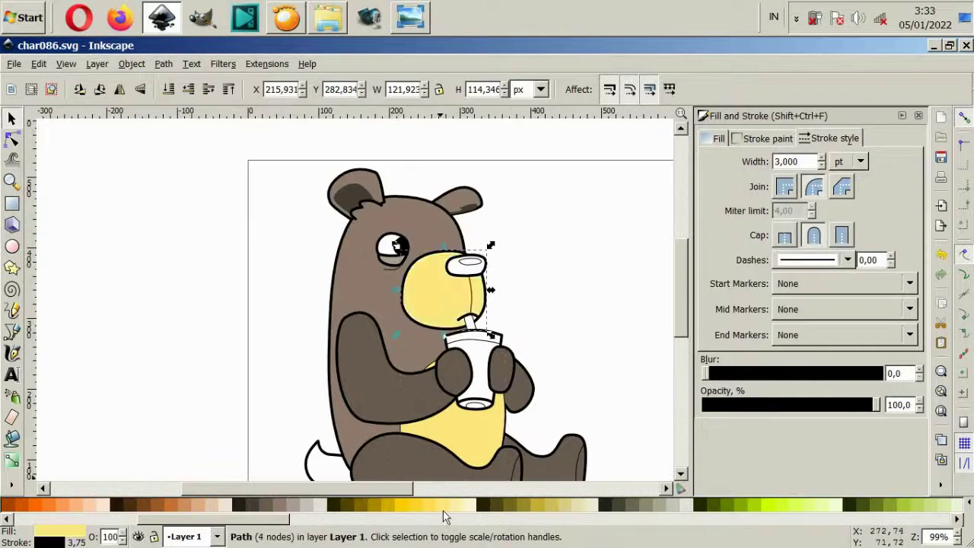
key(Escape)
click(473, 286)
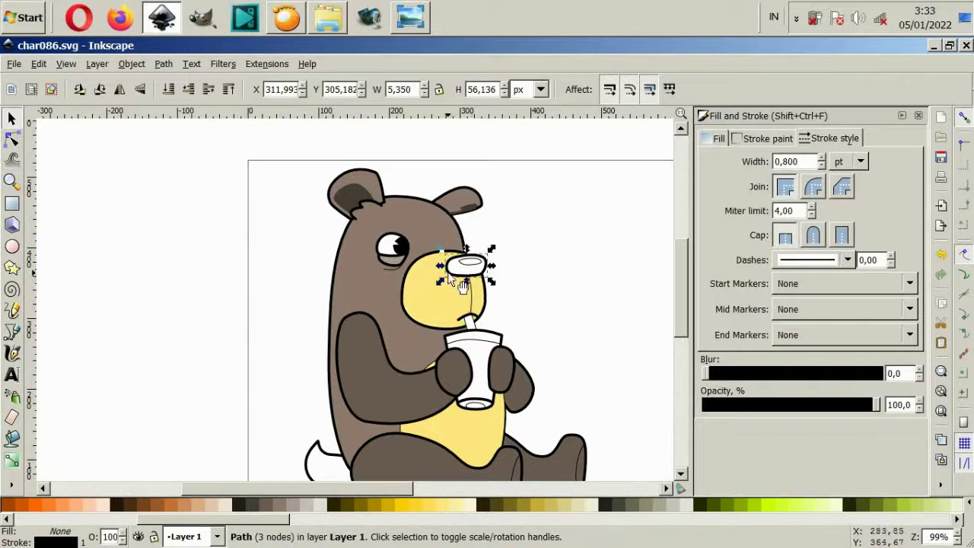
key(Tab)
click(268, 505)
key(Escape)
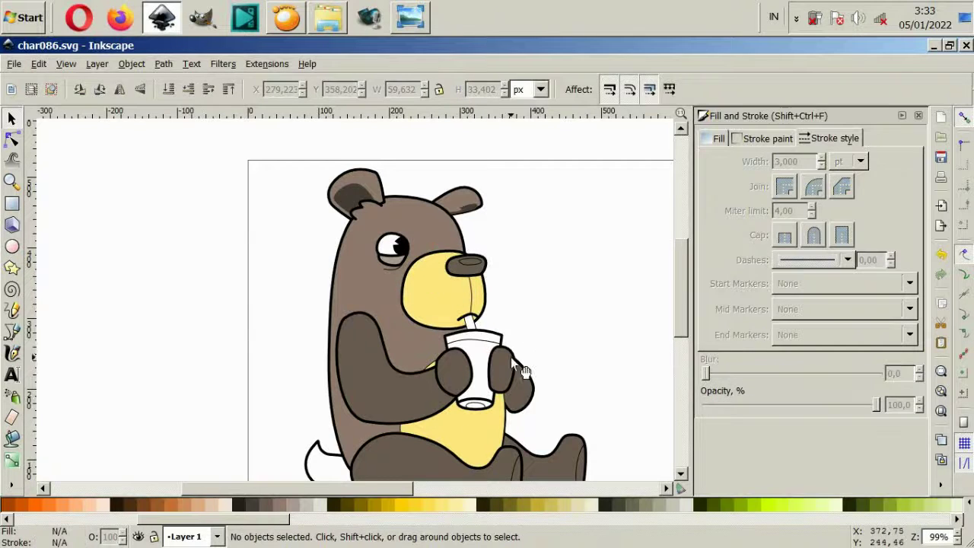
- Select the tail shape to recolour it brown
scroll(509, 358, down, 2)
click(331, 437)
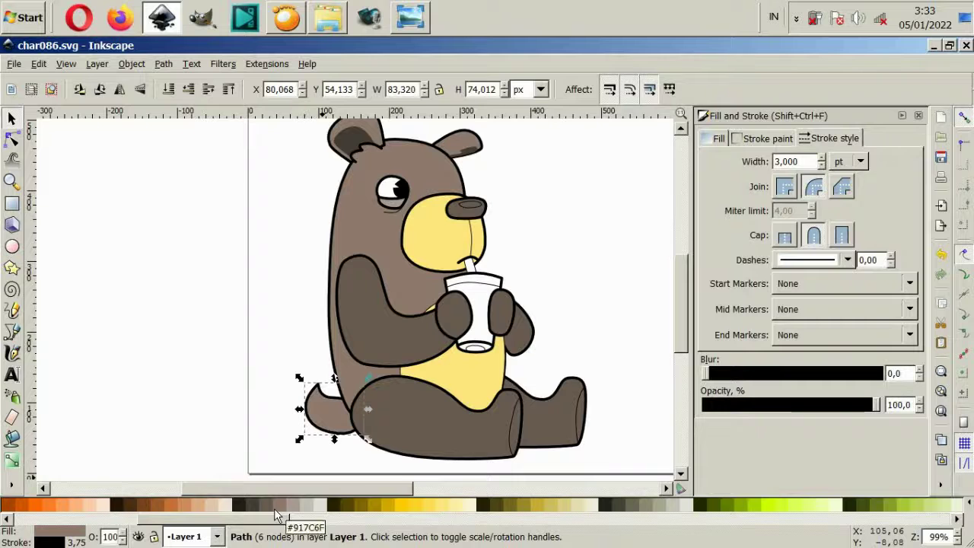
key(Escape)
scroll(498, 346, down, 2)
scroll(497, 341, up, 2)
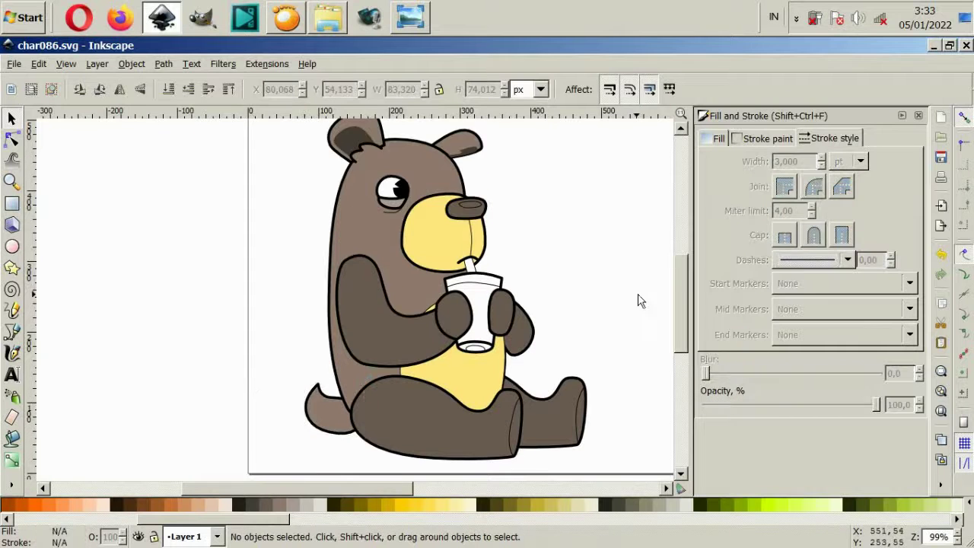
scroll(639, 301, down, 1)
scroll(563, 320, right, 3)
scroll(386, 245, up, 2)
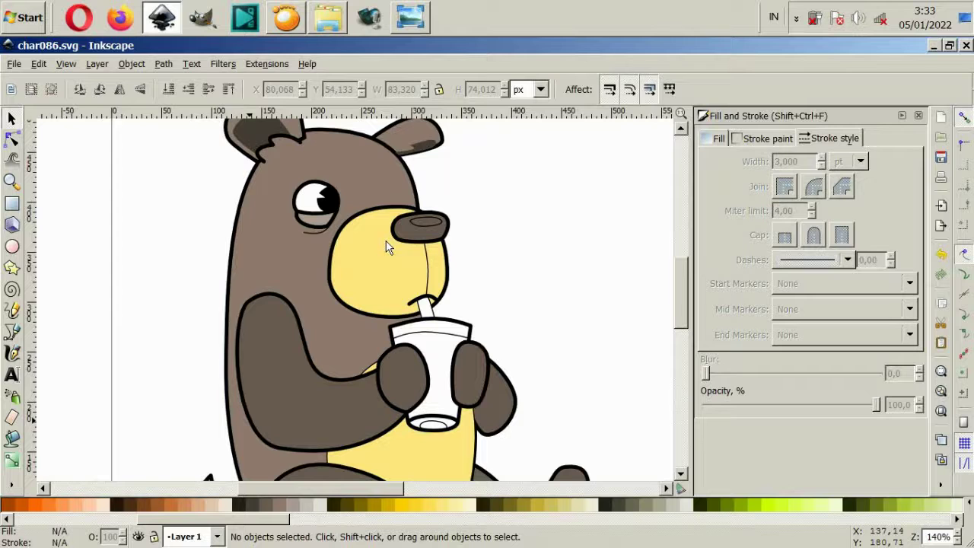
scroll(430, 228, up, 2)
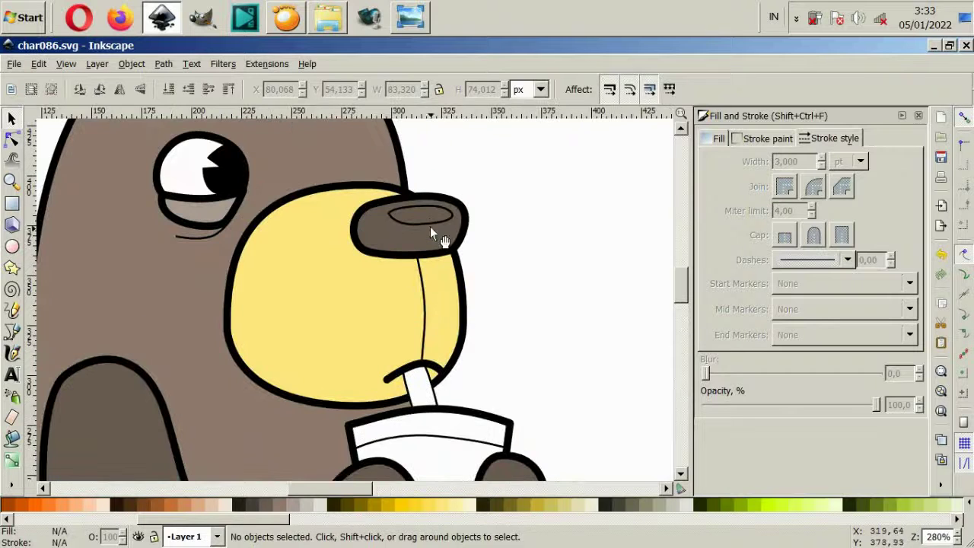
- Narrow the small oval highlight sitting on the bear's nose
click(398, 226)
drag(382, 216, 409, 215)
click(517, 294)
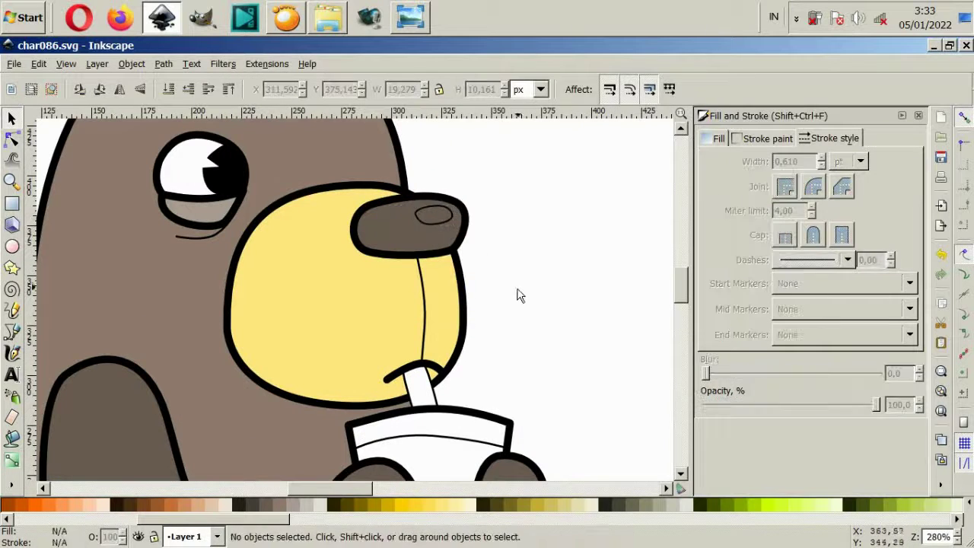
scroll(472, 299, down, 3)
scroll(472, 299, down, 1)
scroll(459, 283, down, 3)
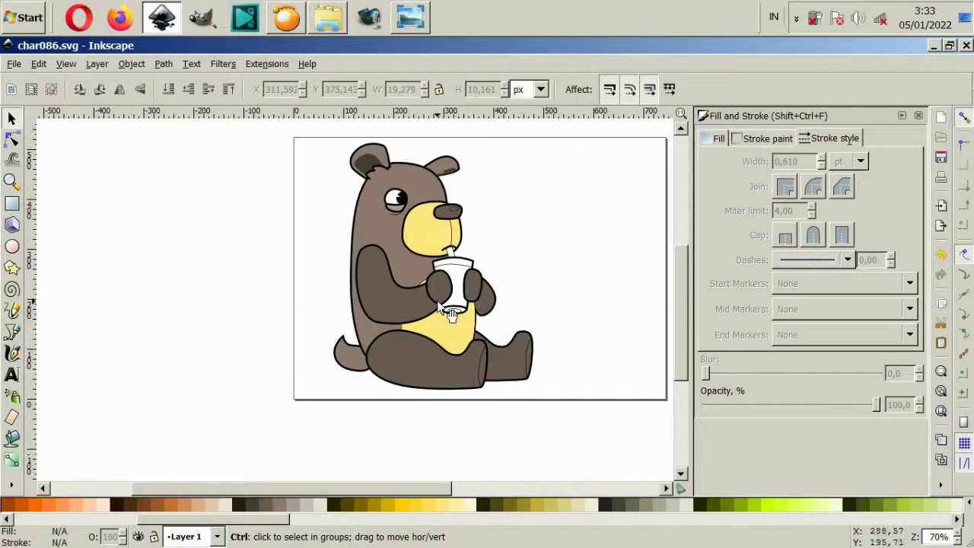
scroll(437, 301, up, 2)
scroll(438, 301, up, 4)
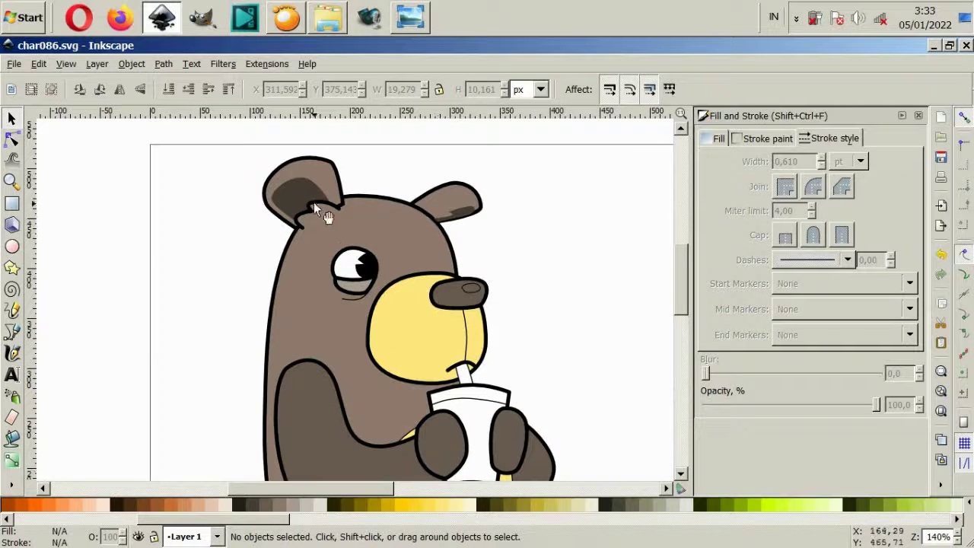
scroll(298, 184, up, 4)
- Draw a Bezier curve along the inner ear's top edge with a 3 pt stroke
key(b)
click(214, 197)
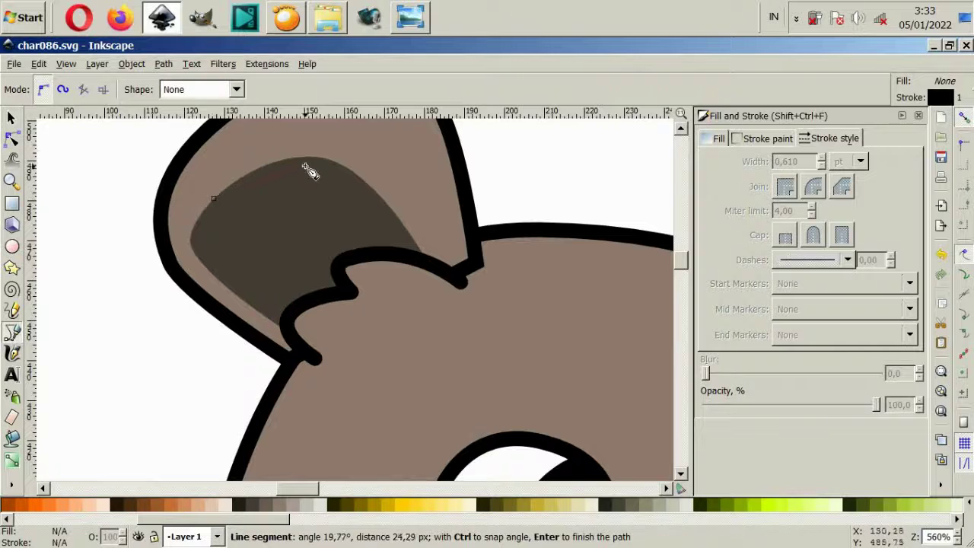
drag(311, 160, 379, 175)
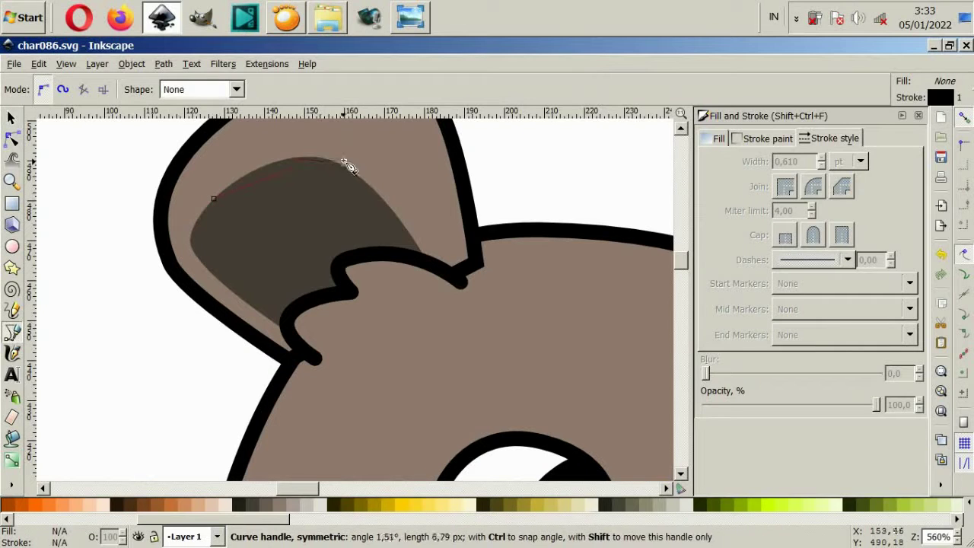
double_click(427, 261)
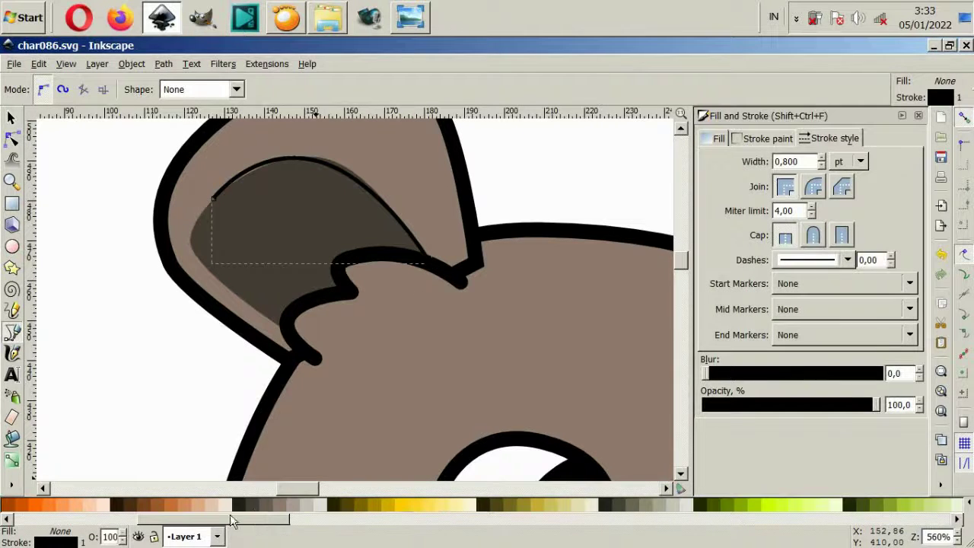
drag(232, 519, 53, 525)
double_click(777, 161)
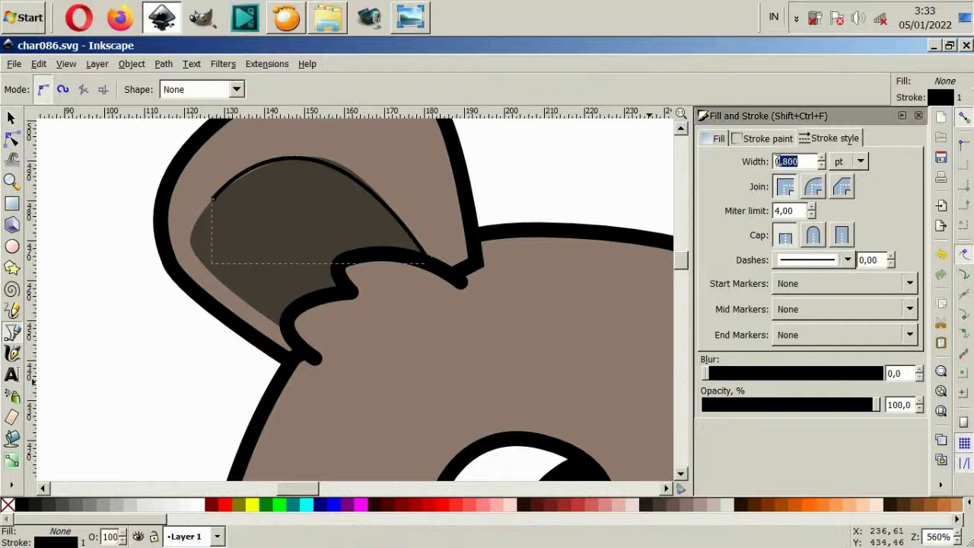
text(3)
key(Return)
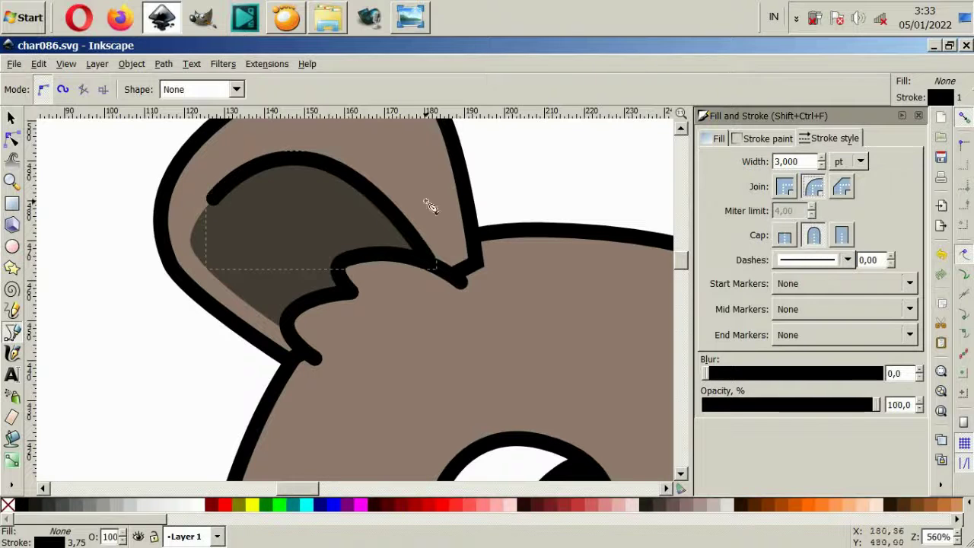
- Trace a Bezier outline along the right ear's dark inner shading to the ear tip
click(11, 118)
scroll(347, 298, down, 3)
scroll(347, 298, down, 2)
scroll(438, 295, up, 2)
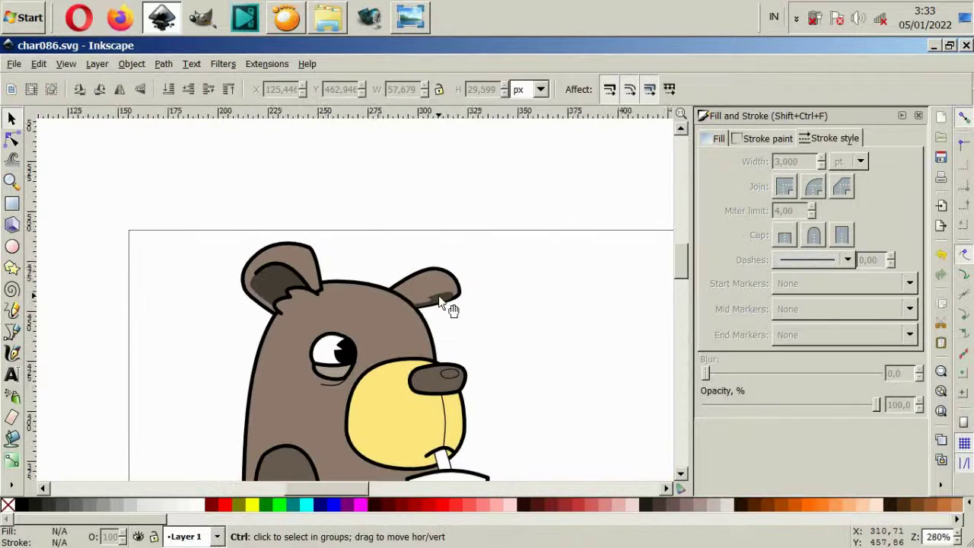
scroll(439, 296, up, 5)
key(b)
drag(223, 360, 251, 357)
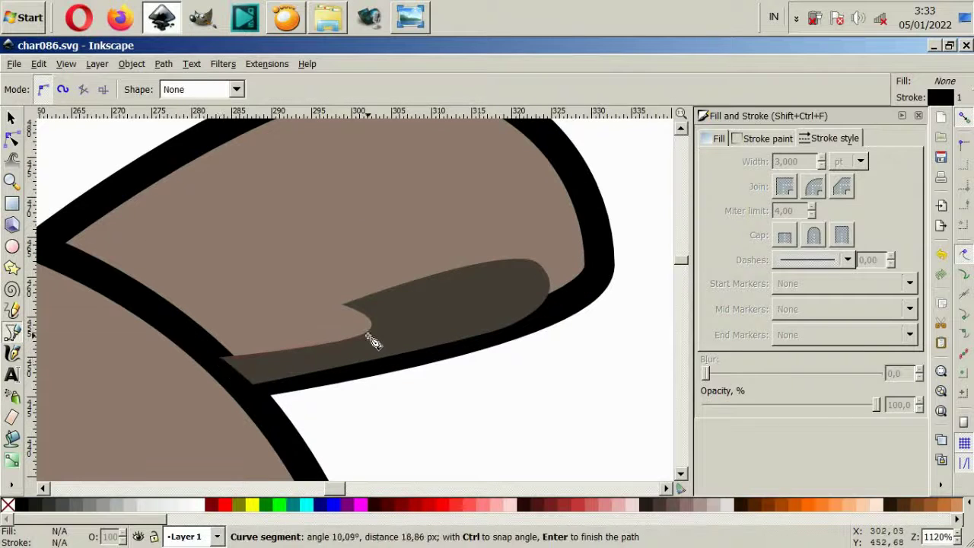
drag(373, 328, 391, 315)
click(344, 304)
drag(494, 257, 533, 254)
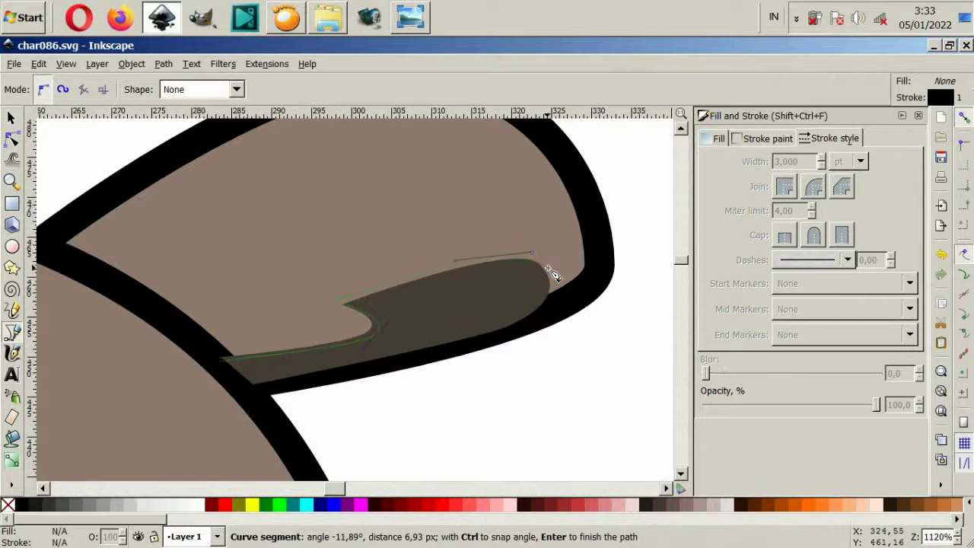
double_click(548, 267)
text(3)
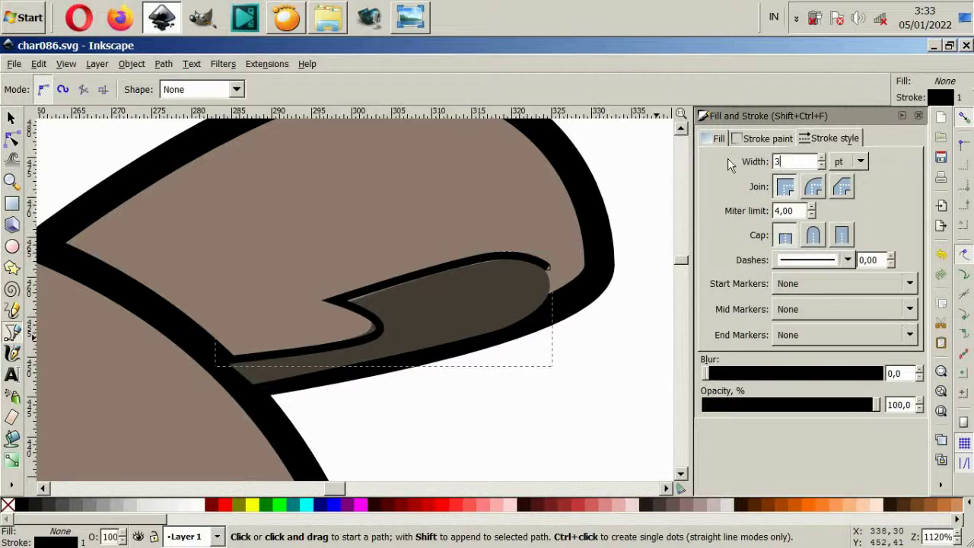
- Give the traced outline a 3 pt width with round joins and round caps
key(Return)
click(813, 235)
click(813, 187)
click(11, 118)
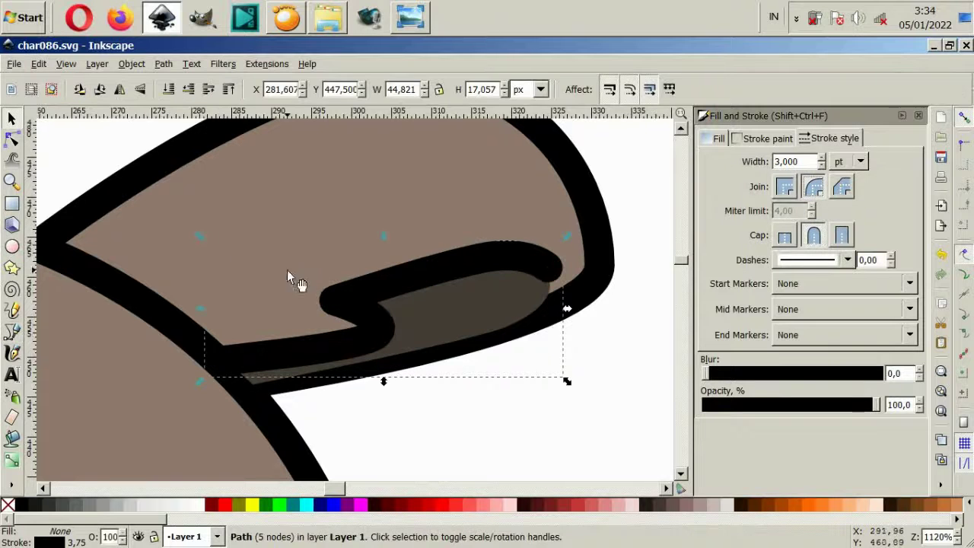
- Nudge the inner shading into place and raise the outer ear above it with Page Up
drag(344, 283, 340, 277)
key(Escape)
click(307, 333)
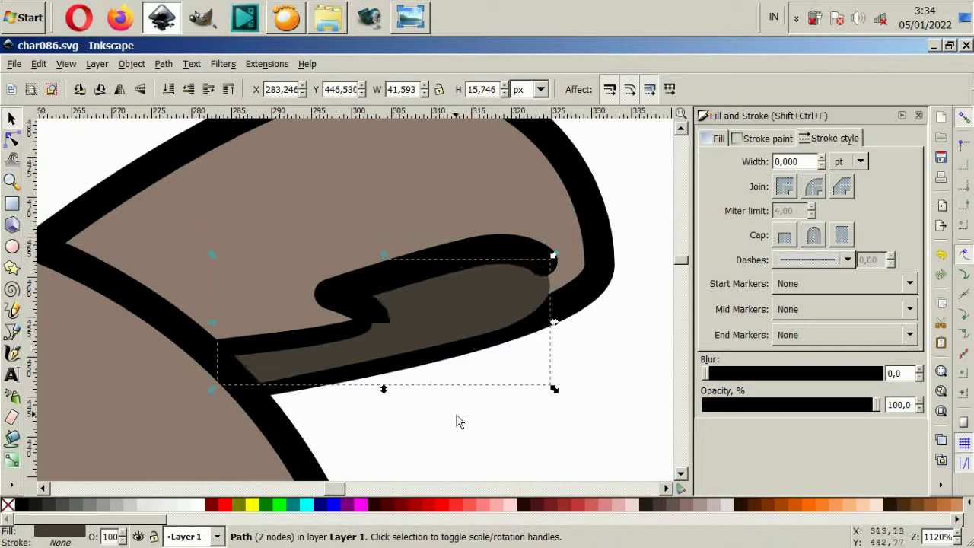
click(452, 255)
click(579, 247)
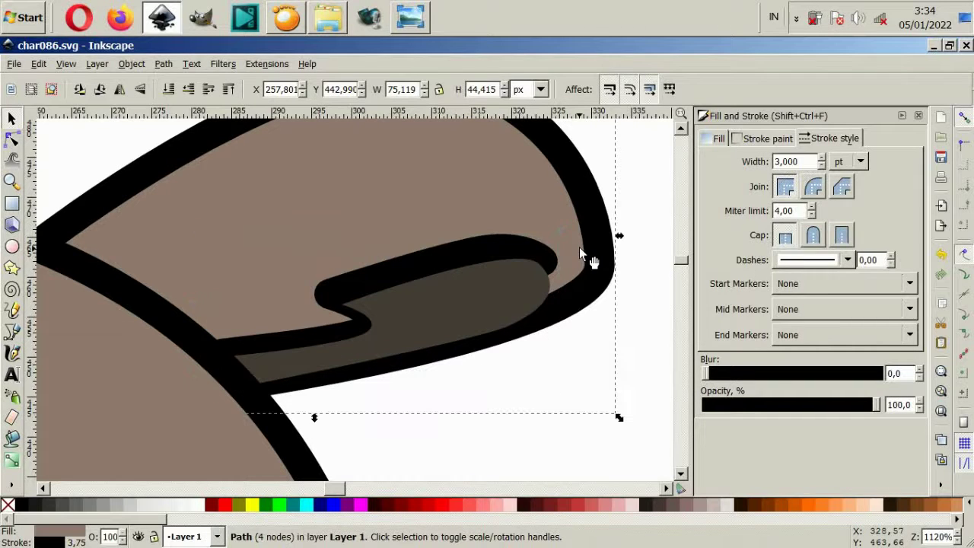
ctrl+scroll(449, 292, down, 2)
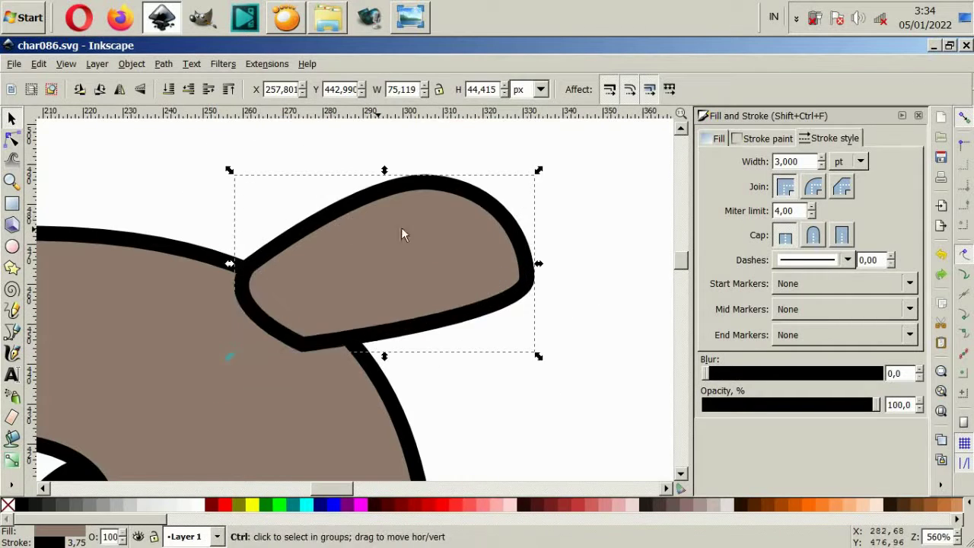
drag(333, 216, 252, 235)
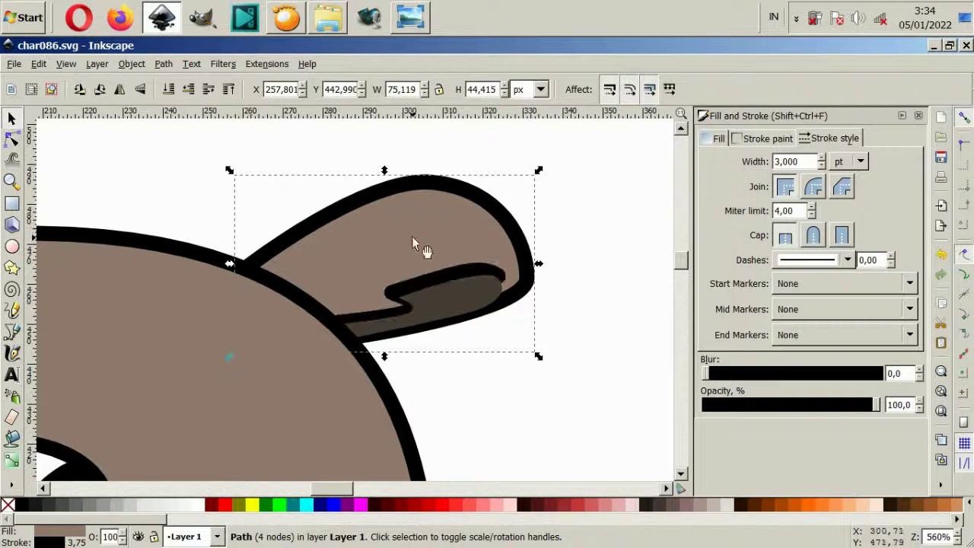
key(Page_Up)
click(718, 139)
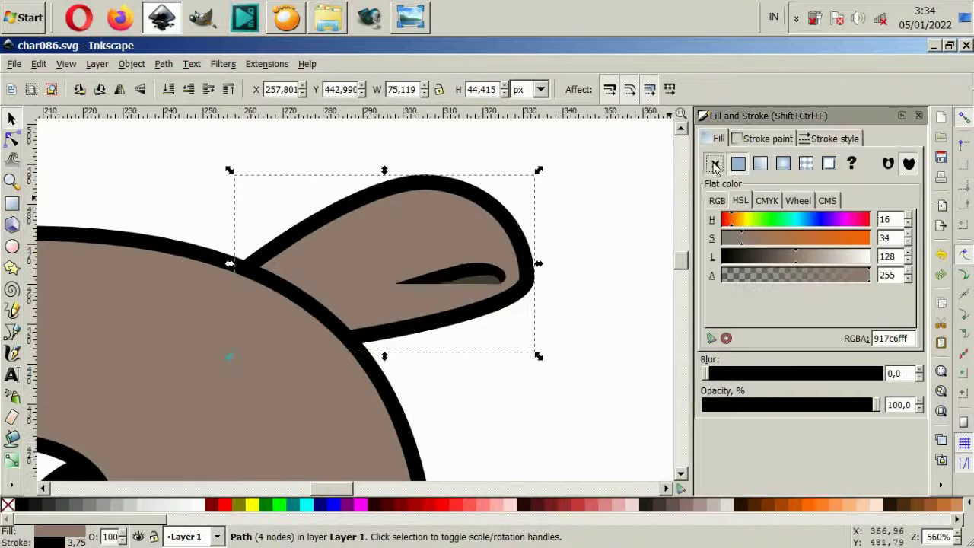
key(Escape)
ctrl+scroll(341, 360, down, 4)
- Drag one node of the left-ear zigzag fur tuft a few pixels to refine it
scroll(341, 361, up, 1)
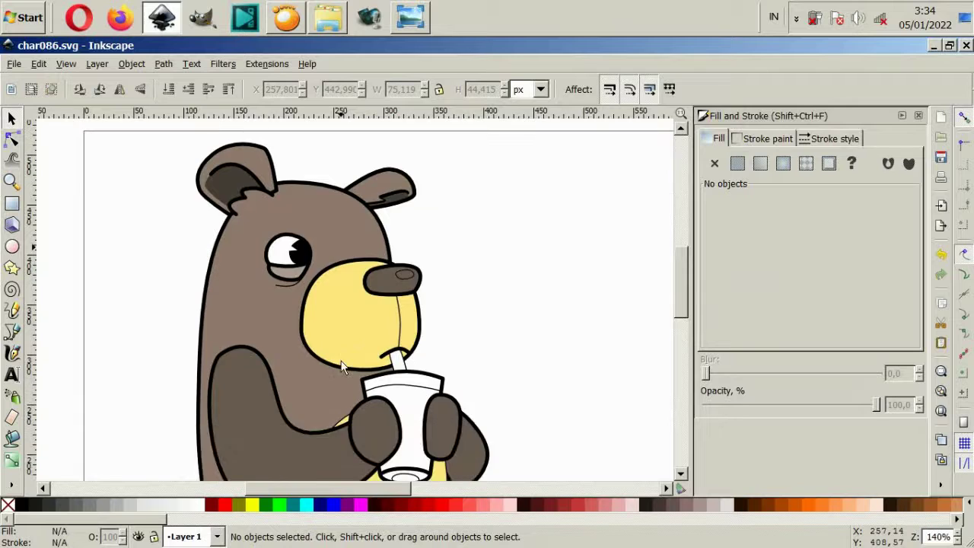
scroll(328, 335, up, 1)
scroll(309, 307, up, 1)
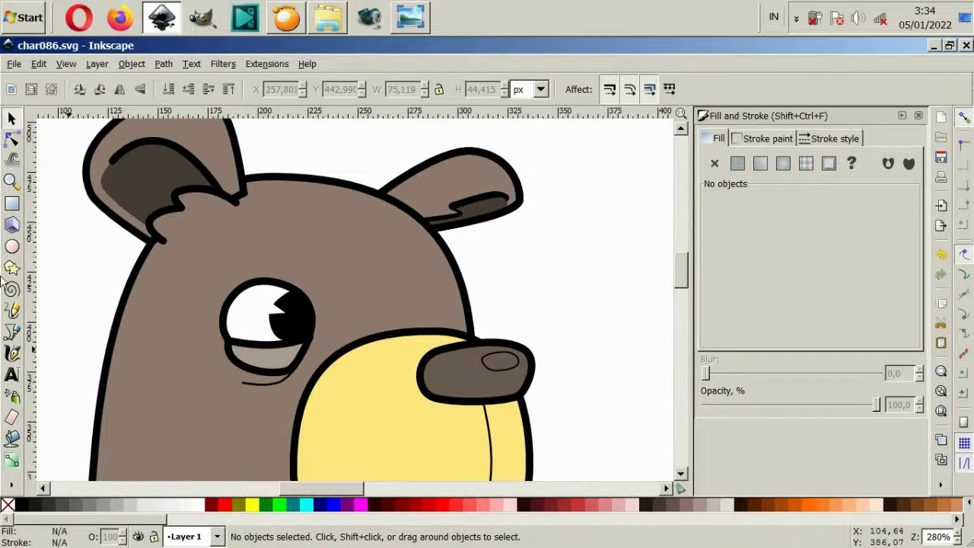
click(12, 138)
click(205, 196)
drag(240, 194, 256, 201)
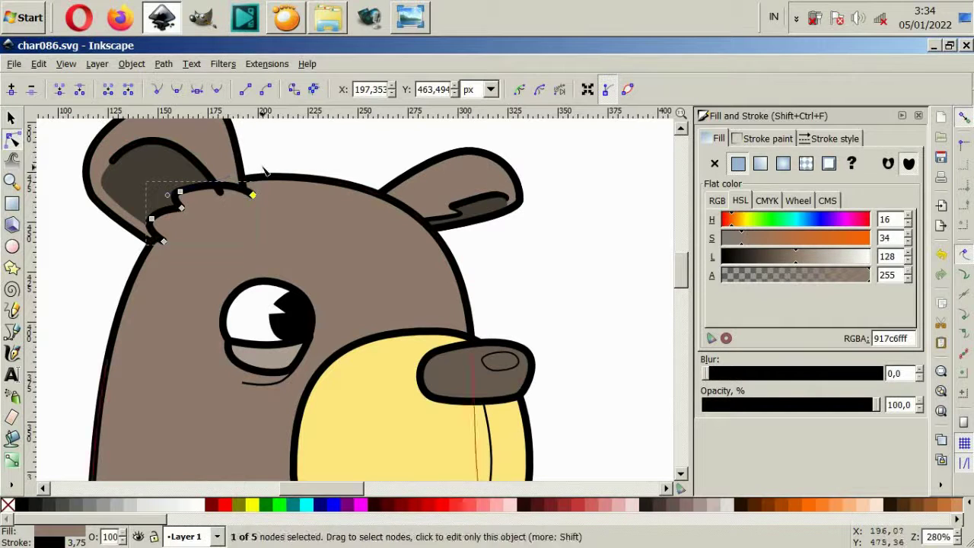
click(157, 194)
key(s)
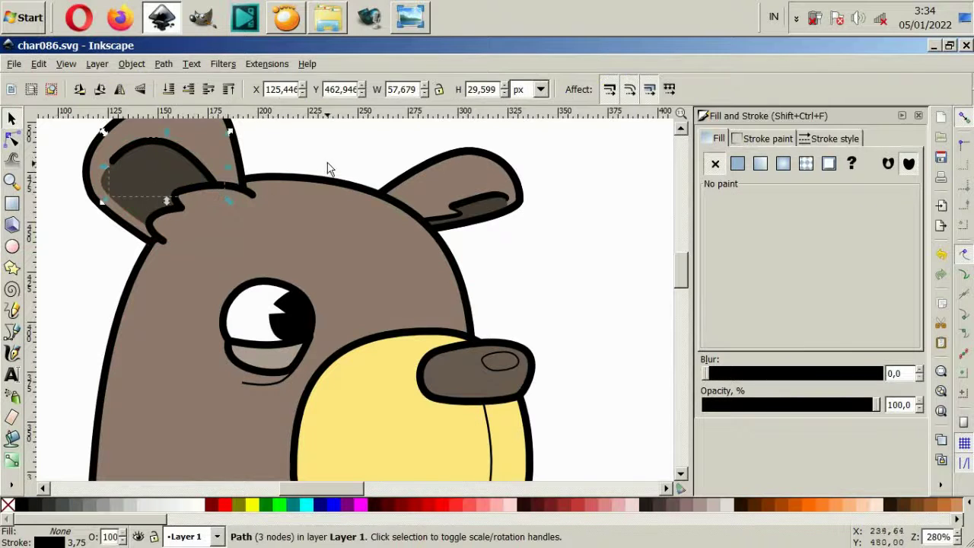
key(Escape)
scroll(434, 305, down, 2)
scroll(438, 307, down, 1)
scroll(445, 310, down, 1)
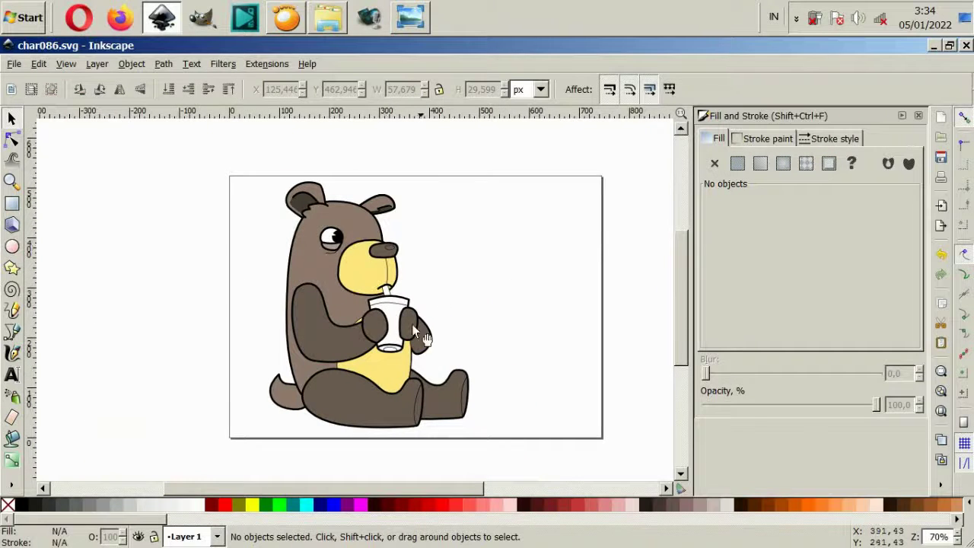
scroll(411, 325, up, 2)
click(379, 328)
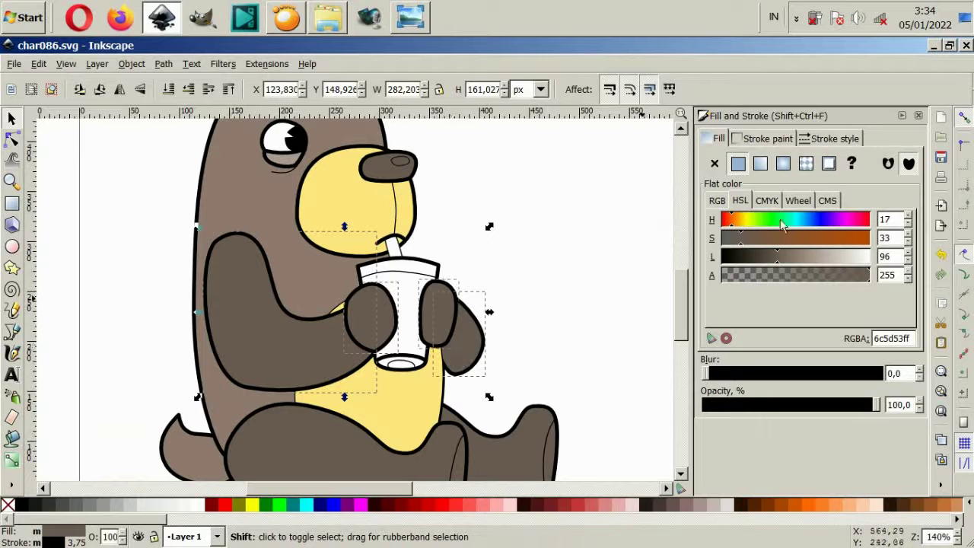
- Set the stroke paint to none on the arms, face and belly
click(768, 138)
click(714, 163)
click(512, 255)
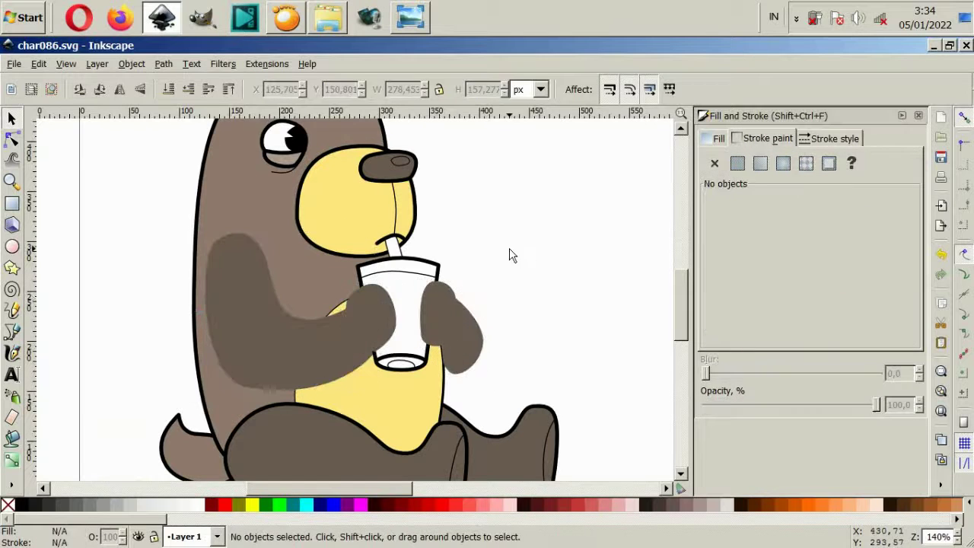
click(289, 268)
key(Escape)
click(365, 229)
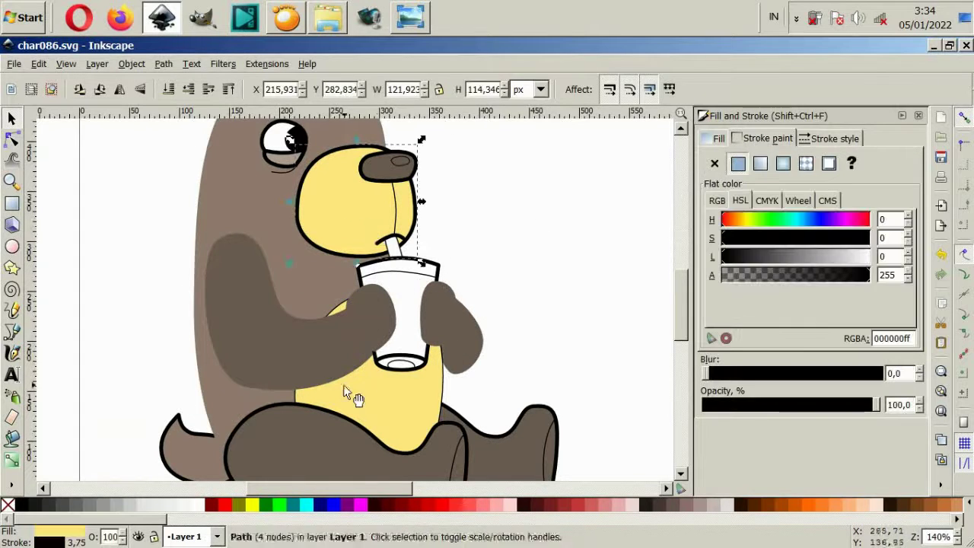
shift+click(344, 392)
click(715, 163)
click(591, 239)
- Remove the black outlines from both ears
ctrl+scroll(449, 259, down, 1)
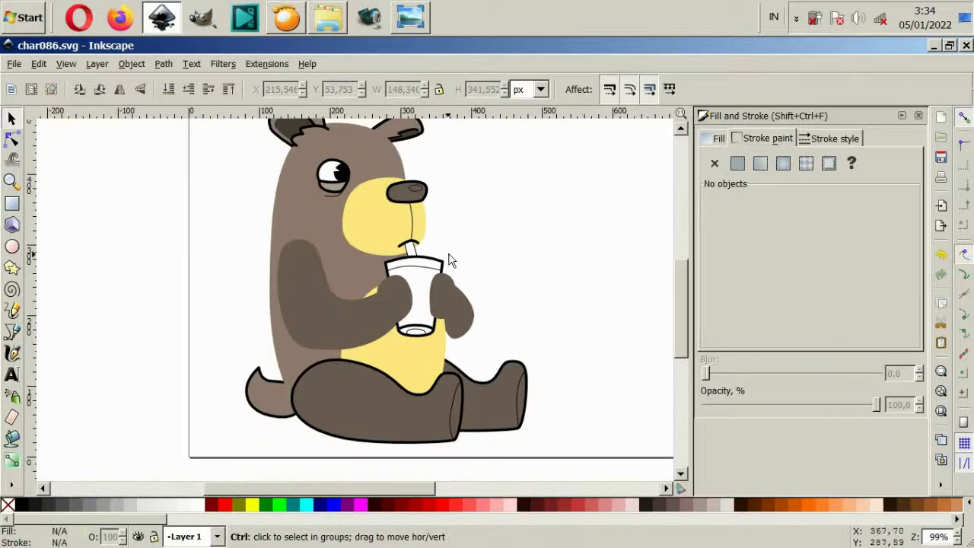
scroll(342, 189, up, 2)
ctrl+scroll(311, 190, up, 1)
click(311, 190)
shift+click(401, 212)
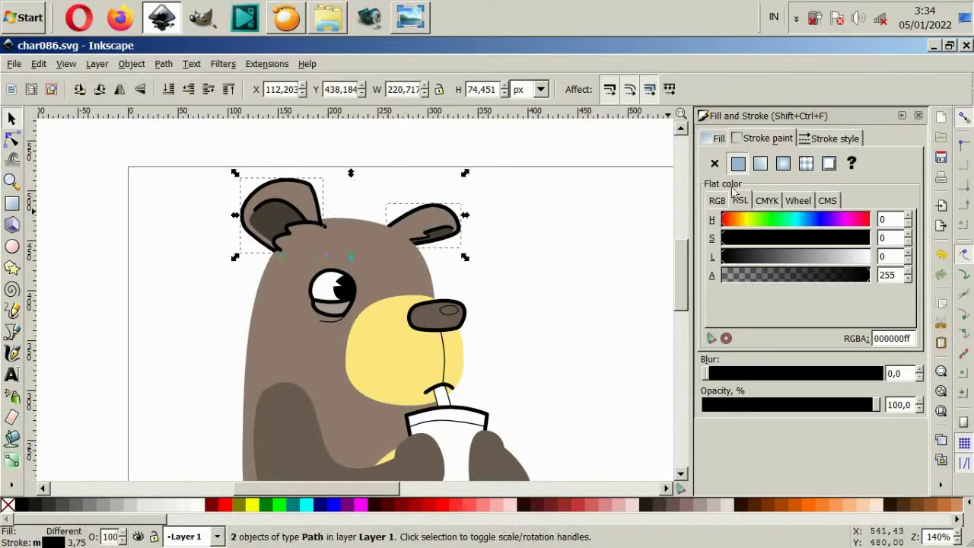
click(715, 163)
click(532, 239)
ctrl+scroll(431, 224, up, 2)
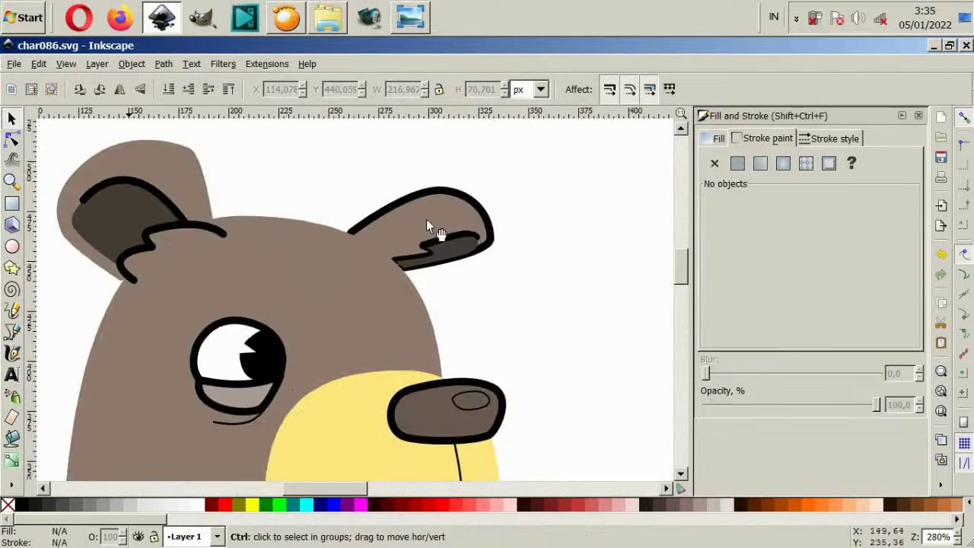
click(430, 223)
click(714, 162)
click(571, 213)
- Fill the right ear with a darker brown from the palette
click(453, 220)
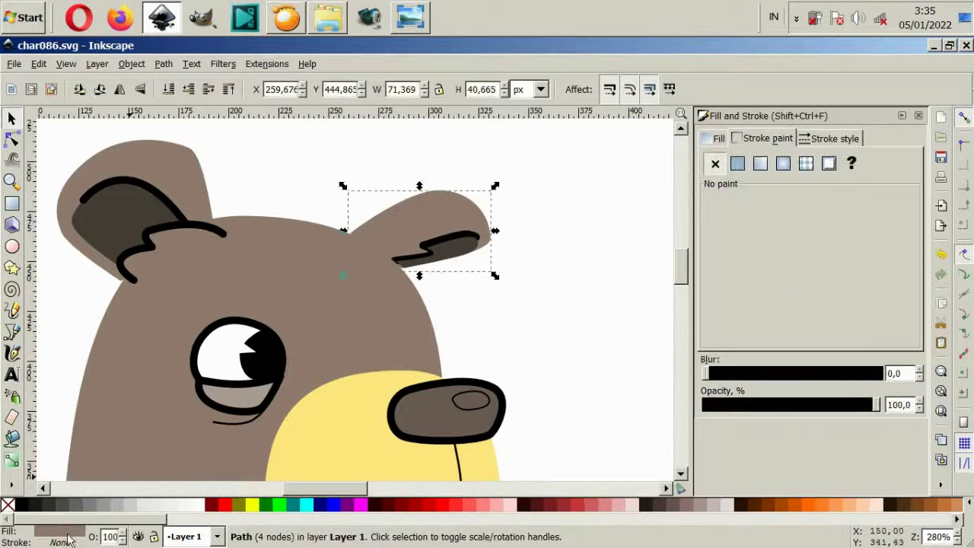
drag(86, 525, 109, 525)
click(536, 505)
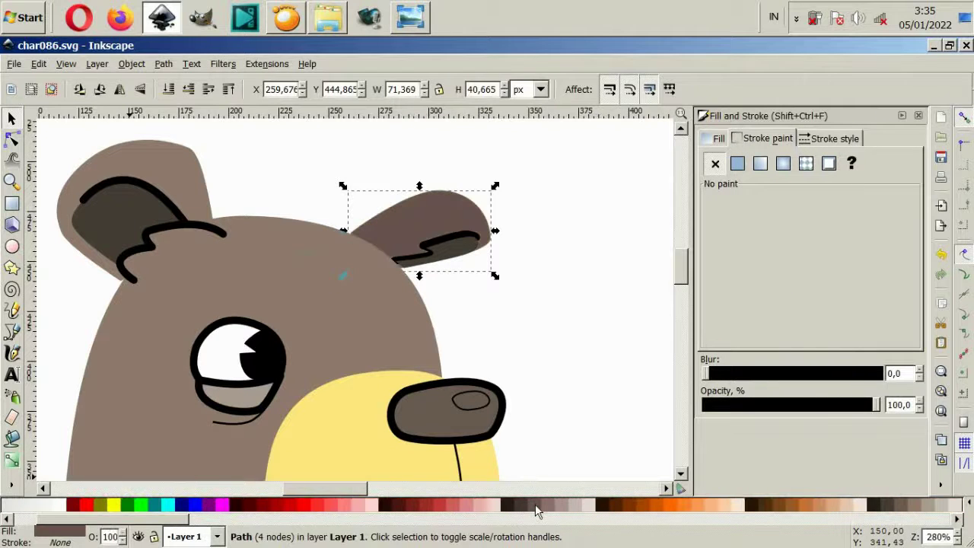
click(544, 511)
scroll(270, 517, right, 2)
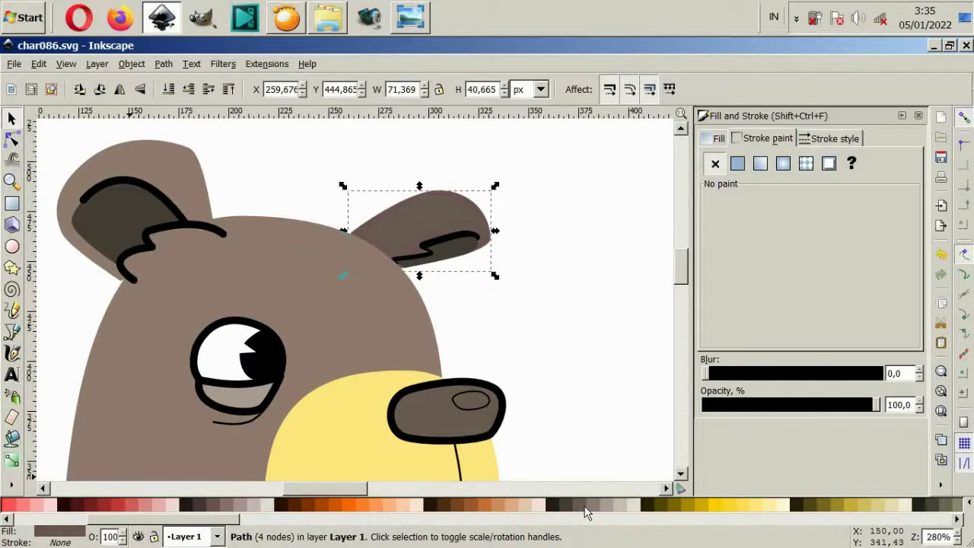
click(586, 508)
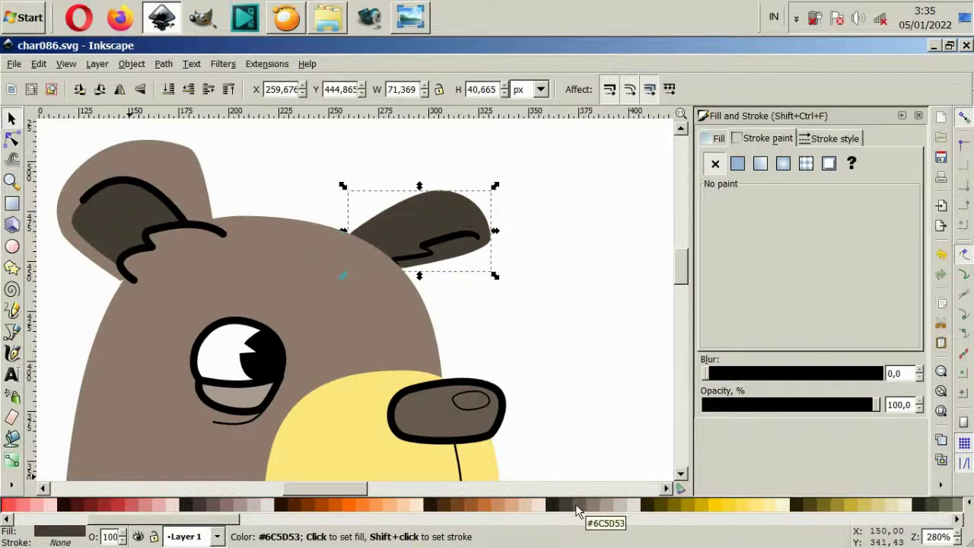
click(468, 301)
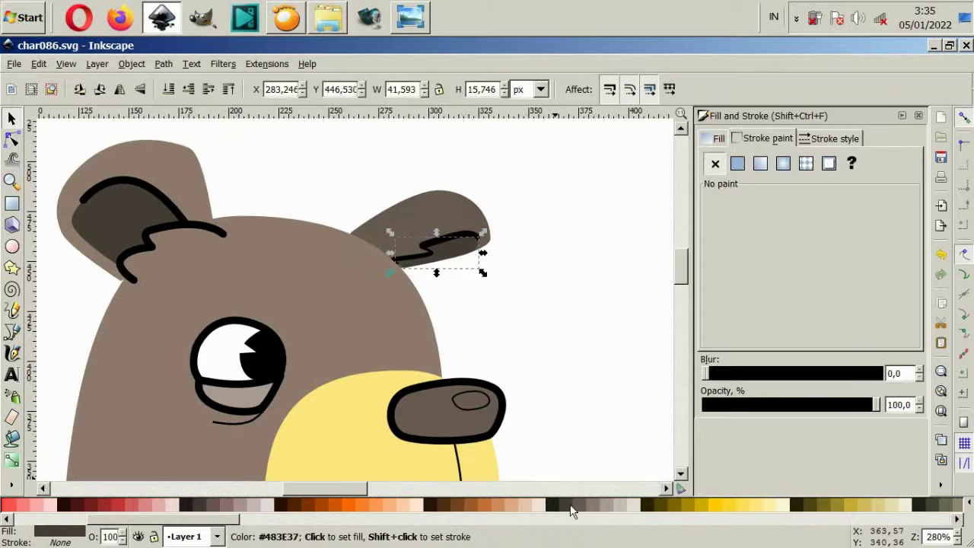
click(496, 330)
- Fill the bear's right paw dark brown #483E37
scroll(493, 327, down, 2)
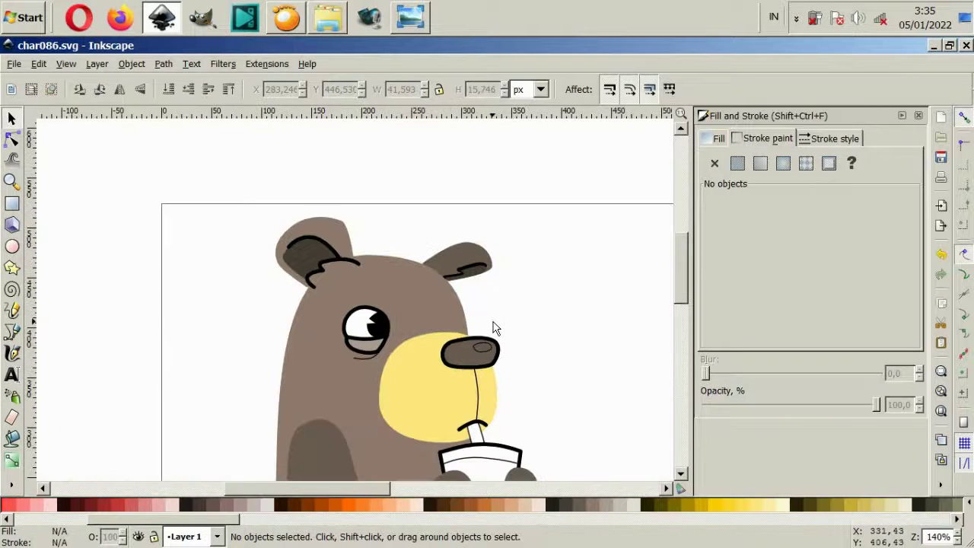
scroll(543, 337, down, 1)
scroll(544, 435, down, 2)
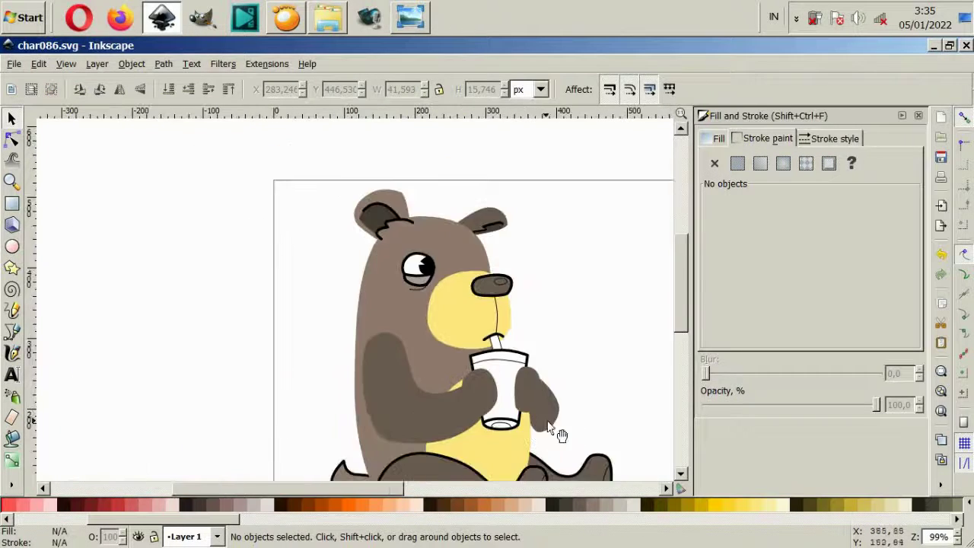
scroll(549, 426, up, 2)
click(511, 373)
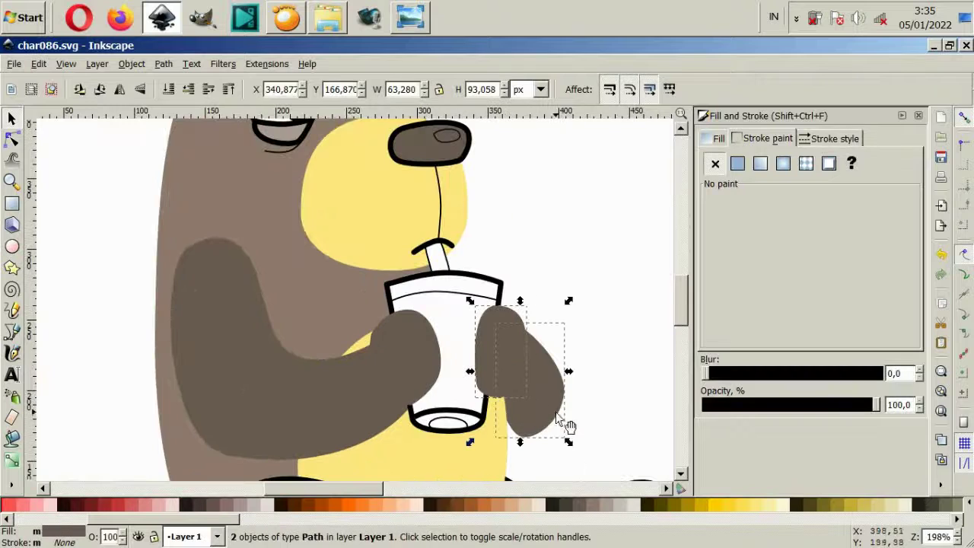
click(570, 512)
click(586, 446)
- Fill the bear's legs with the same dark brown
scroll(555, 380, down, 2)
scroll(569, 434, down, 2)
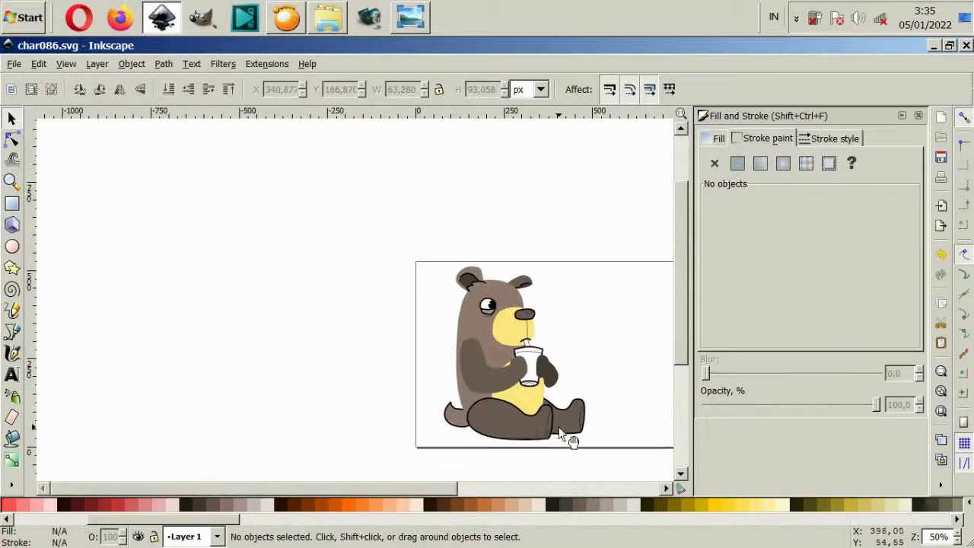
scroll(576, 434, up, 2)
scroll(576, 434, down, 1)
click(564, 449)
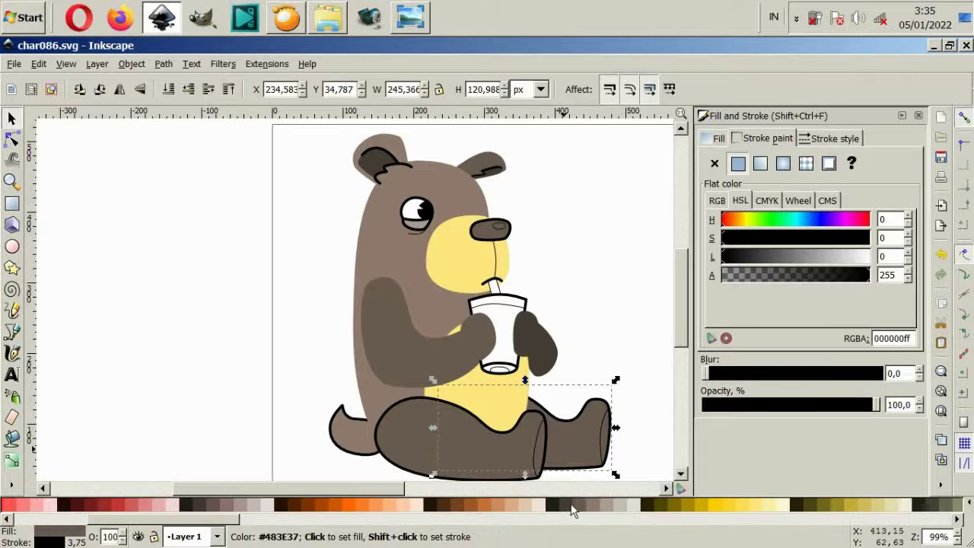
click(572, 510)
click(613, 364)
- Give the two leg-end ellipses a lighter brown fill
scroll(478, 333, down, 2)
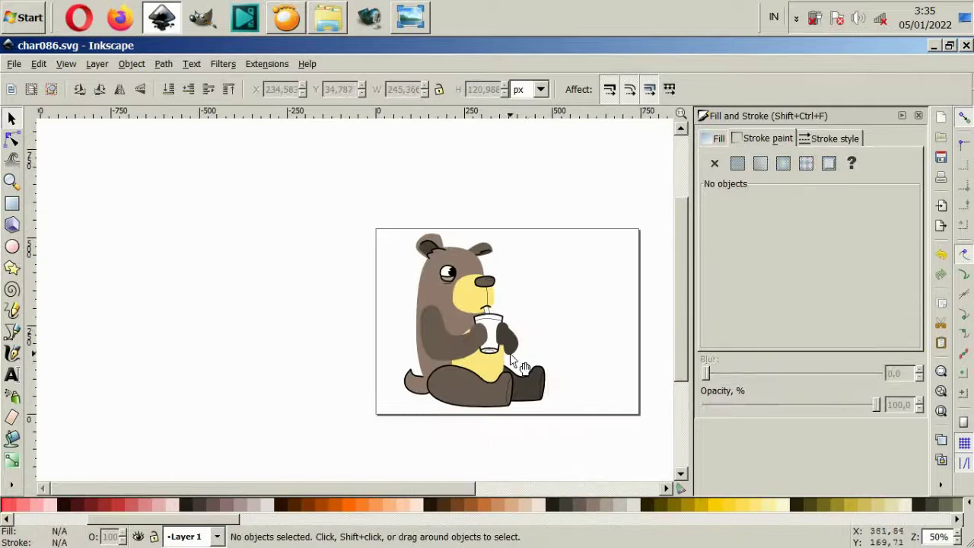
scroll(517, 381, right, 2)
scroll(459, 392, up, 2)
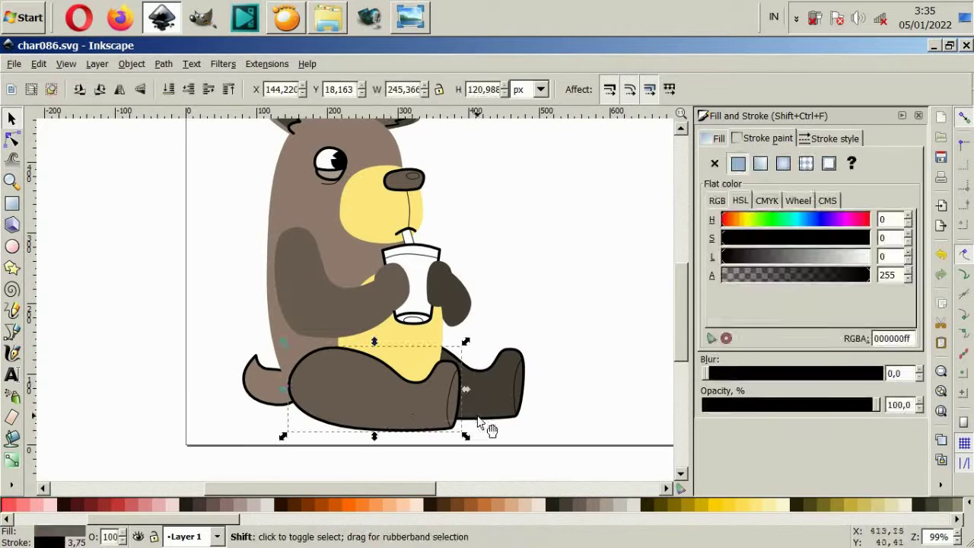
click(426, 411)
click(742, 145)
click(600, 292)
click(517, 403)
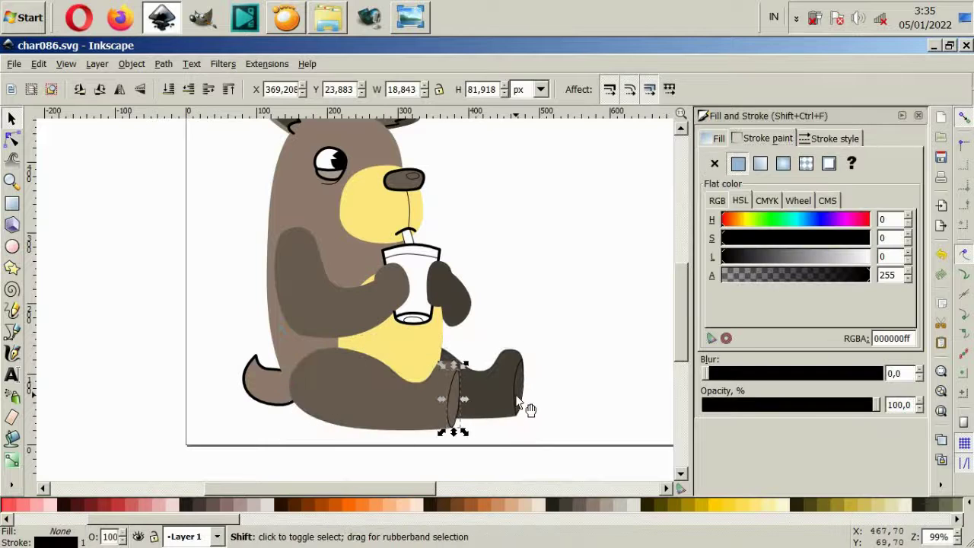
click(576, 508)
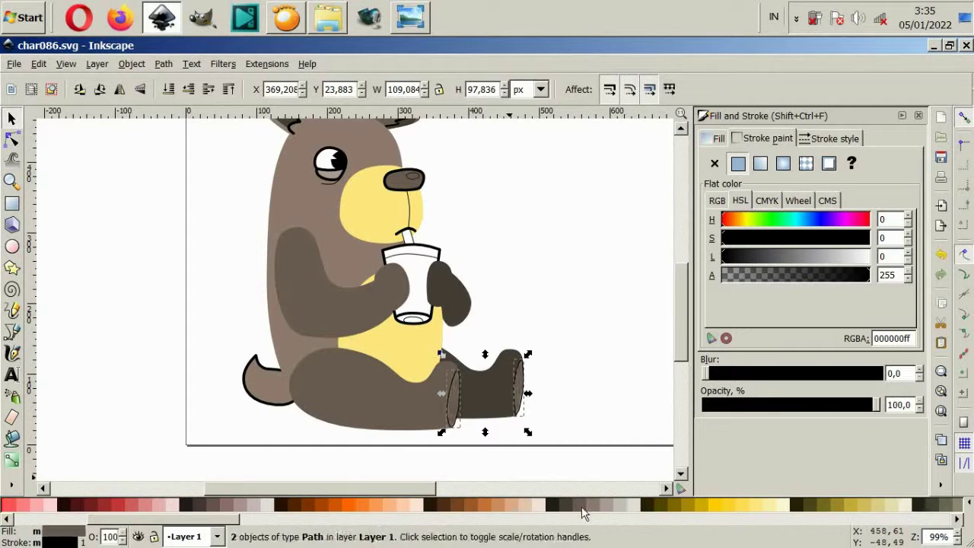
click(588, 507)
key(Escape)
click(509, 389)
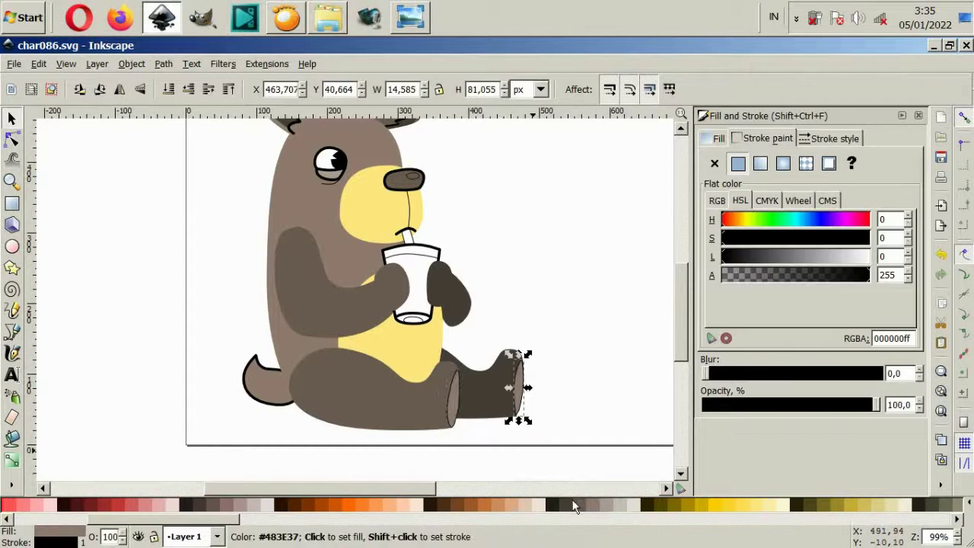
key(Escape)
- Remove the black outline from both leg paths
click(479, 403)
shift+click(525, 401)
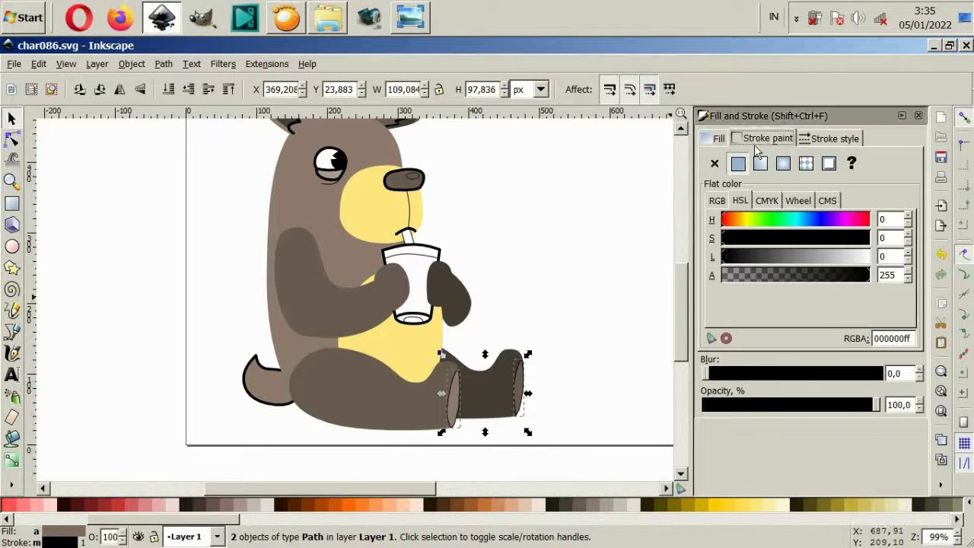
click(715, 163)
key(Escape)
- Set the tail's stroke paint to none, removing its black outline
scroll(509, 320, up, 1)
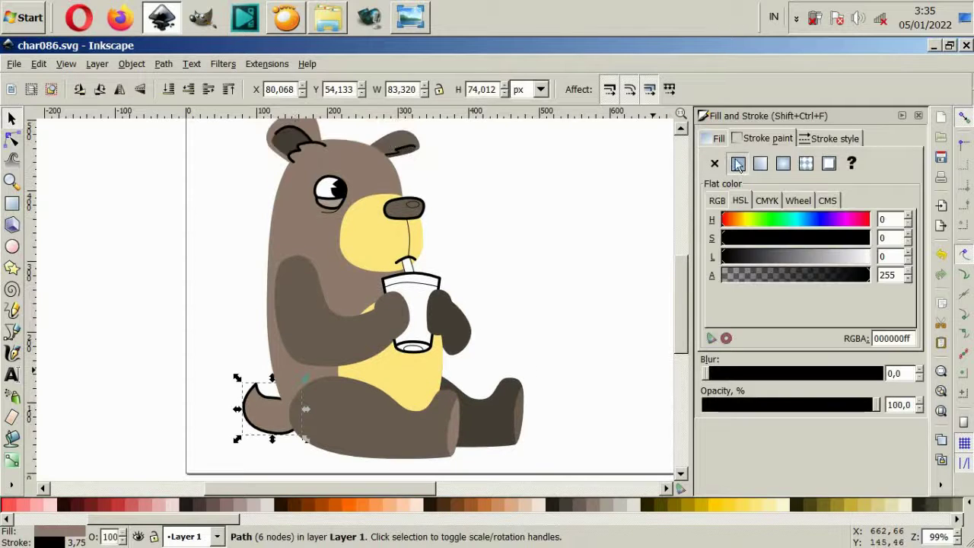
click(767, 138)
click(714, 162)
click(597, 234)
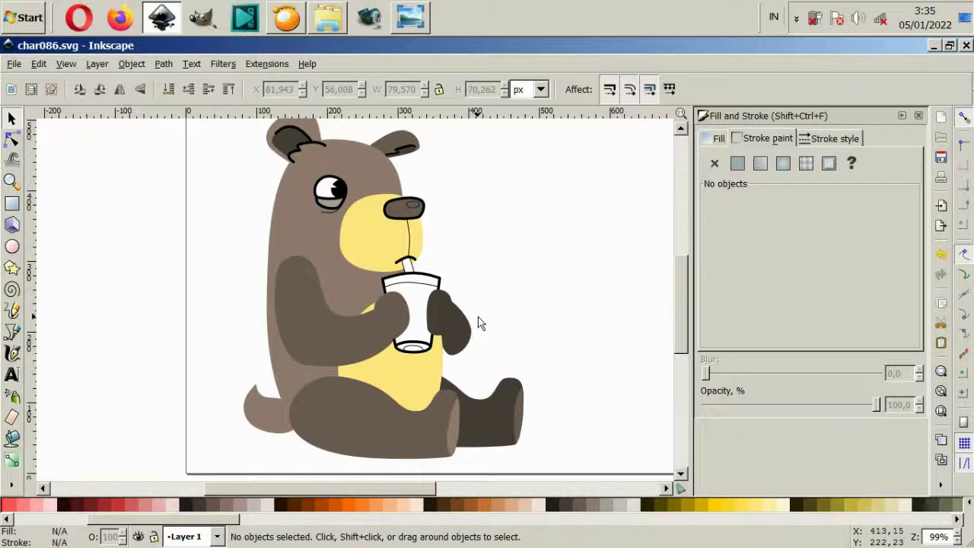
scroll(409, 268, down, 1)
scroll(457, 273, down, 1)
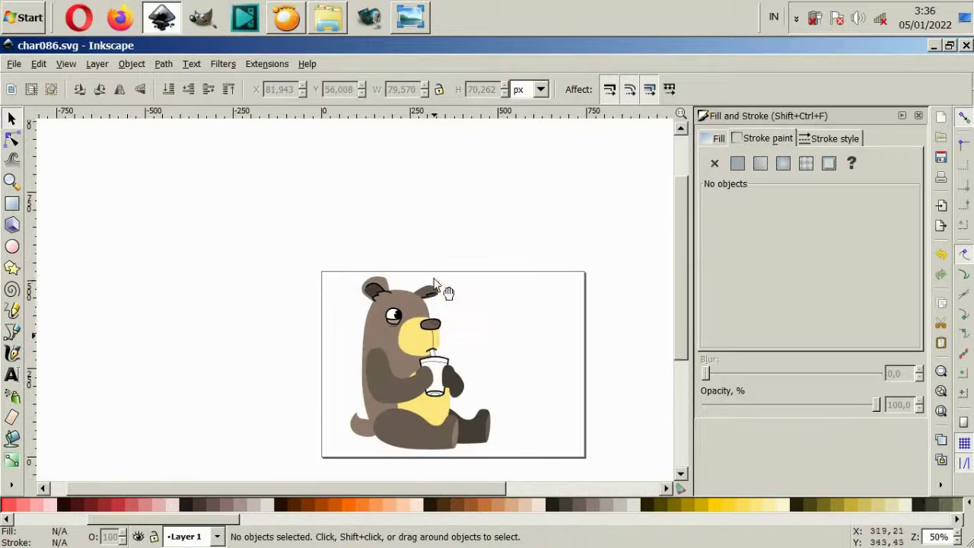
- Remove the nose's black outline and fill the nose dark brown #463737
scroll(435, 282, up, 1)
scroll(433, 370, up, 4)
click(422, 356)
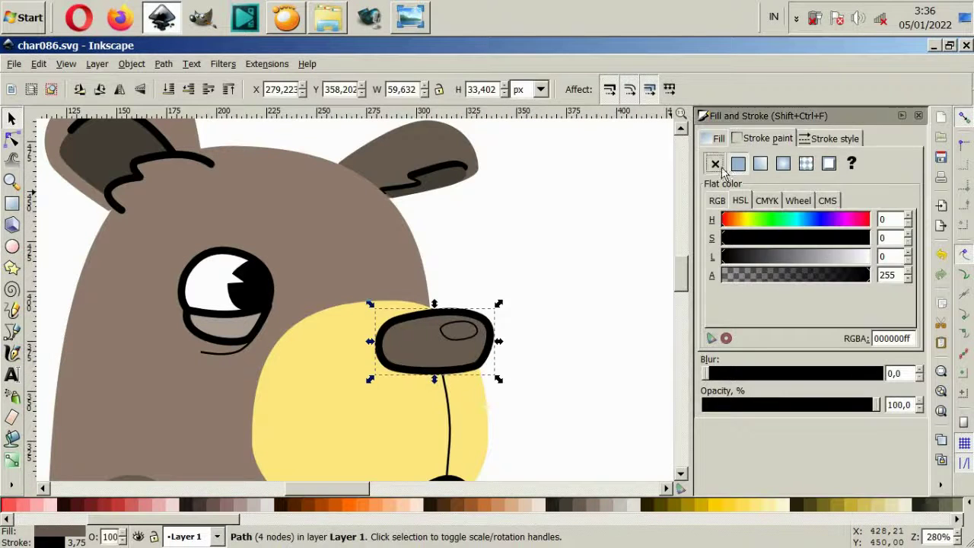
click(715, 163)
click(465, 336)
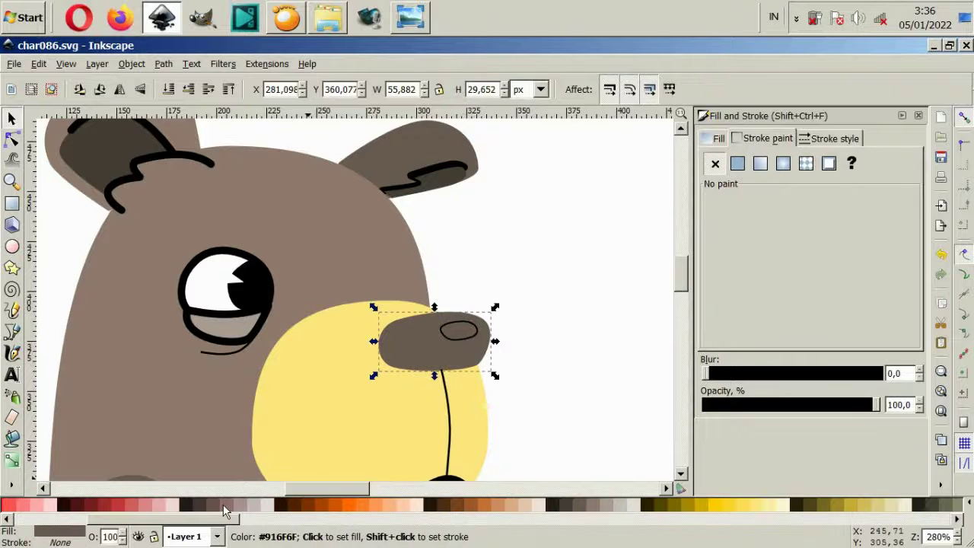
click(195, 505)
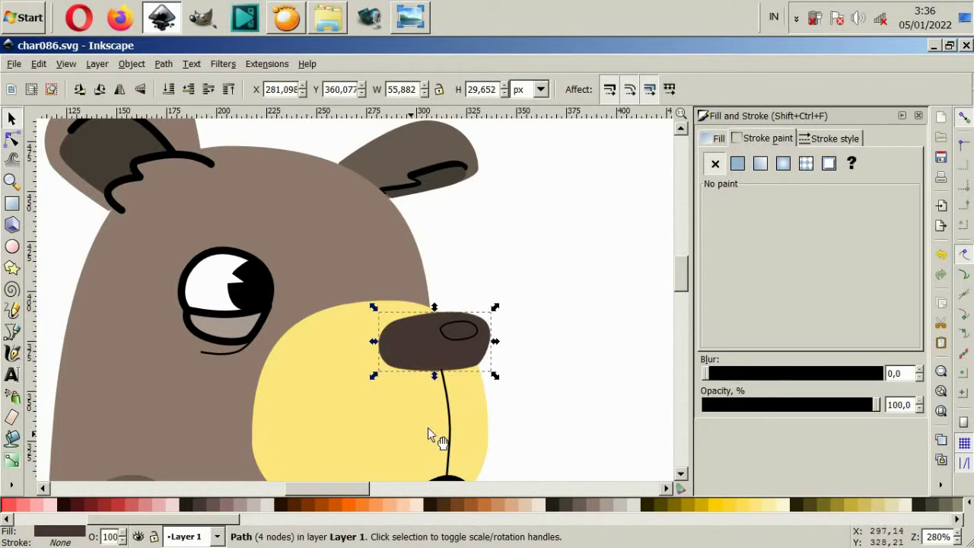
- Remove the black outlines from the nostril and both eye paths
click(455, 337)
click(714, 163)
key(Escape)
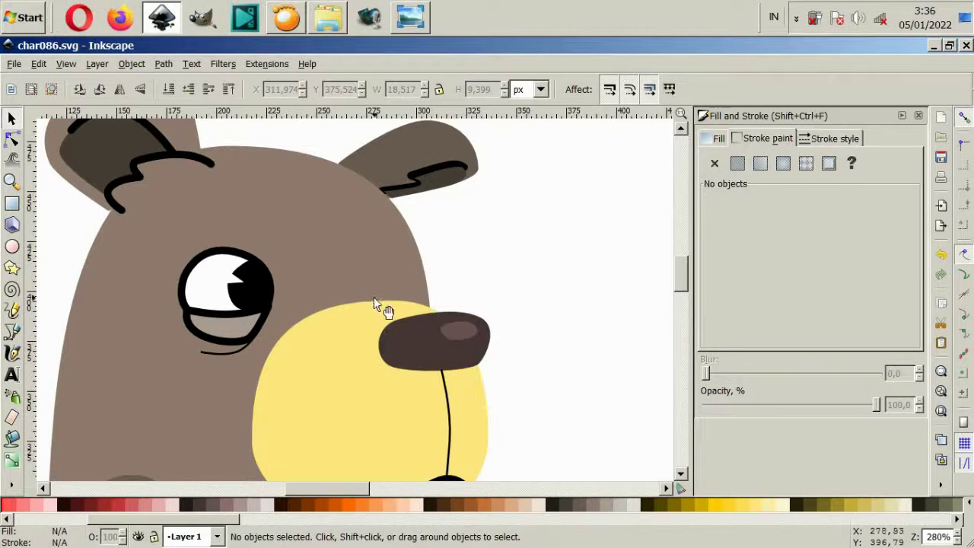
scroll(380, 308, down, 2)
click(225, 294)
shift+click(228, 258)
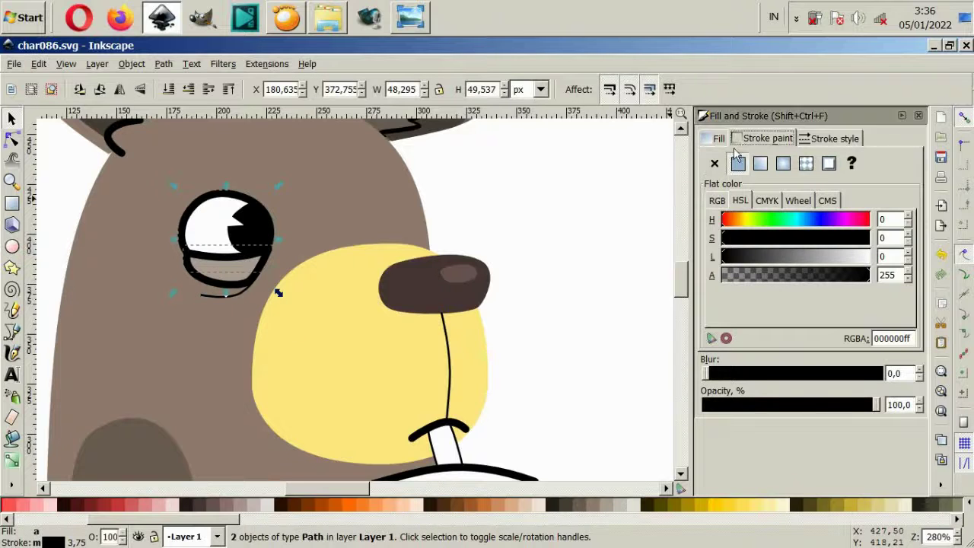
click(715, 164)
key(Escape)
- Colour the lower-lid line dark brown and nudge the eye white slightly
click(231, 297)
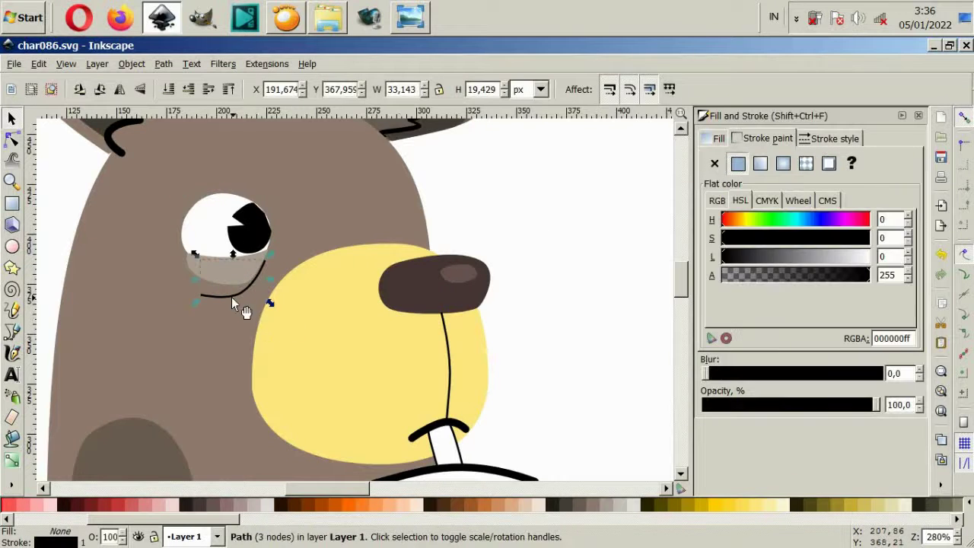
shift+click(201, 505)
click(210, 242)
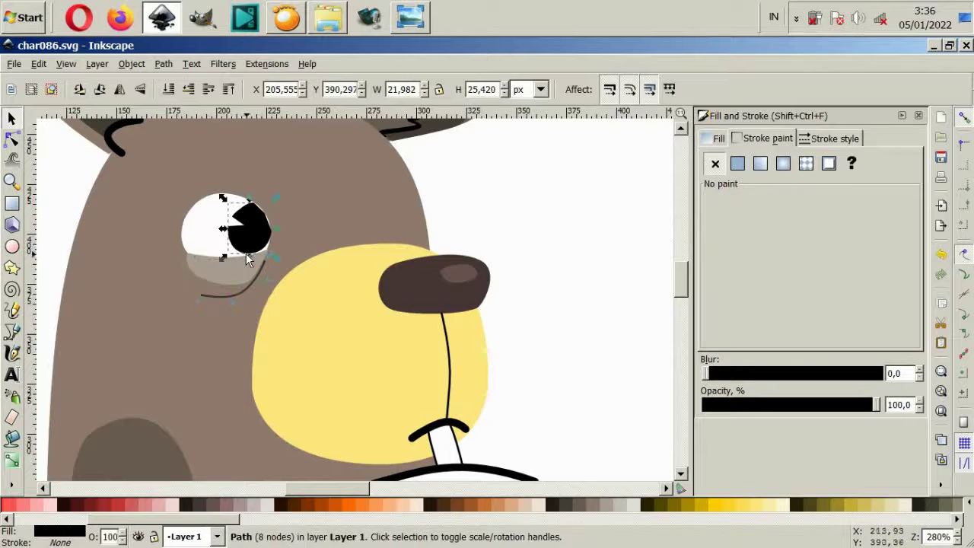
scroll(240, 252, up, 3)
drag(265, 250, 282, 250)
scroll(277, 251, down, 6)
click(470, 320)
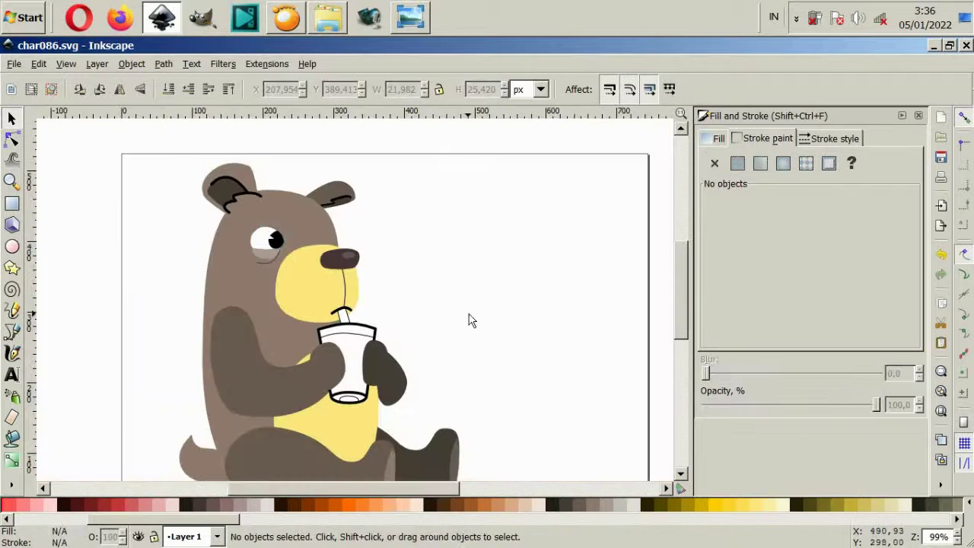
- Colour both ear zigzag lines and the inner-ear shape dark brown #483737
scroll(277, 251, up, 2)
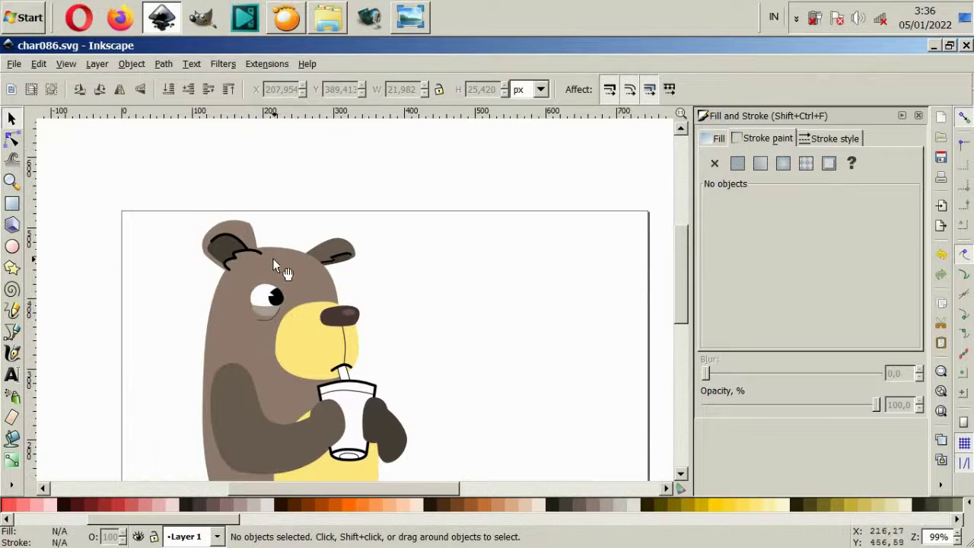
scroll(251, 319, up, 2)
click(233, 252)
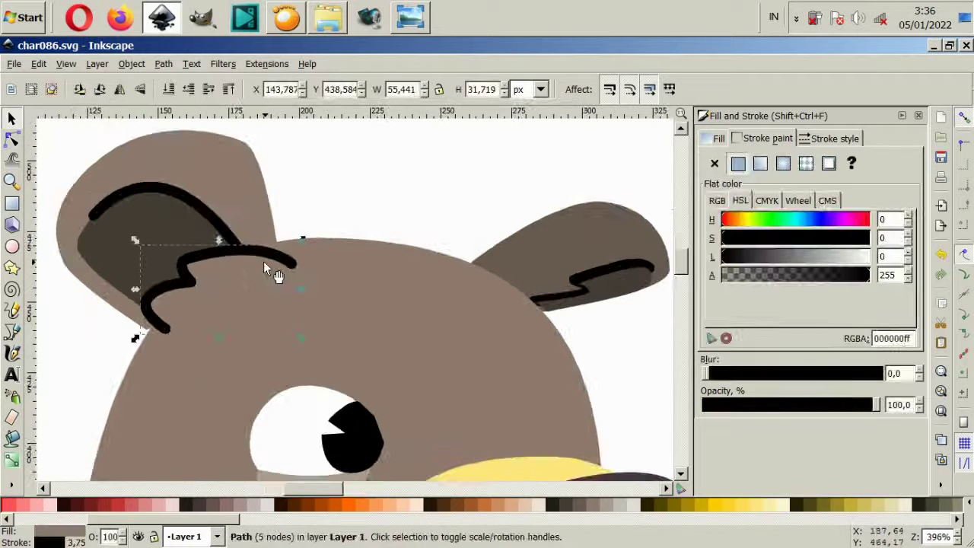
shift+click(217, 218)
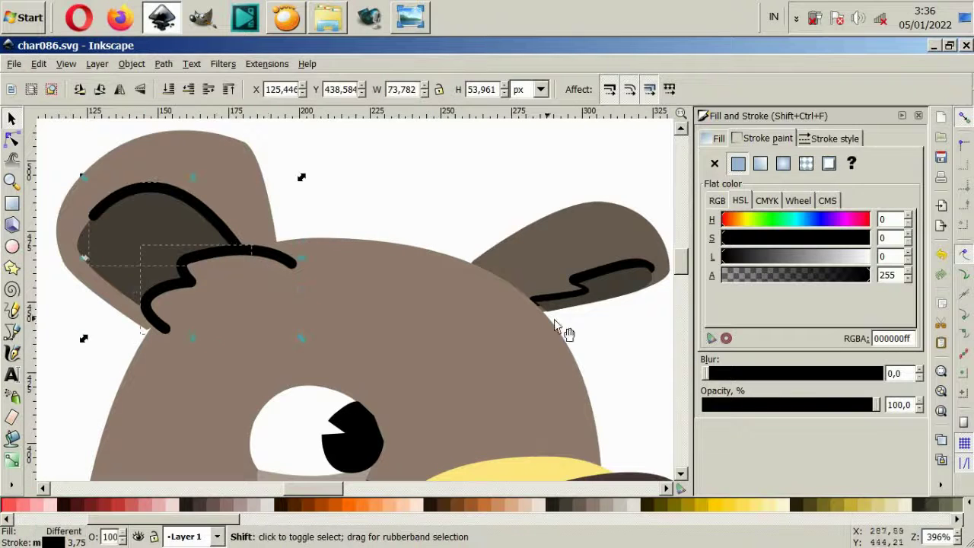
shift+click(590, 271)
shift+click(196, 507)
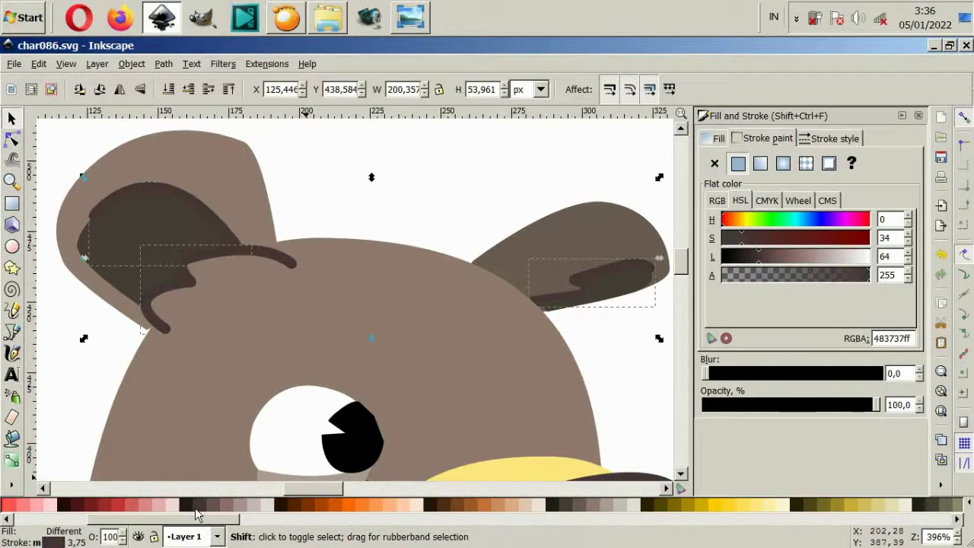
shift+click(190, 507)
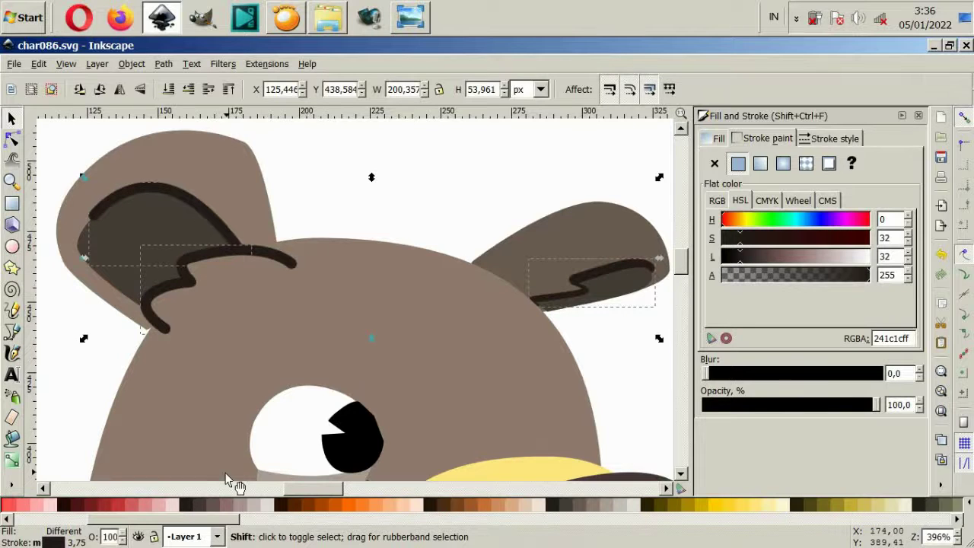
shift+click(237, 506)
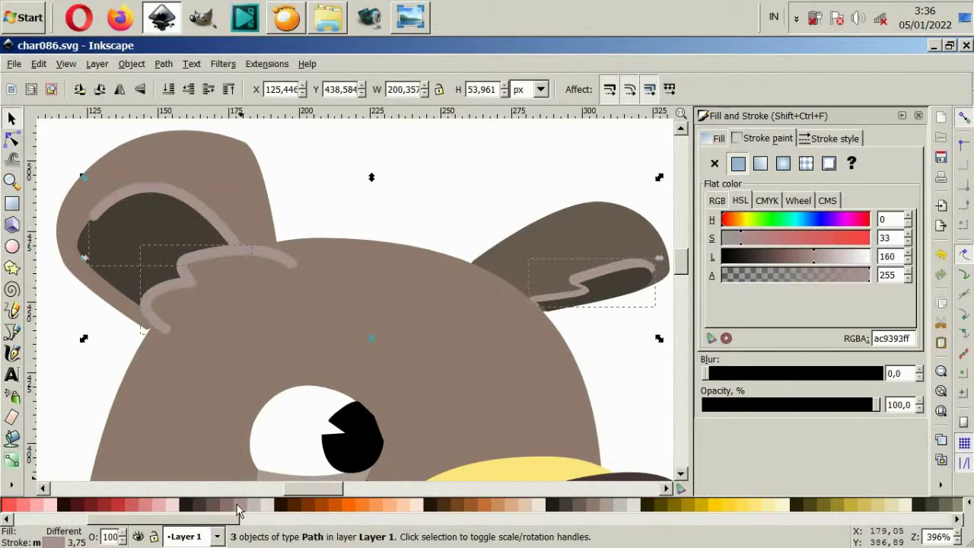
shift+click(194, 507)
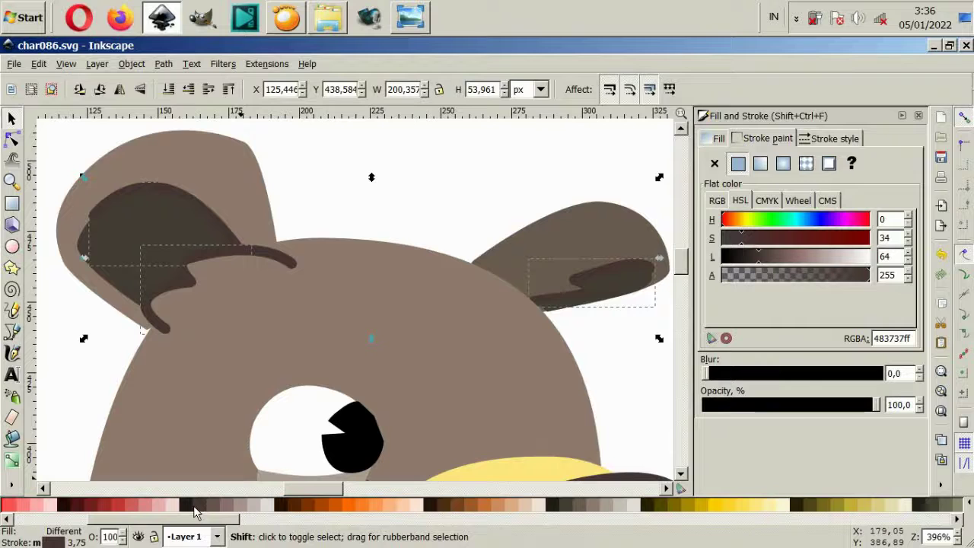
shift+click(188, 507)
key(Escape)
scroll(288, 379, down, 2)
- Give the eye outline a dark brown stroke with round joins
ctrl+click(289, 380)
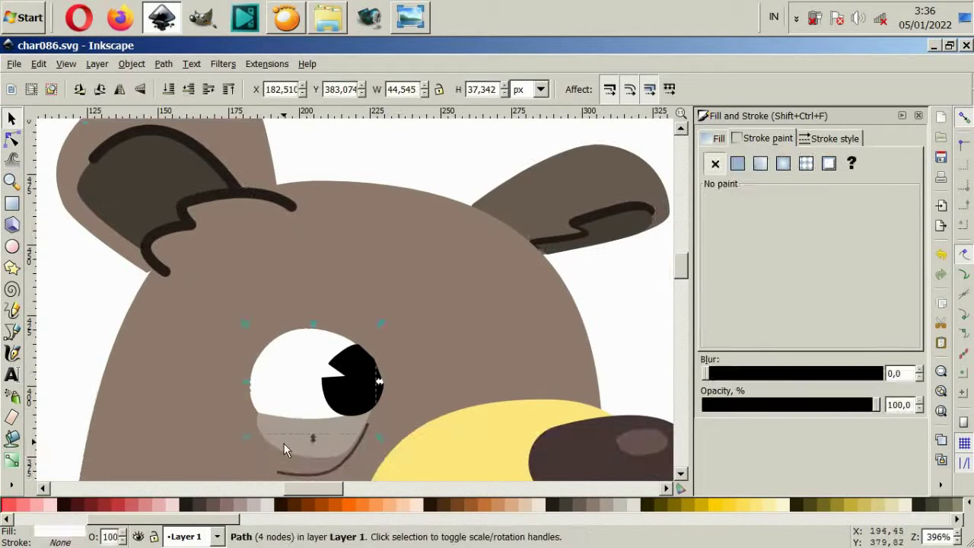
shift+click(206, 508)
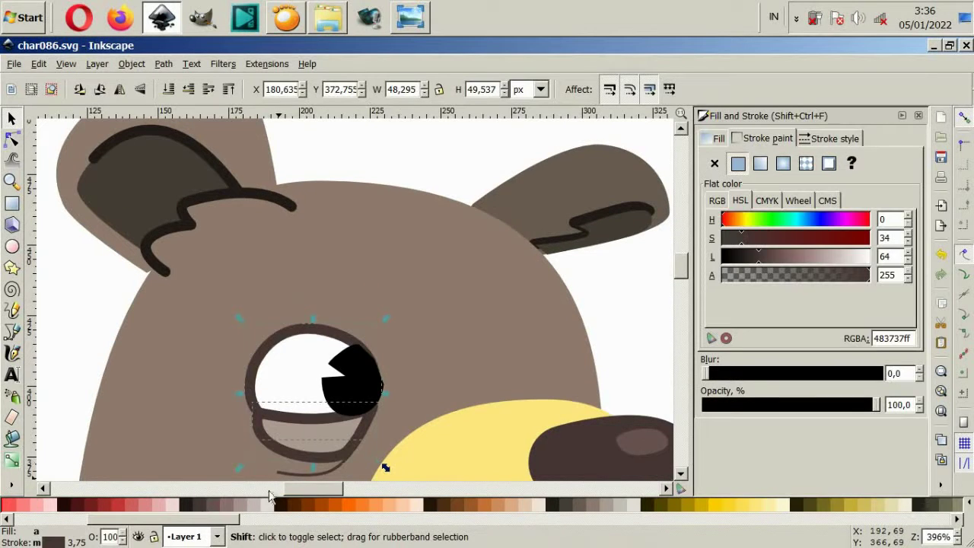
click(858, 139)
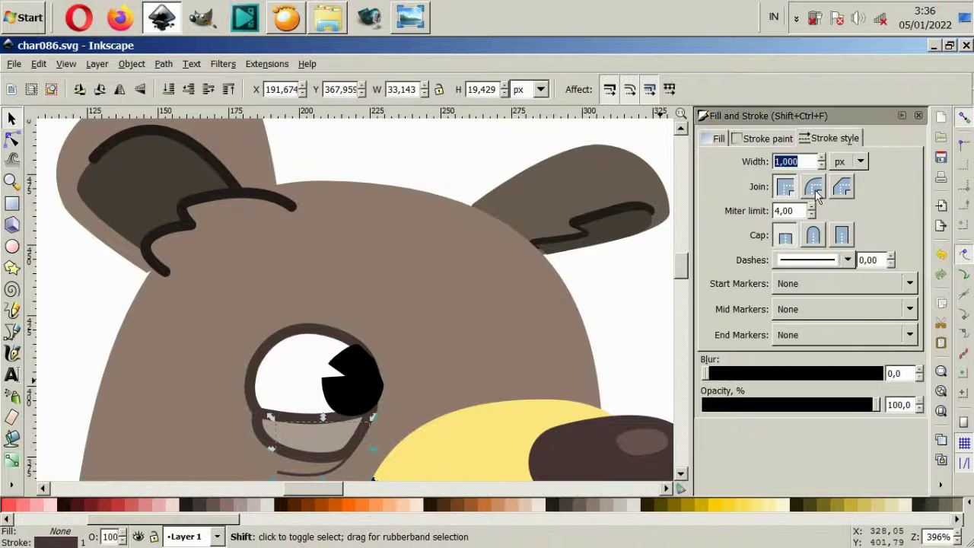
click(815, 191)
key(Escape)
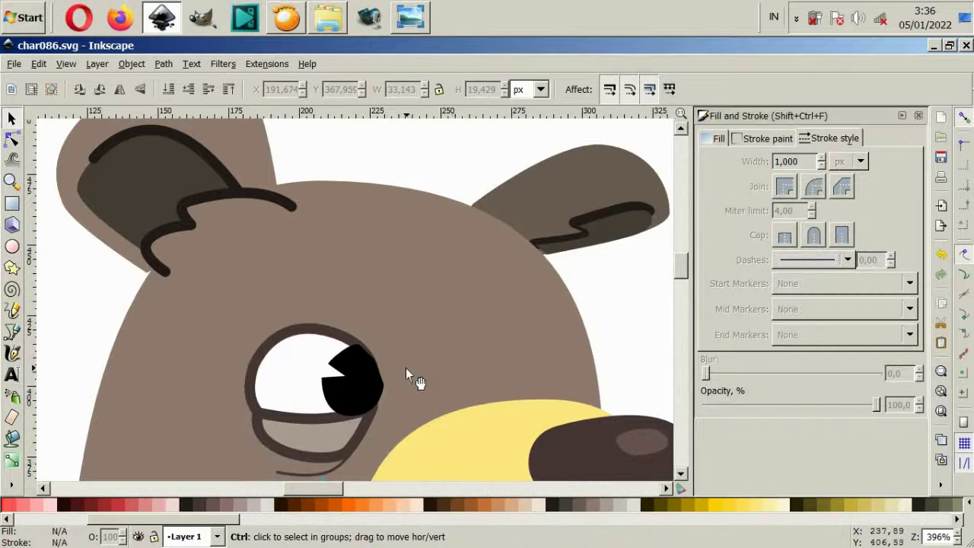
ctrl+scroll(405, 367, down, 4)
ctrl+scroll(405, 429, up, 4)
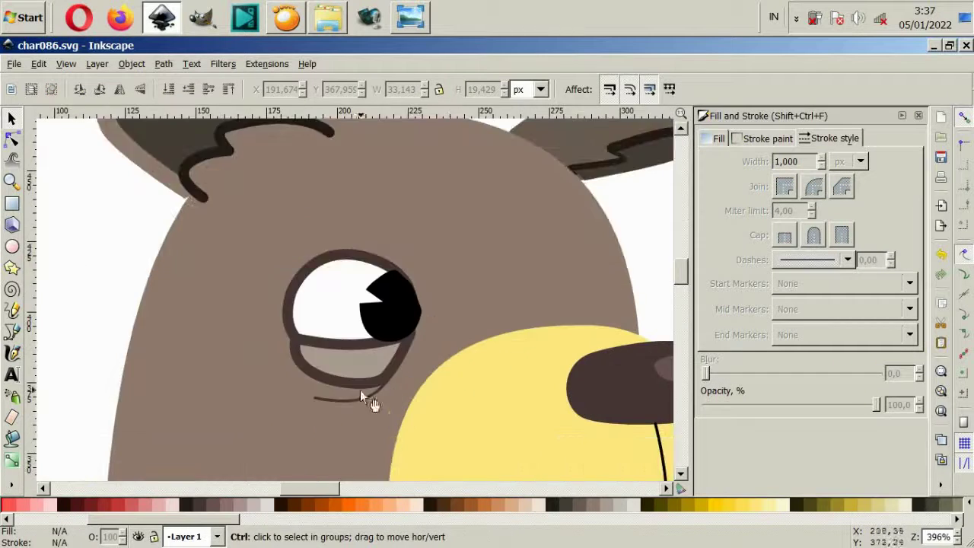
click(354, 373)
shift+click(299, 309)
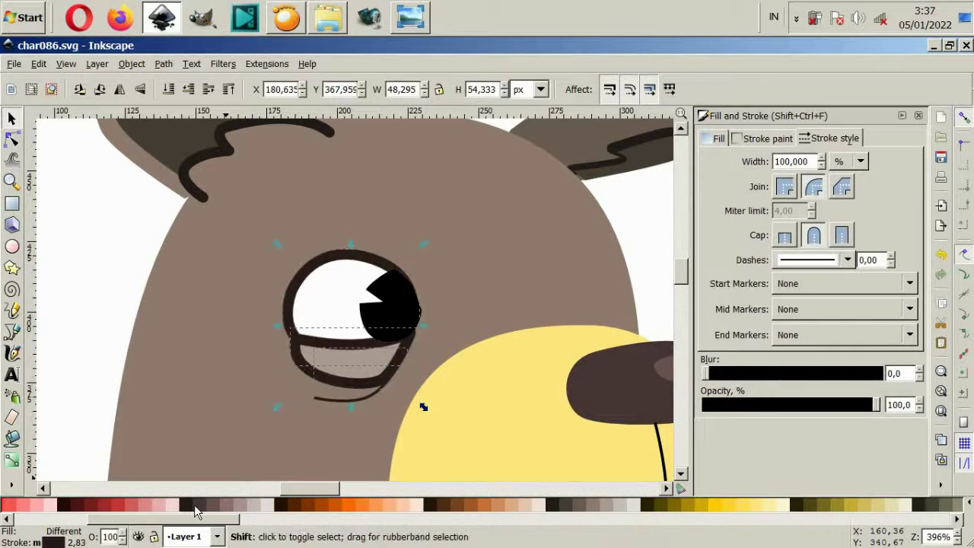
key(Escape)
ctrl+scroll(348, 408, down, 4)
ctrl+scroll(385, 392, up, 1)
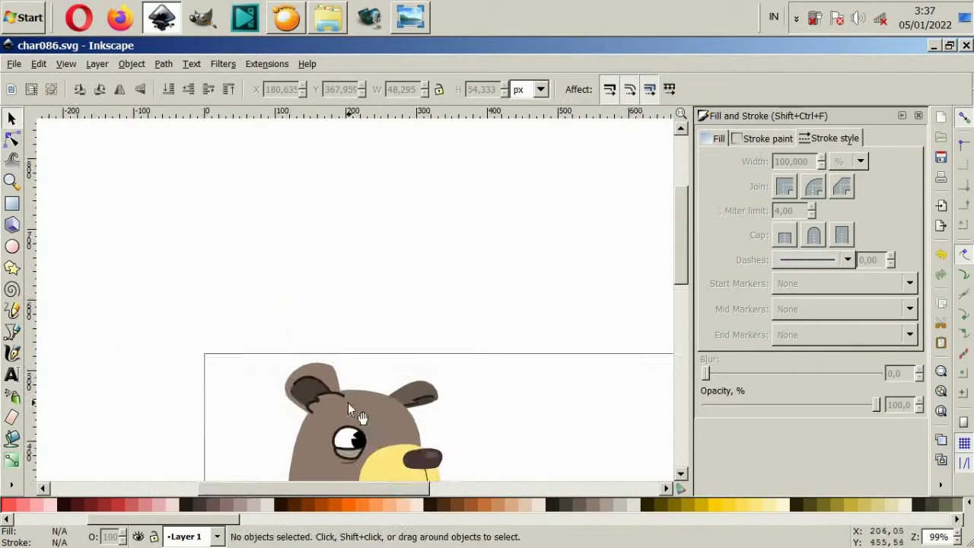
ctrl+scroll(347, 402, up, 1)
- Set the lower-eyelid and nose lines to a 2 pt stroke width
click(341, 349)
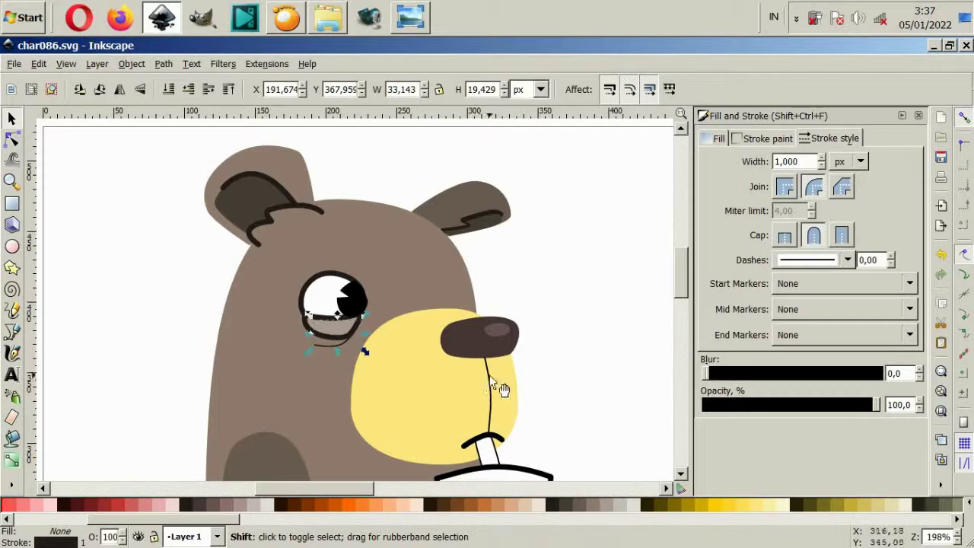
shift+click(489, 382)
click(859, 162)
click(852, 135)
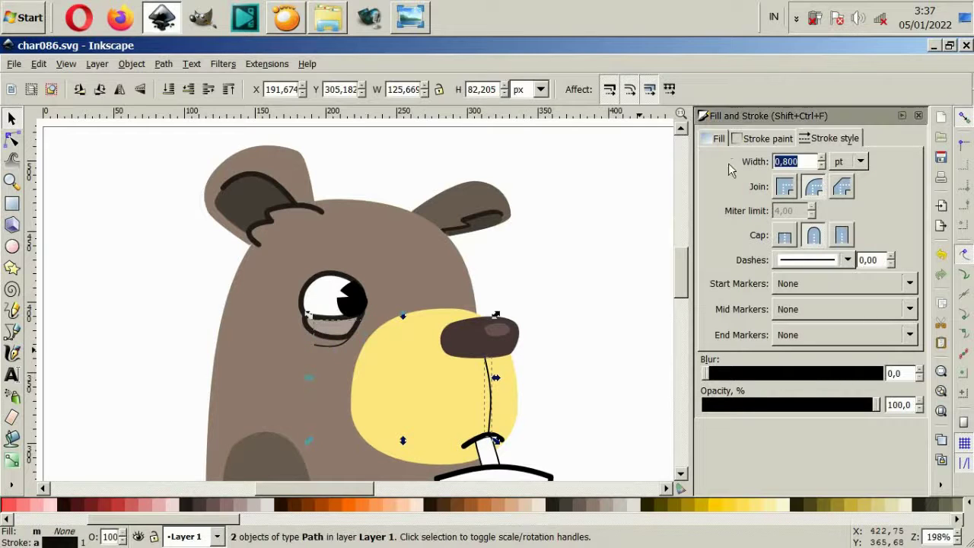
key(Return)
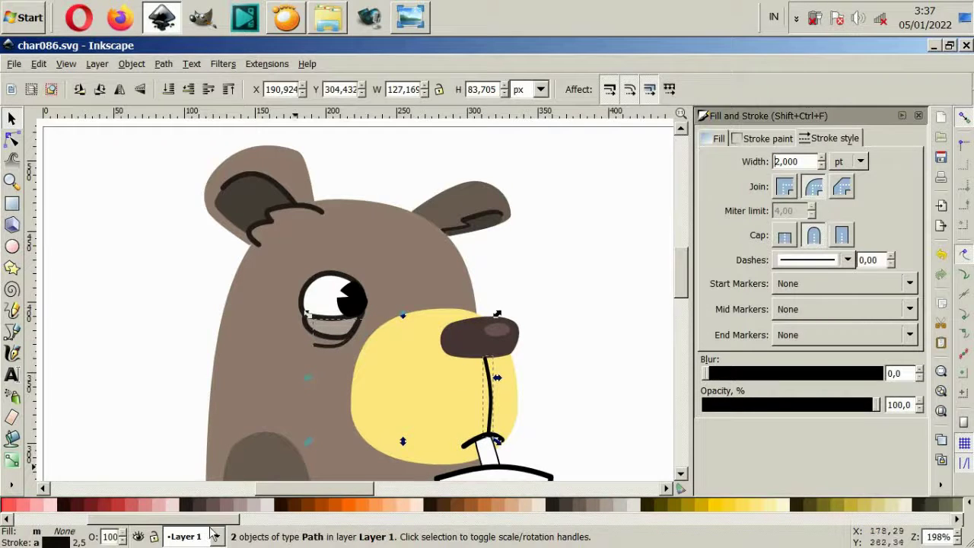
click(525, 408)
click(484, 439)
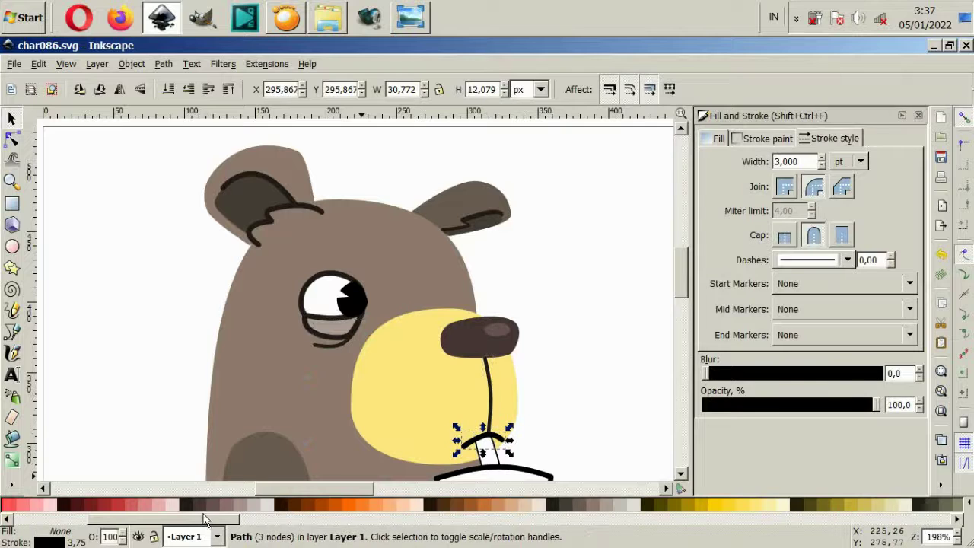
click(563, 425)
scroll(539, 326, down, 3)
scroll(560, 337, up, 1)
scroll(537, 376, up, 1)
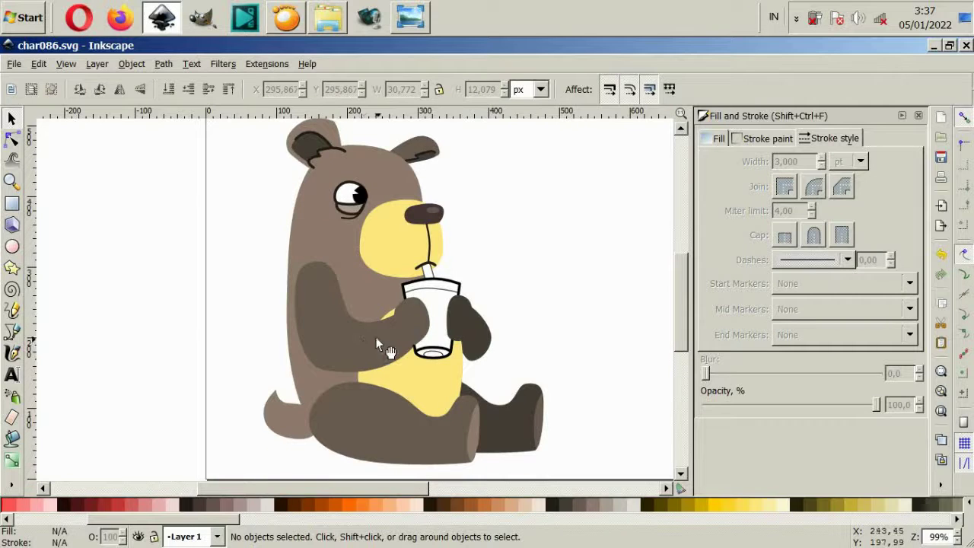
- Fill the right ear's inner shape dark brown
click(427, 156)
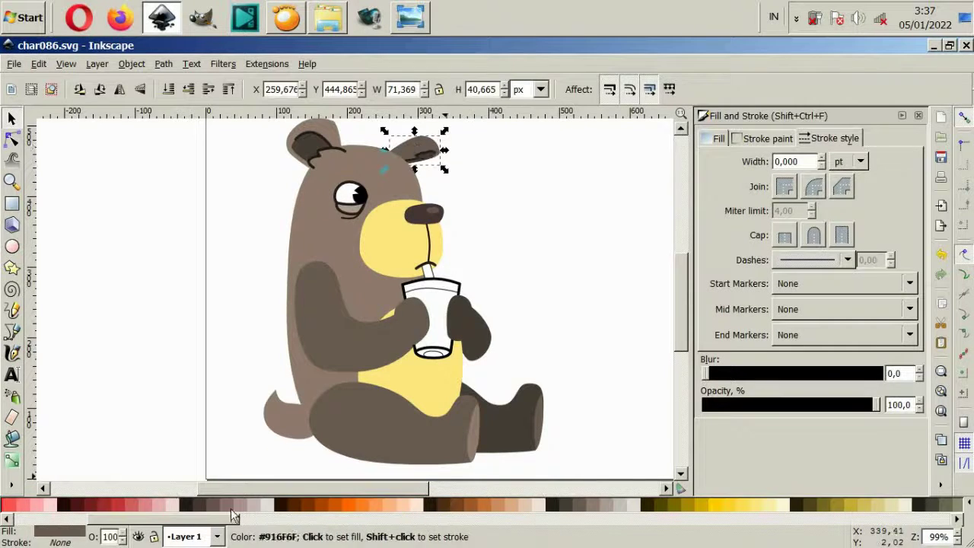
click(520, 239)
ctrl+scroll(423, 160, up, 4)
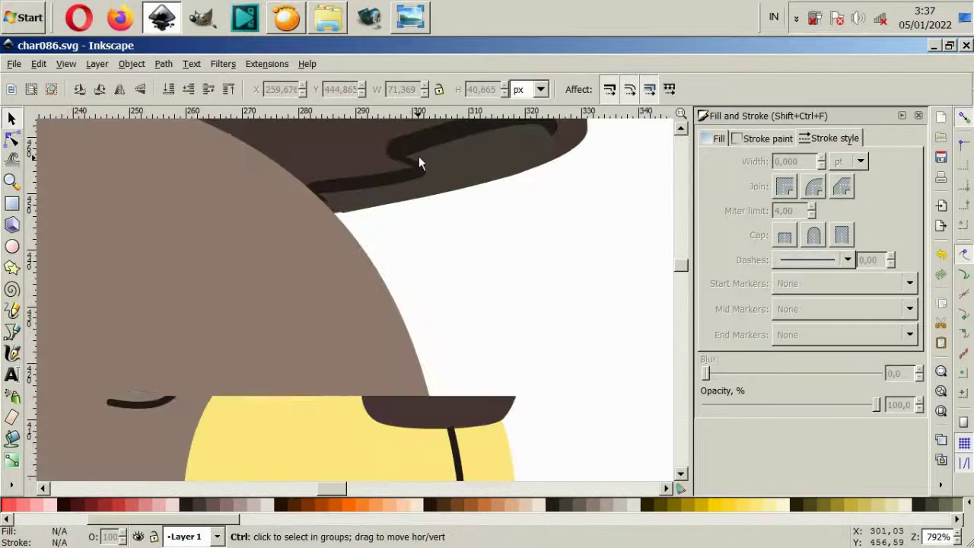
ctrl+scroll(423, 160, up, 2)
click(457, 190)
click(190, 509)
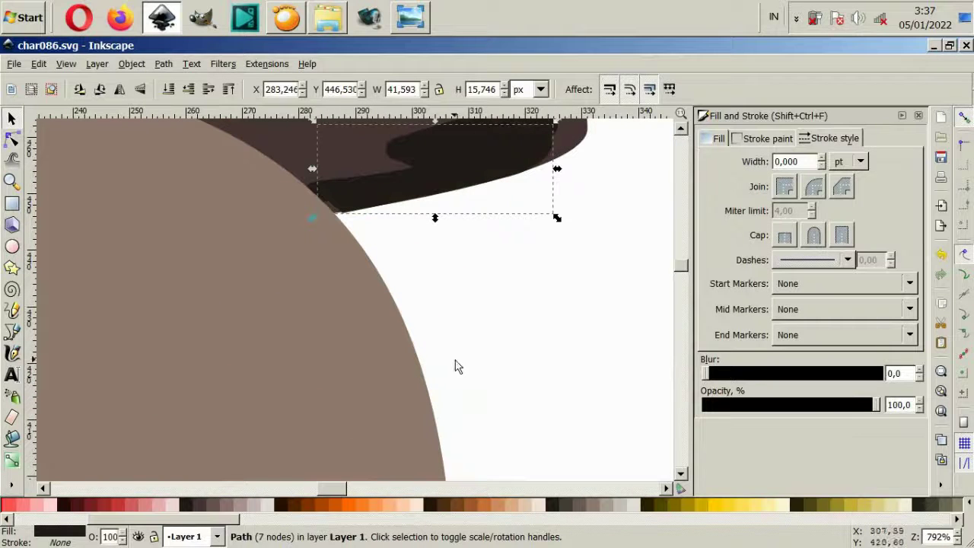
click(461, 293)
ctrl+scroll(456, 289, down, 4)
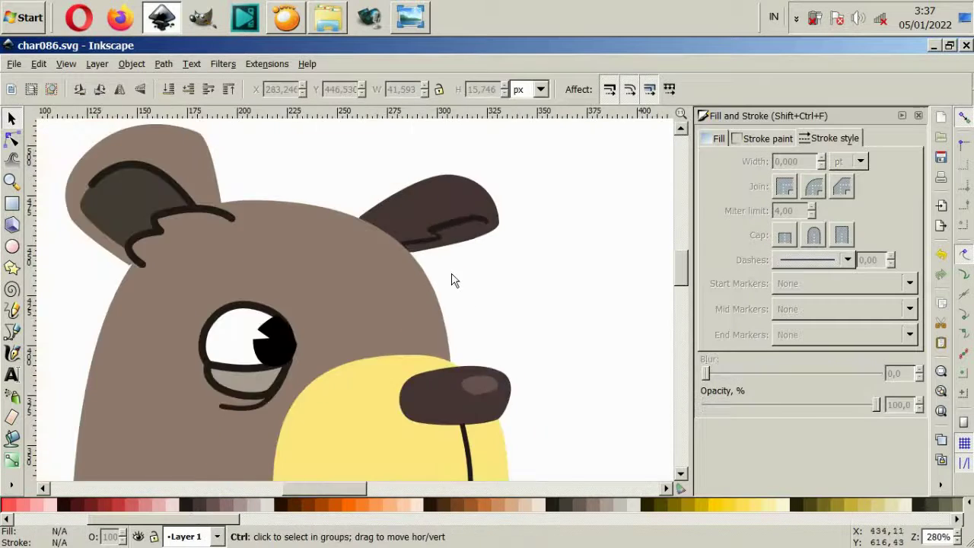
ctrl+scroll(456, 297, down, 2)
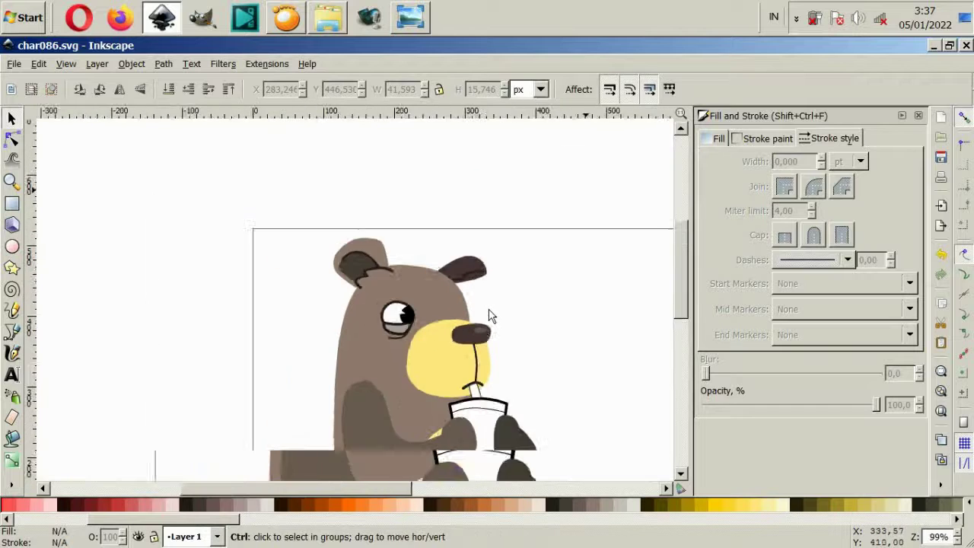
ctrl+scroll(492, 315, down, 2)
shift+scroll(516, 356, right, 2)
ctrl+scroll(448, 356, up, 2)
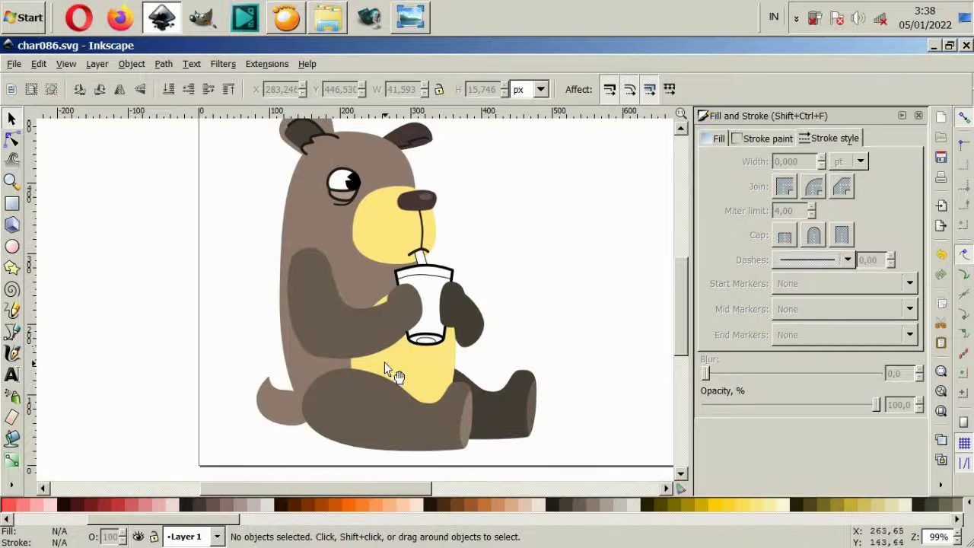
- Fill the cup light peach #FFCCAA and its base ellipse orange #FF9955
ctrl+scroll(442, 331, up, 2)
click(430, 313)
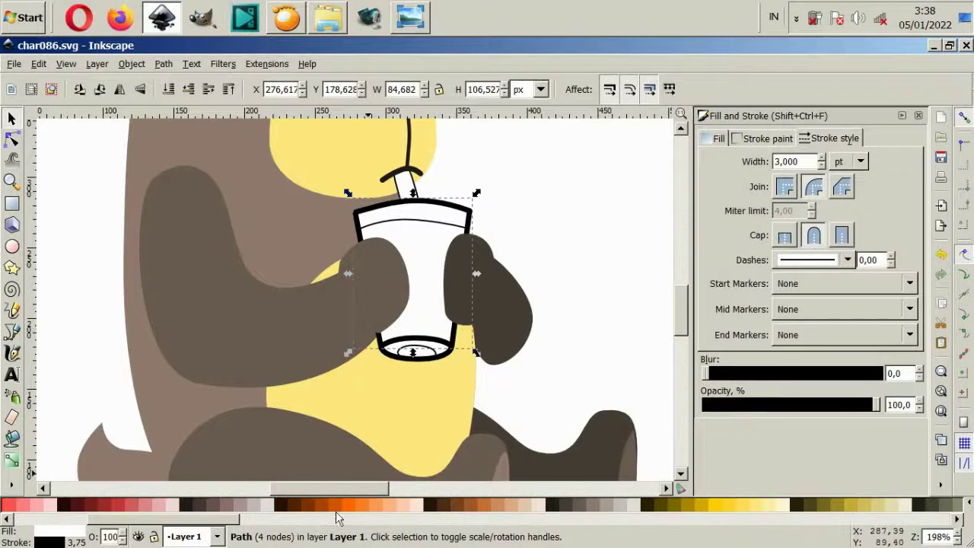
click(359, 506)
click(380, 505)
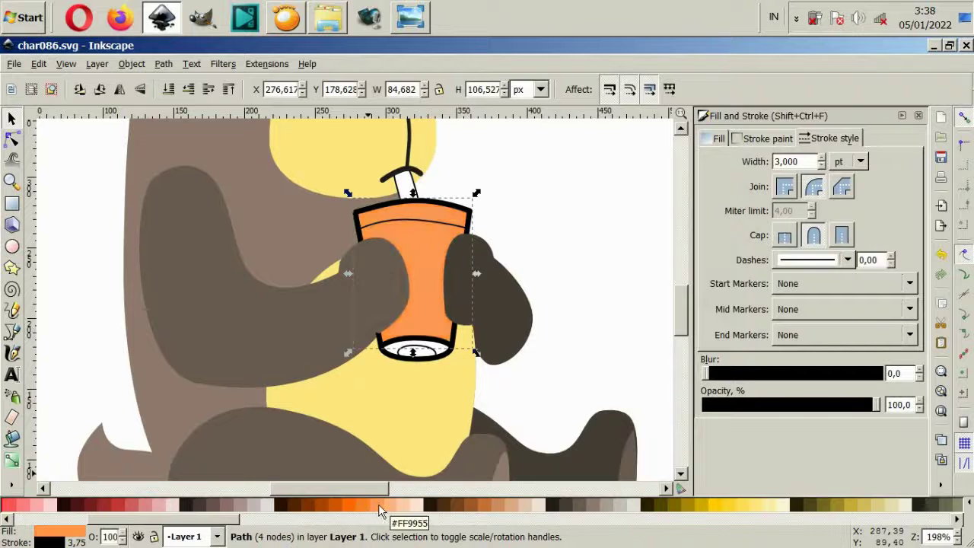
click(450, 356)
click(372, 506)
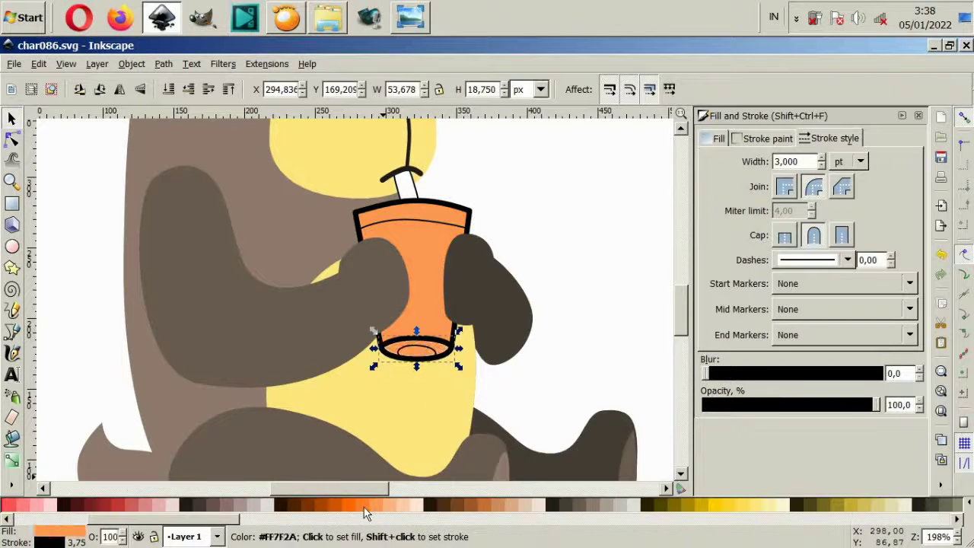
click(405, 504)
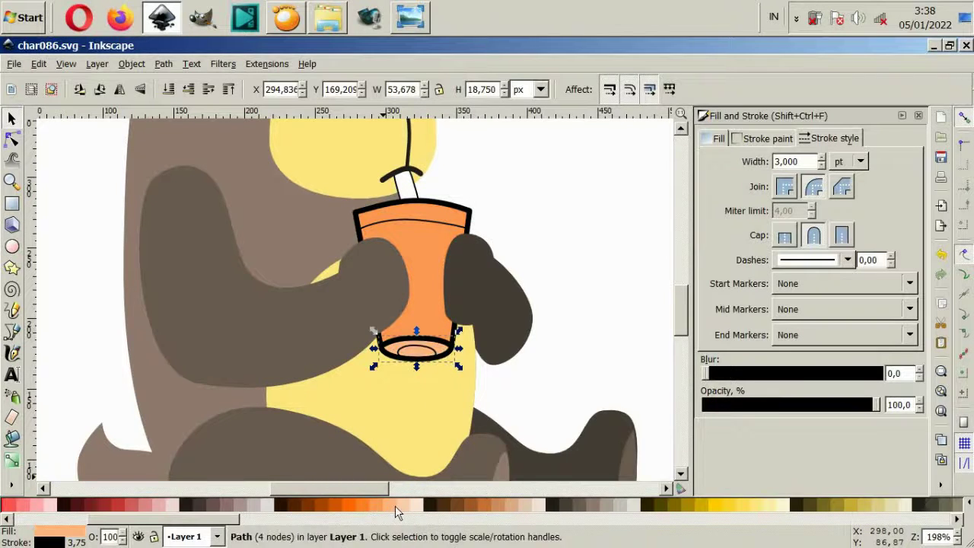
click(381, 505)
click(415, 289)
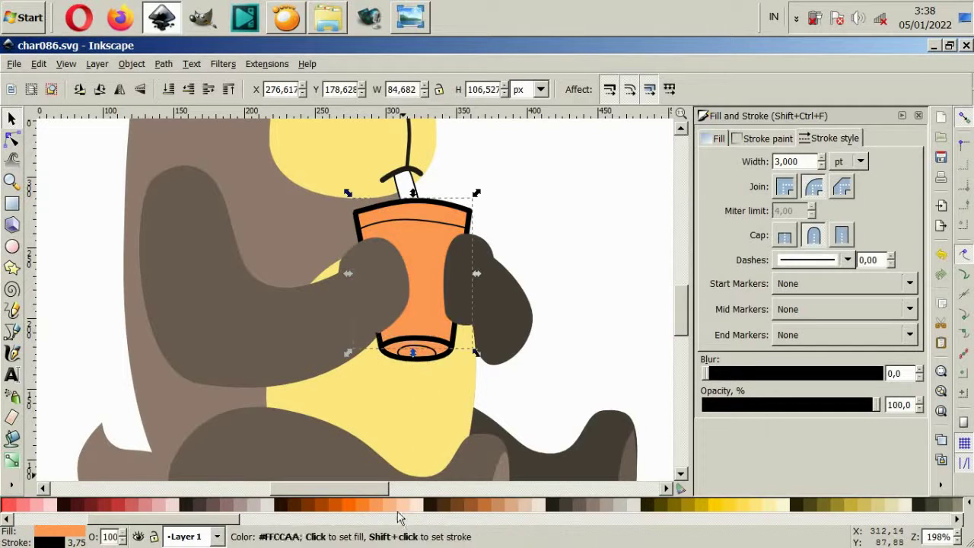
click(405, 504)
key(Escape)
- Fill the straw white and give it a 3 pt outline
click(424, 197)
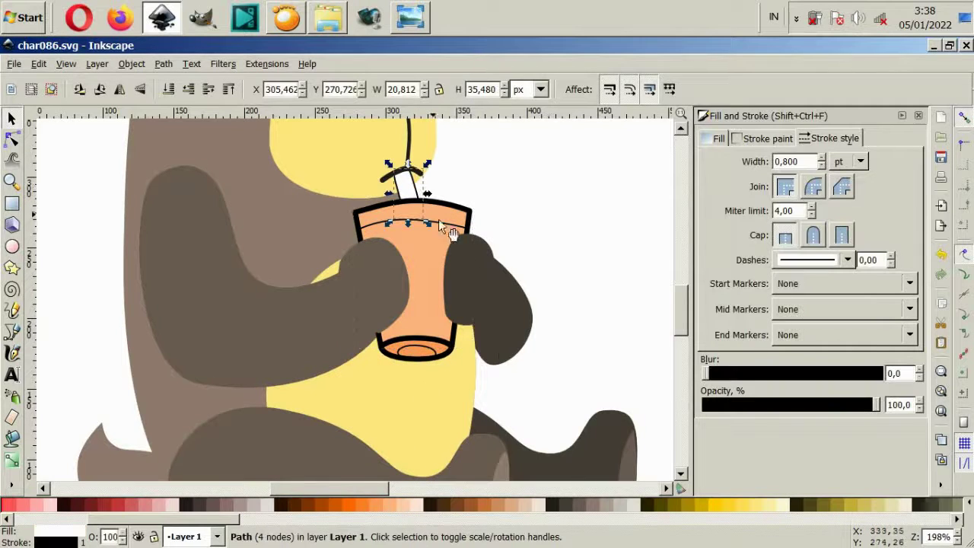
click(758, 512)
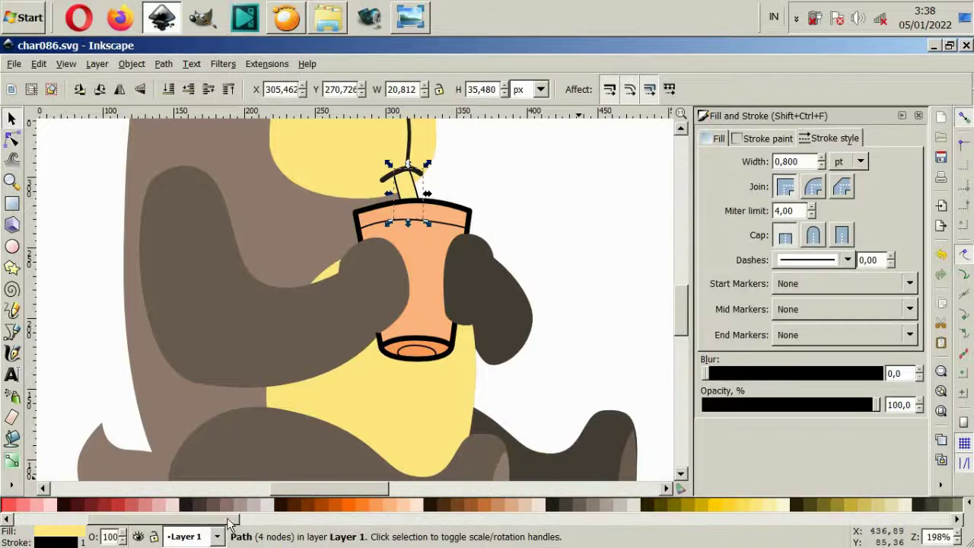
drag(231, 524, 162, 524)
click(194, 505)
triple_click(802, 160)
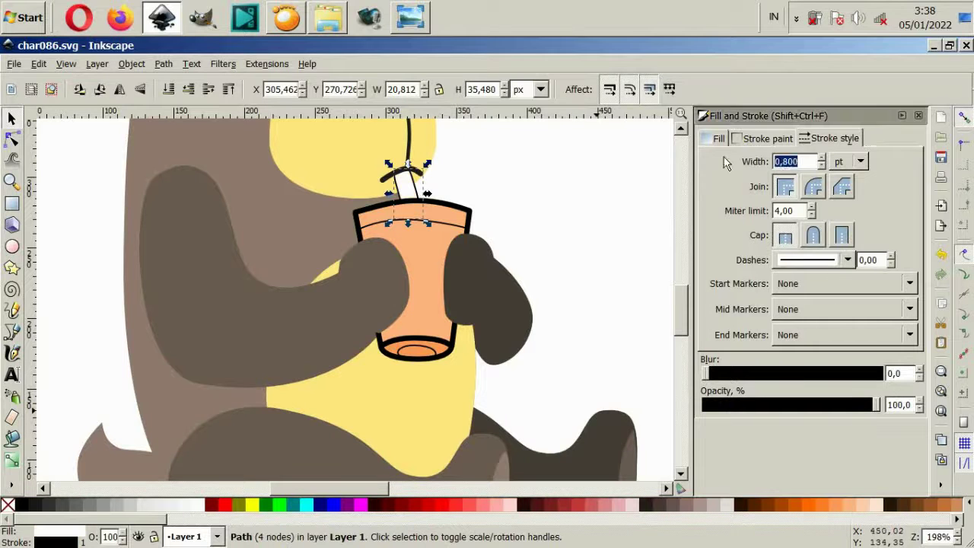
text(3)
key(Return)
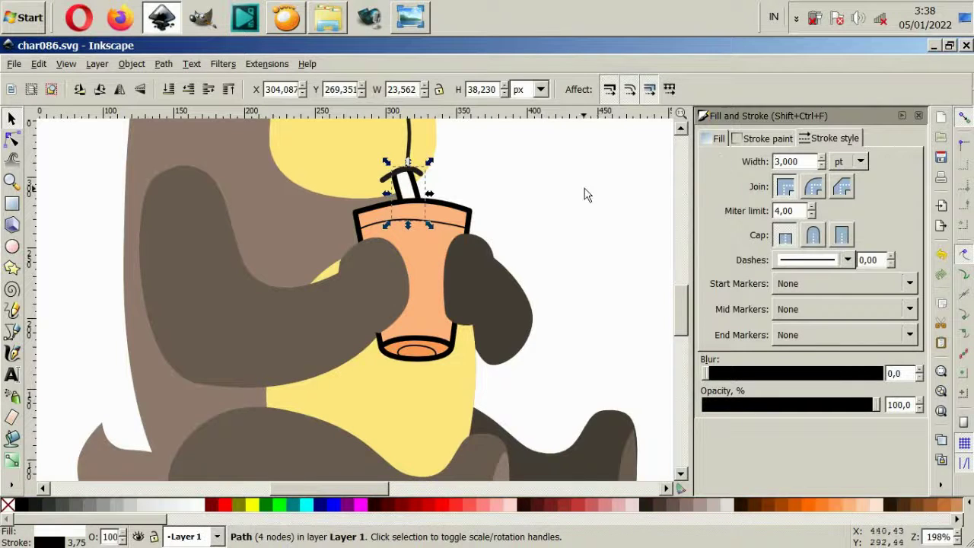
click(742, 143)
click(715, 163)
click(513, 218)
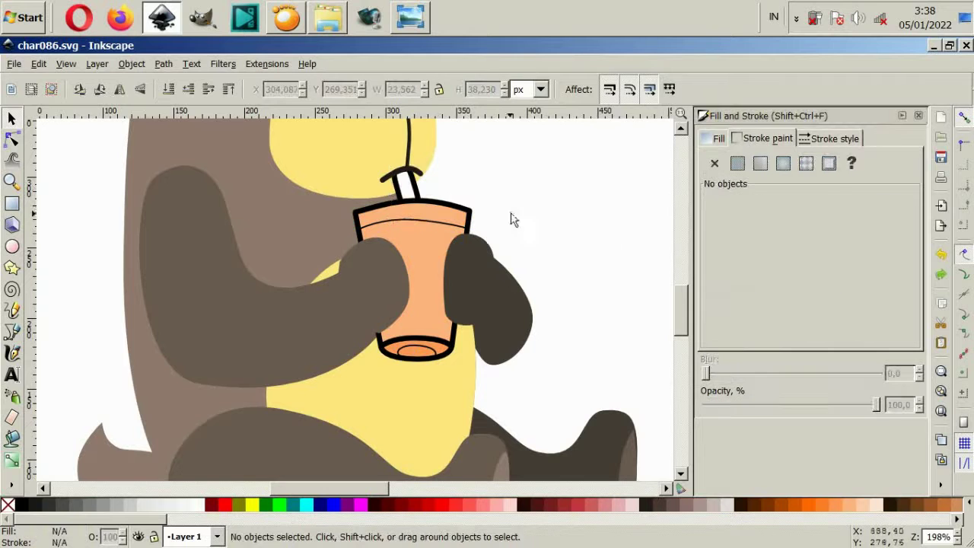
click(473, 210)
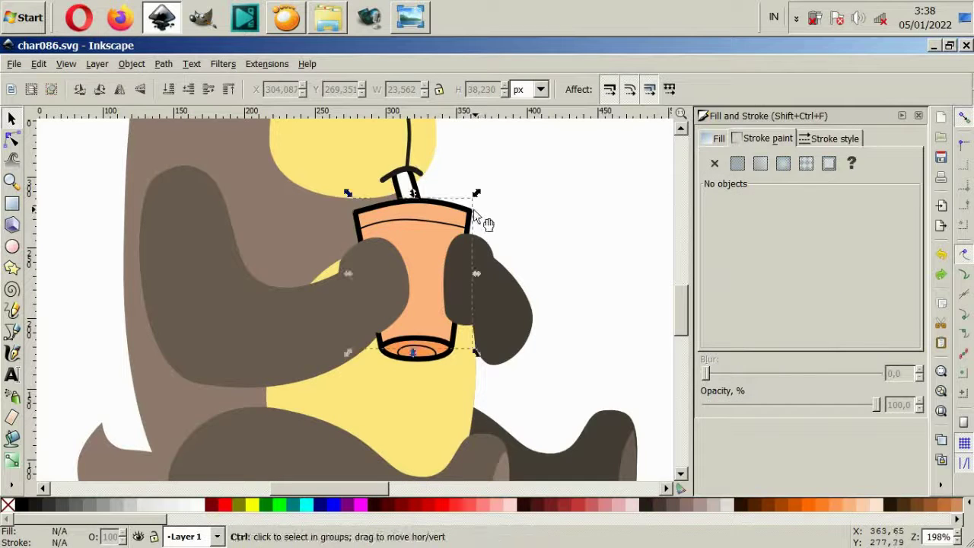
- Remove the cup's black outline
shift+click(837, 505)
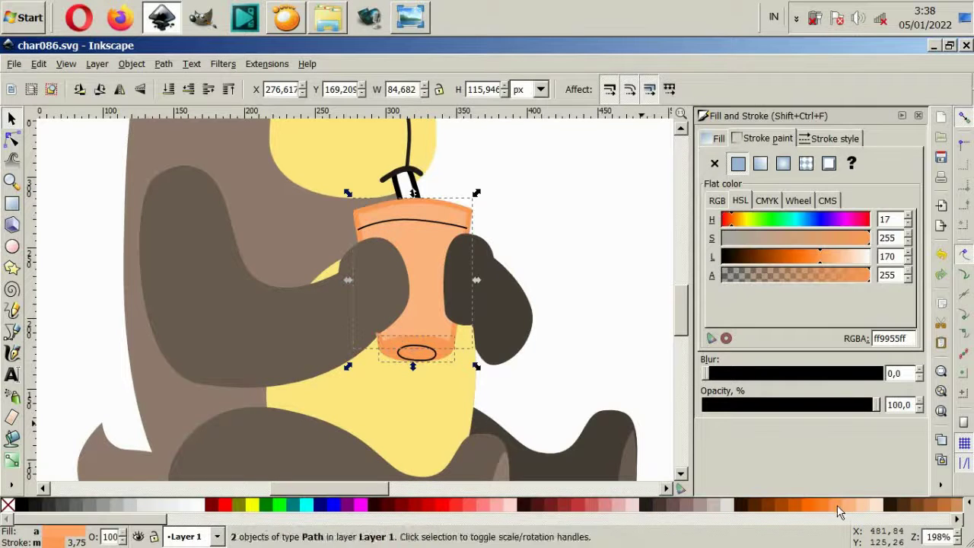
click(715, 162)
click(597, 189)
- Make the cup's base ellipse and top rim line strokes light orange
click(423, 363)
ctrl+scroll(424, 364, up, 4)
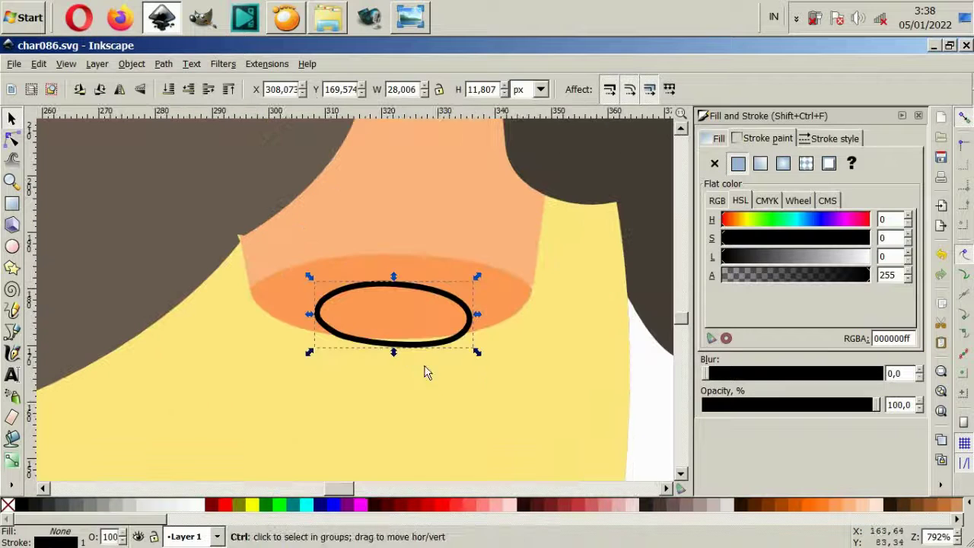
shift+click(845, 505)
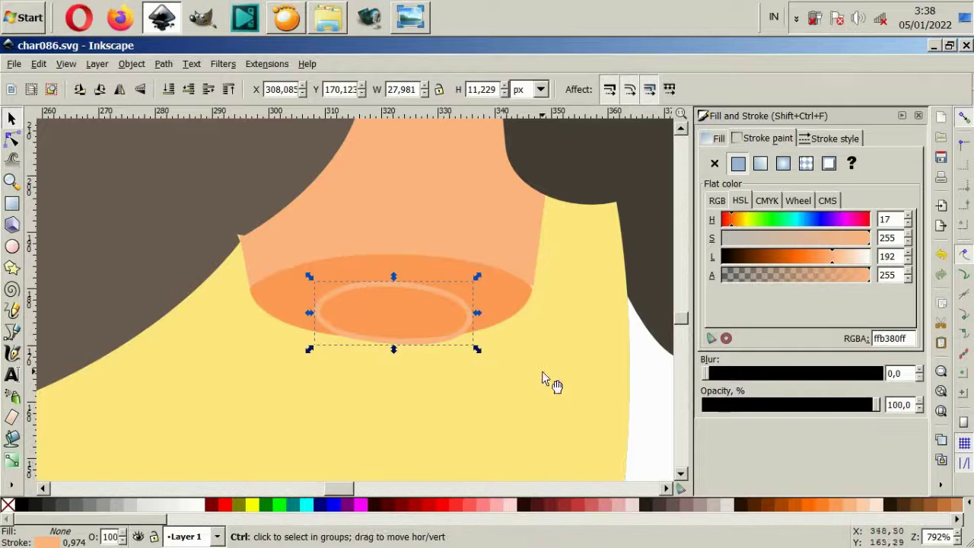
ctrl+scroll(550, 383, down, 4)
click(506, 228)
shift+click(847, 505)
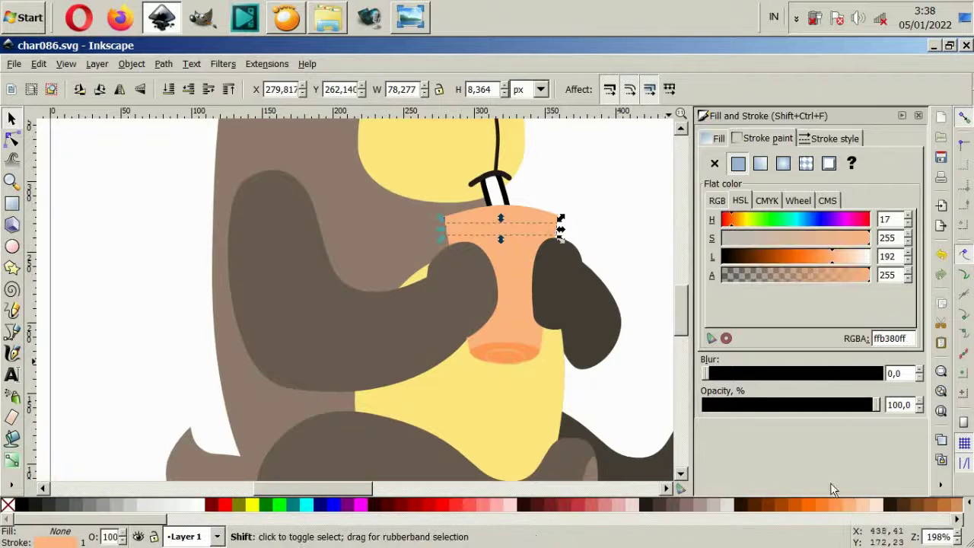
- Set the cup's lines to a 2 pt outline width
shift+click(532, 367)
click(831, 138)
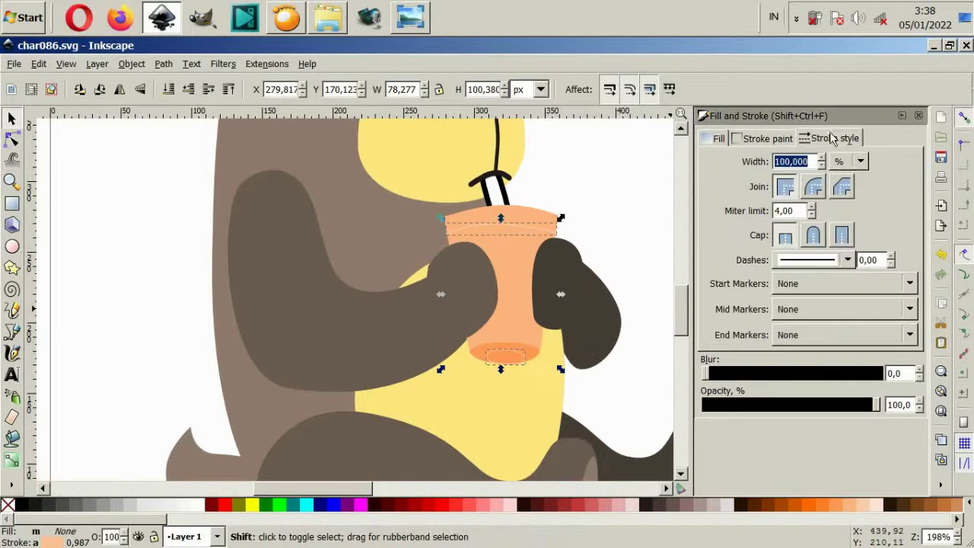
click(848, 161)
click(841, 183)
text(2)
key(Return)
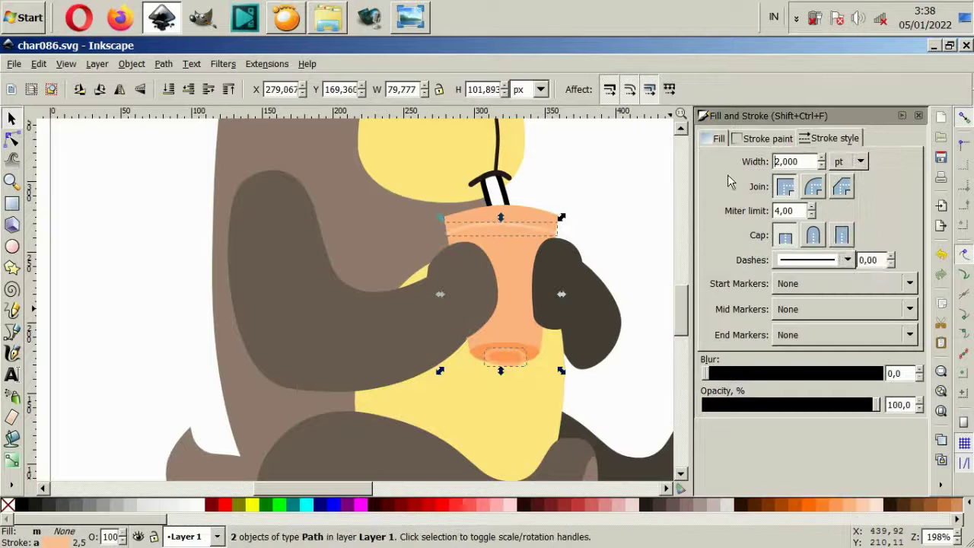
- Give the straw a peach fill with no outline
click(605, 185)
ctrl+scroll(562, 293, down, 2)
ctrl+scroll(572, 329, down, 2)
ctrl+scroll(490, 267, up, 6)
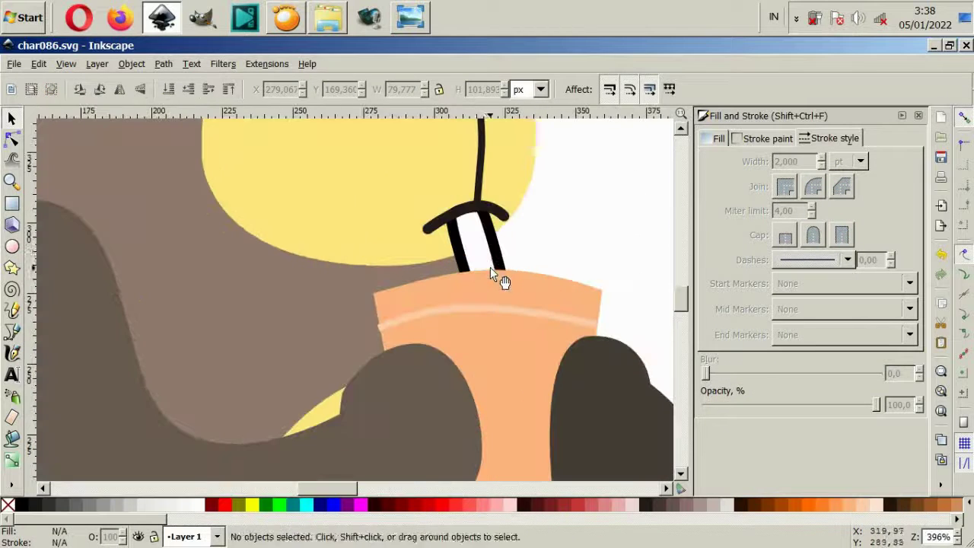
click(490, 267)
click(862, 506)
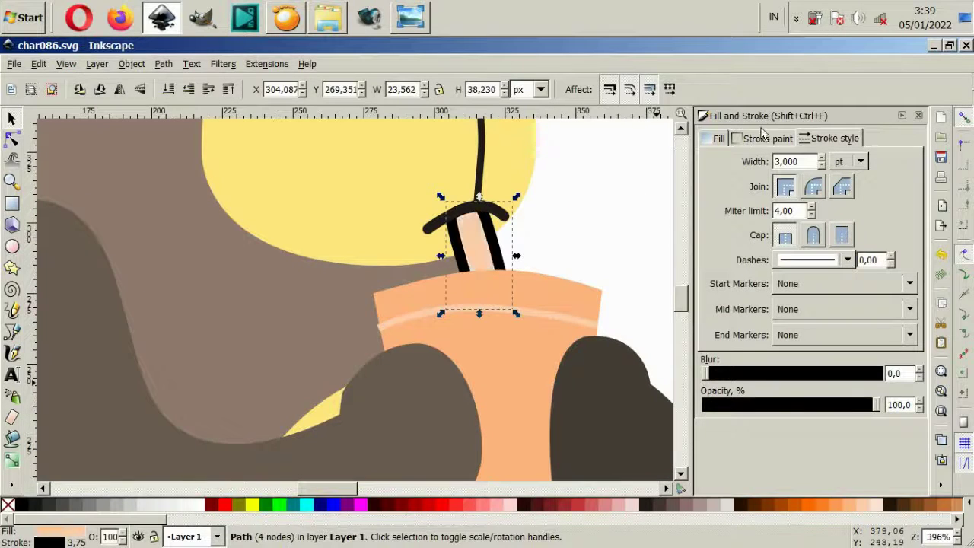
click(718, 138)
click(714, 163)
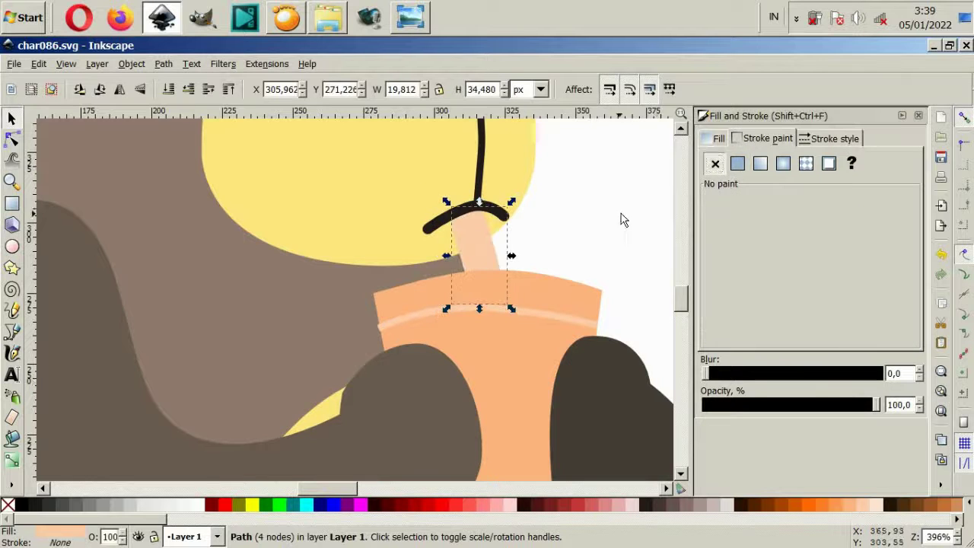
click(622, 218)
key(5)
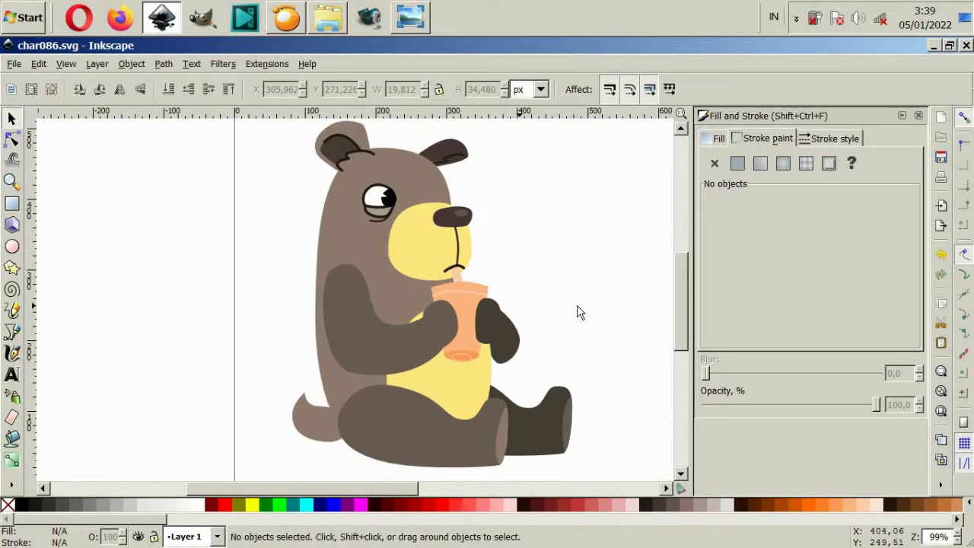
- Select the muzzle and belly and try pink, magenta and yellow fills
click(451, 356)
shift+click(426, 244)
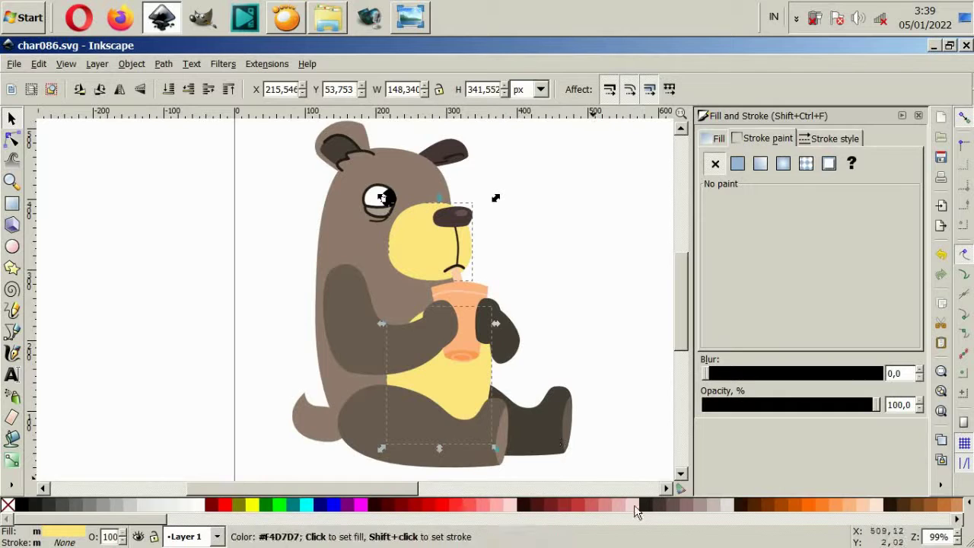
click(635, 509)
click(618, 506)
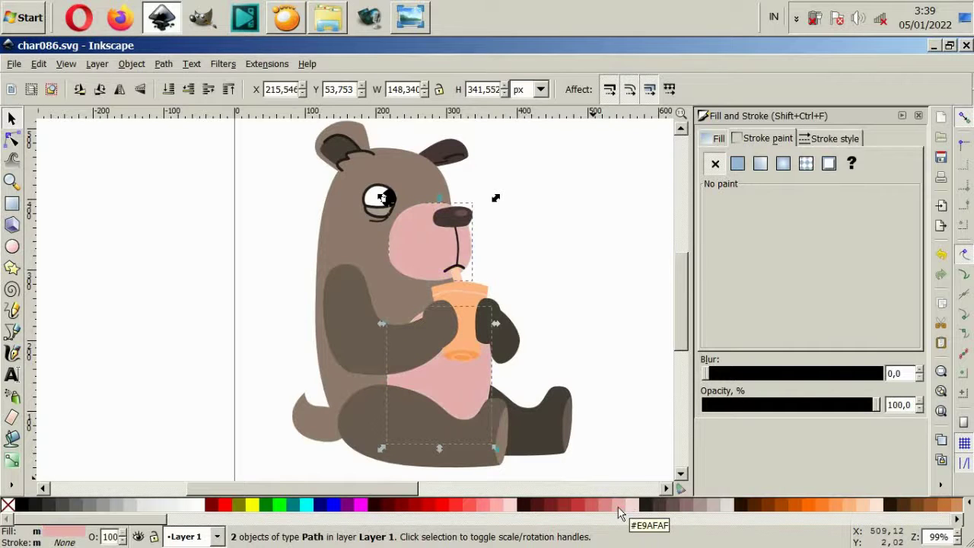
click(360, 505)
click(255, 506)
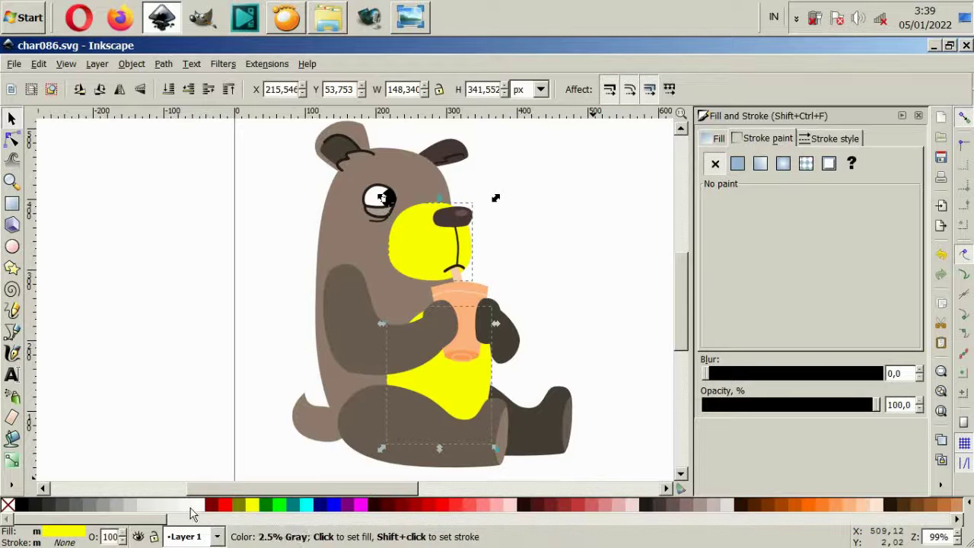
- Settle the muzzle and belly fill on light grey #C8BEB7
scroll(191, 517, right, 5)
click(476, 505)
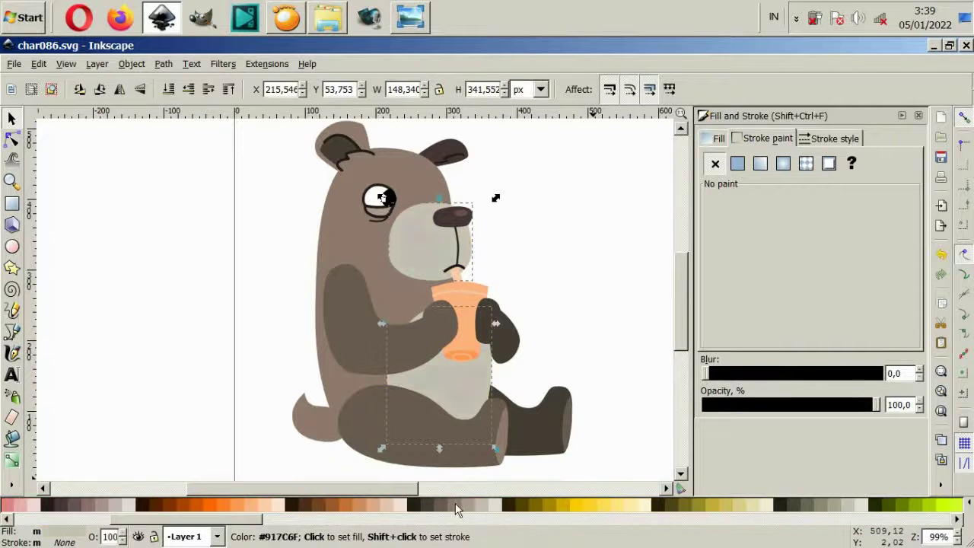
click(457, 508)
click(431, 509)
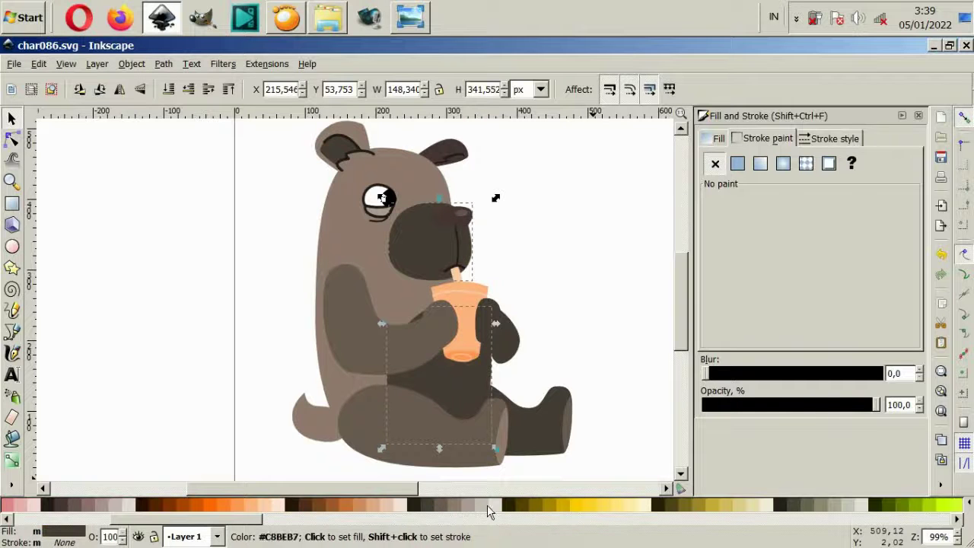
click(495, 508)
click(484, 508)
- Deselect, then briefly select the line under the bear's eye to inspect it
click(634, 330)
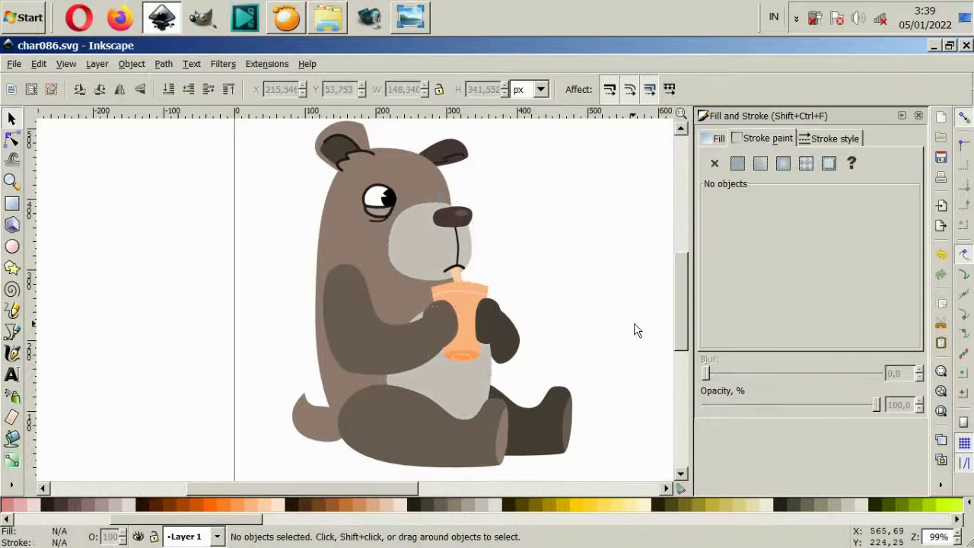
ctrl+scroll(559, 330, down, 2)
scroll(558, 330, right, 2)
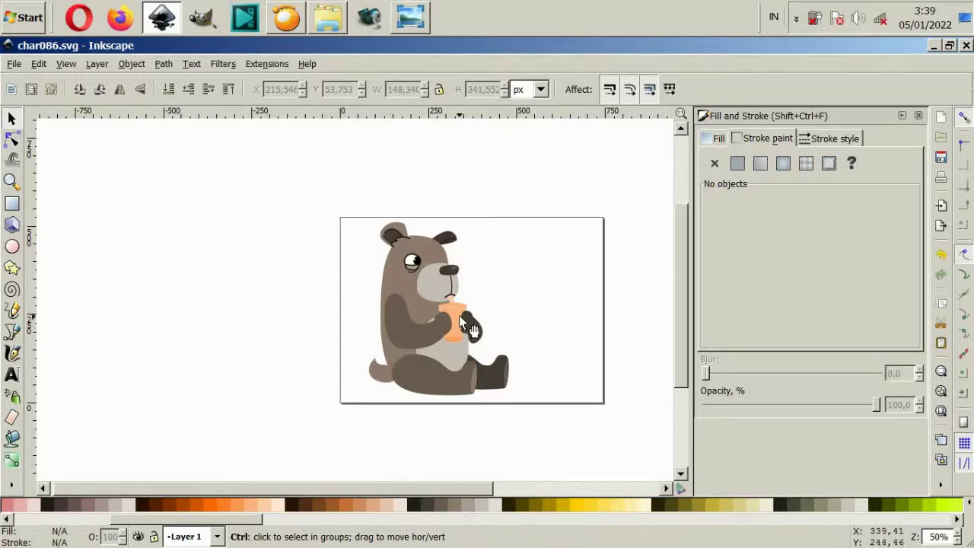
ctrl+scroll(369, 222, up, 3)
ctrl+scroll(355, 222, up, 3)
click(315, 171)
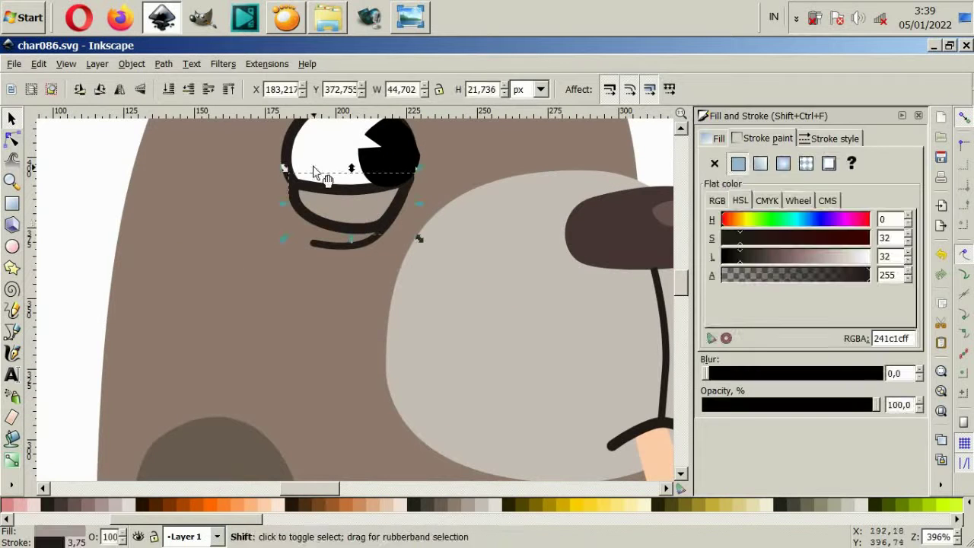
ctrl+scroll(328, 224, down, 6)
key(Escape)
ctrl+scroll(370, 299, up, 2)
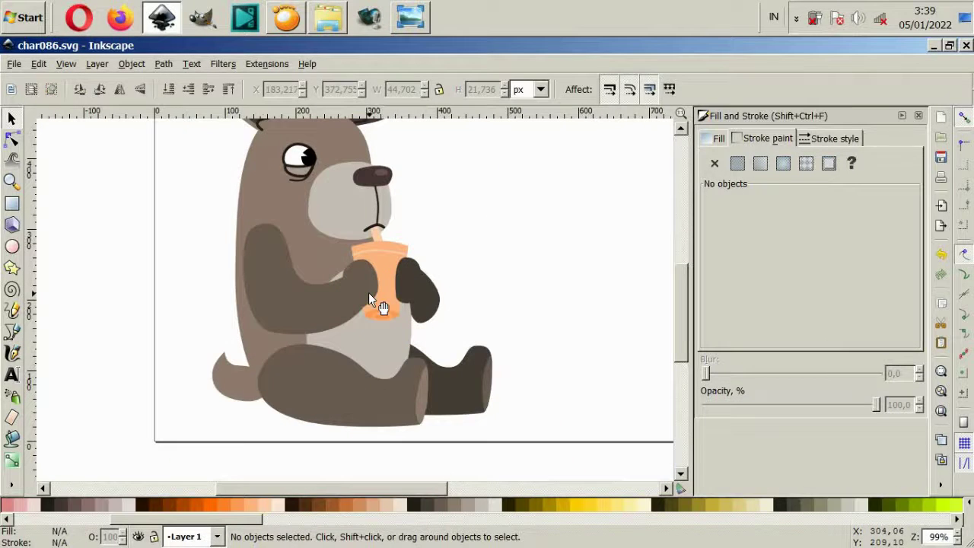
scroll(368, 300, up, 2)
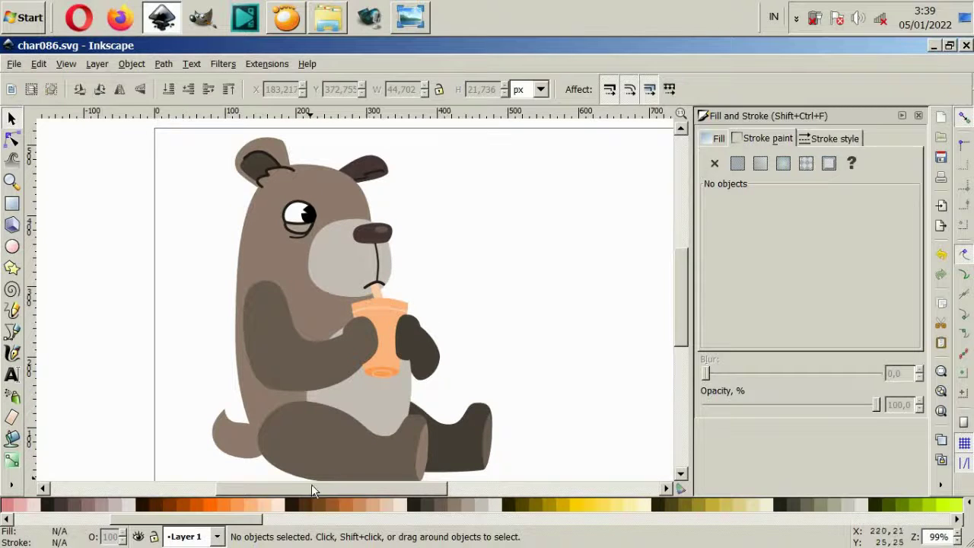
- Reposition the two leg paths, moving the foot left under the belly
click(323, 454)
shift+click(385, 465)
drag(385, 464, 386, 460)
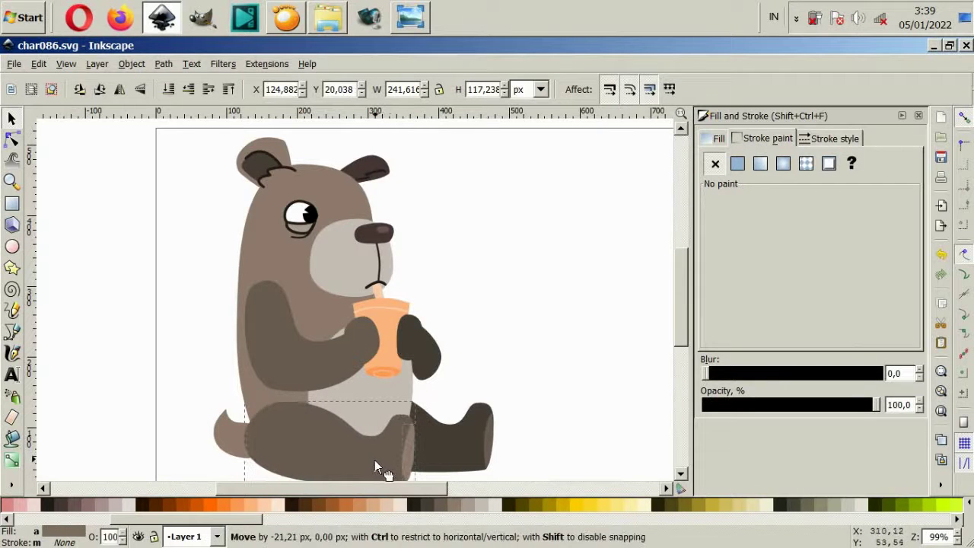
drag(466, 453, 430, 460)
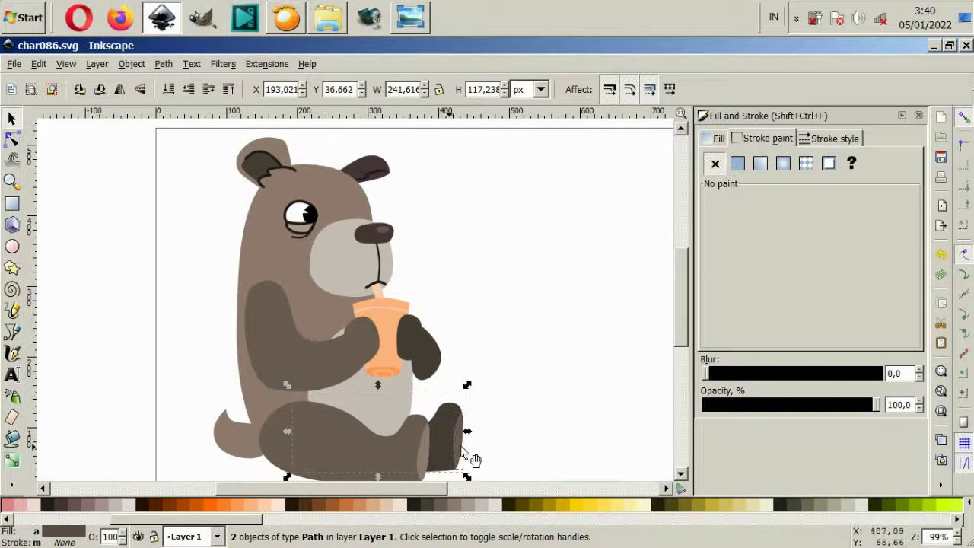
click(478, 455)
ctrl+scroll(495, 426, down, 1)
- Nudge the bear's tail slightly right toward its body
click(308, 402)
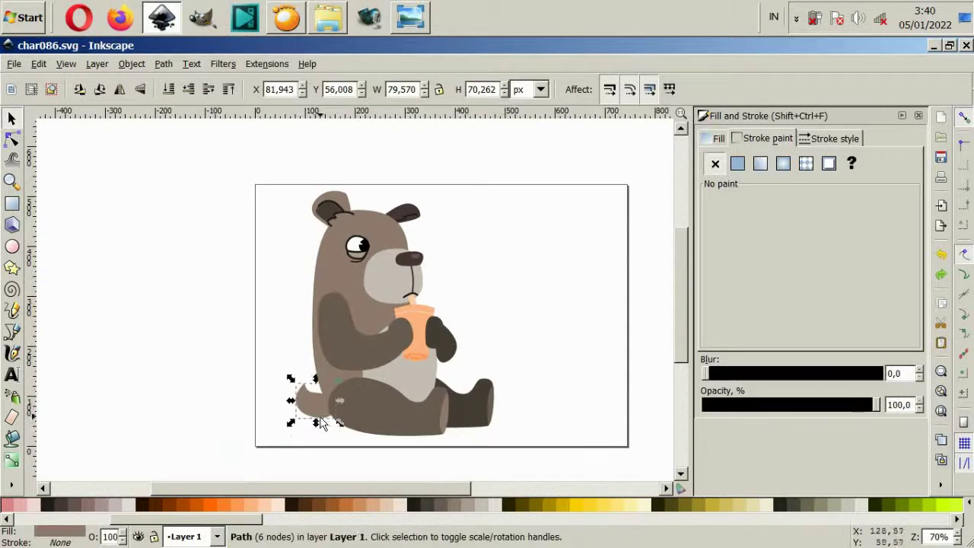
ctrl+scroll(312, 400, up, 2)
drag(319, 392, 328, 392)
ctrl+scroll(340, 357, down, 4)
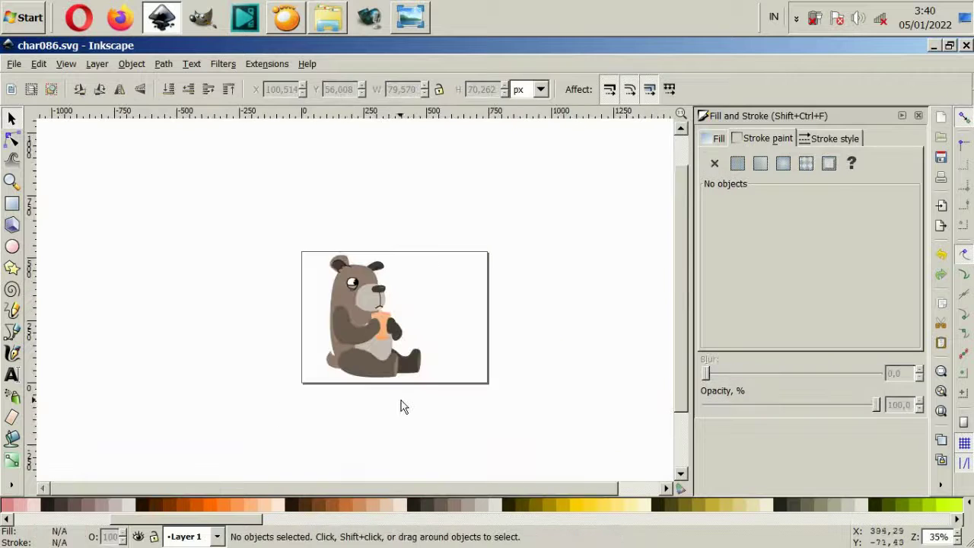
ctrl+scroll(402, 357, up, 2)
scroll(403, 357, up, 2)
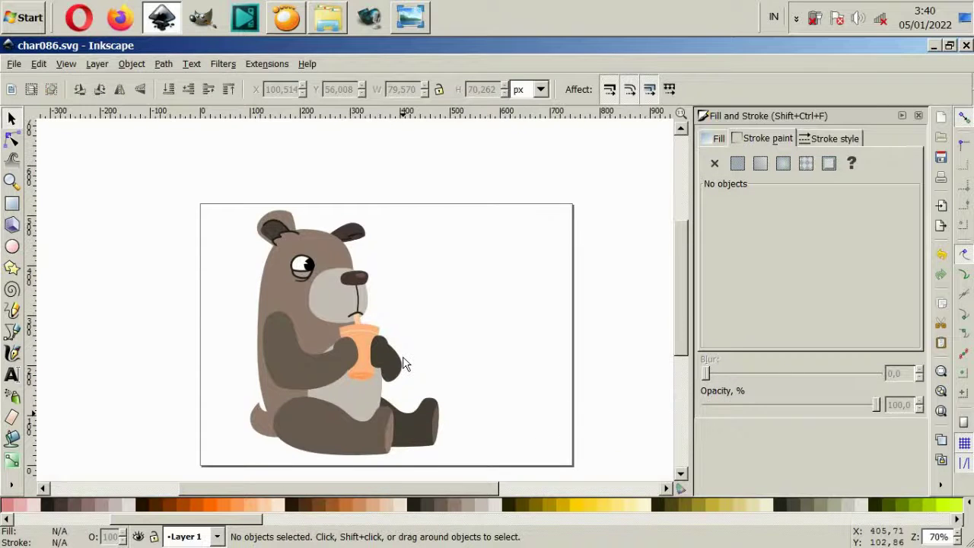
- Try light and pale yellow fills on the straw
ctrl+scroll(395, 356, up, 4)
ctrl+click(315, 281)
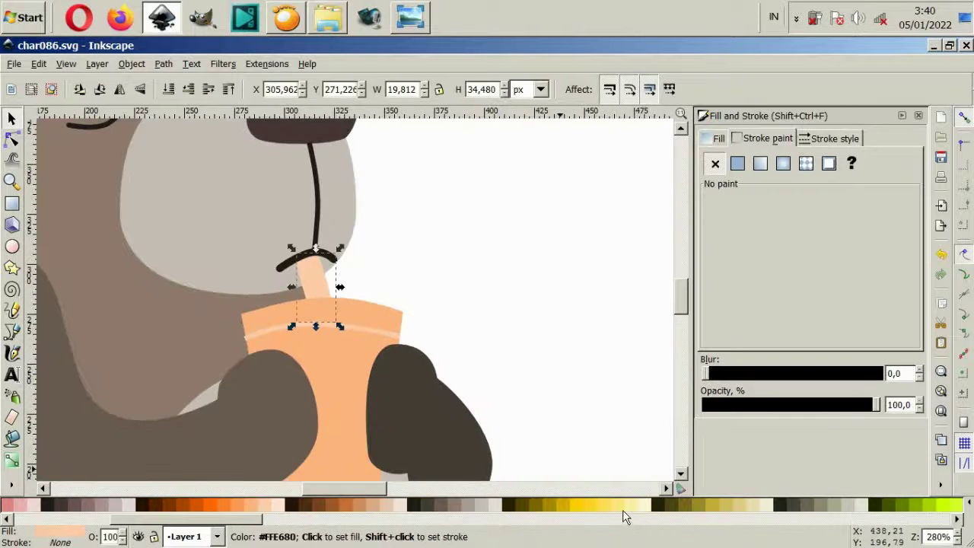
click(620, 505)
click(631, 508)
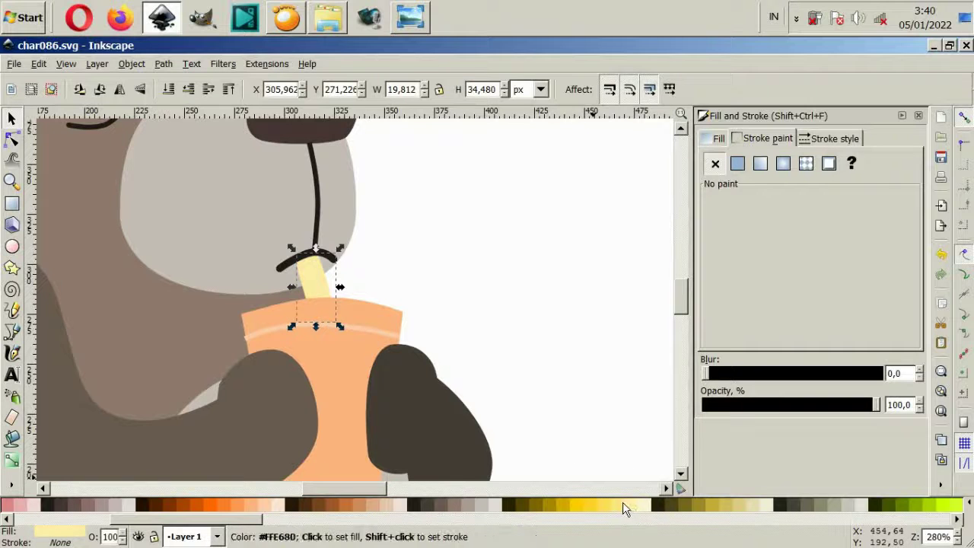
ctrl+scroll(437, 341, down, 2)
key(Escape)
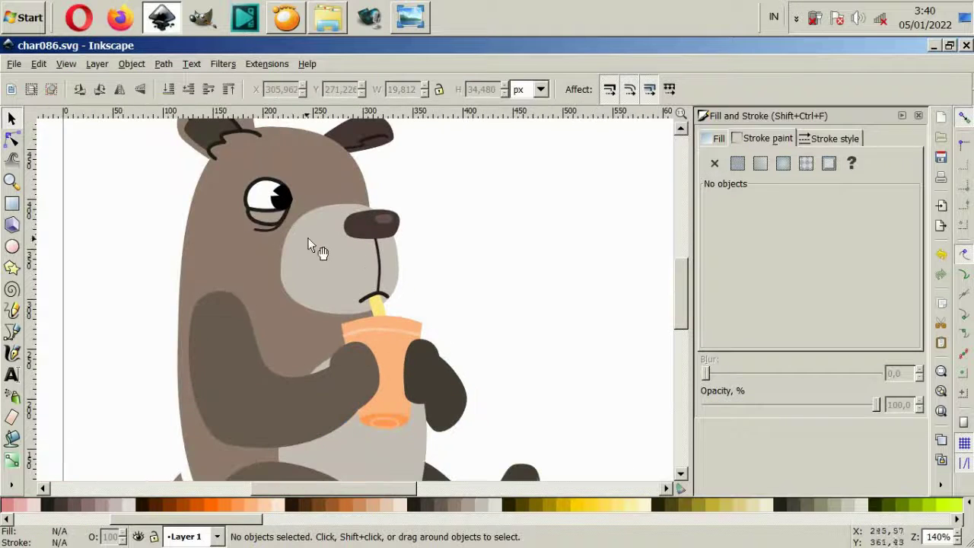
- Fill the muzzle and belly light yellow #FFE680, then undo it
ctrl+click(307, 238)
ctrl+shift+click(382, 469)
click(620, 509)
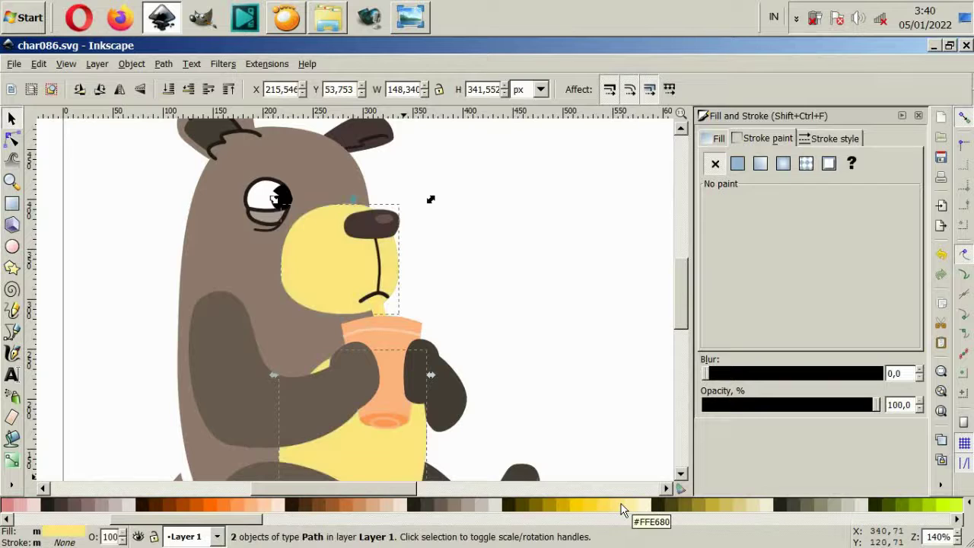
ctrl+scroll(495, 294, down, 2)
key(ctrl+z)
key(Escape)
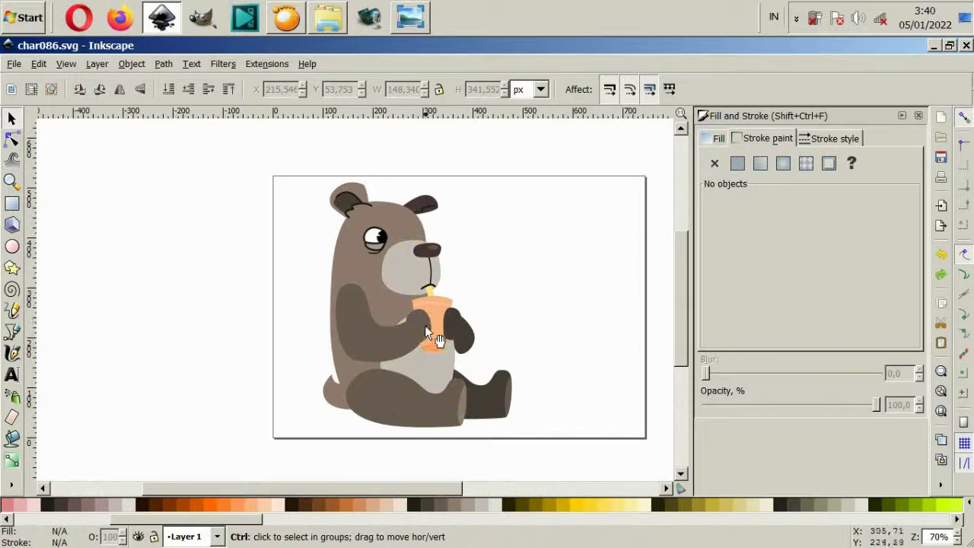
ctrl+scroll(426, 334, up, 2)
- Make the straw orange #FF7F2A after trying pink, peach and dark brown
click(638, 508)
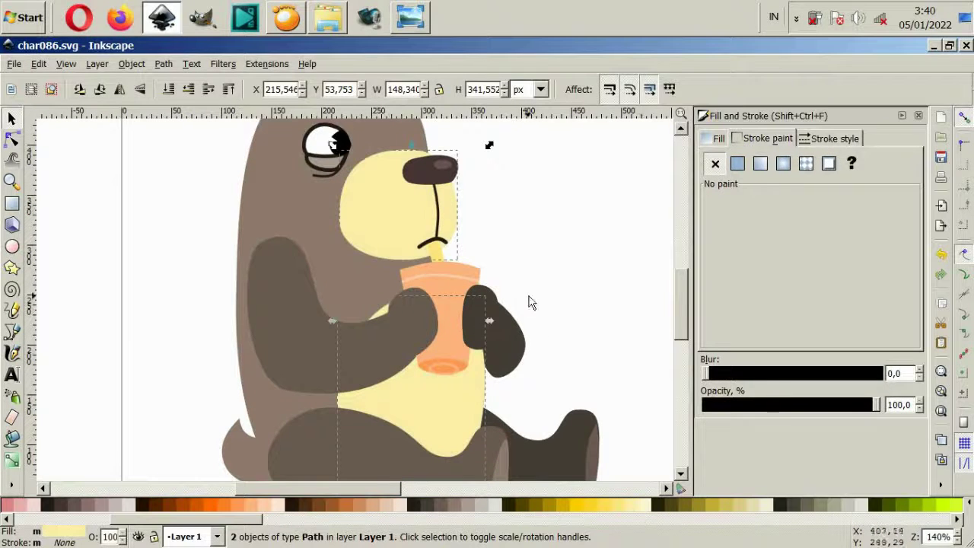
click(435, 259)
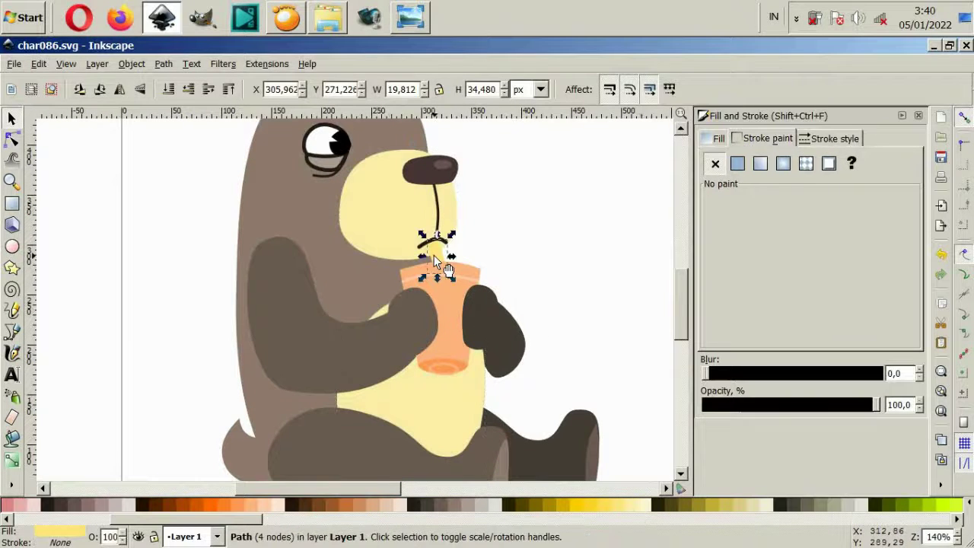
click(410, 505)
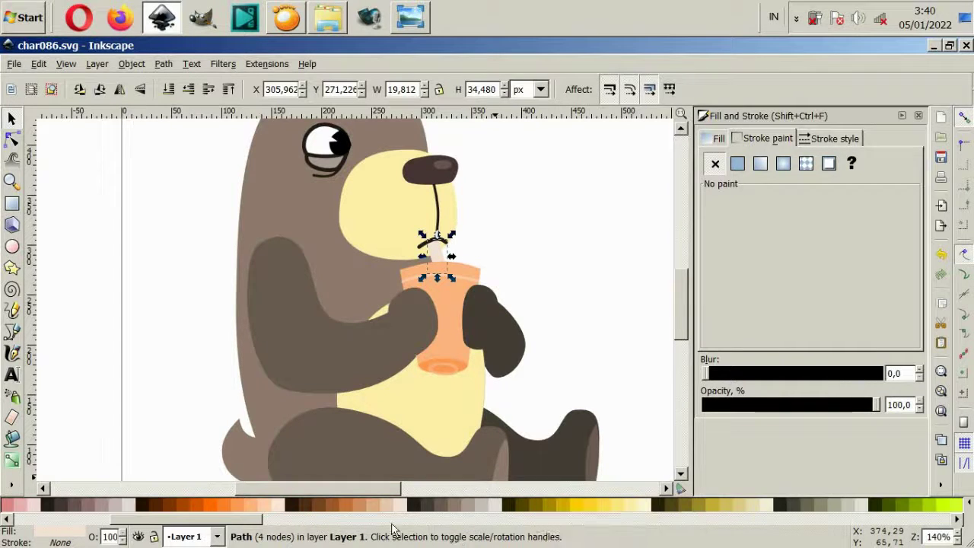
click(266, 507)
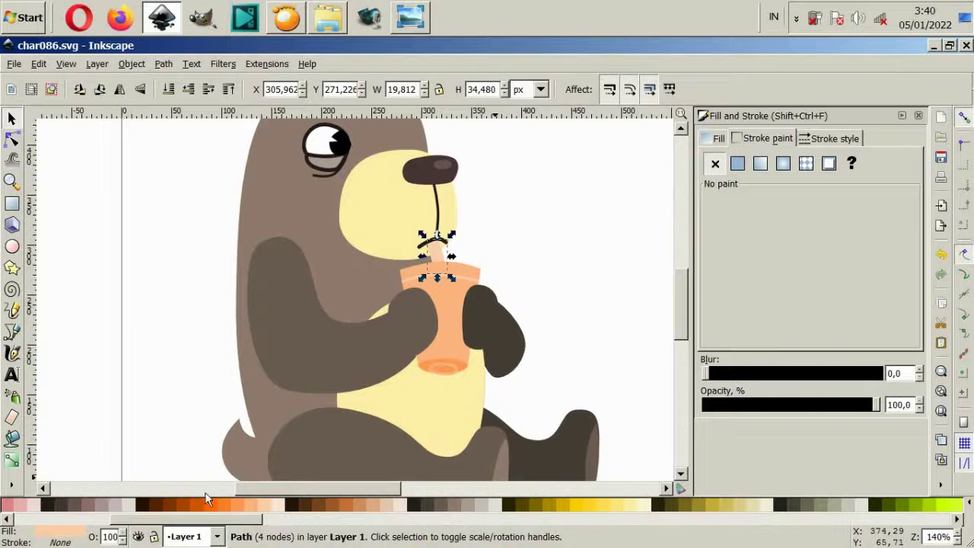
click(168, 502)
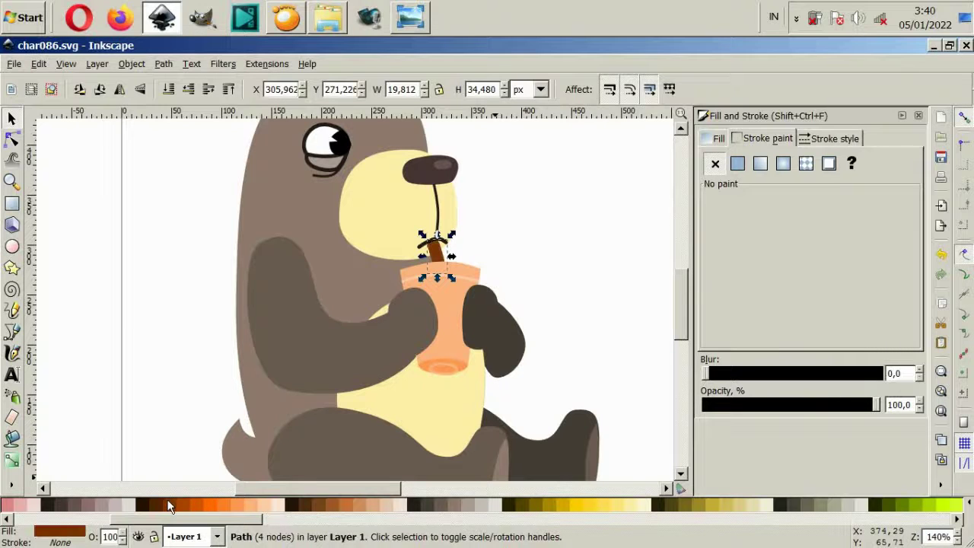
click(226, 506)
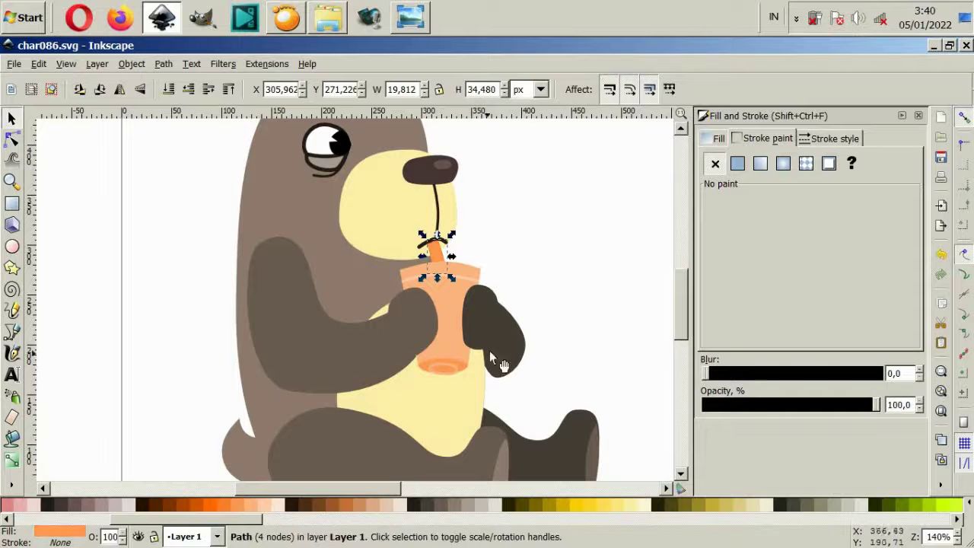
key(Escape)
scroll(542, 287, down, 3)
scroll(485, 283, up, 2)
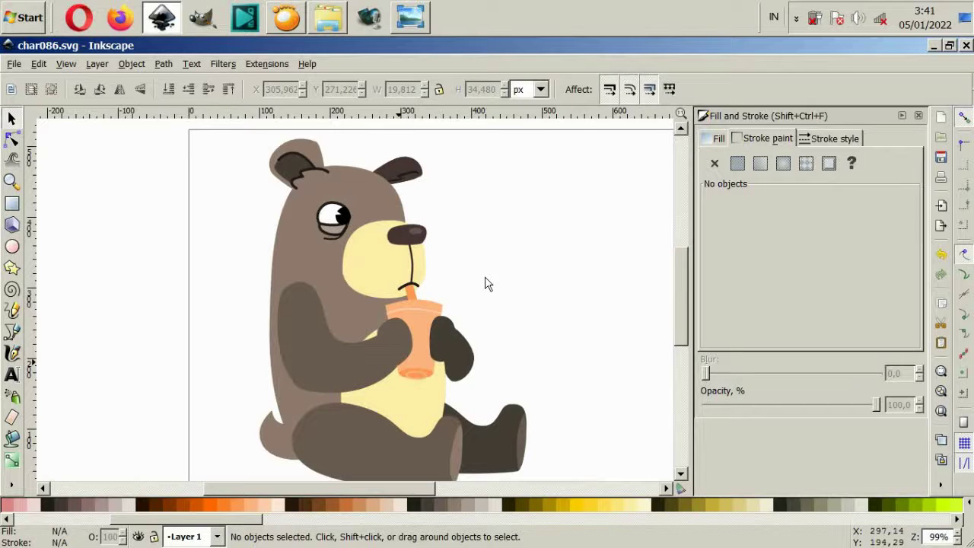
- Draw a curved zigzag fur-tuft path across the top of the arm
scroll(355, 253, up, 1)
scroll(316, 255, up, 2)
scroll(296, 349, up, 2)
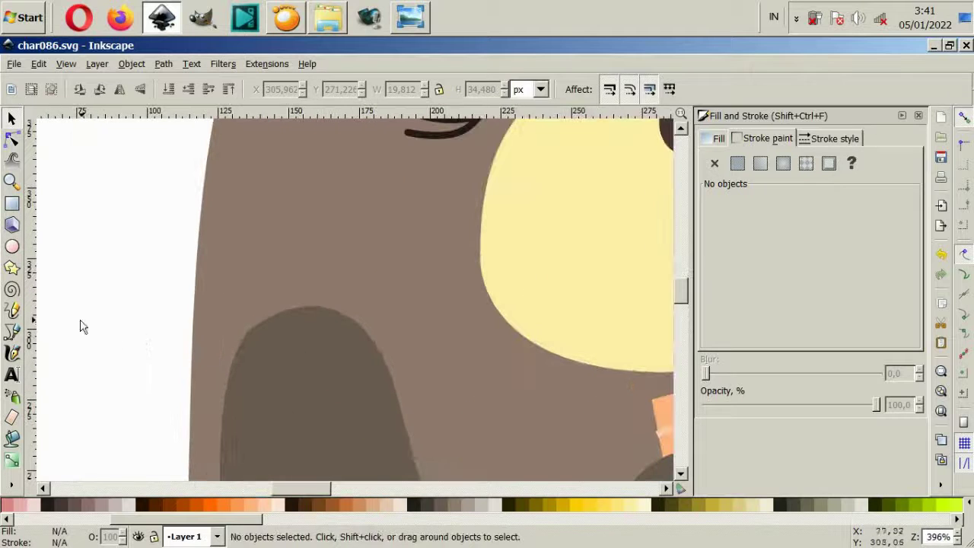
key(b)
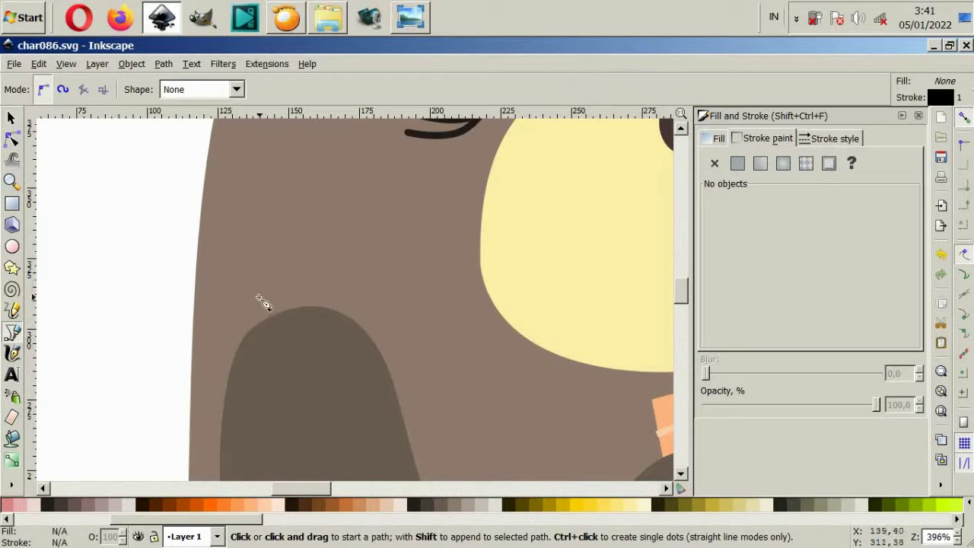
click(264, 284)
drag(230, 339, 232, 357)
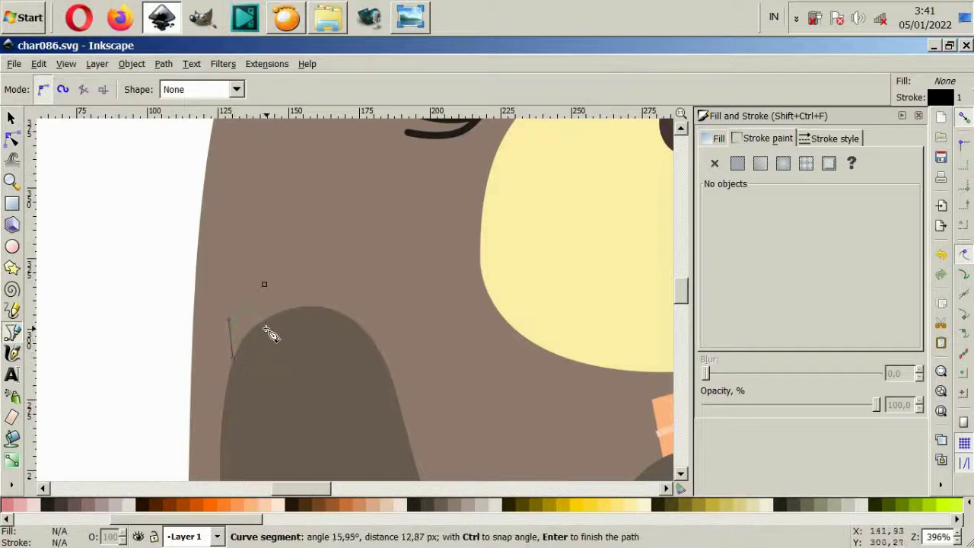
click(262, 379)
click(335, 332)
drag(369, 404, 392, 411)
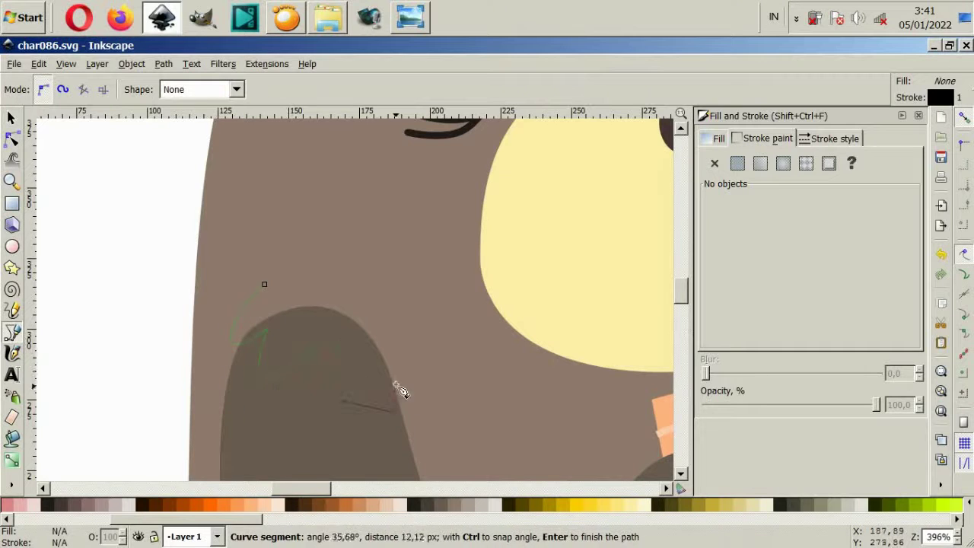
double_click(402, 353)
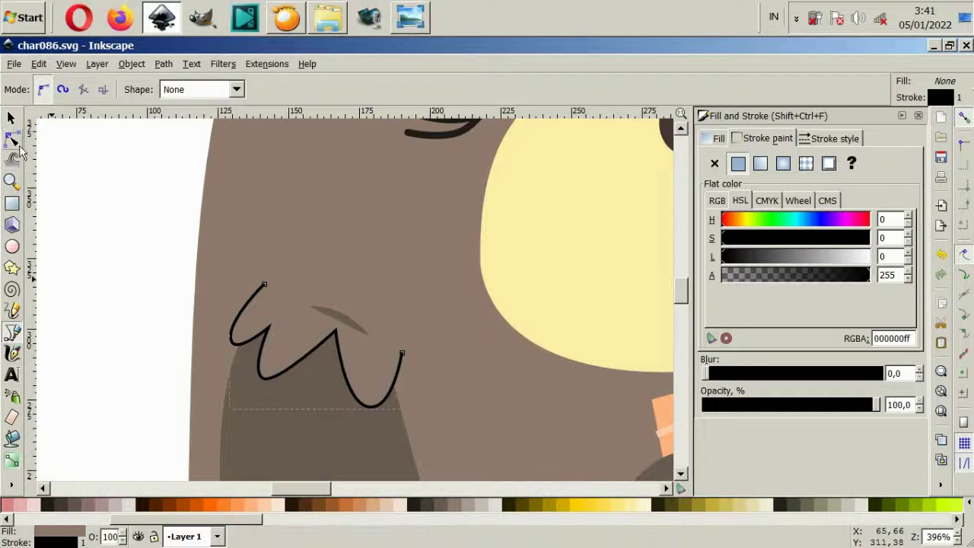
- Pull up the tuft's end node and zoom out to the whole page
click(12, 140)
drag(402, 353, 404, 327)
click(176, 267)
key(5)
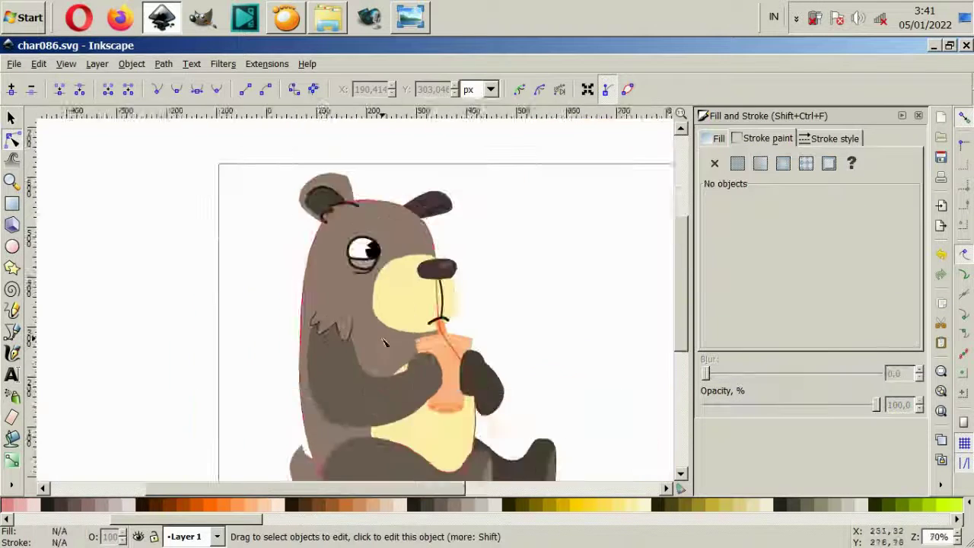
scroll(384, 342, down, 2)
scroll(408, 407, up, 2)
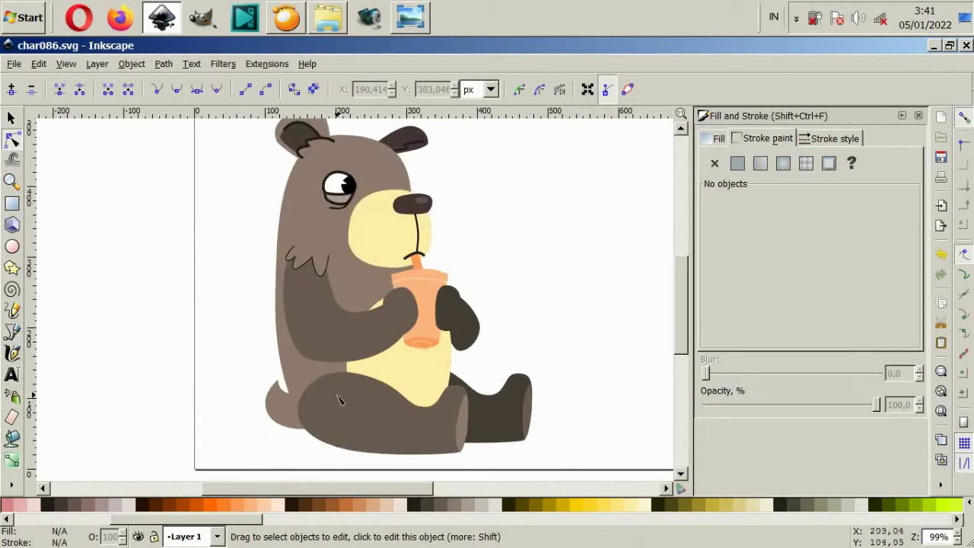
scroll(338, 399, up, 2)
scroll(315, 401, up, 2)
- Draw a second zigzag fur line where the thigh meets the belly
key(b)
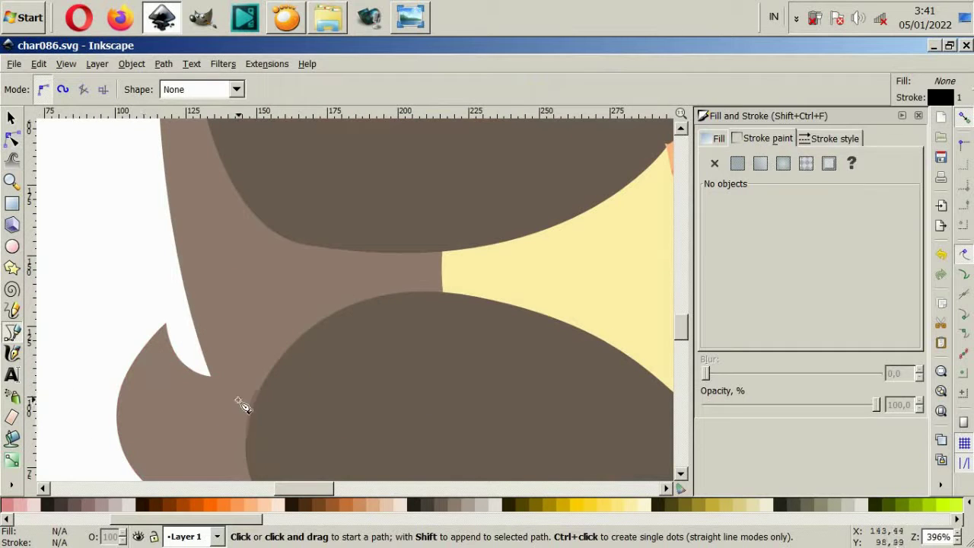
click(425, 275)
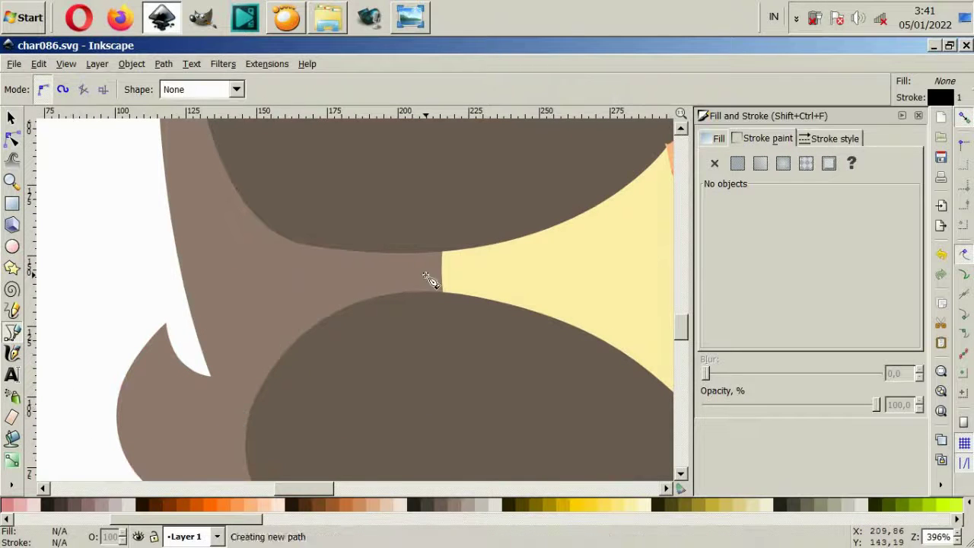
drag(480, 279, 519, 318)
mouse_move(475, 357)
mouse_down()
mouse_move(359, 356)
mouse_move(296, 411)
mouse_move(293, 446)
mouse_up()
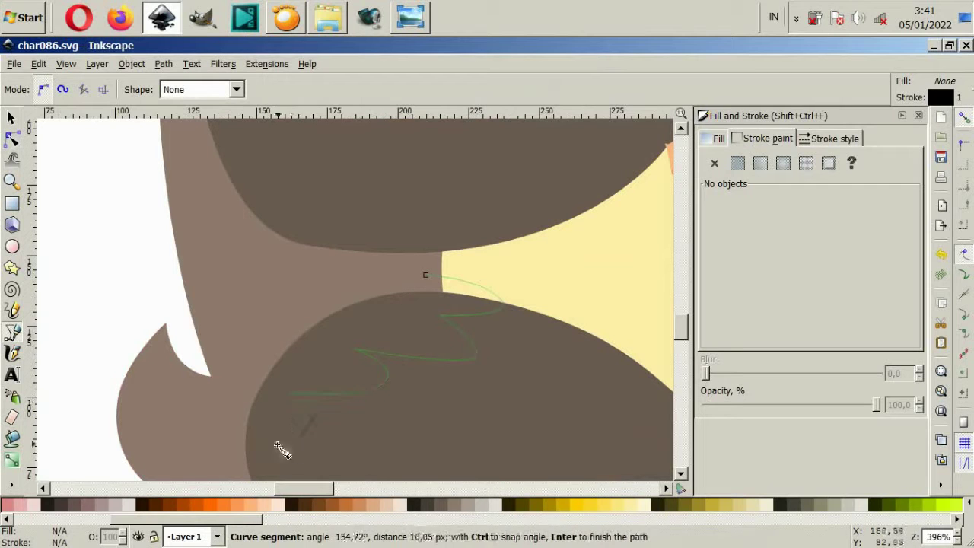
double_click(244, 414)
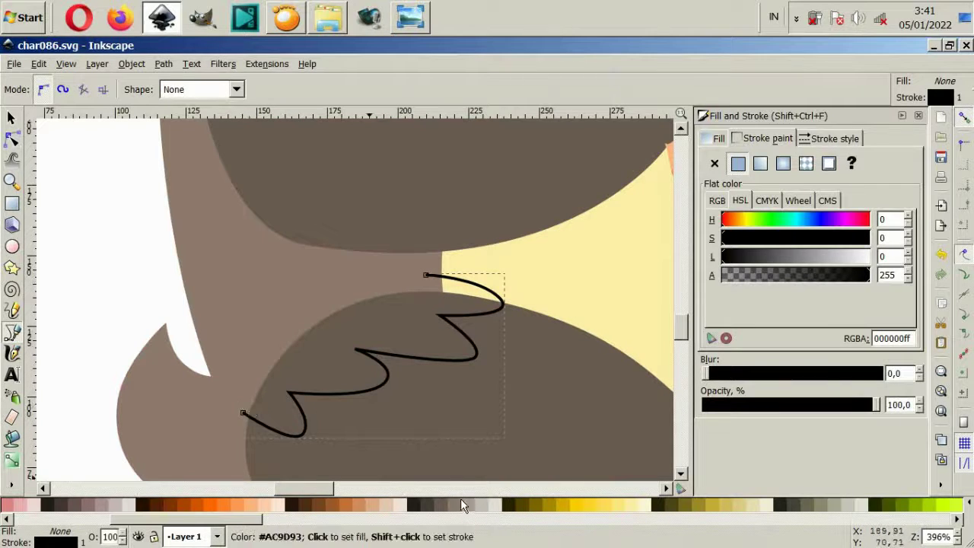
- Fill the new tuft light brown and reshape its top end and first curve
click(461, 505)
click(12, 140)
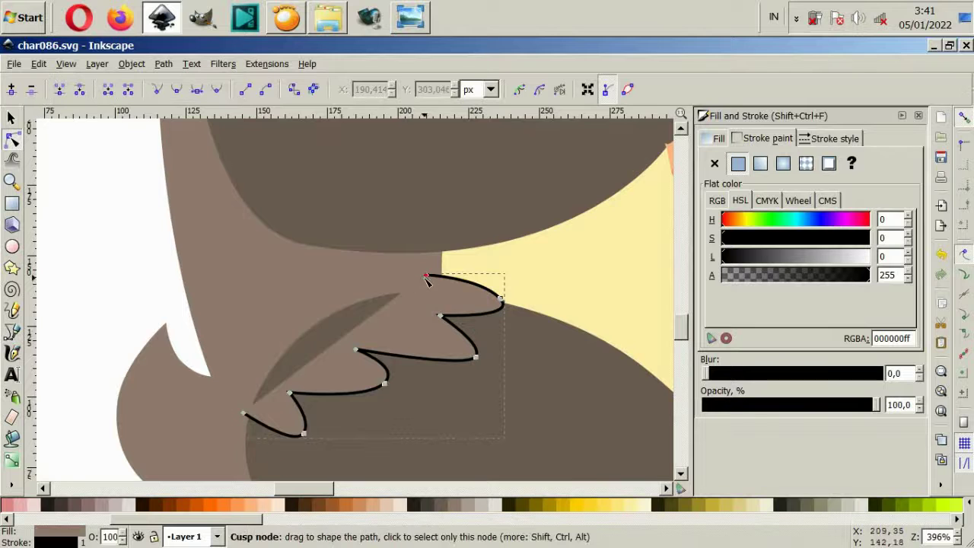
drag(426, 275, 309, 274)
drag(481, 280, 494, 271)
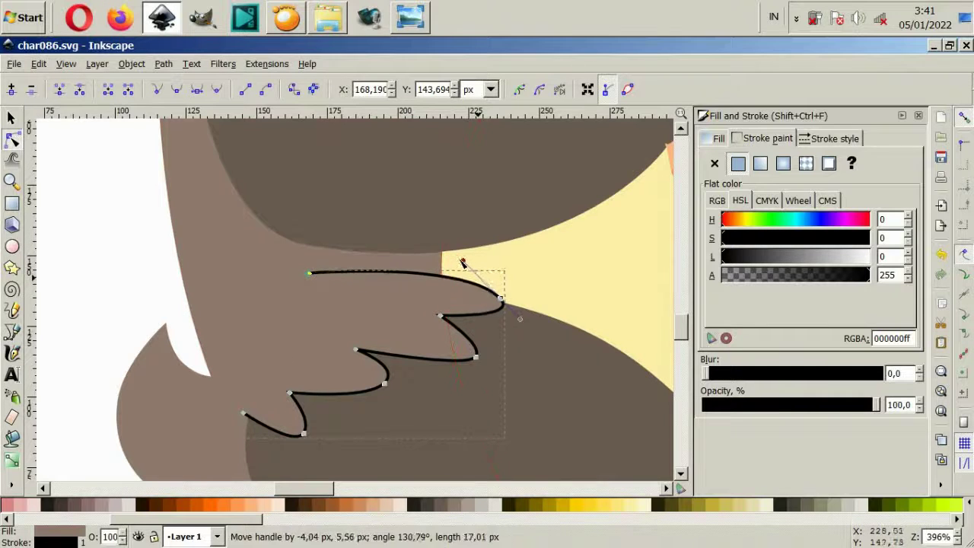
key(Escape)
- Zoom out to the whole bear and nudge a node of the existing chest fur line
key(5)
scroll(532, 451, up, 3)
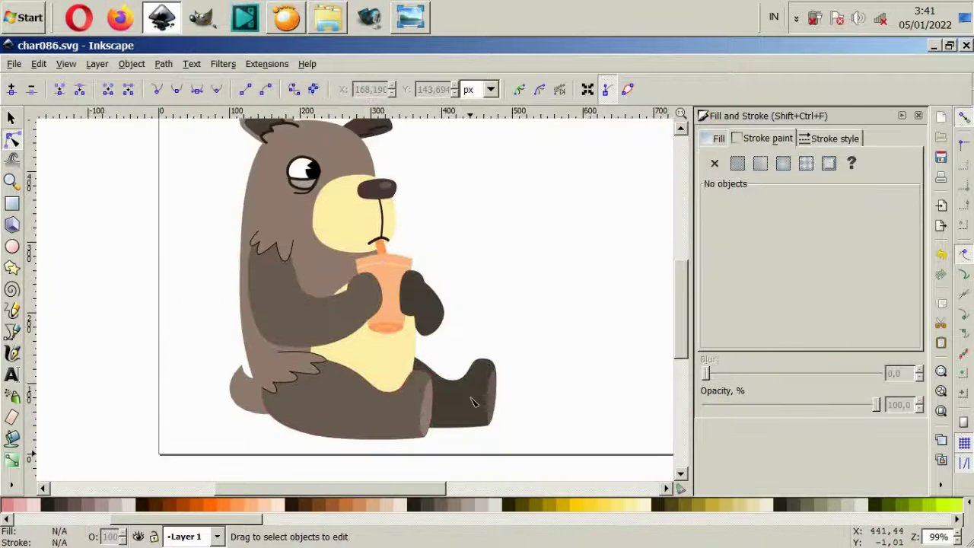
ctrl+scroll(291, 297, up, 2)
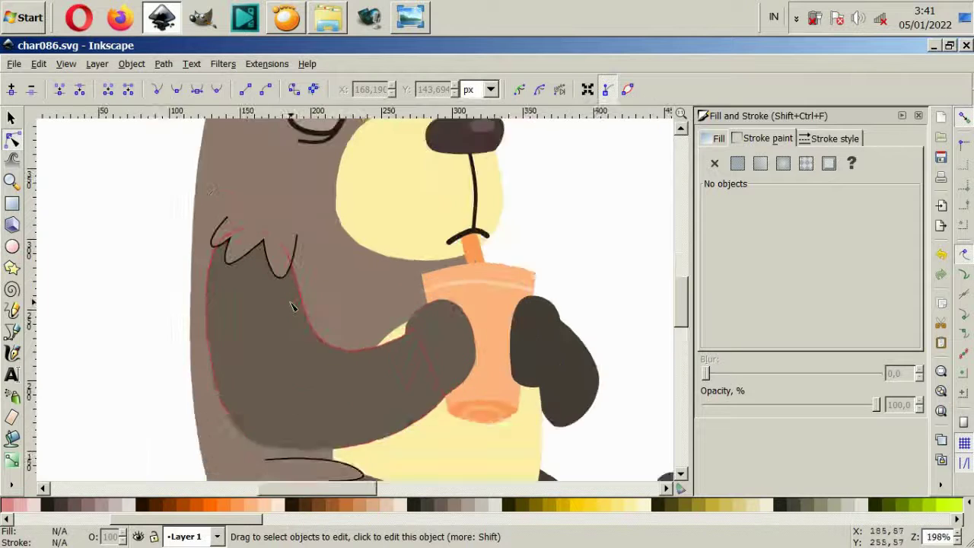
ctrl+scroll(291, 296, up, 2)
click(271, 257)
drag(272, 256, 249, 243)
- Draw an extra Bezier zigzag on the chest tuft and refine its peak, bottom and tip nodes
key(b)
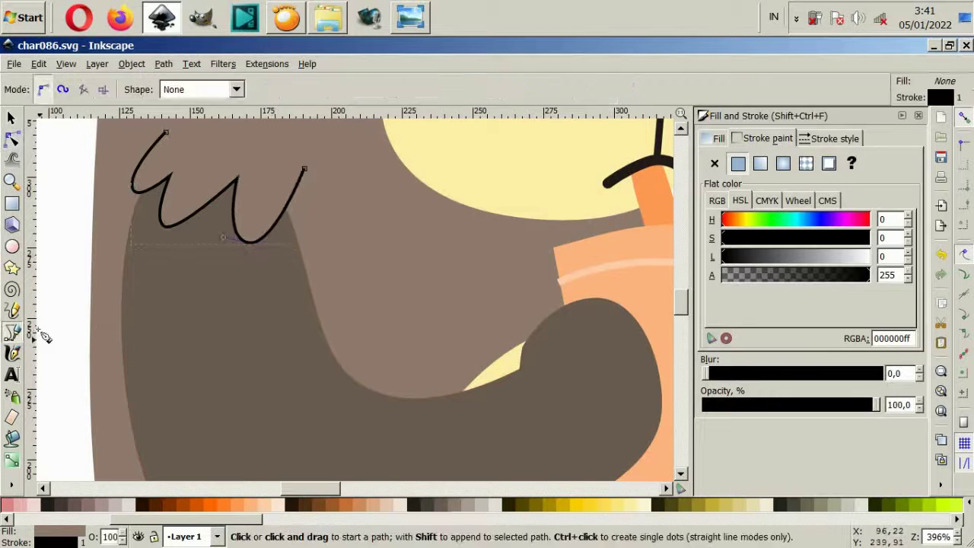
click(303, 169)
drag(320, 255, 346, 258)
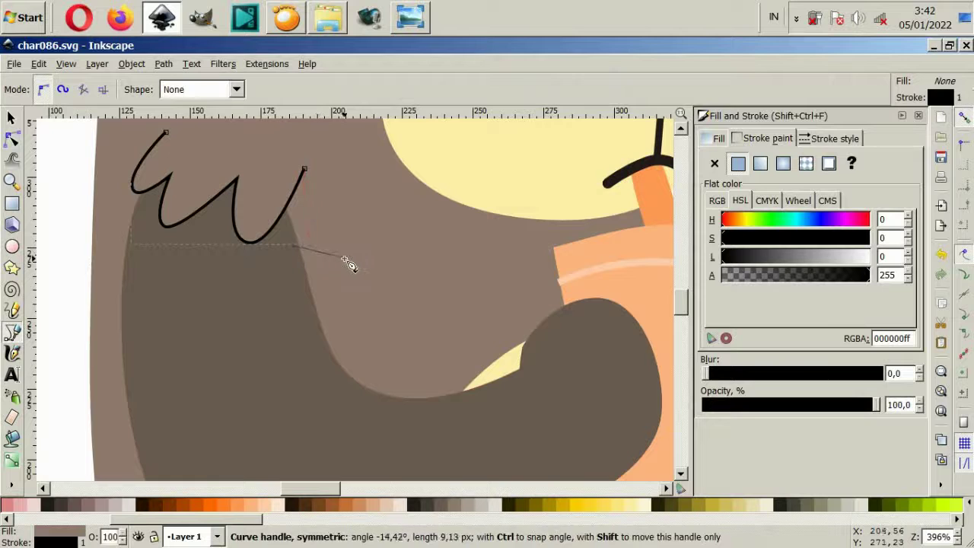
double_click(351, 223)
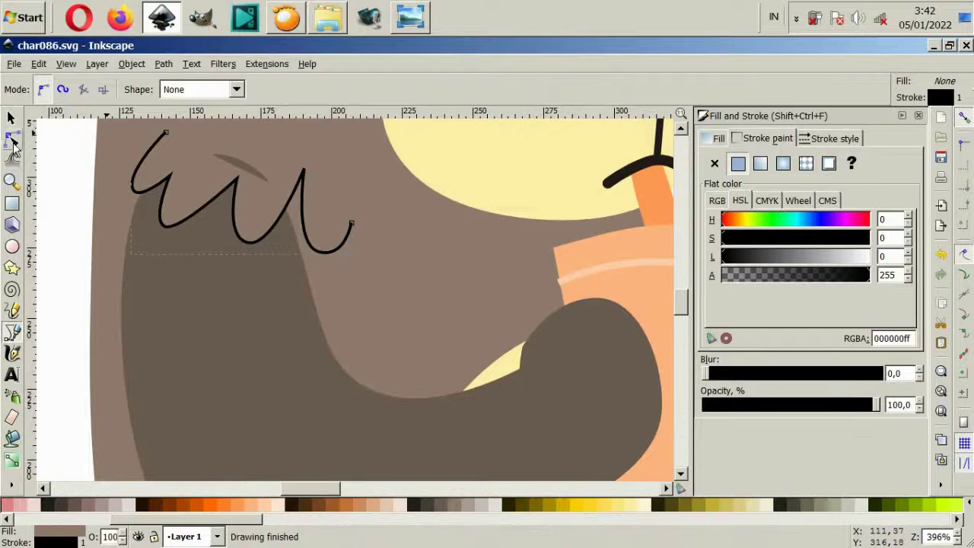
click(12, 142)
drag(303, 169, 305, 189)
drag(320, 254, 299, 252)
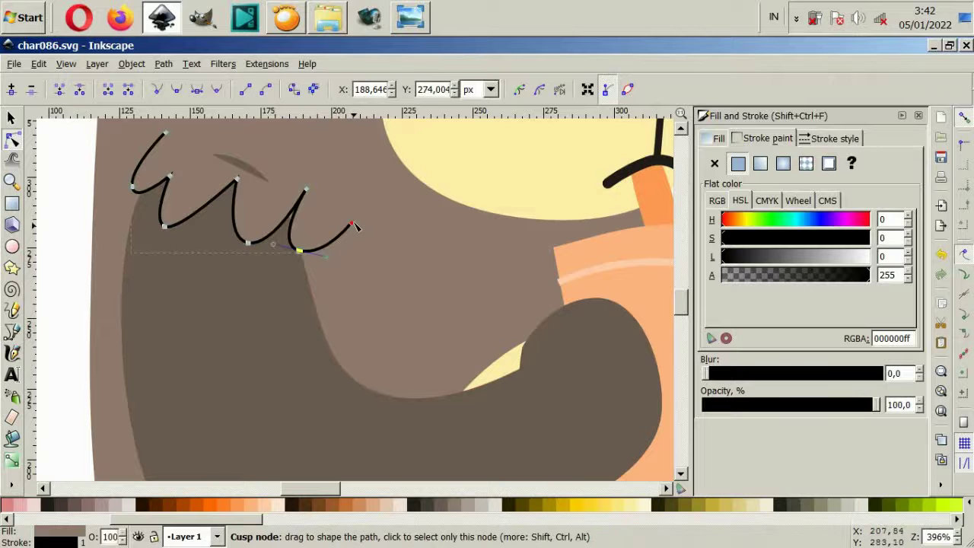
drag(351, 224, 352, 230)
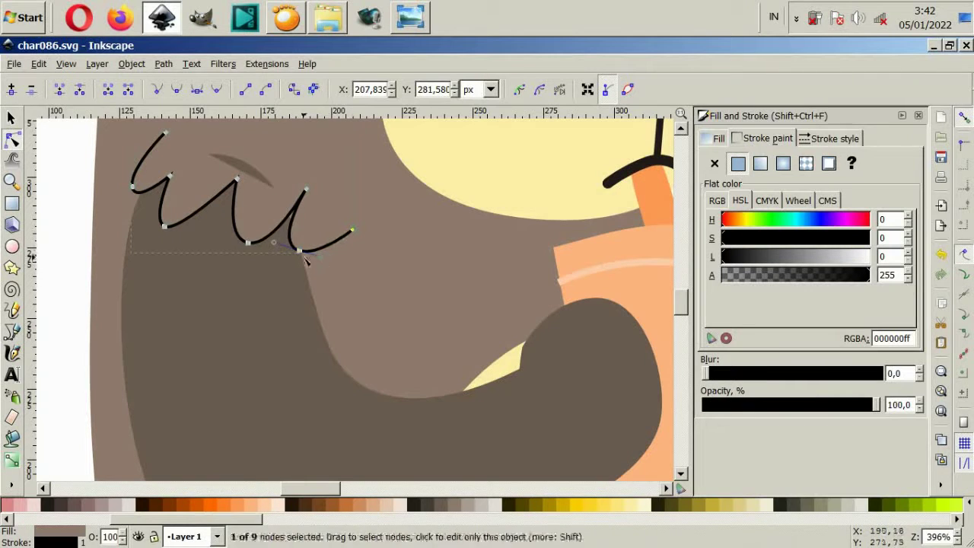
drag(305, 257, 327, 263)
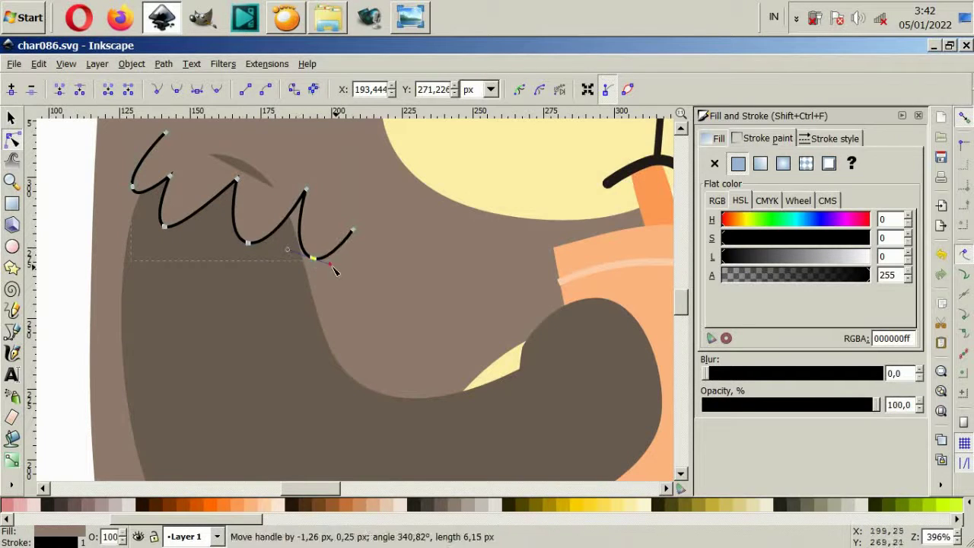
drag(352, 230, 360, 178)
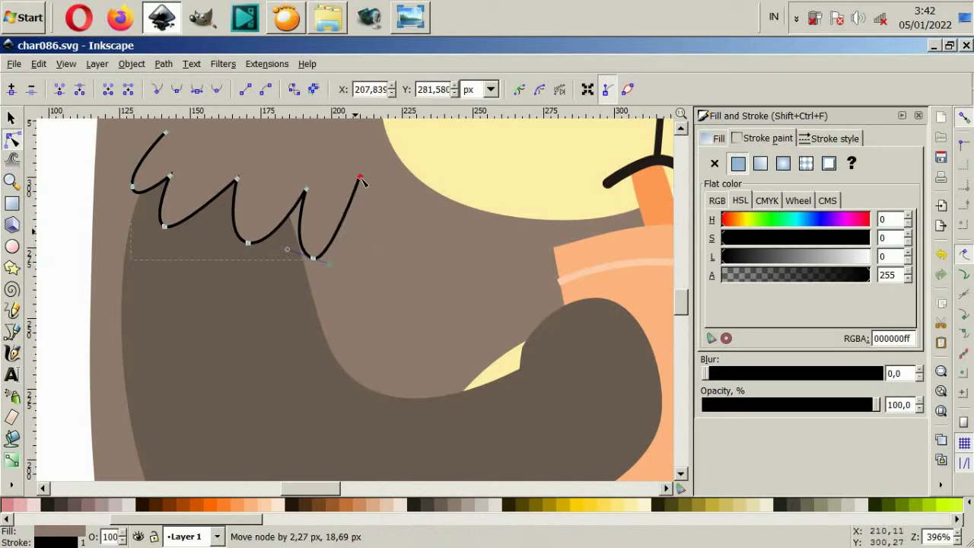
- Adjust two points of the arm outline behind the chest tuft
click(283, 255)
drag(299, 207, 311, 223)
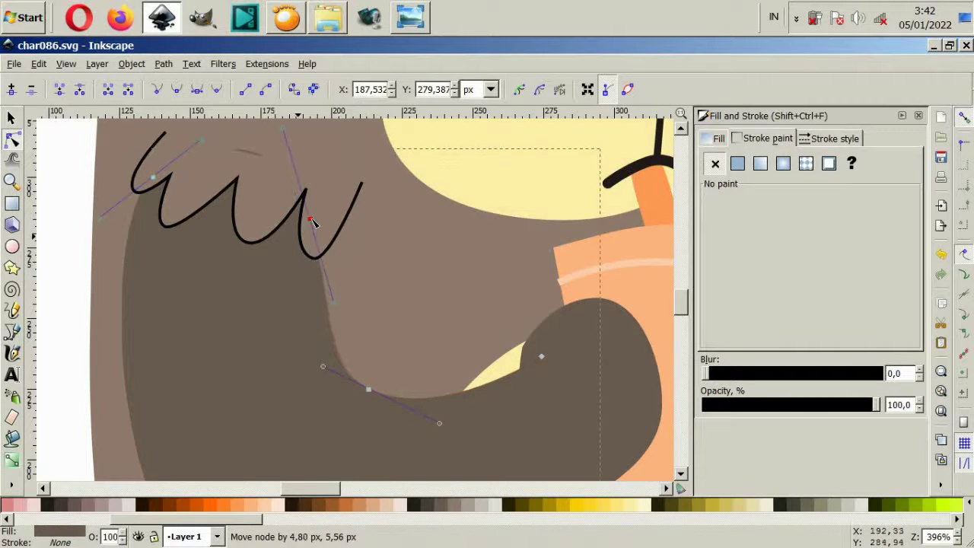
drag(285, 157, 290, 167)
ctrl+scroll(256, 202, down, 4)
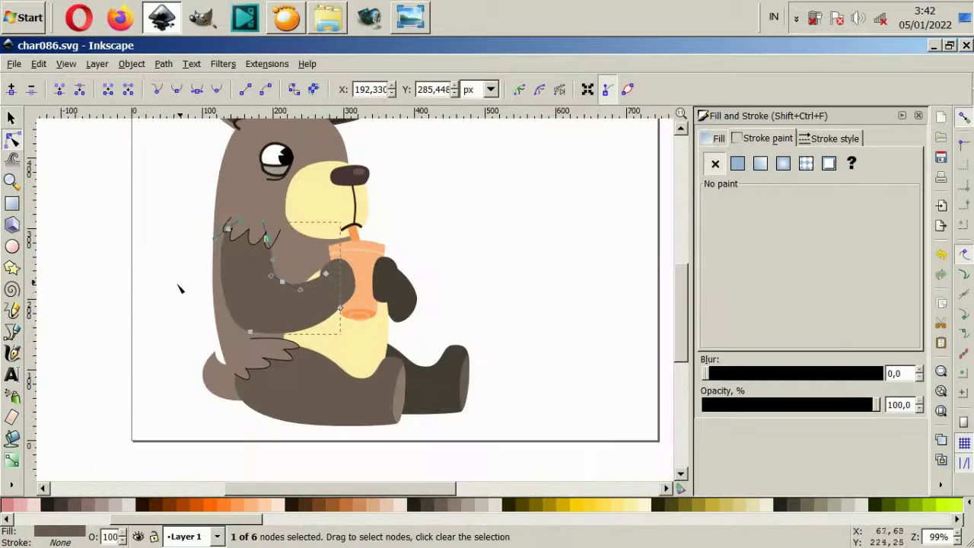
- Give the chest and thigh fur tufts a thin 0.8 pt dark brown #483e37 outline
click(267, 364)
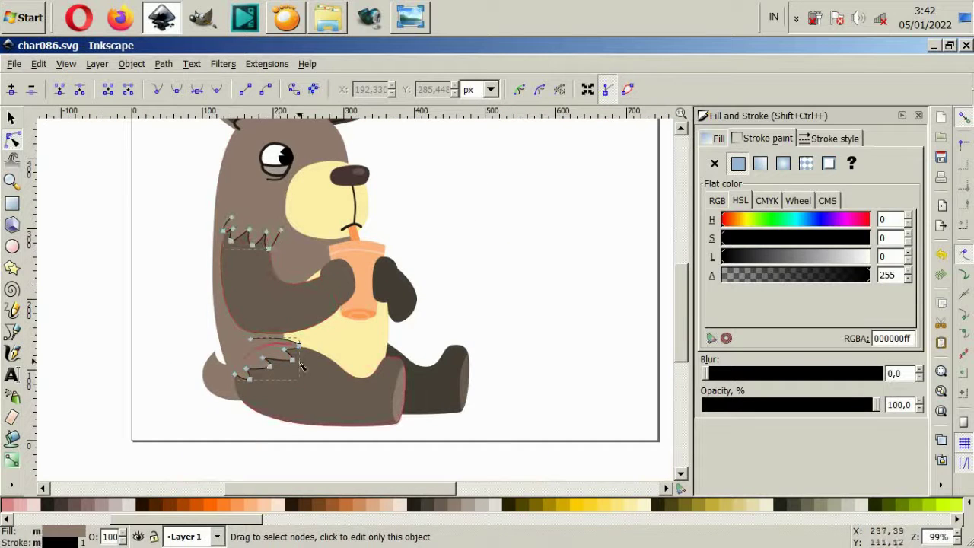
click(646, 196)
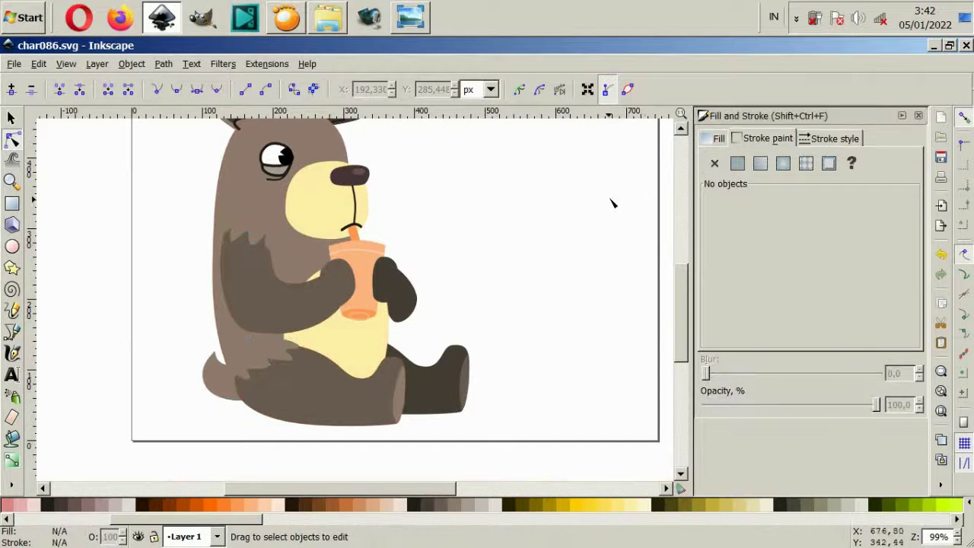
ctrl+scroll(457, 261, down, 1)
ctrl+scroll(452, 262, down, 1)
ctrl+scroll(393, 284, up, 2)
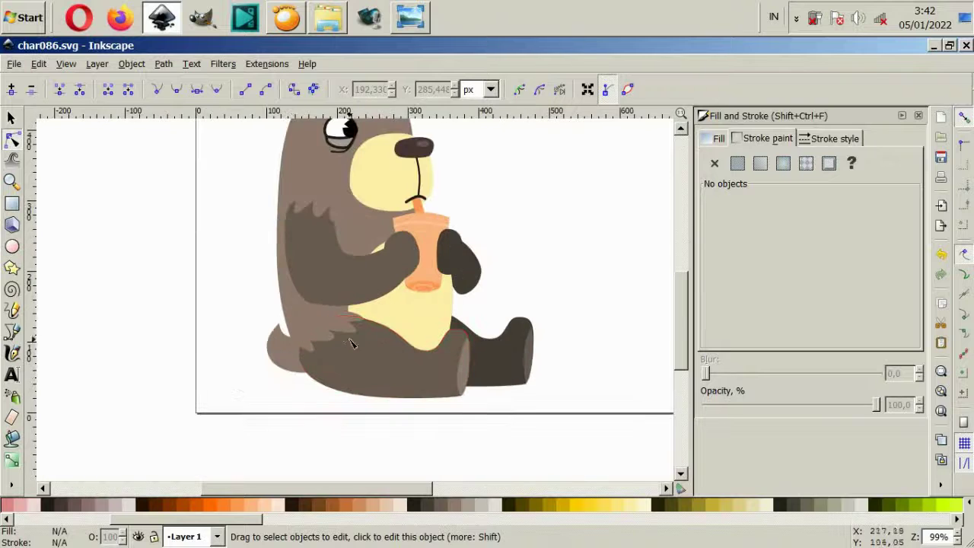
click(325, 230)
shift+click(430, 509)
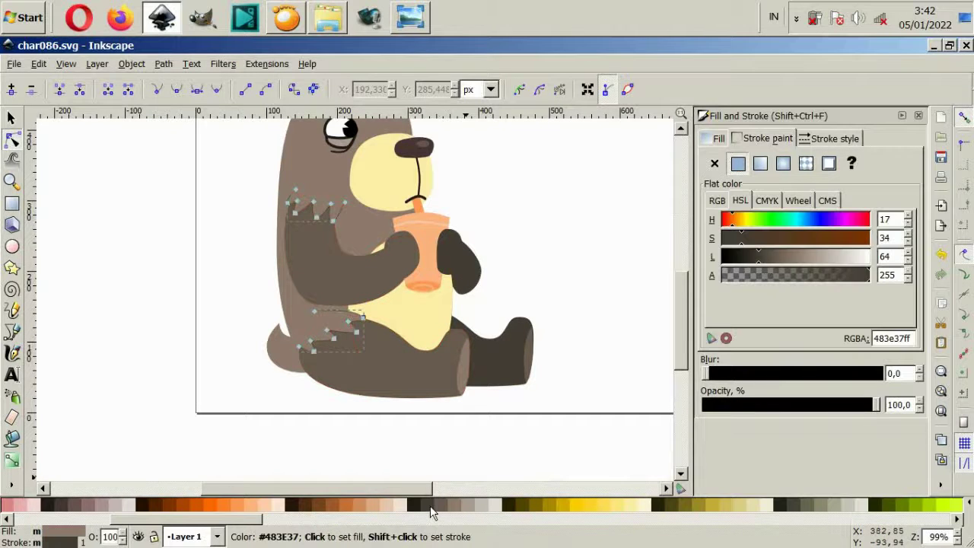
click(834, 139)
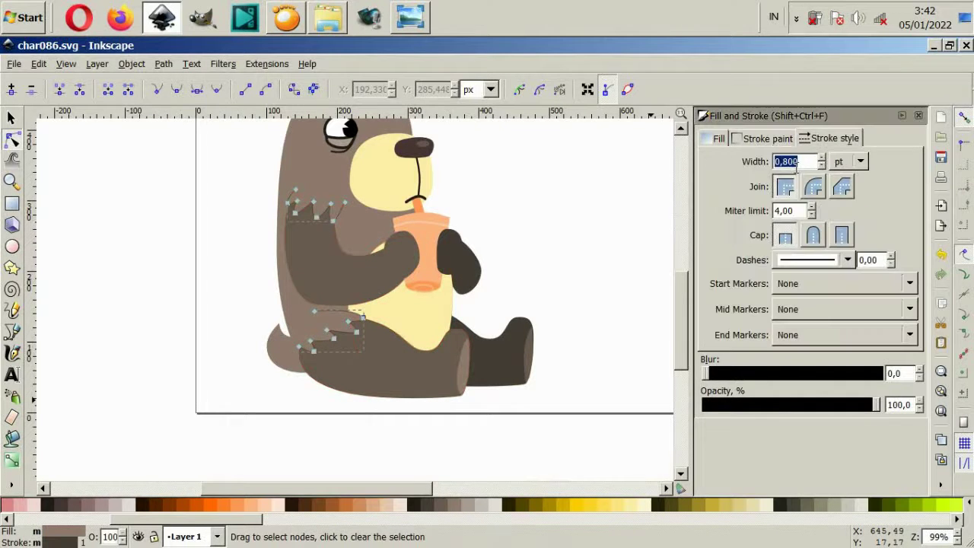
click(813, 236)
click(813, 187)
click(506, 272)
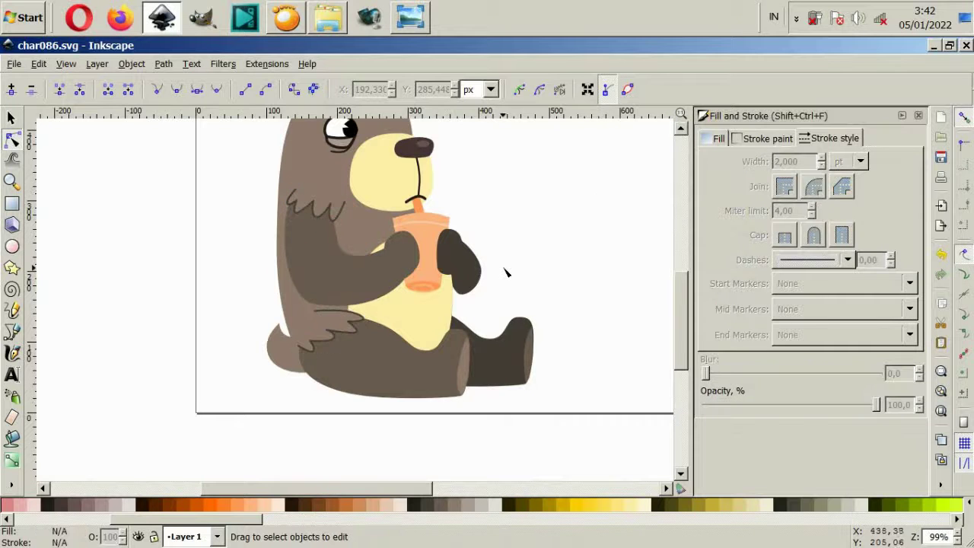
scroll(505, 273, up, 2)
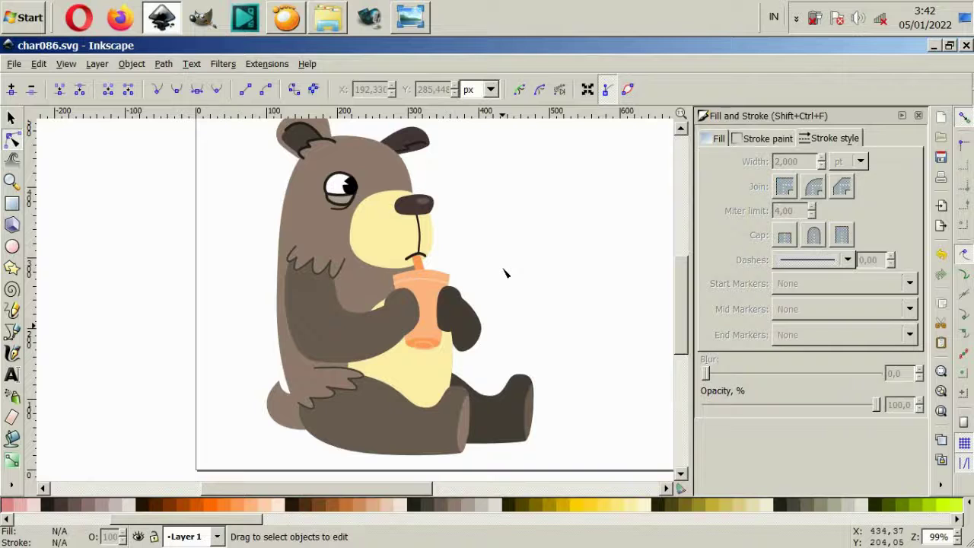
- Darken the eye-bag line and set the eye's outline width to 2 pt
scroll(339, 213, up, 2)
click(333, 199)
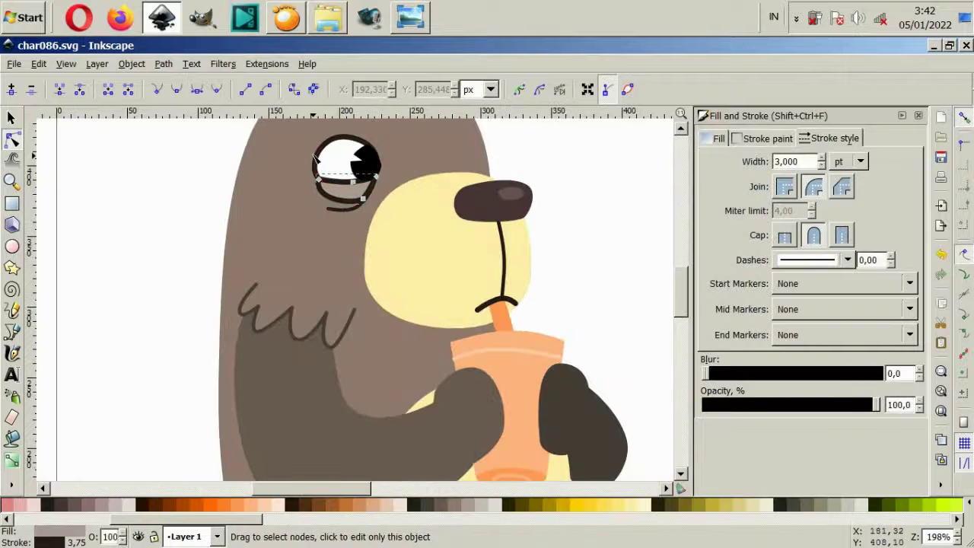
shift+click(445, 504)
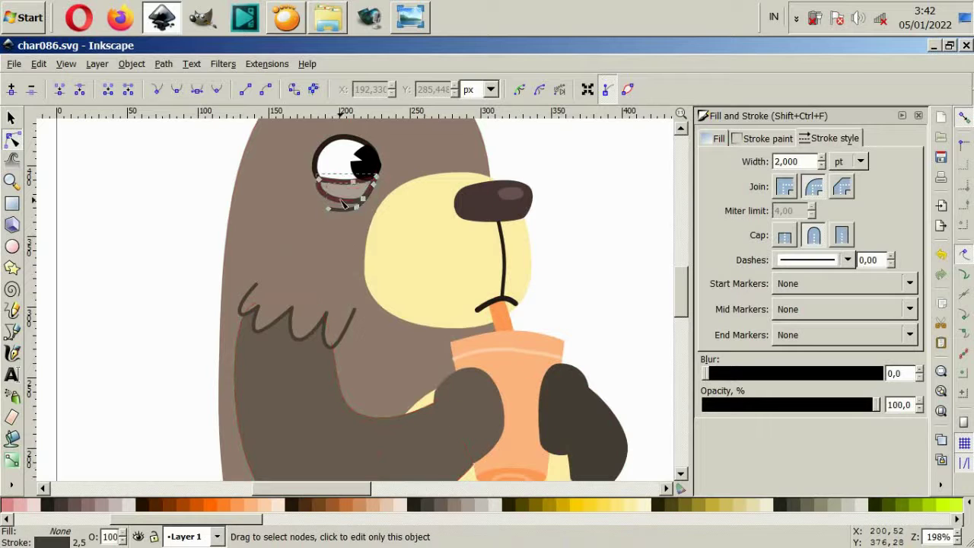
key(ctrl+a)
click(859, 162)
click(848, 199)
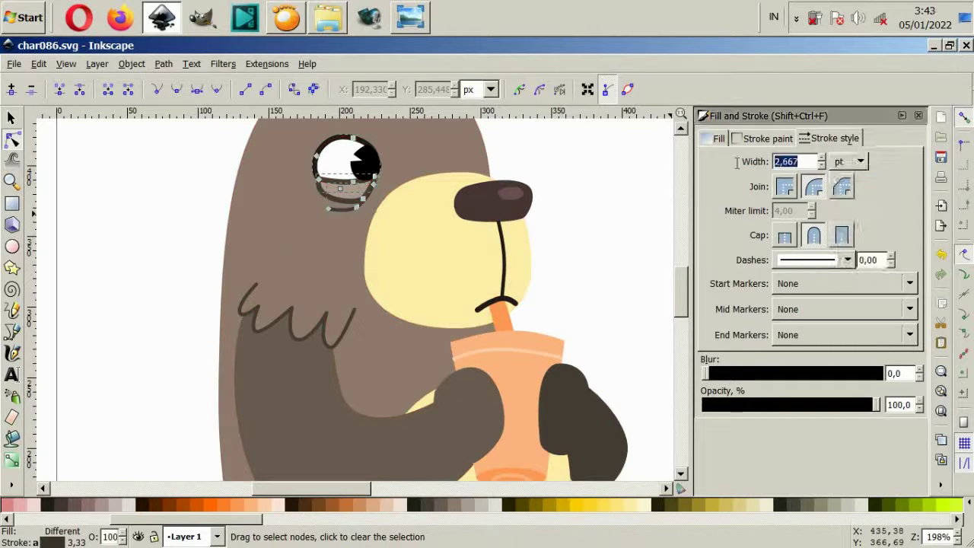
key(Return)
key(Escape)
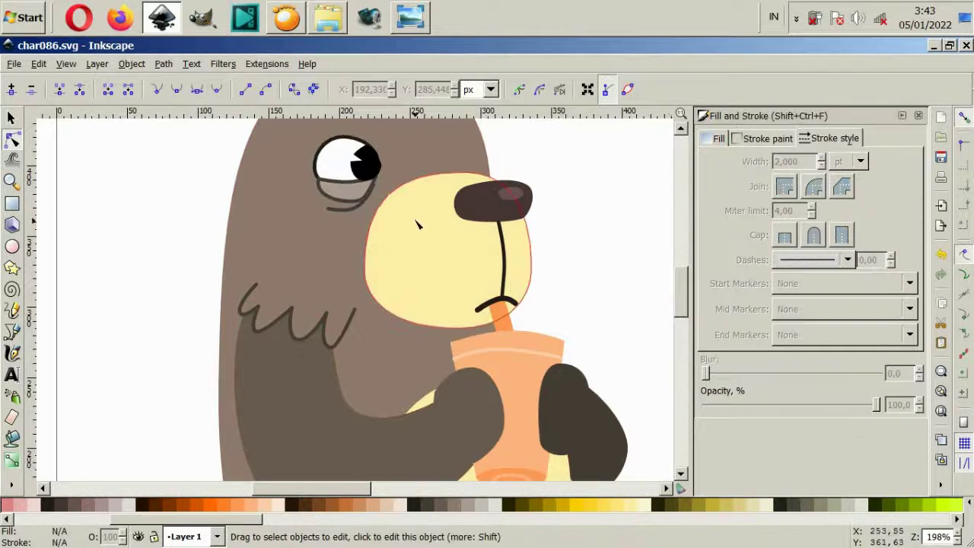
- Apply a palette colour to the selected bear shape, then deselect and view the whole bear
ctrl+scroll(411, 228, down, 2)
scroll(457, 228, up, 2)
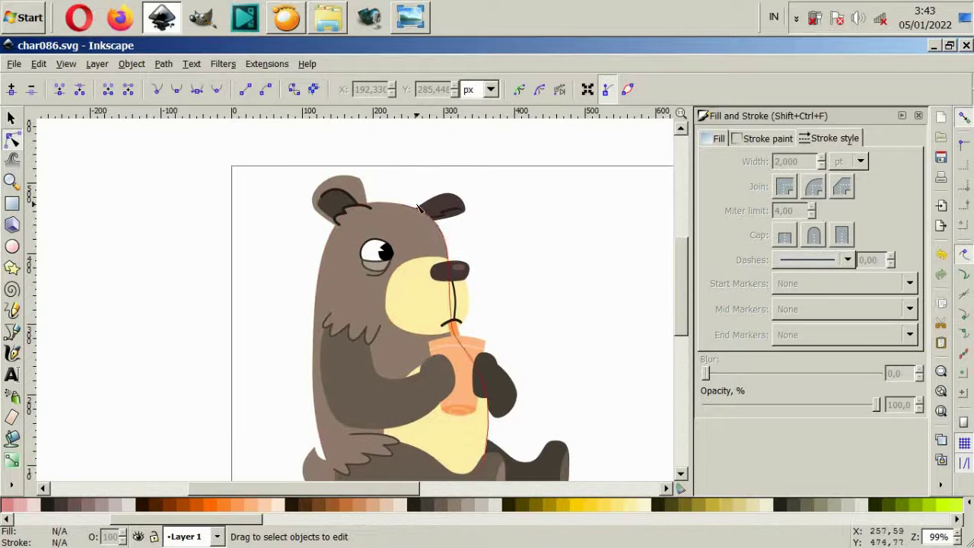
ctrl+scroll(430, 244, up, 1)
click(428, 242)
click(427, 505)
key(Escape)
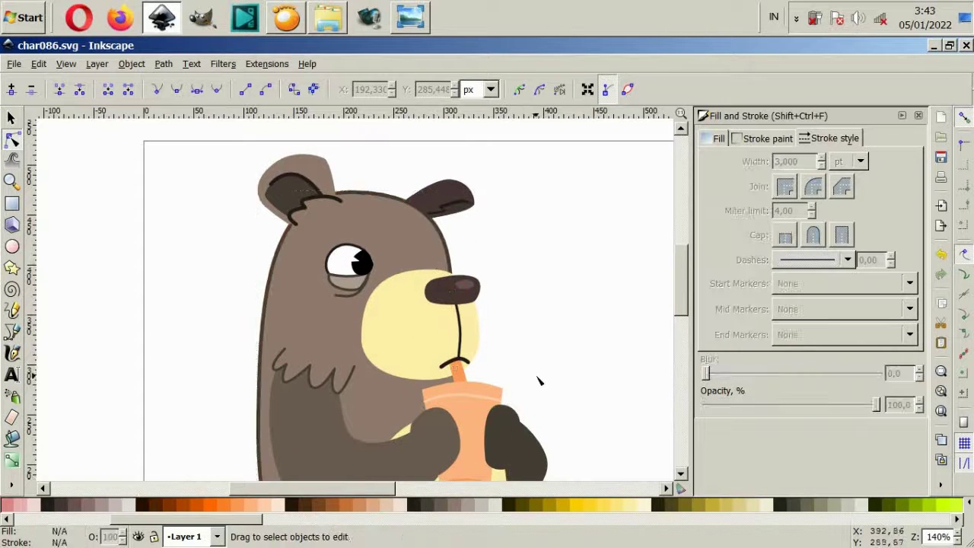
ctrl+scroll(476, 318, down, 2)
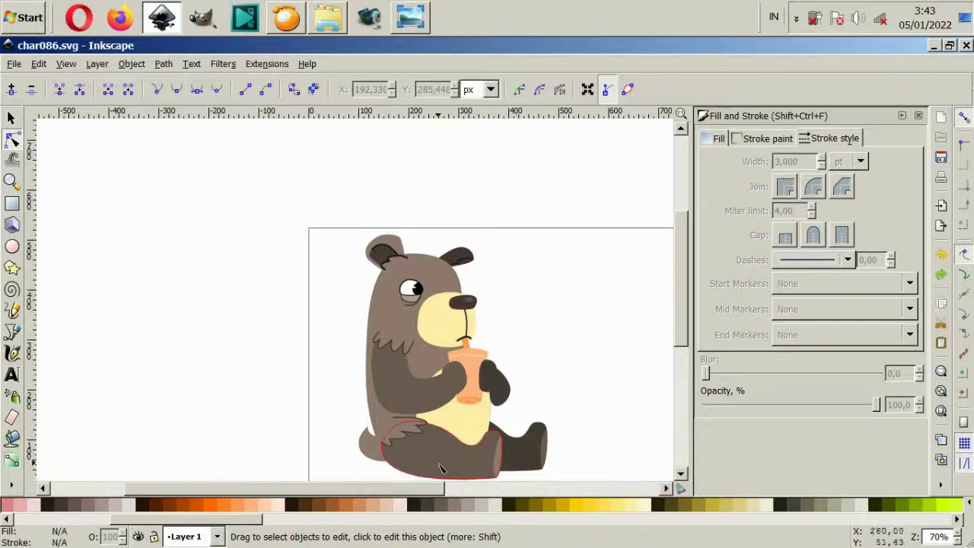
ctrl+scroll(403, 456, up, 2)
- Drag the hip zigzag's nodes and curves into a cleaner three-pointed tuft, then zoom out
click(407, 411)
ctrl+scroll(411, 411, up, 2)
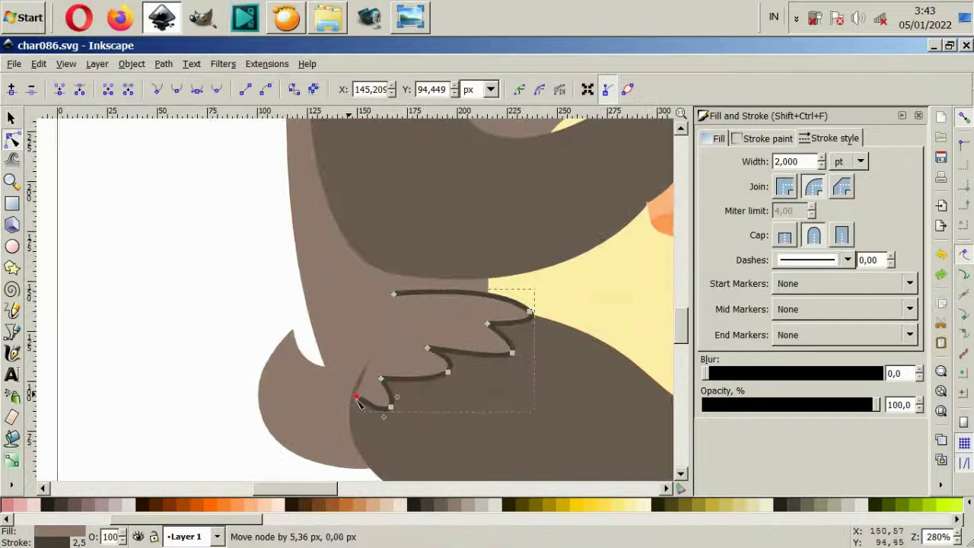
drag(347, 393, 349, 389)
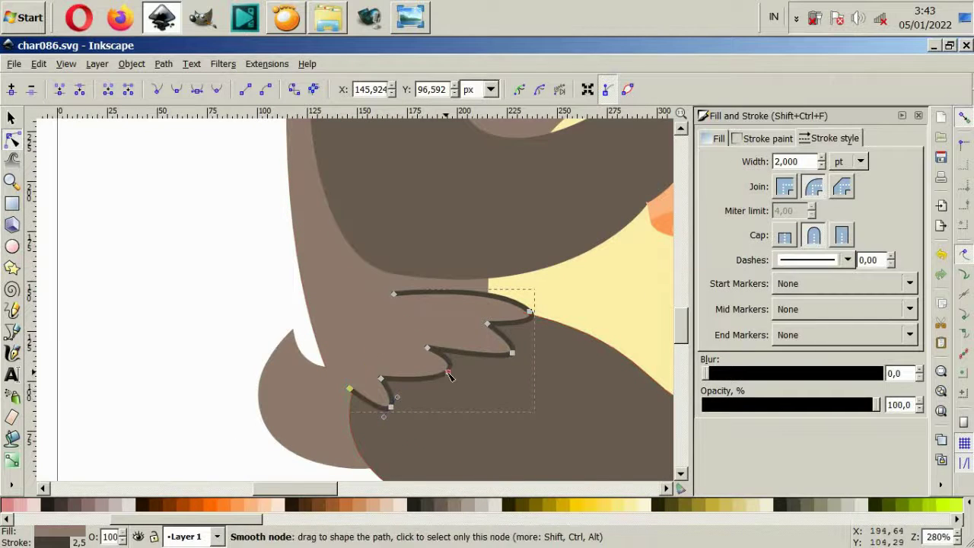
mouse_move(447, 371)
mouse_down()
mouse_move(442, 378)
mouse_move(413, 349)
mouse_up()
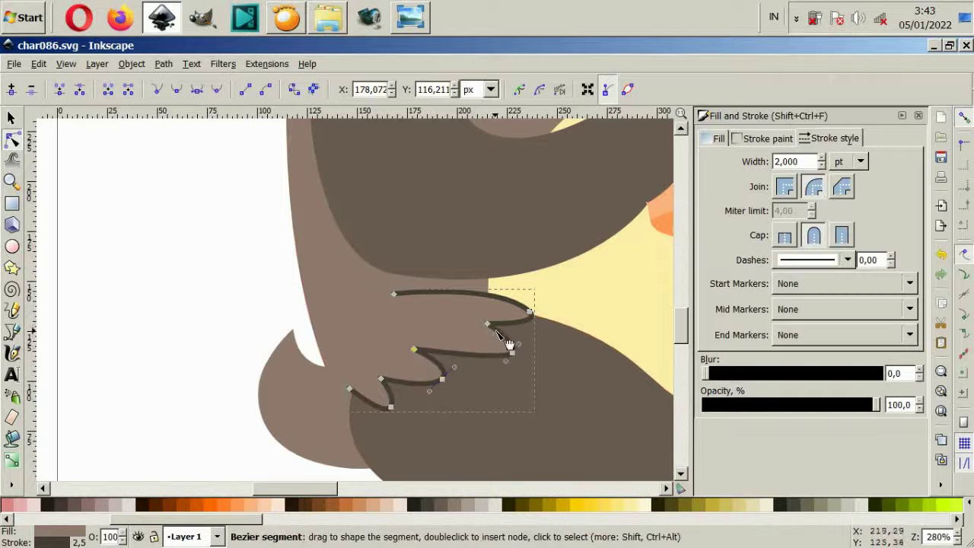
drag(505, 337, 502, 335)
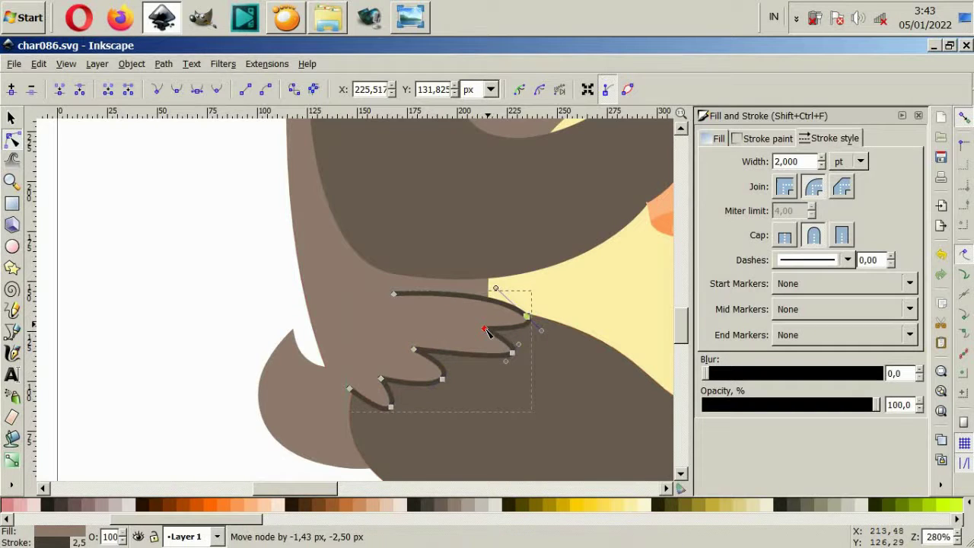
click(531, 333)
click(528, 316)
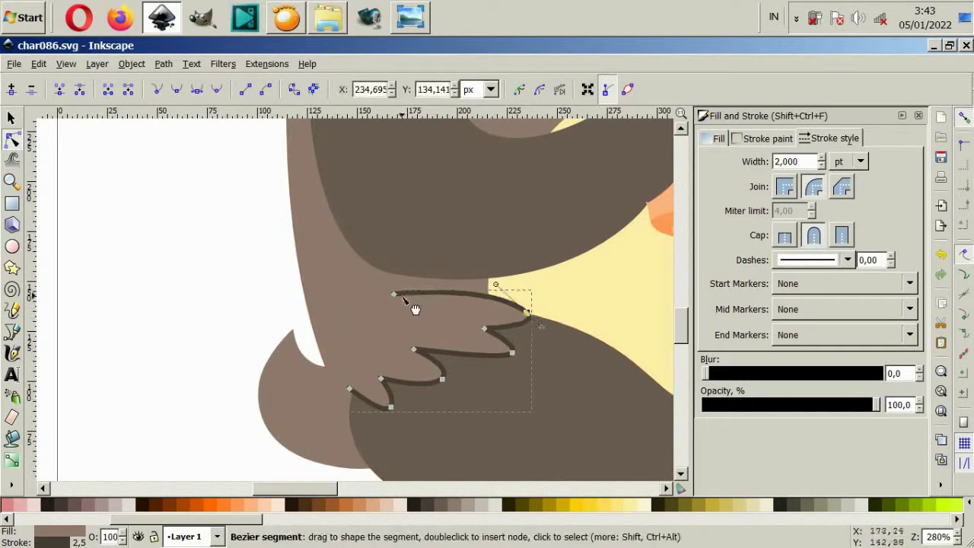
drag(397, 297, 417, 299)
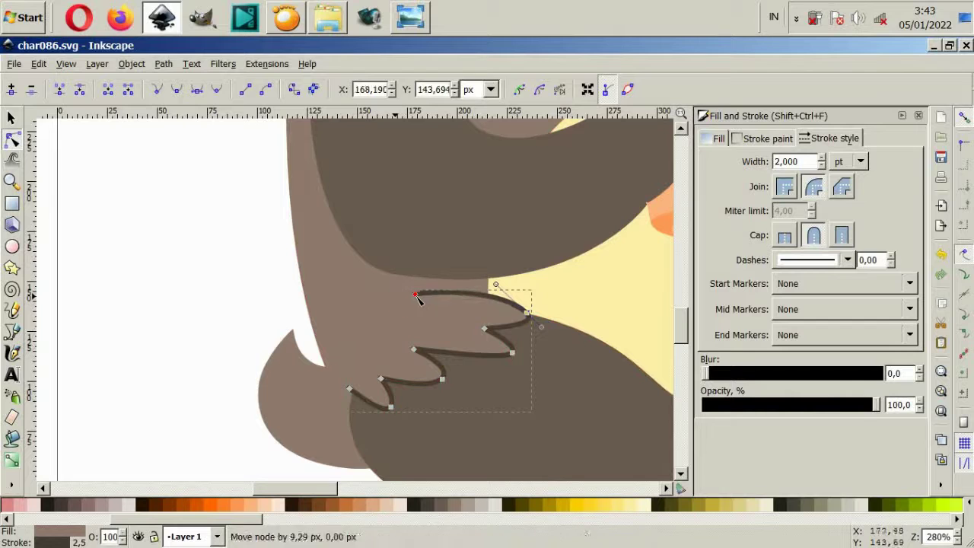
click(246, 304)
key(minus)
key(minus)
key(minus)
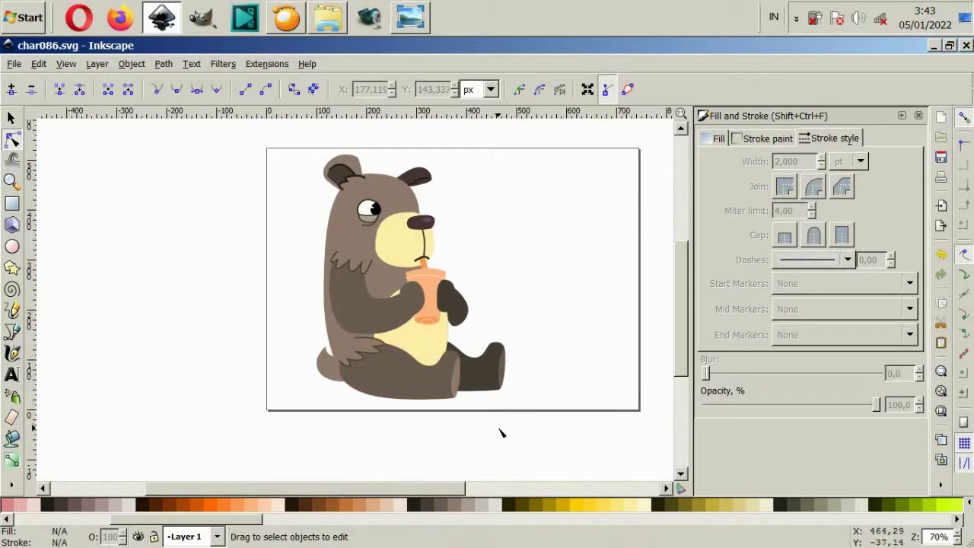
scroll(500, 433, up, 1)
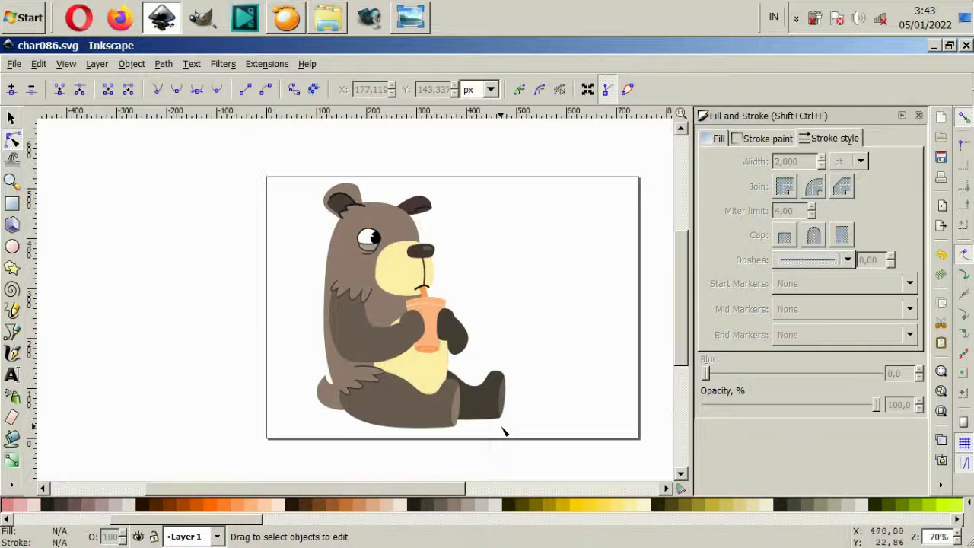
scroll(457, 433, up, 1)
- Adjust a point on the bear's leg shape
ctrl+scroll(456, 457, up, 2)
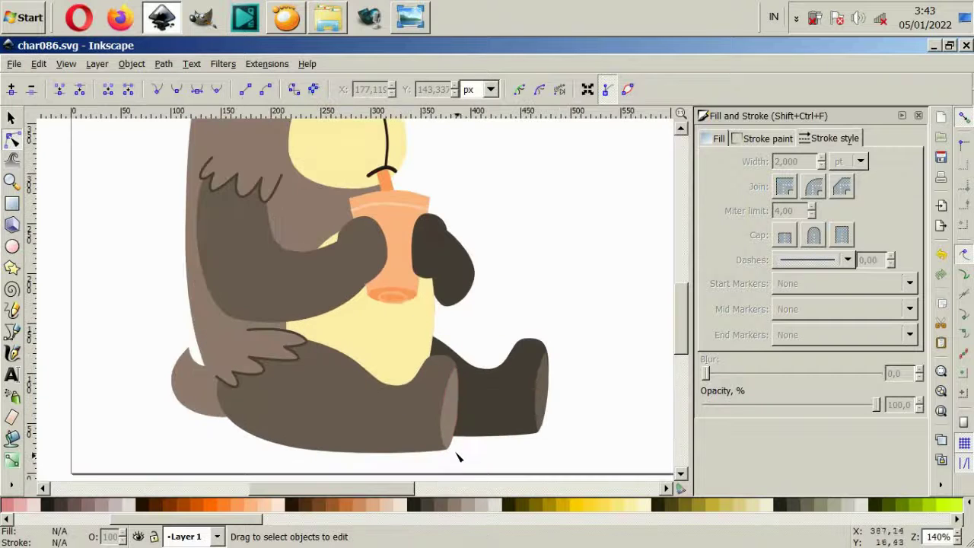
scroll(453, 441, up, 2)
click(450, 430)
scroll(448, 424, down, 3)
ctrl+scroll(448, 425, up, 2)
drag(442, 308, 429, 302)
- Reshape the right foot's sole by moving its left and lower nodes, undoing one stray move
click(624, 285)
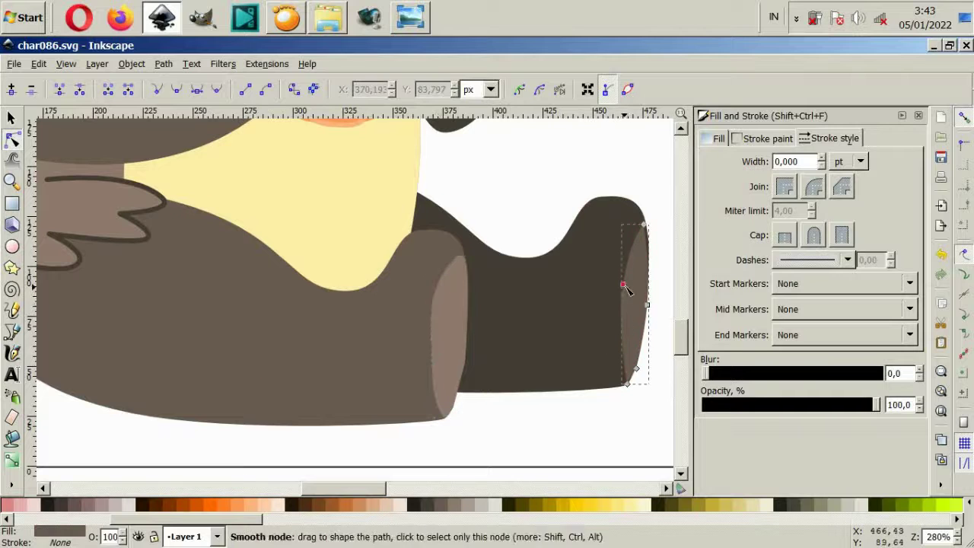
click(611, 281)
key(ctrl+z)
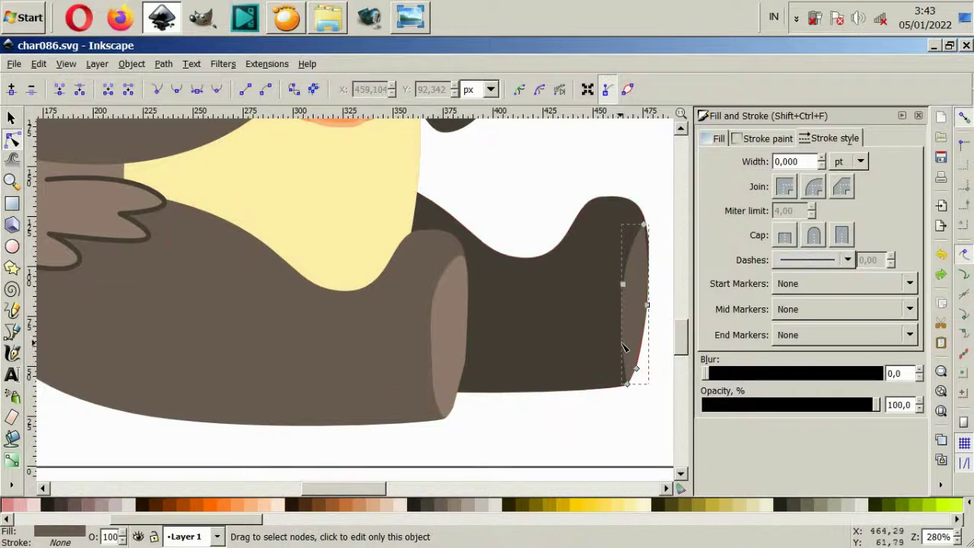
drag(622, 286, 621, 283)
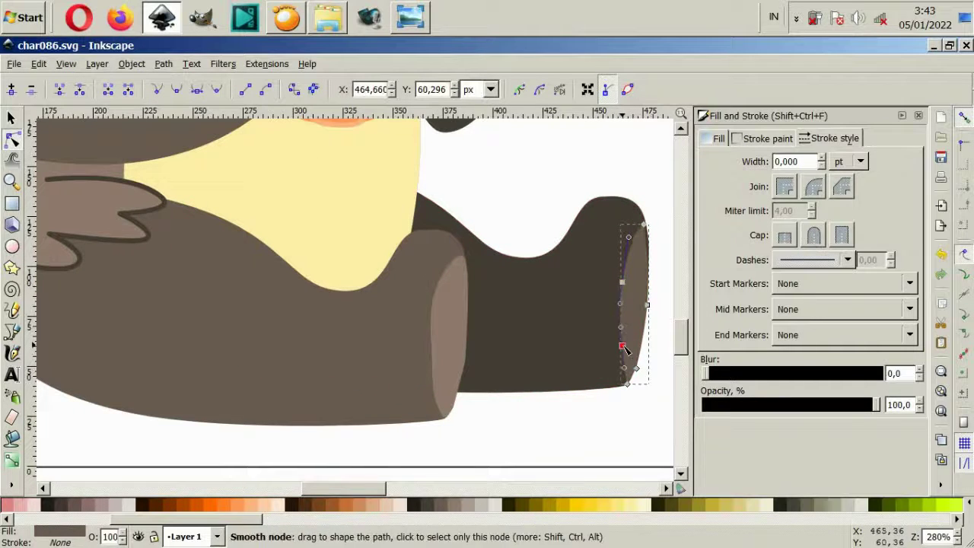
drag(621, 347, 589, 345)
scroll(554, 380, down, 5)
scroll(515, 406, up, 1)
scroll(515, 406, up, 4)
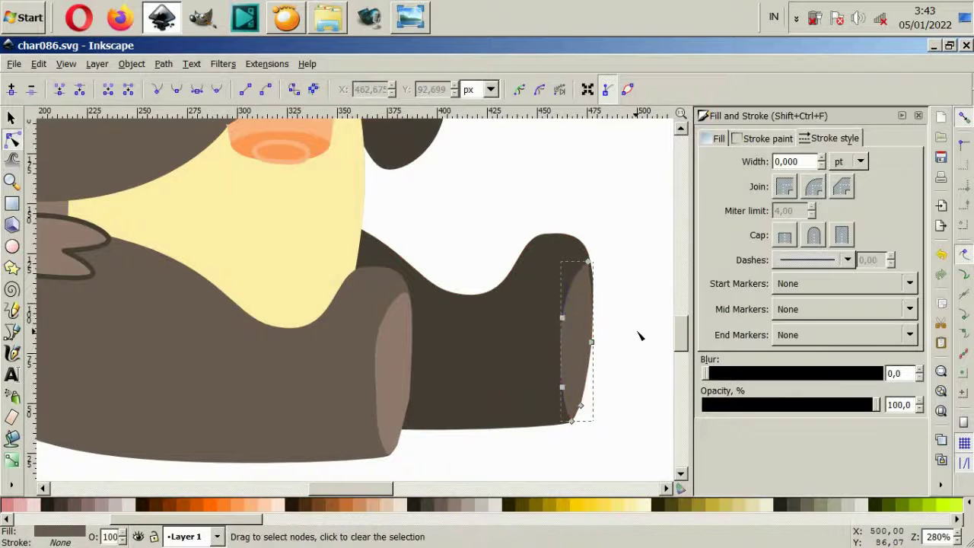
click(641, 337)
scroll(471, 413, down, 4)
scroll(472, 414, up, 1)
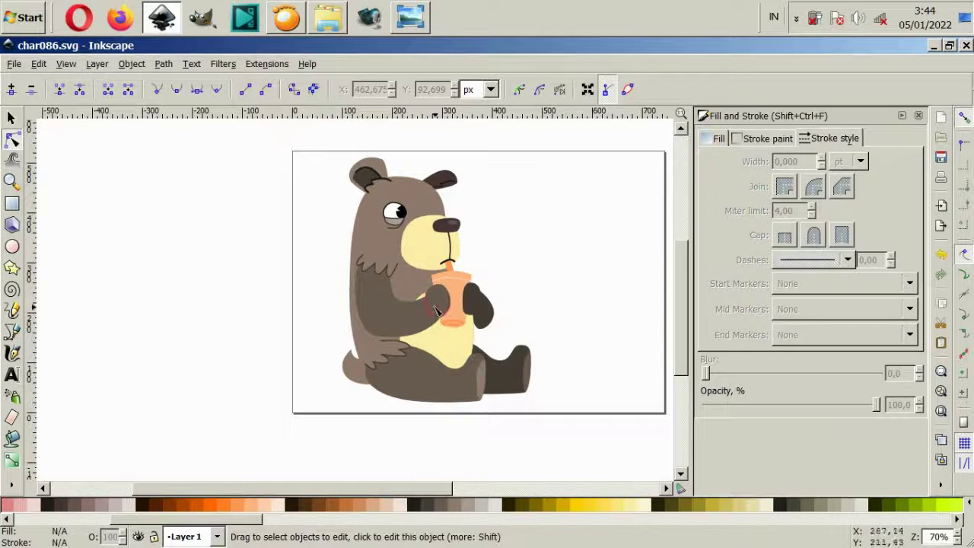
scroll(373, 251, up, 2)
- Give the left inner ear a lighter brown fill and its curved line a dark brown stroke
click(373, 137)
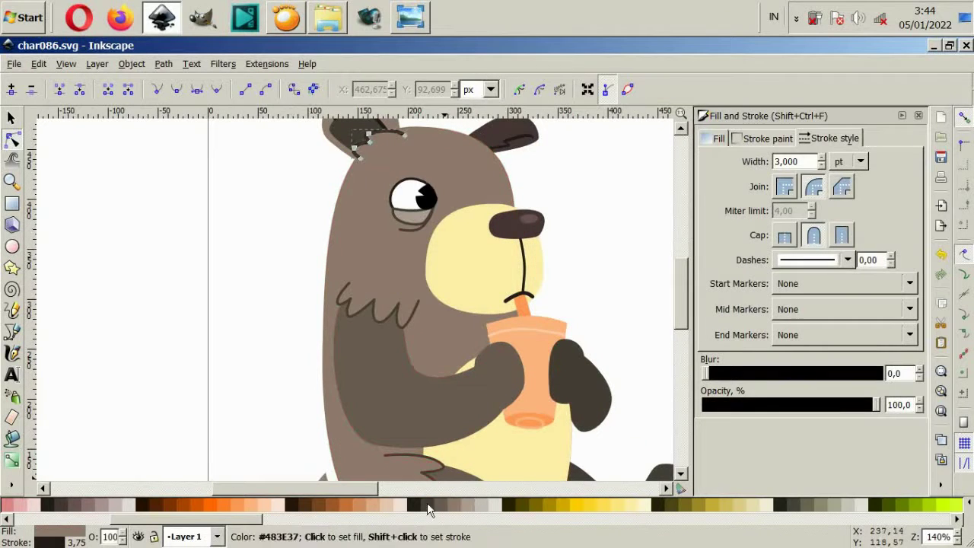
click(582, 261)
scroll(583, 261, up, 2)
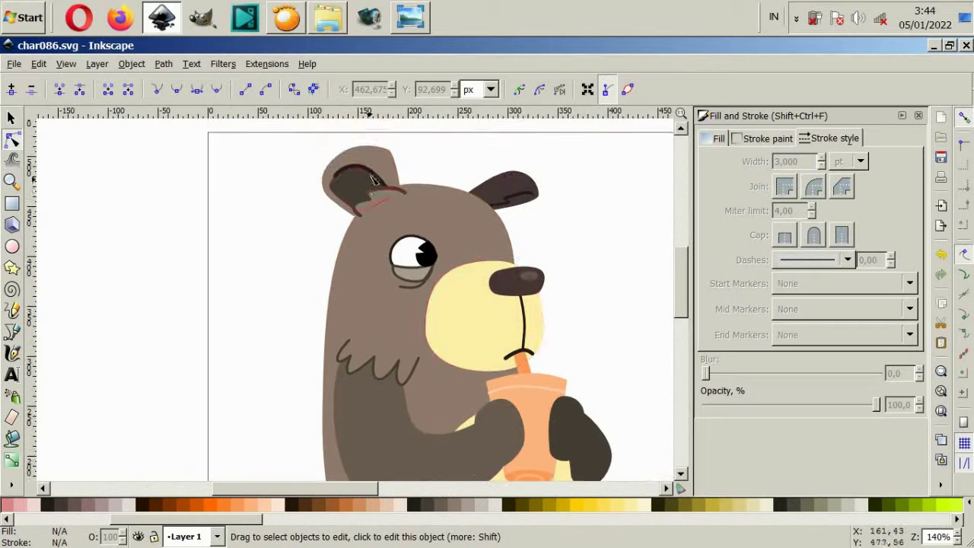
click(347, 194)
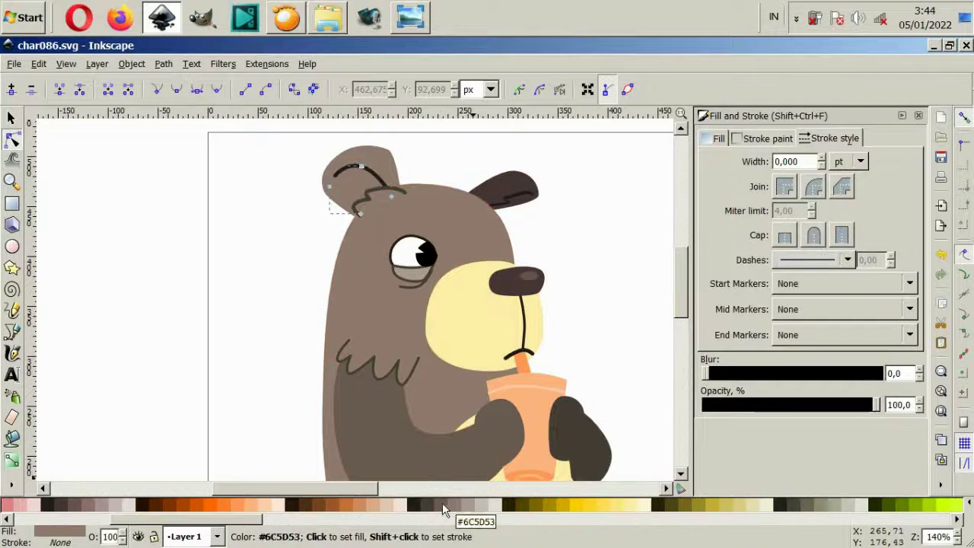
click(563, 318)
click(386, 185)
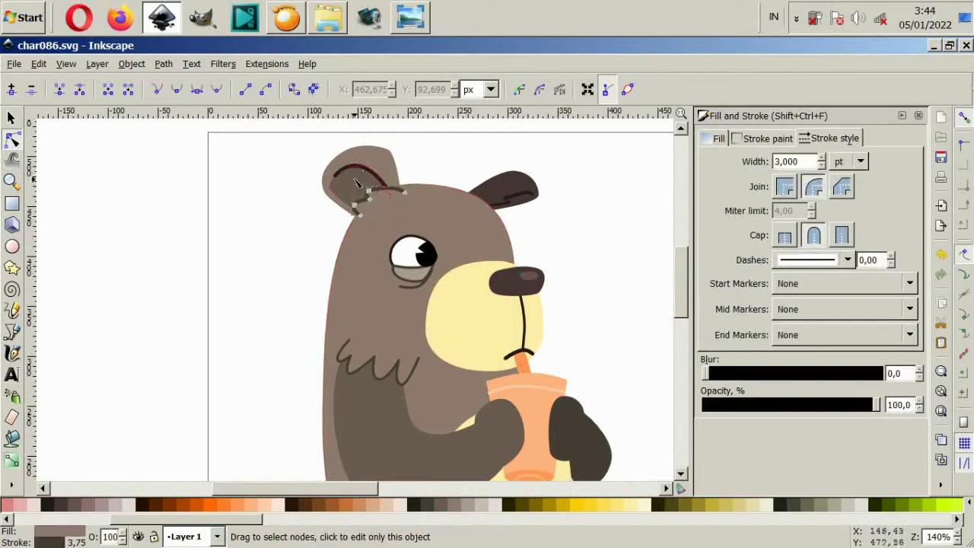
shift+click(426, 508)
click(572, 290)
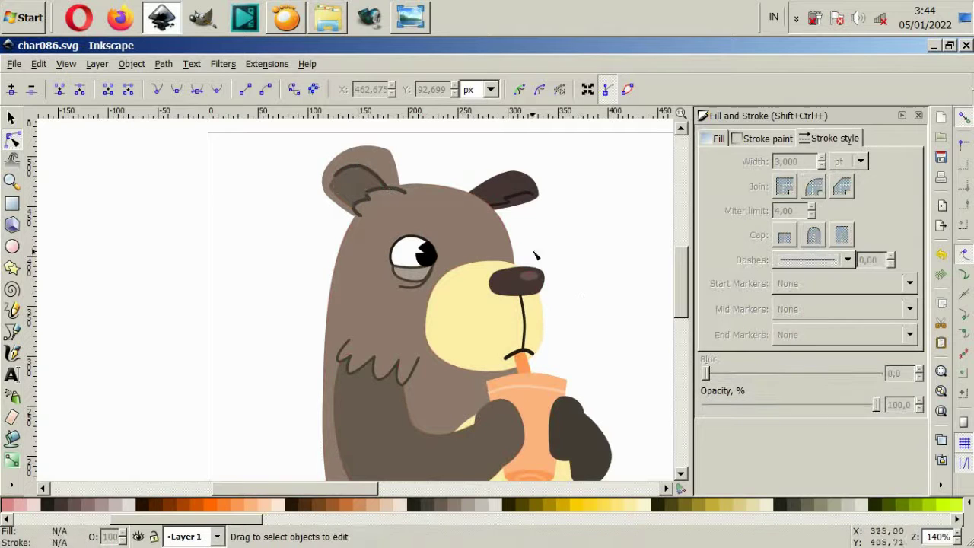
- Try lighter fills on the right inner ear, then keep its original darker fill
click(516, 175)
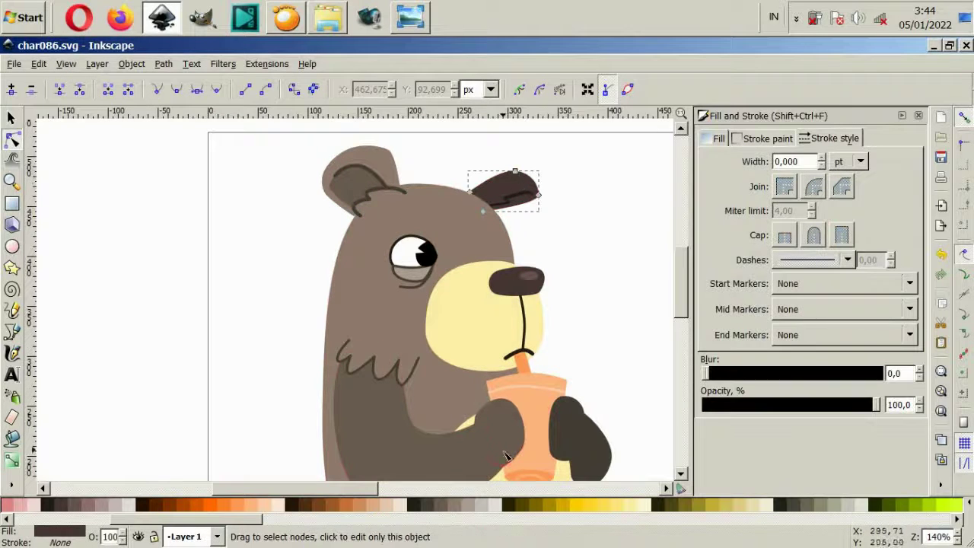
click(445, 507)
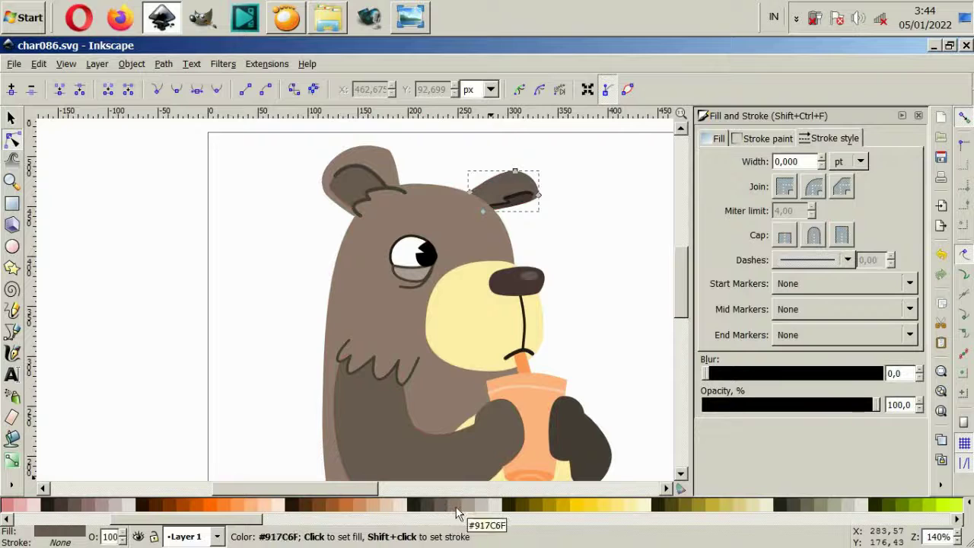
click(454, 507)
click(445, 508)
scroll(546, 250, up, 4)
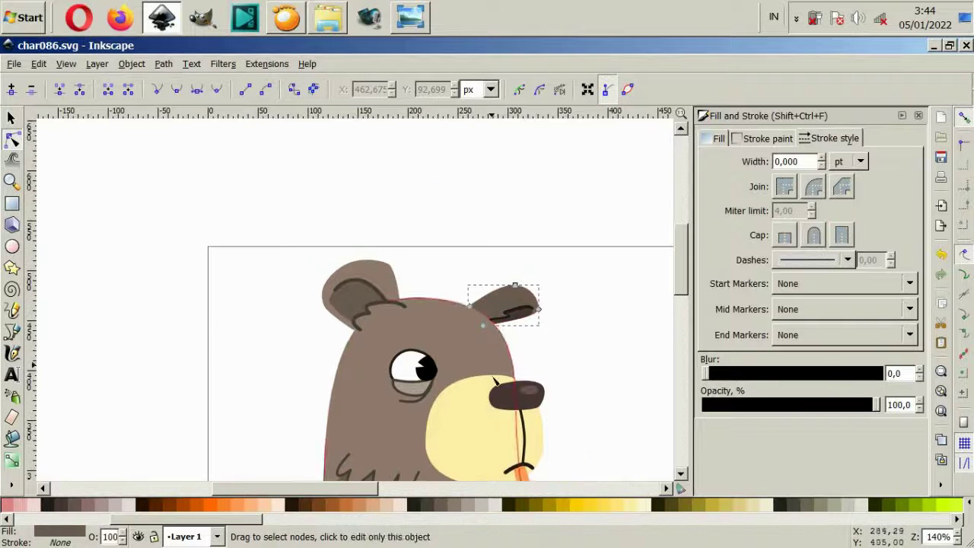
click(565, 358)
scroll(511, 337, up, 2)
click(504, 294)
scroll(515, 302, up, 2)
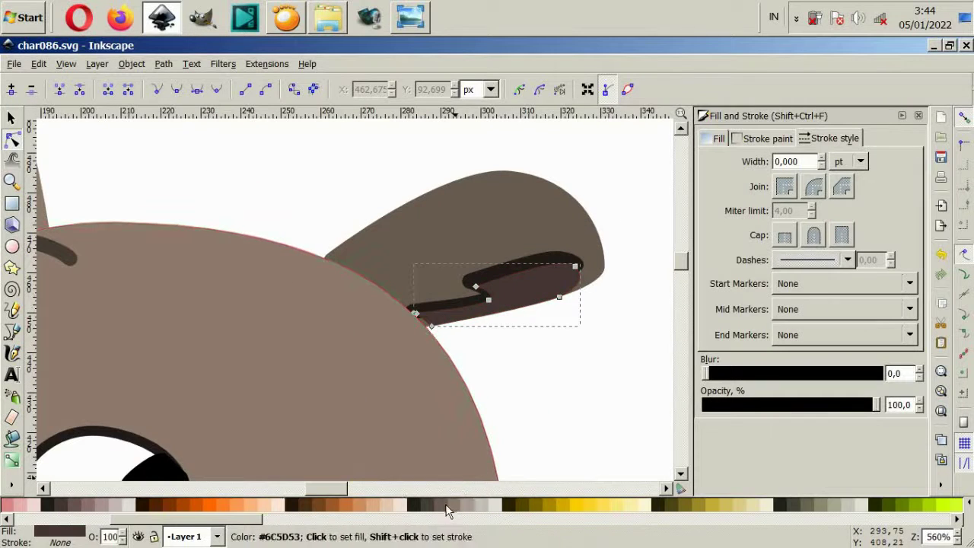
click(454, 505)
click(446, 505)
click(509, 382)
scroll(508, 383, down, 2)
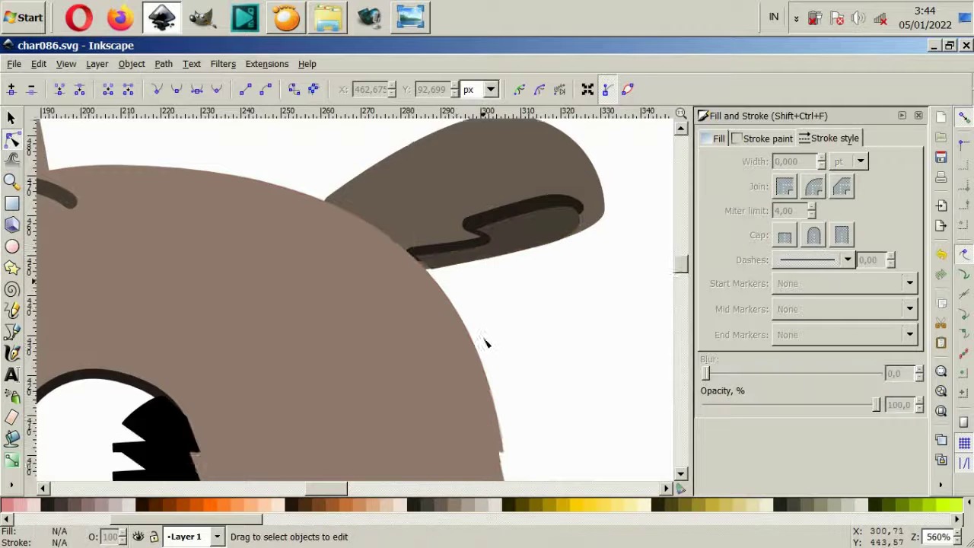
scroll(485, 341, down, 2)
scroll(548, 352, down, 3)
scroll(548, 351, down, 5)
- Fill the right paw and lower legs with dark brown #4E3E37 instead of #6C5D53, then deselect
click(548, 352)
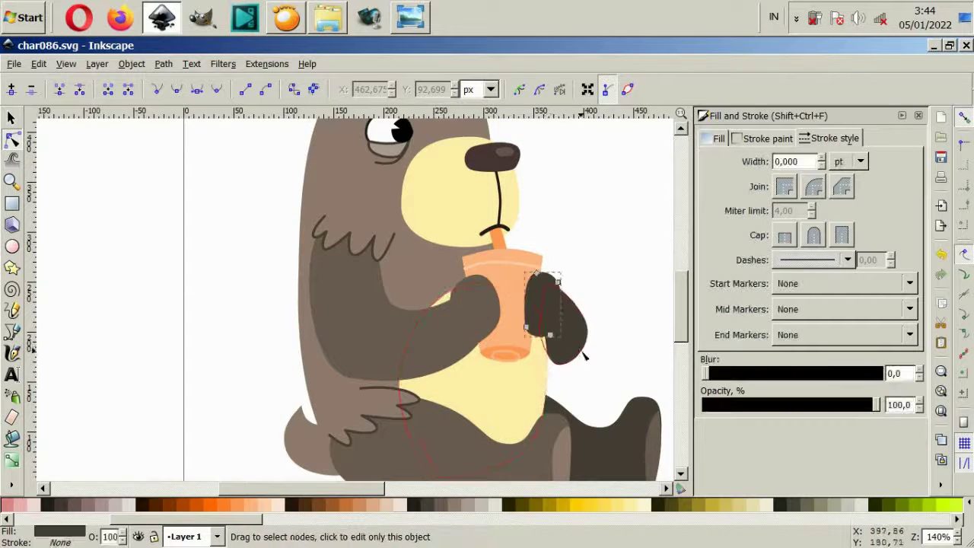
shift+click(607, 440)
click(446, 506)
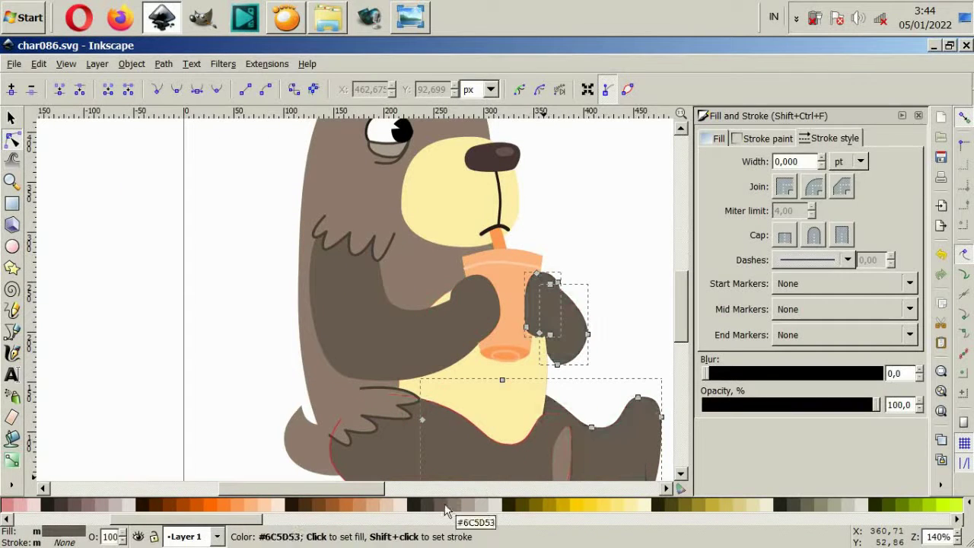
click(436, 505)
scroll(635, 289, up, 1)
scroll(636, 289, up, 1)
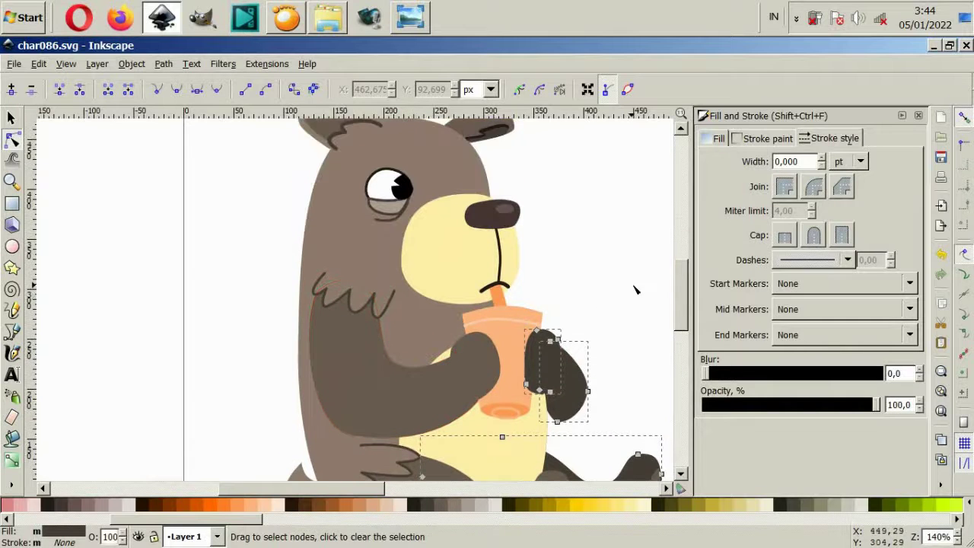
click(635, 289)
scroll(631, 293, down, 1)
scroll(624, 300, down, 1)
scroll(618, 307, down, 1)
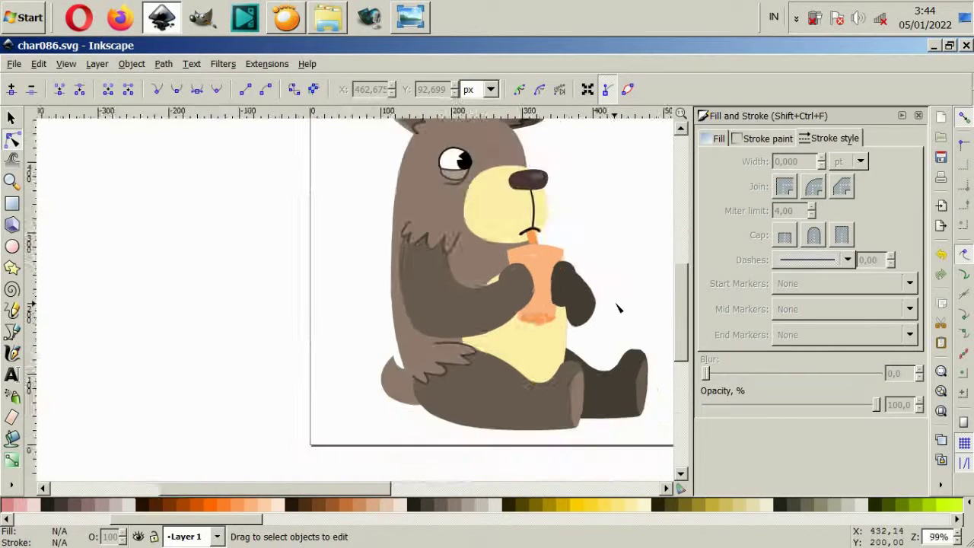
scroll(618, 307, down, 1)
scroll(617, 308, right, 3)
scroll(614, 307, up, 1)
scroll(615, 308, right, 3)
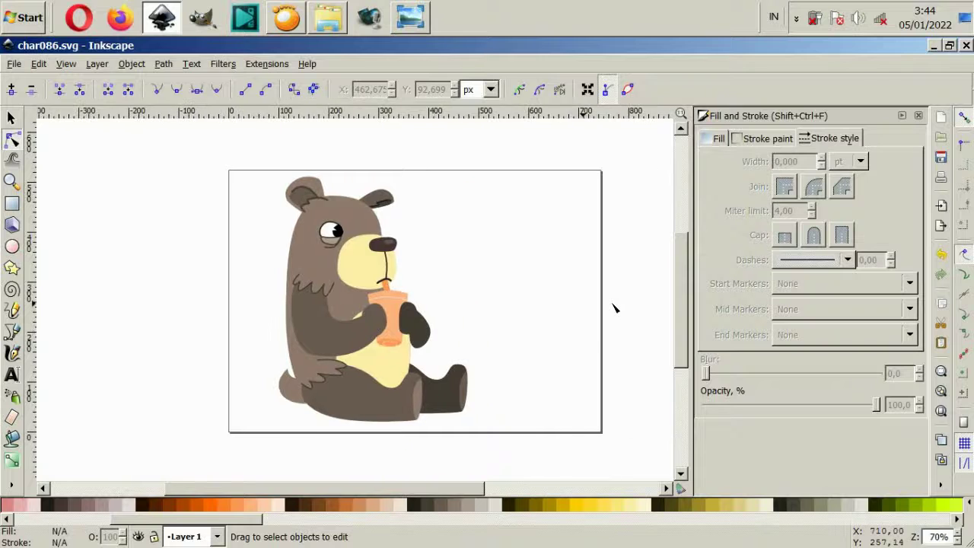
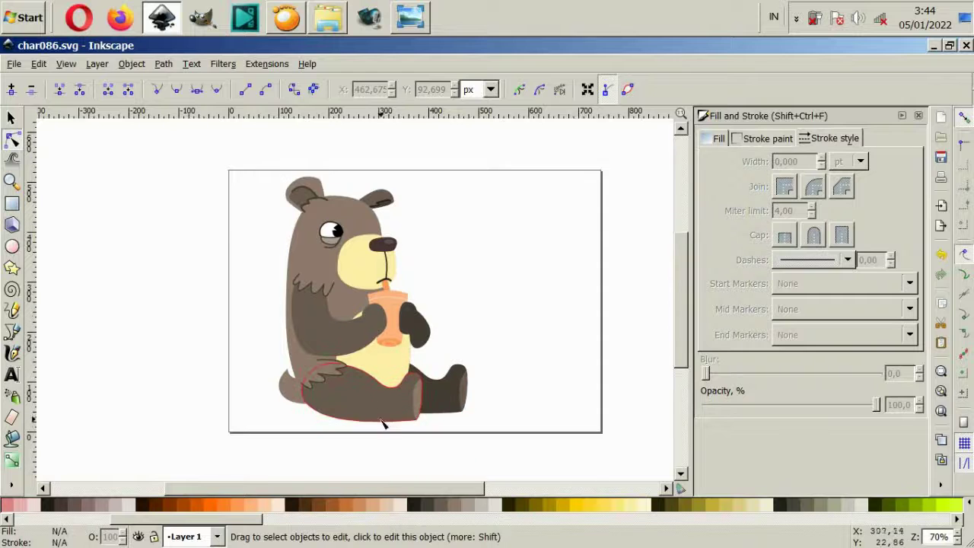
- Draw a Bezier curve along the bear's lower left back edge above the tail
scroll(373, 399, up, 2)
click(11, 333)
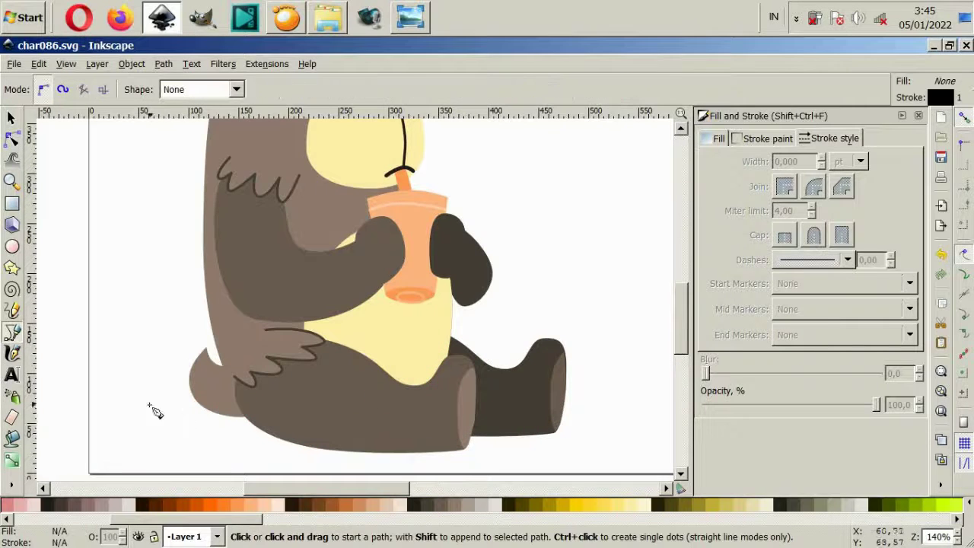
click(251, 421)
drag(219, 335, 210, 287)
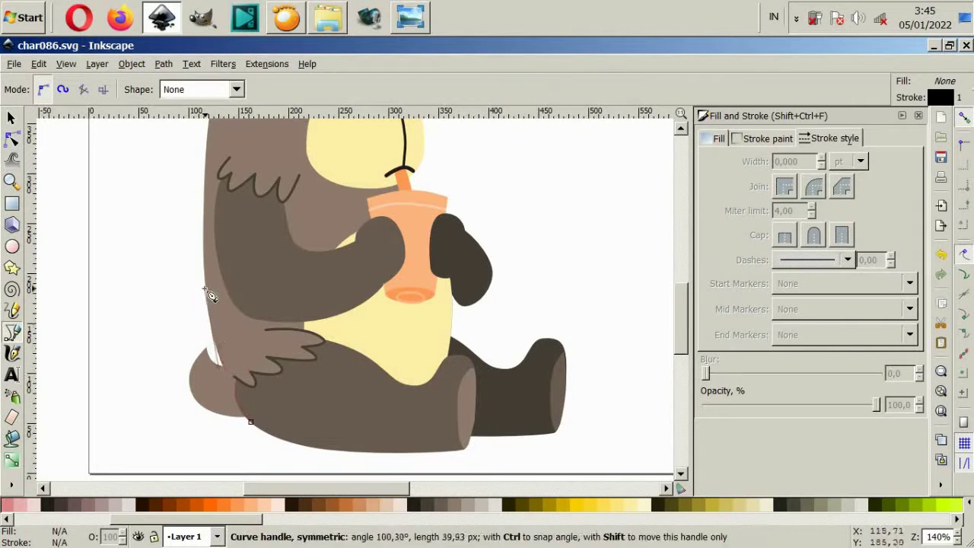
double_click(204, 281)
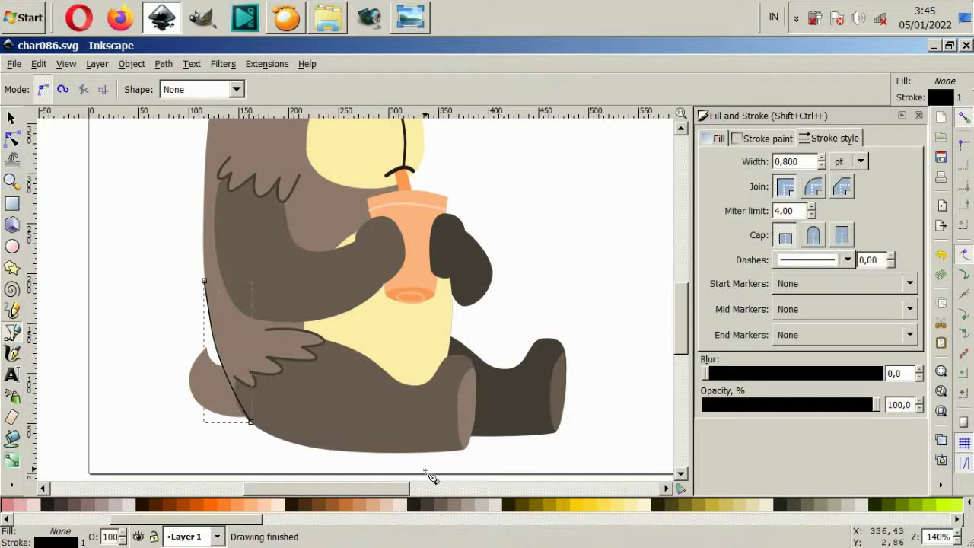
- Give the shading stroke a 3 pt width with round joins and round caps
shift+click(441, 505)
drag(797, 162, 787, 162)
text(3)
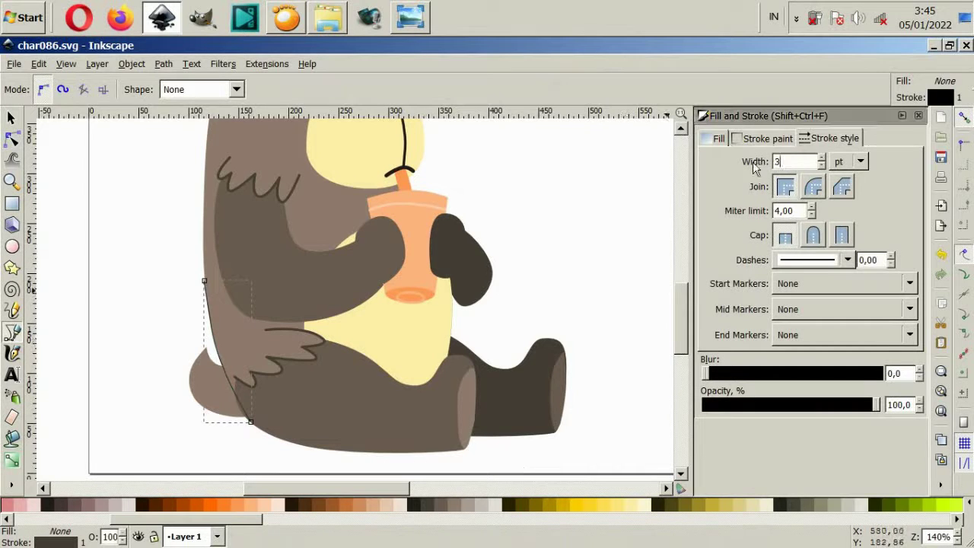
key(Return)
click(812, 235)
click(813, 186)
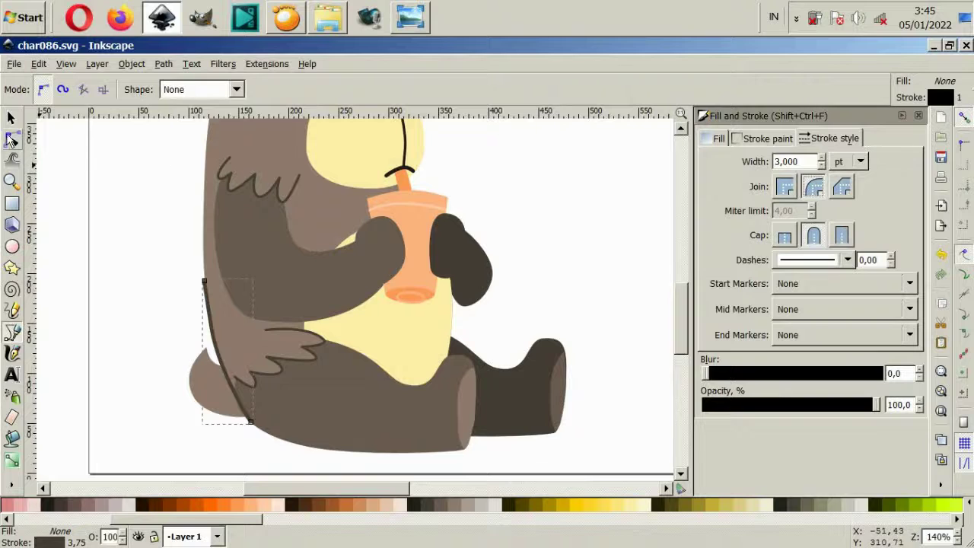
- Check the new shading stroke, deselect it and zoom out to view the whole bear
click(12, 118)
click(210, 323)
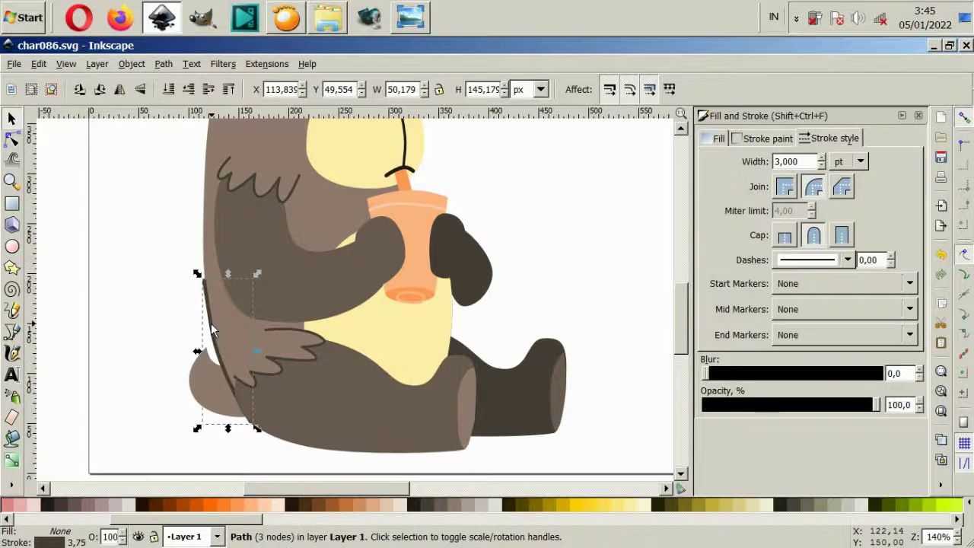
key(Escape)
key(minus)
key(minus)
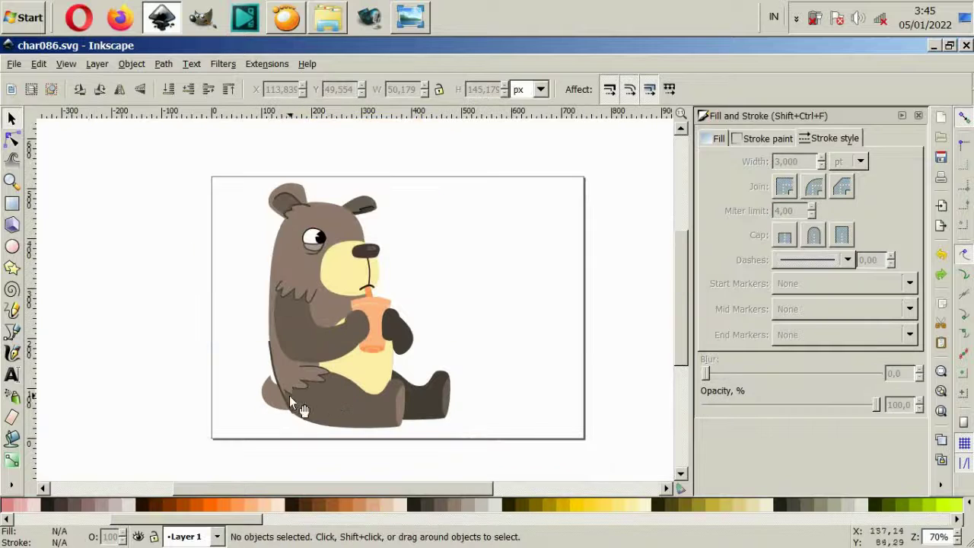
- Reshape the back outline, pulling a tail node down-left and a back node slightly right
click(270, 368)
key(Escape)
scroll(263, 441, up, 1)
click(259, 394)
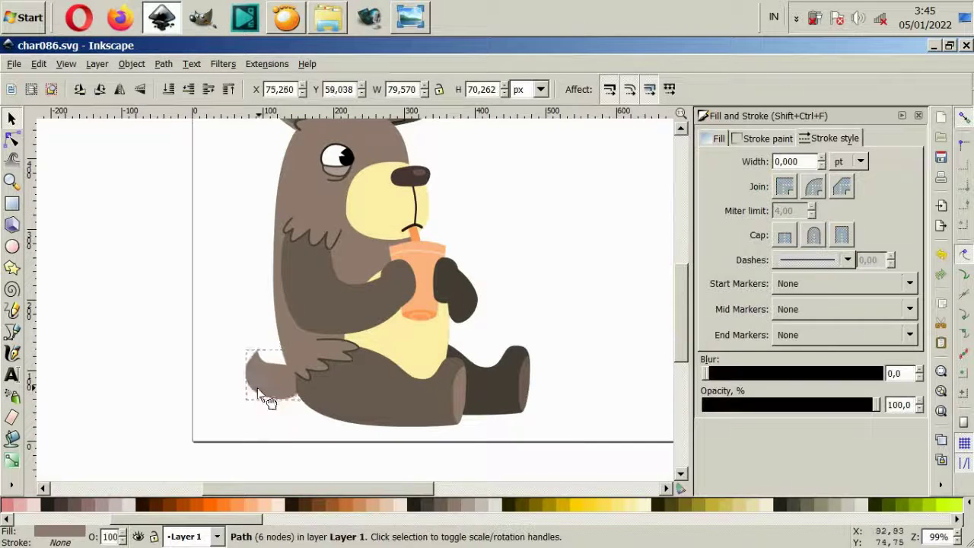
click(12, 139)
drag(295, 378, 278, 397)
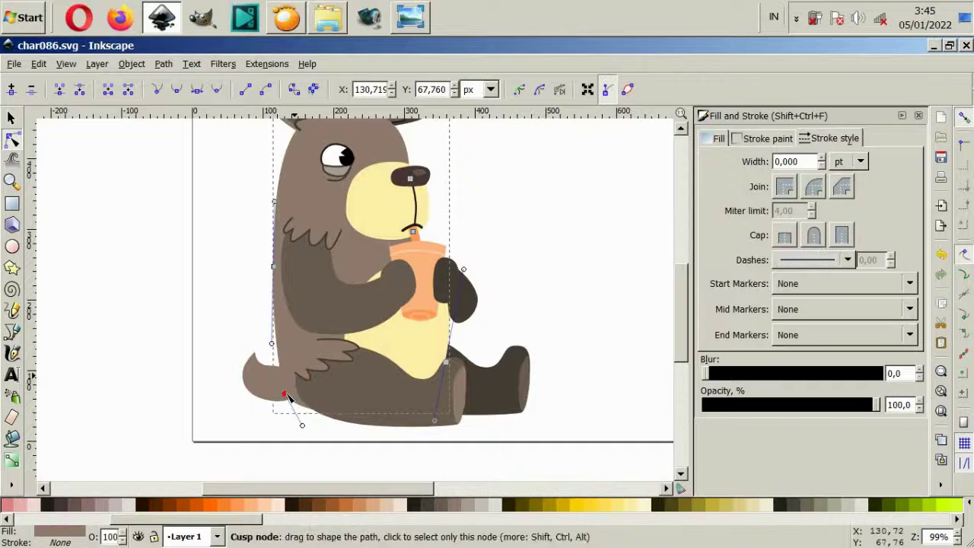
drag(274, 266, 284, 268)
click(207, 282)
scroll(297, 388, down, 2)
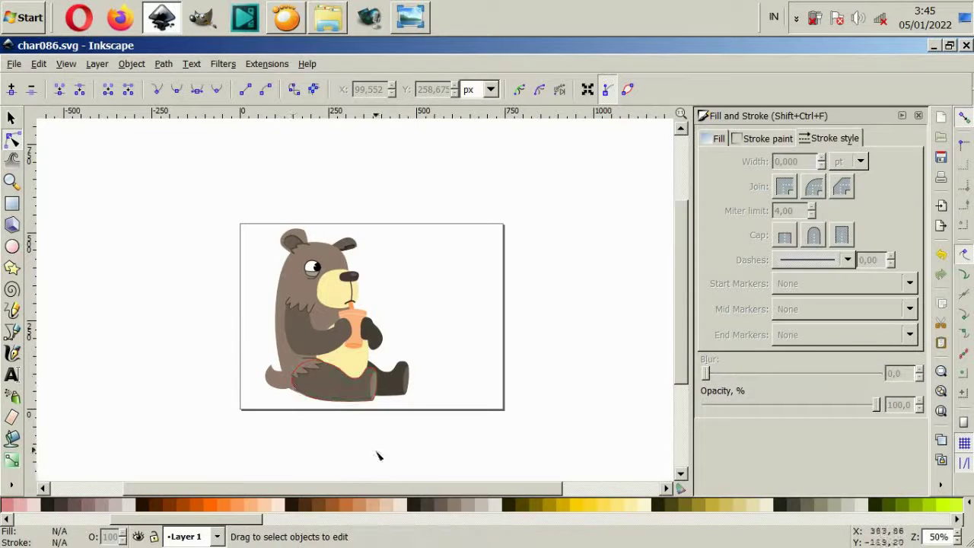
scroll(290, 393, up, 4)
- Move the tail piece up and right behind the body and give it a darker brown fill
click(254, 384)
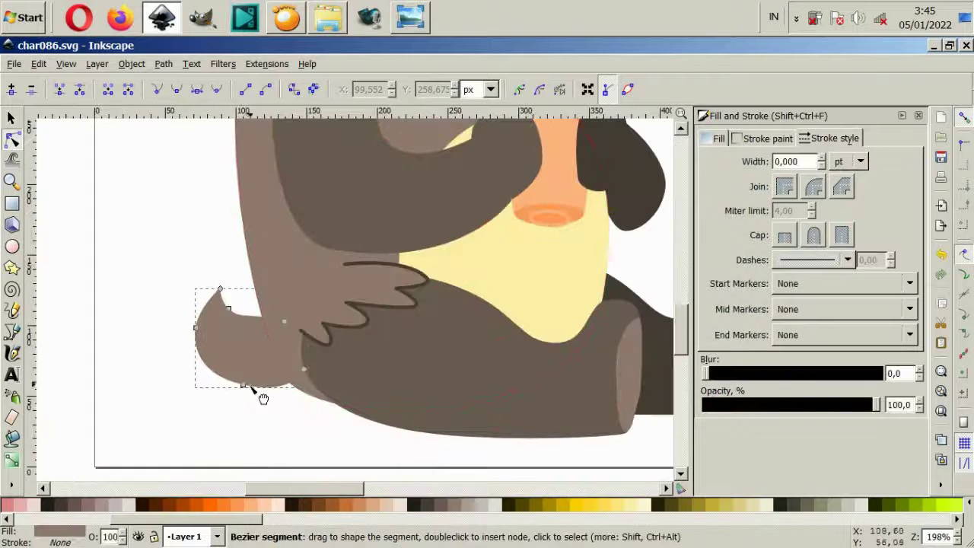
key(s)
drag(229, 358, 242, 332)
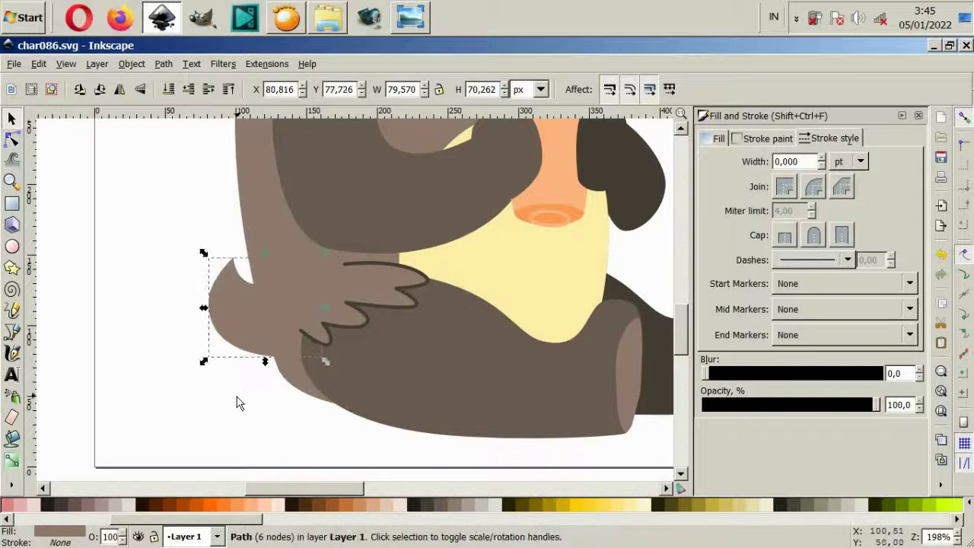
click(430, 505)
click(365, 470)
scroll(299, 411, down, 4)
scroll(315, 425, up, 1)
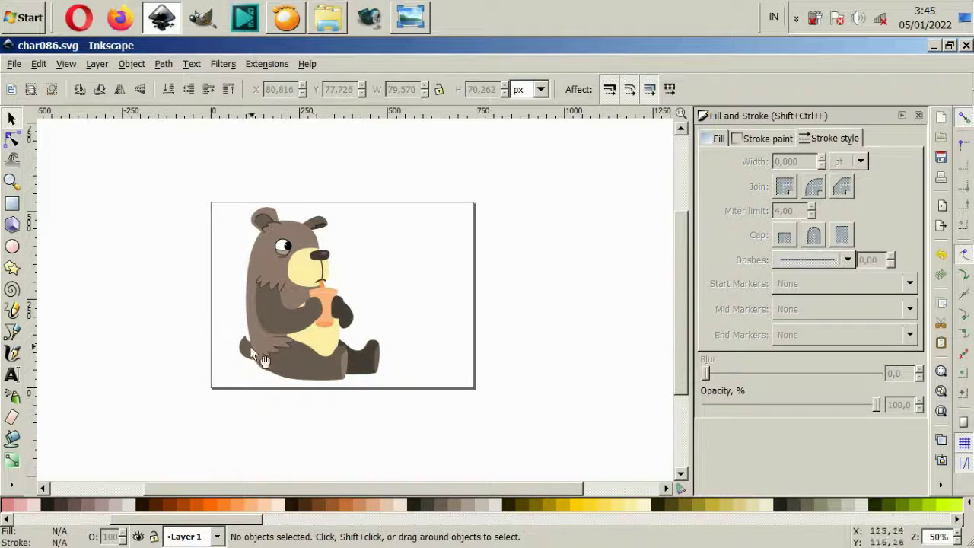
scroll(276, 276, up, 2)
- Draw a small curved highlight shape on the belly above the near leg
ctrl+scroll(397, 445, up, 4)
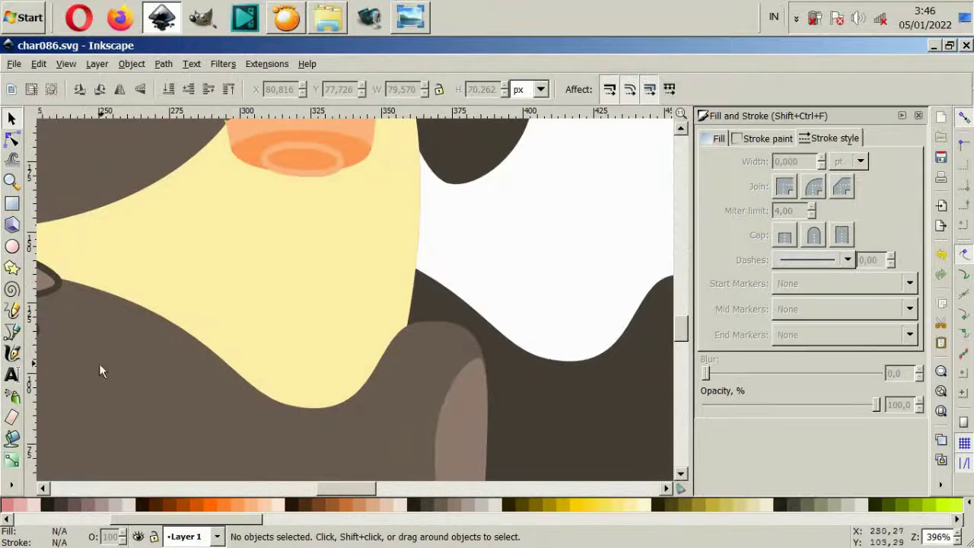
click(11, 331)
click(335, 369)
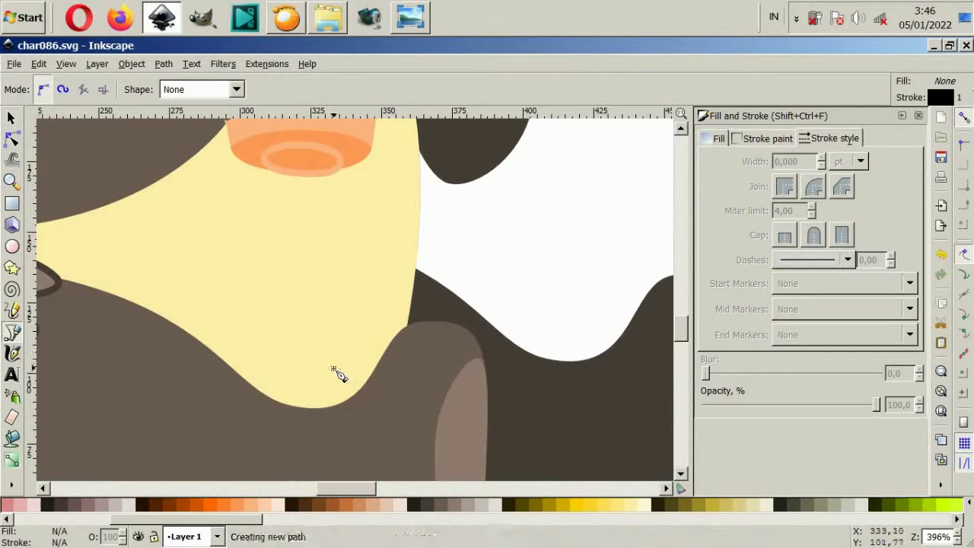
drag(344, 338, 343, 374)
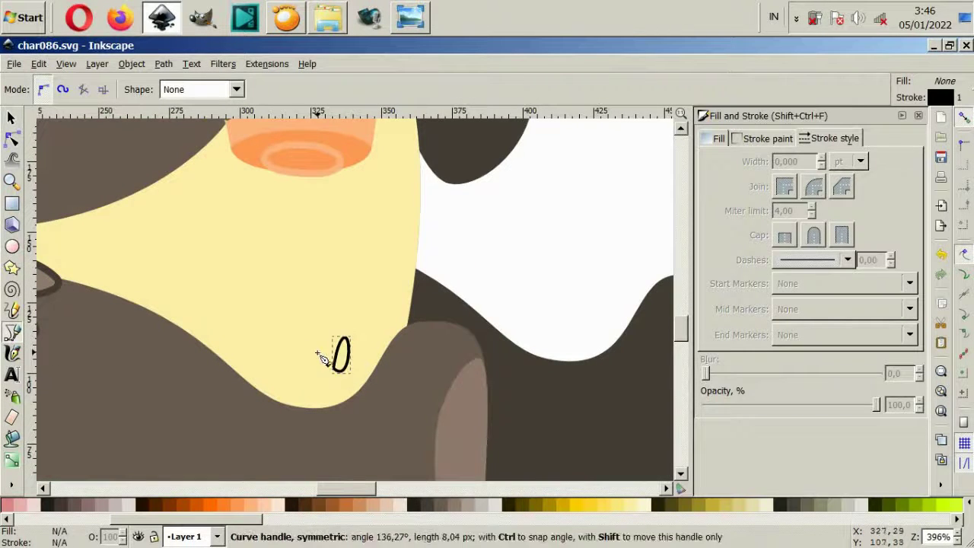
click(718, 138)
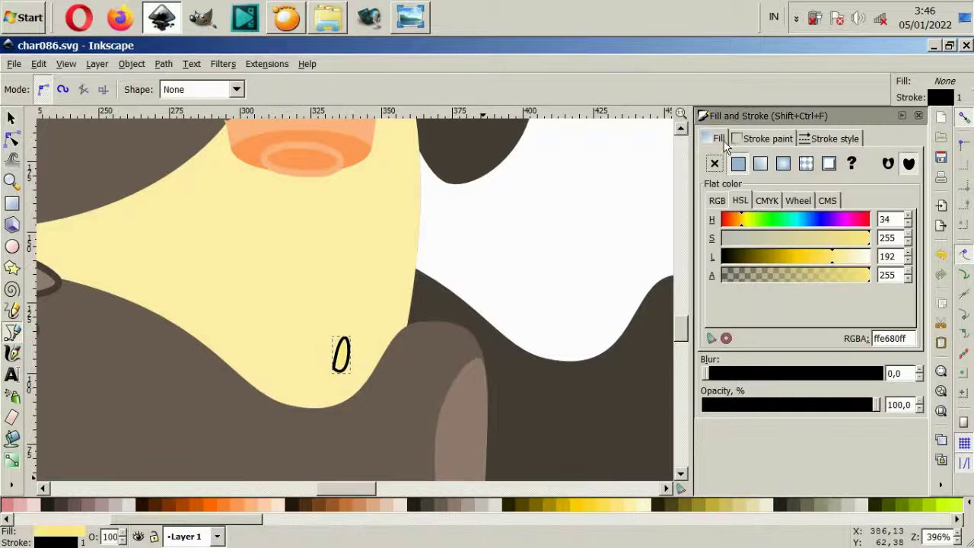
- Fill the highlight with the cup's orange using the Dropper and remove its outline
click(715, 162)
click(7, 490)
click(46, 483)
click(235, 169)
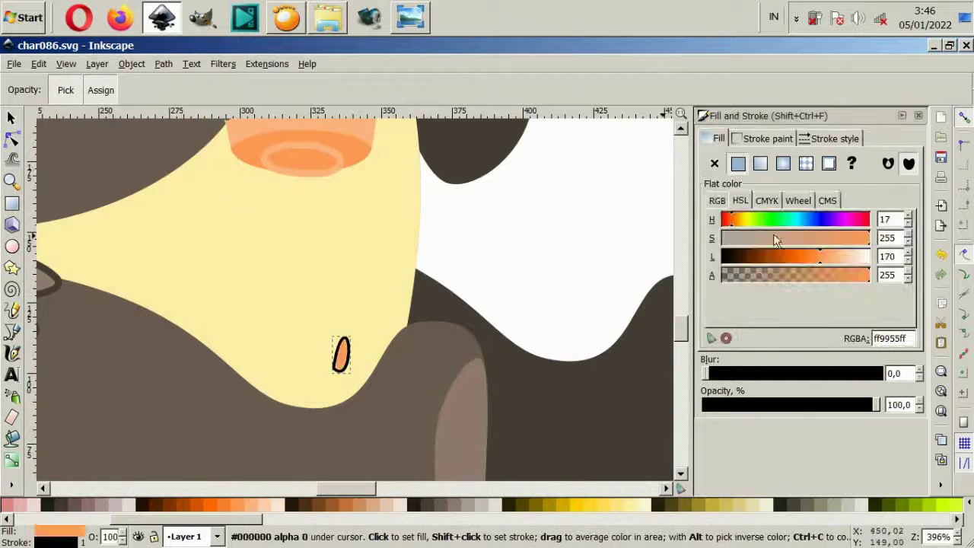
click(715, 163)
click(767, 138)
click(715, 163)
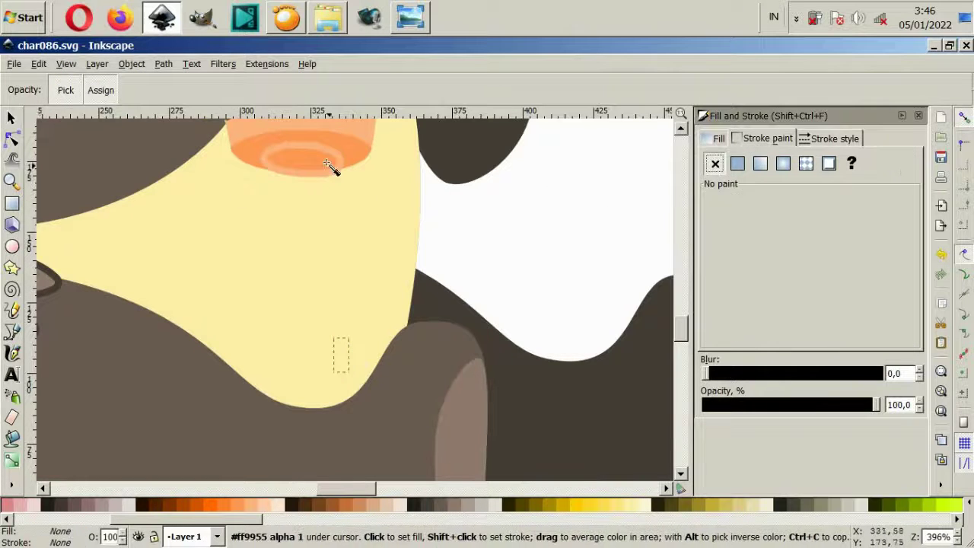
click(331, 163)
- Recolour the highlight shape with a pale yellow palette swatch
click(11, 121)
click(492, 269)
scroll(427, 347, down, 4)
scroll(427, 347, down, 2)
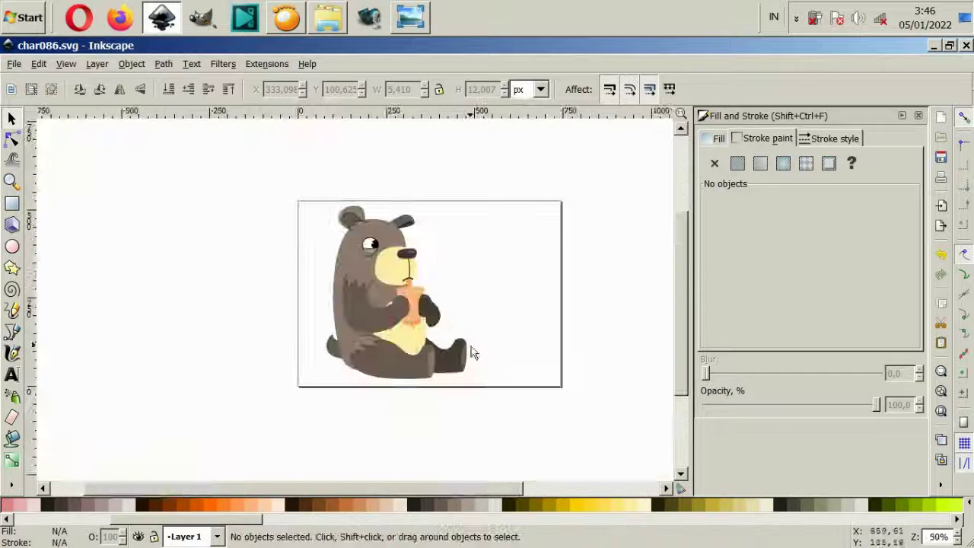
scroll(420, 423, up, 2)
scroll(419, 426, up, 2)
click(408, 343)
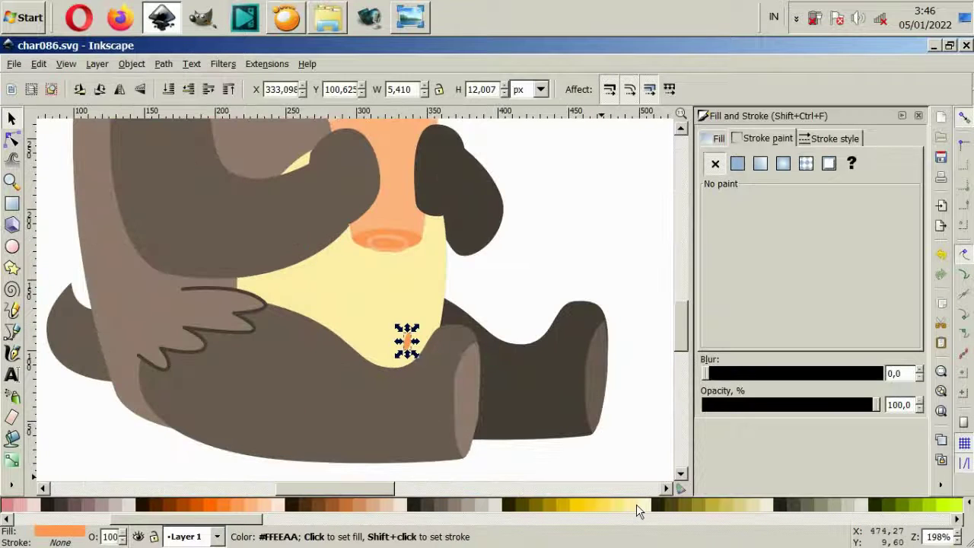
click(636, 504)
click(604, 452)
- Zoom into the bear's eye and select the shading beneath it
scroll(382, 318, down, 2)
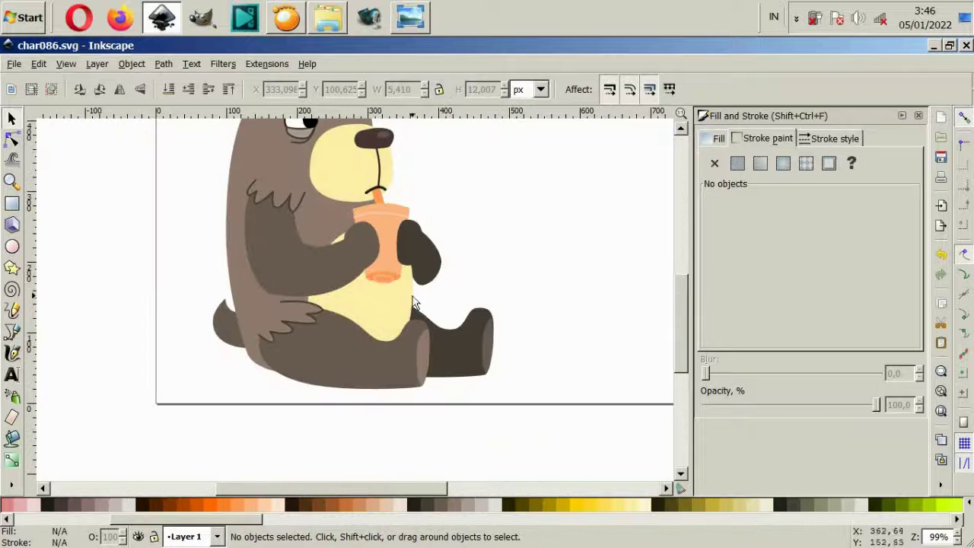
scroll(448, 295, up, 1)
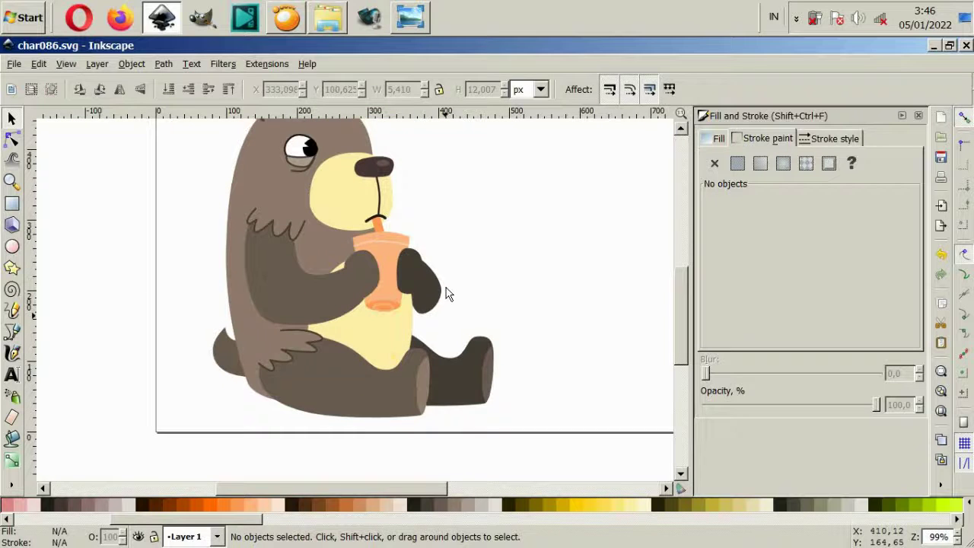
scroll(296, 200, up, 1)
scroll(291, 251, up, 1)
scroll(293, 281, up, 3)
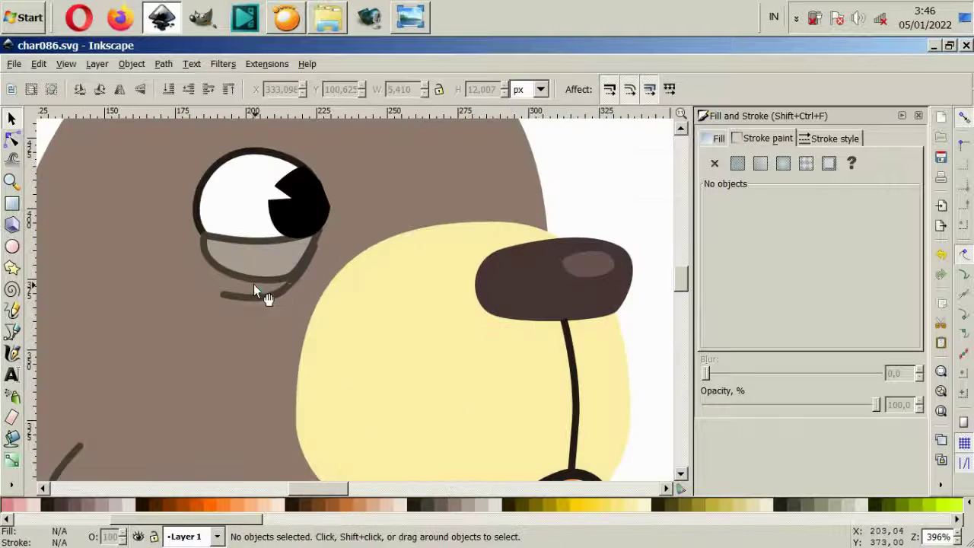
click(254, 284)
drag(274, 292, 276, 293)
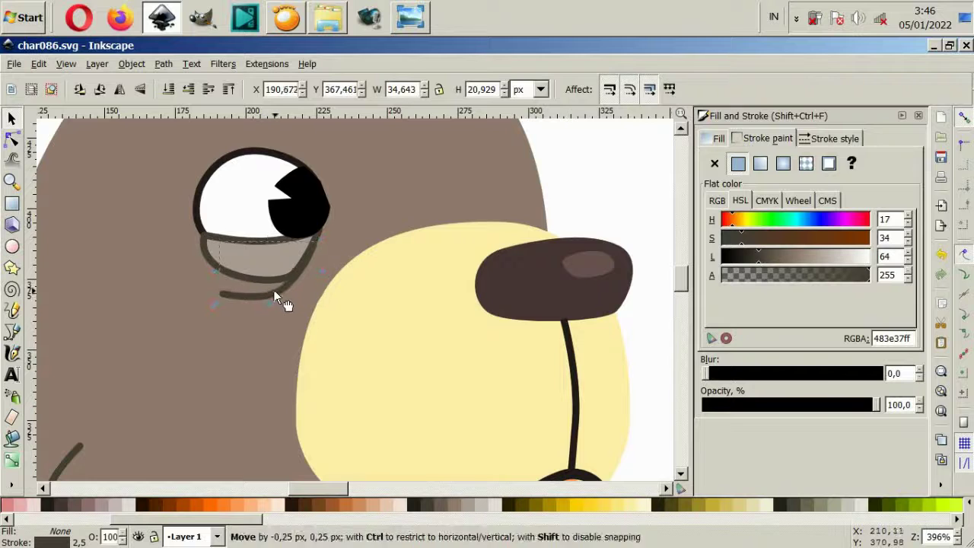
click(261, 278)
- Try brown palette swatches until the eye shading has a lighter grey-brown fill
click(452, 514)
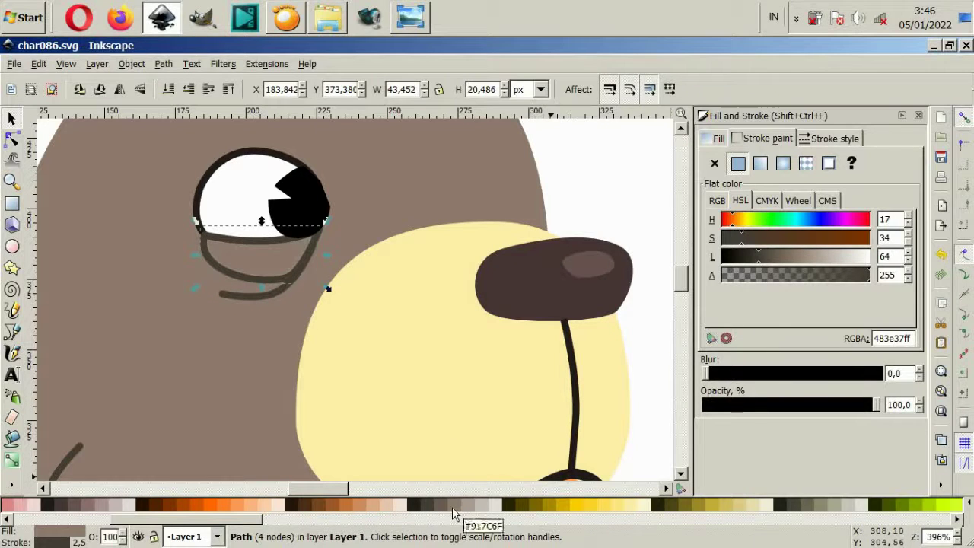
click(443, 510)
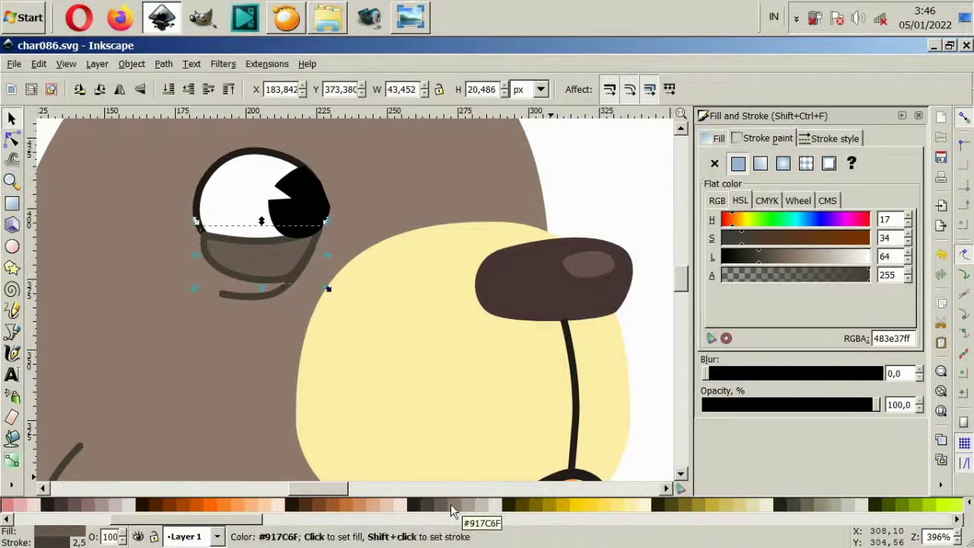
click(455, 510)
click(460, 510)
key(Escape)
key(minus)
key(minus)
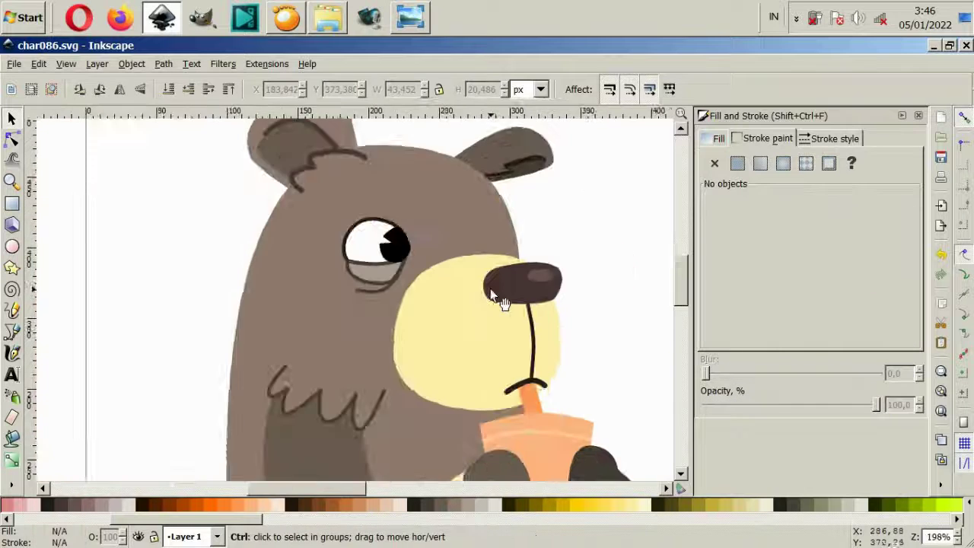